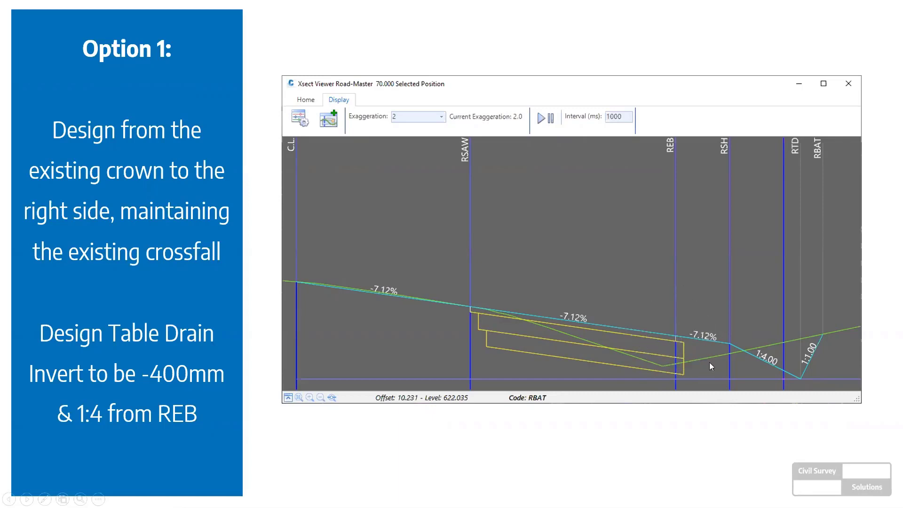
click(802, 379)
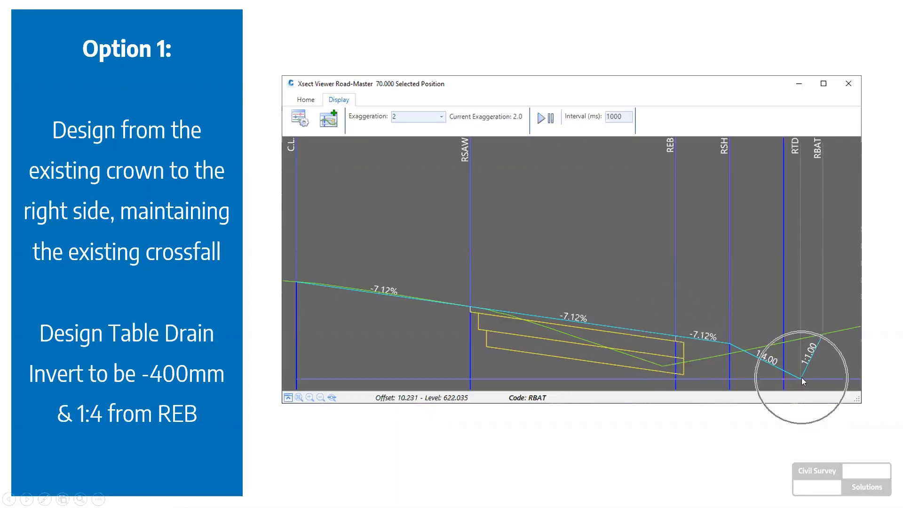
click(763, 360)
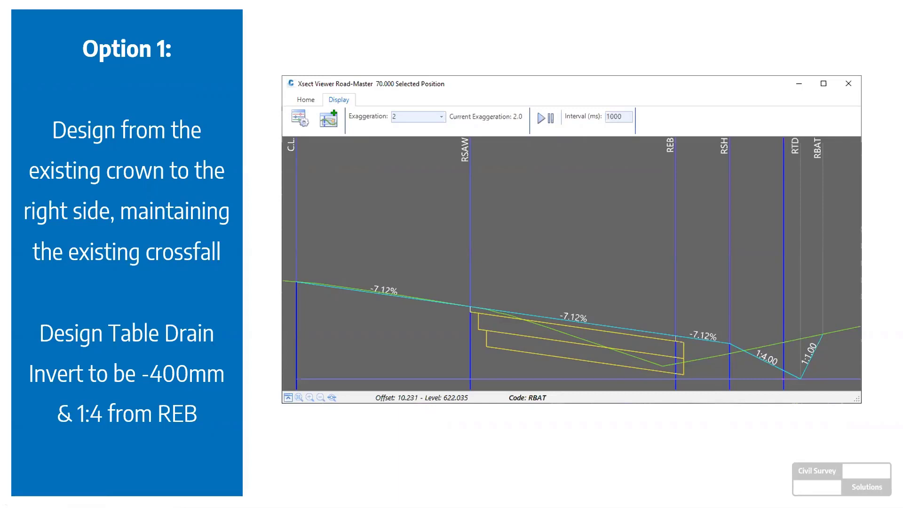
key(Right)
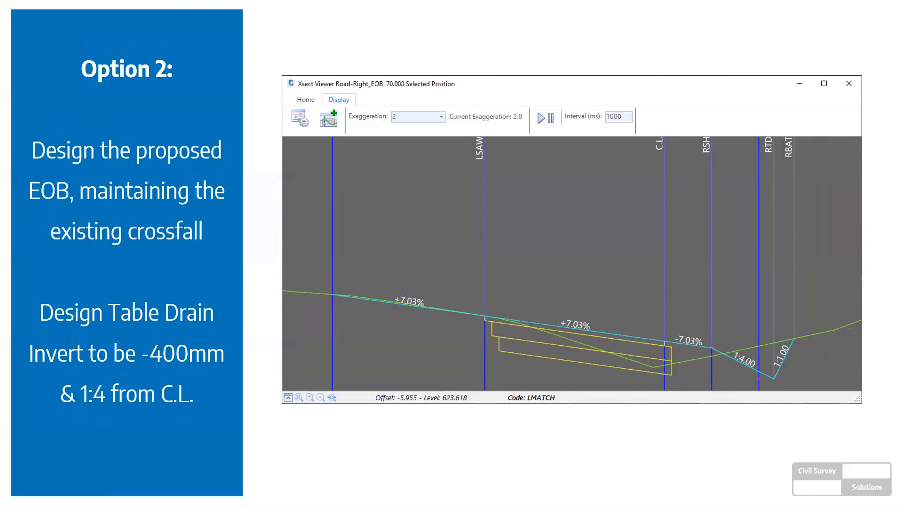
click(666, 341)
click(675, 321)
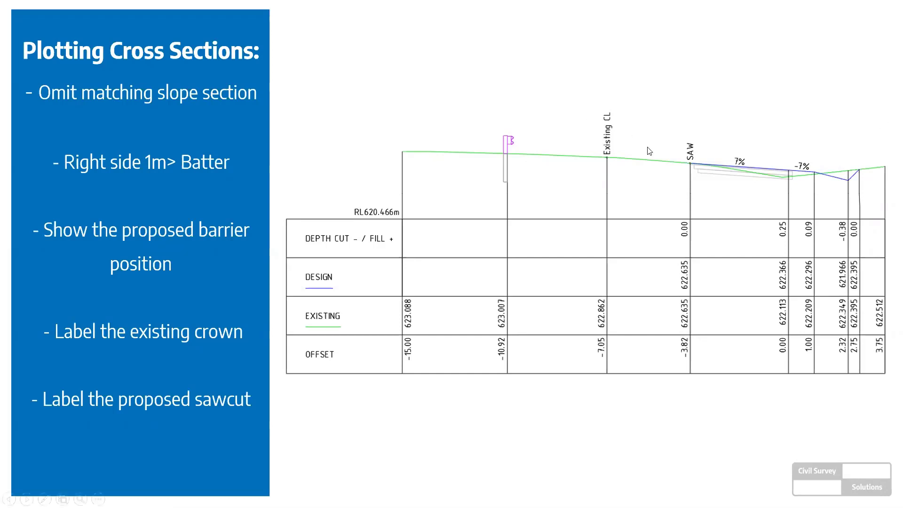
key(ctrl)
click(479, 217)
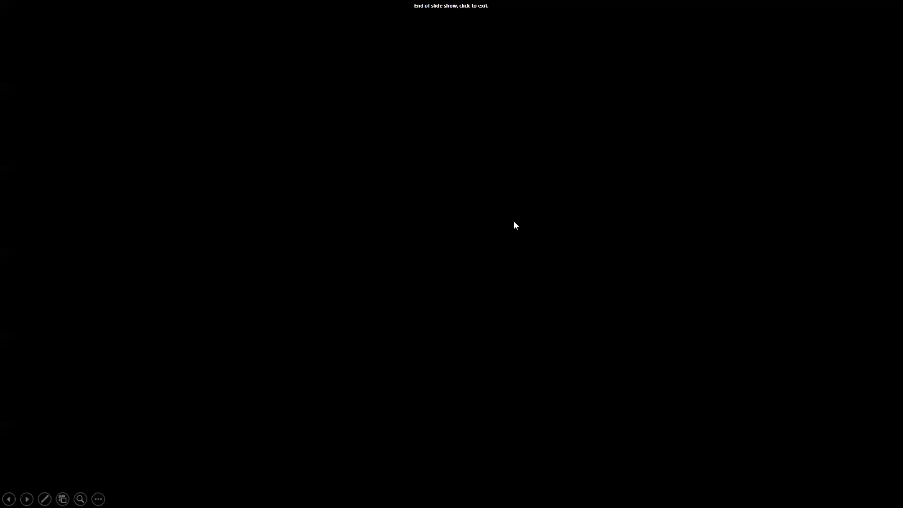
click(498, 220)
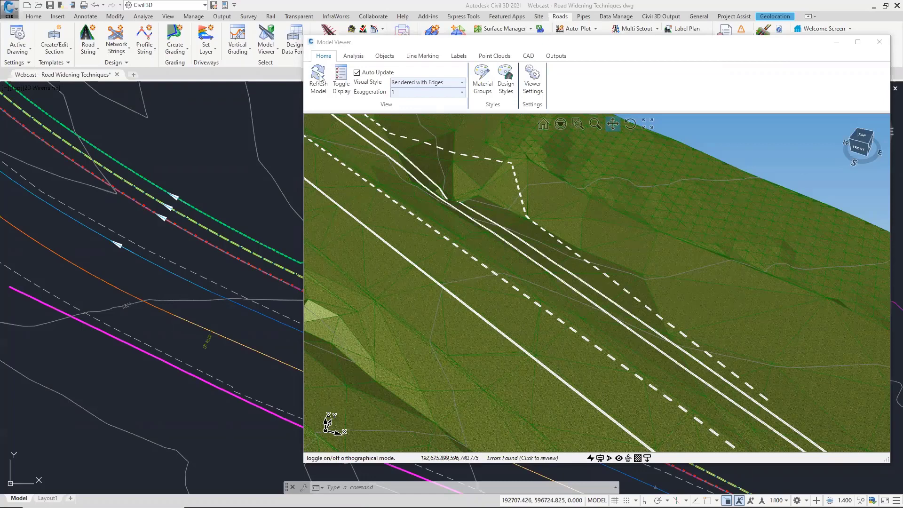
Shrink and minimise the Model Viewer to uncover the road strings and legend in the plan drawing.
drag(304, 37, 495, 124)
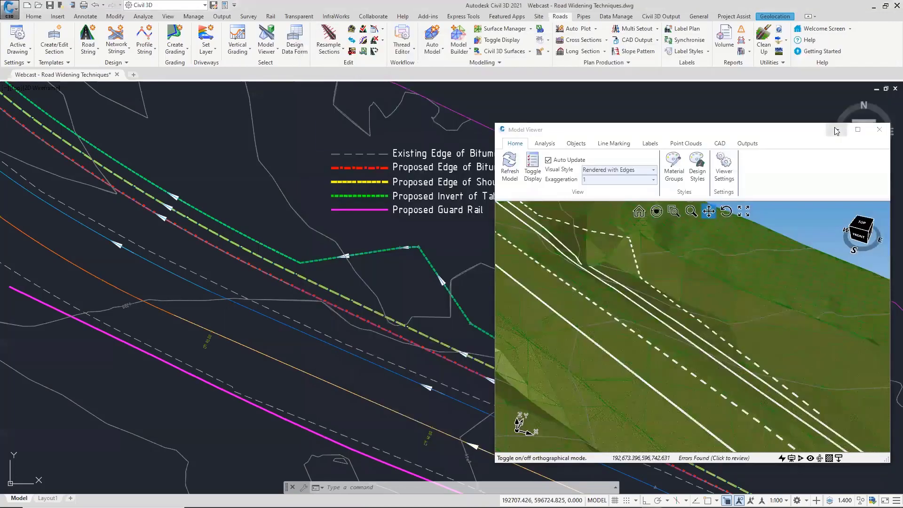
click(836, 129)
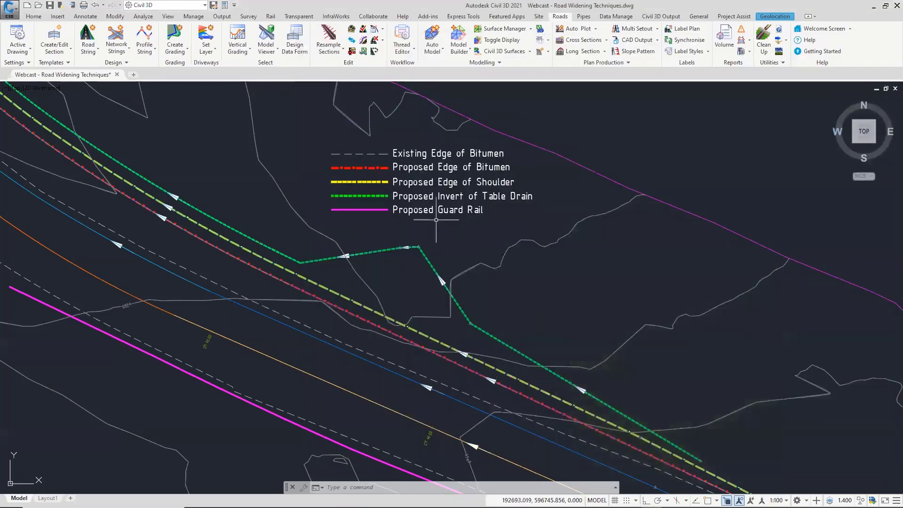
middle_drag(434, 286, 496, 249)
mouse_move(497, 249)
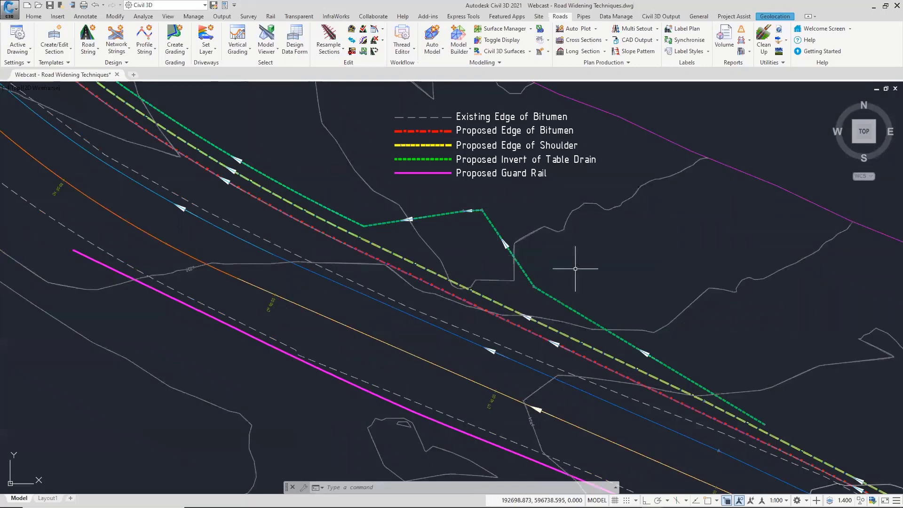
Examine the sawcut, edge of bitumen, shoulder and table drain strings in plan, including their chainage, offset and level information.
key(ctrl)
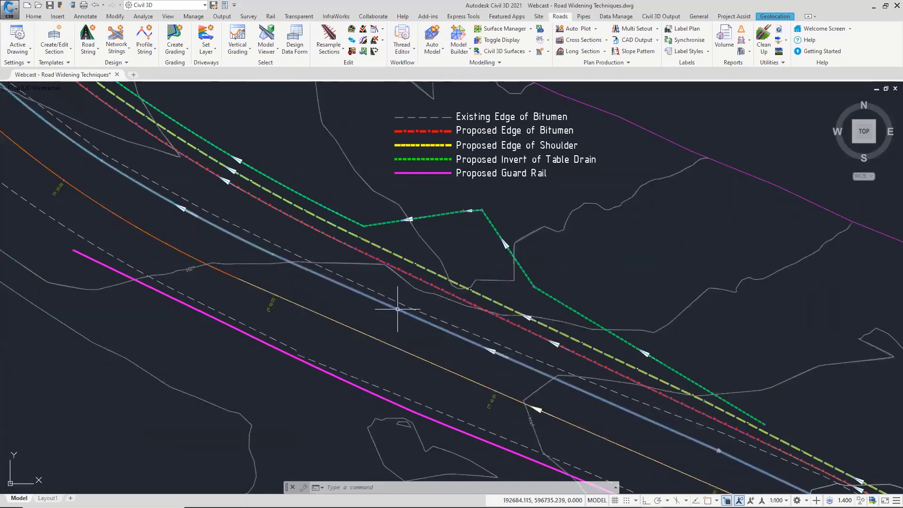
mouse_move(397, 309)
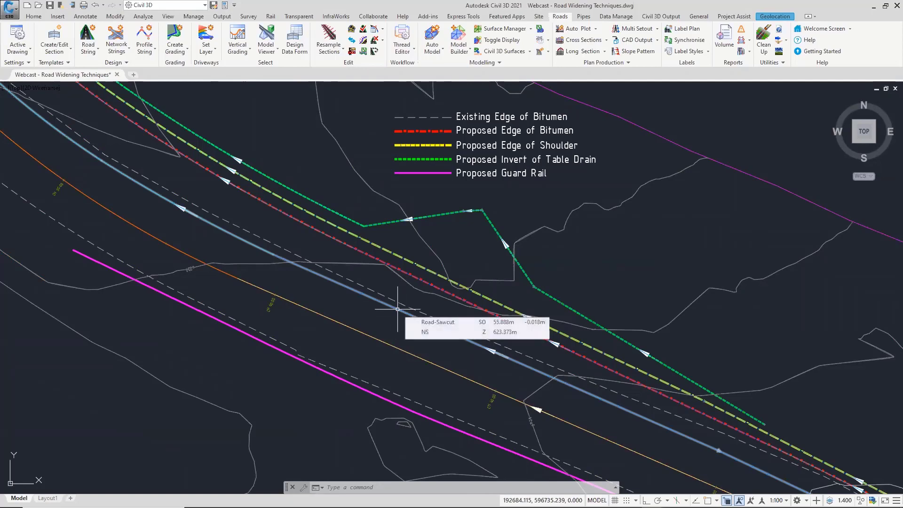
key(ctrl)
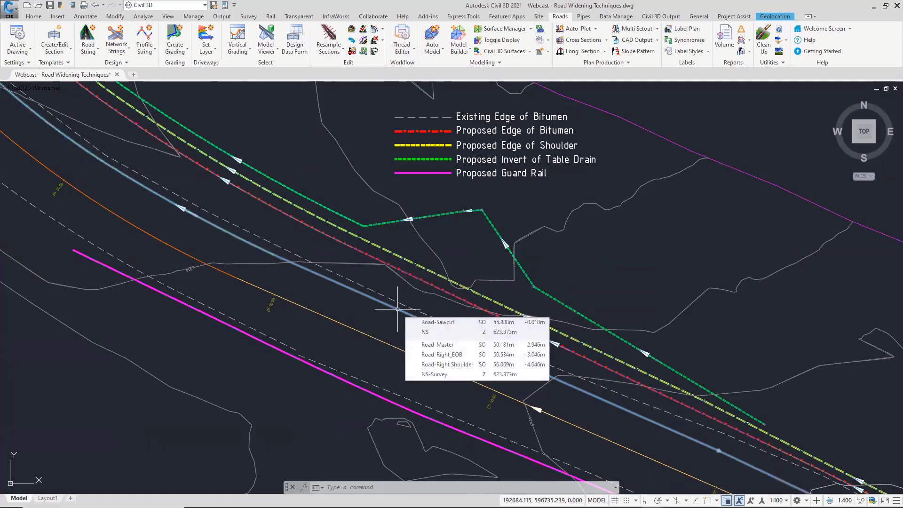
scroll(404, 275, up, 3)
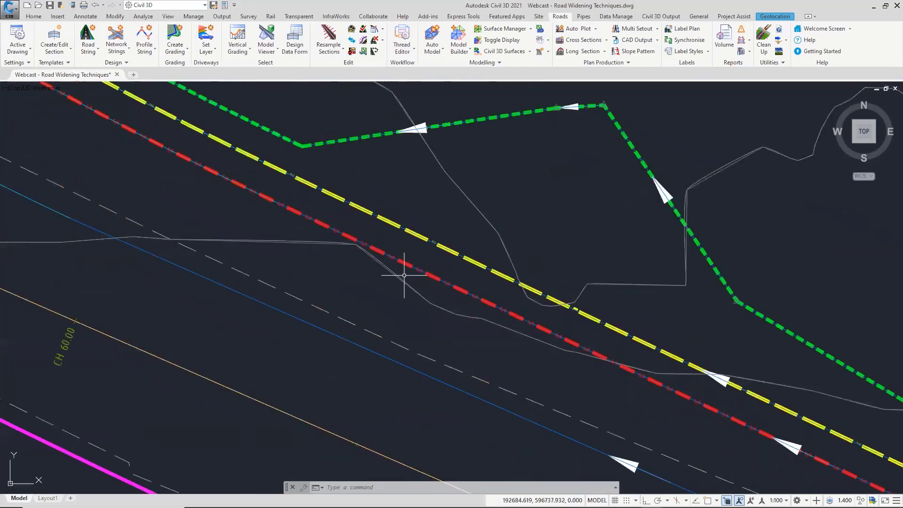
scroll(414, 262, down, 4)
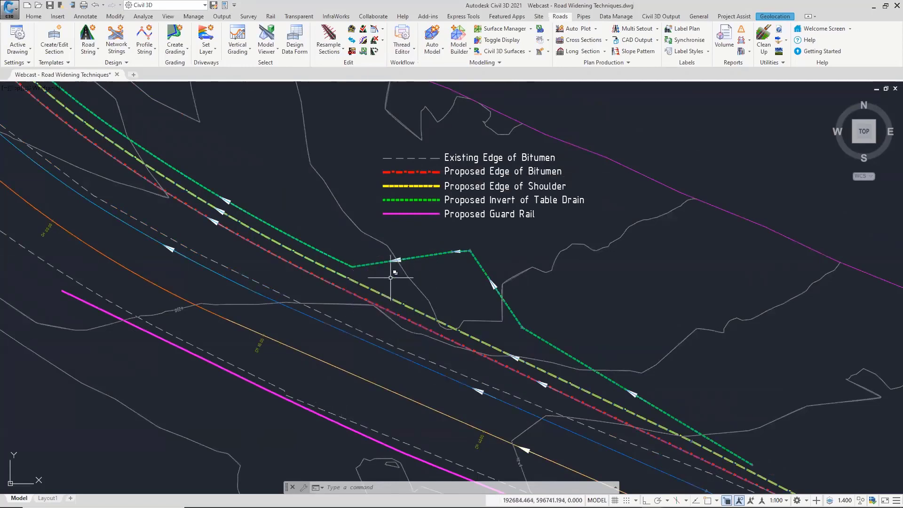
mouse_move(389, 264)
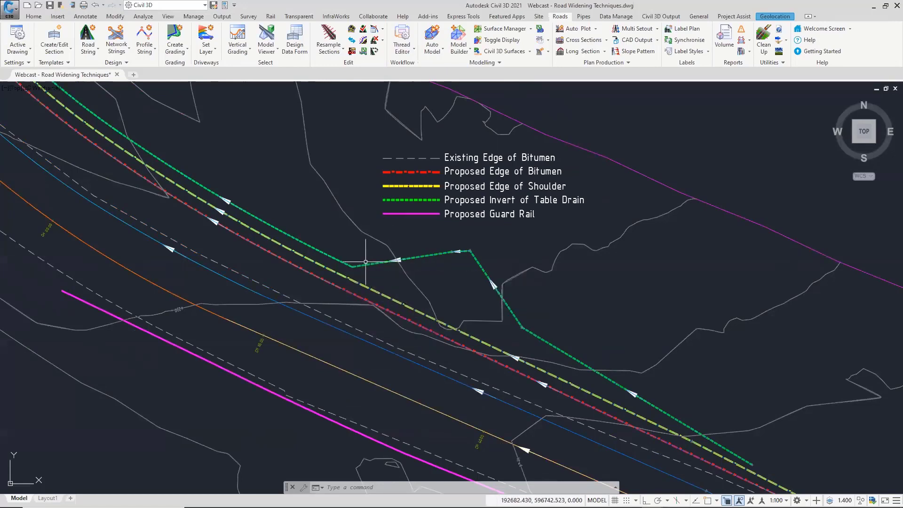
mouse_move(394, 232)
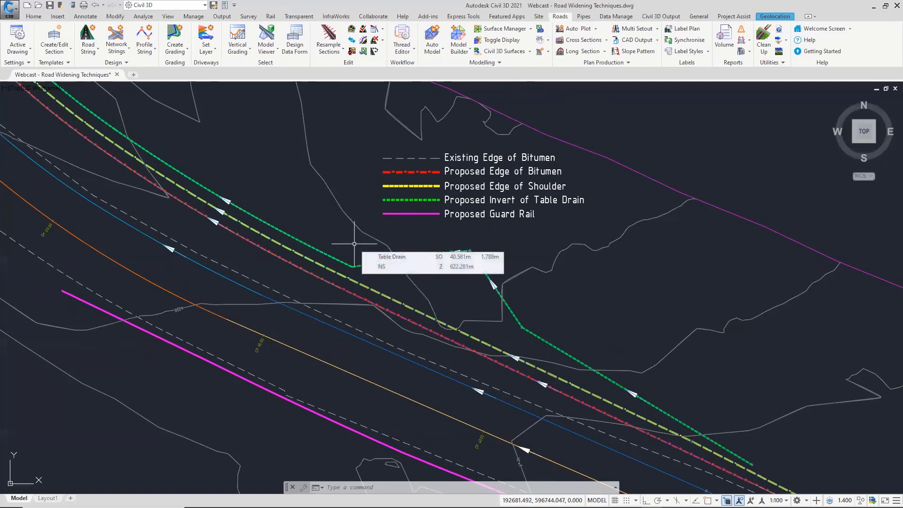
middle_drag(288, 195, 385, 230)
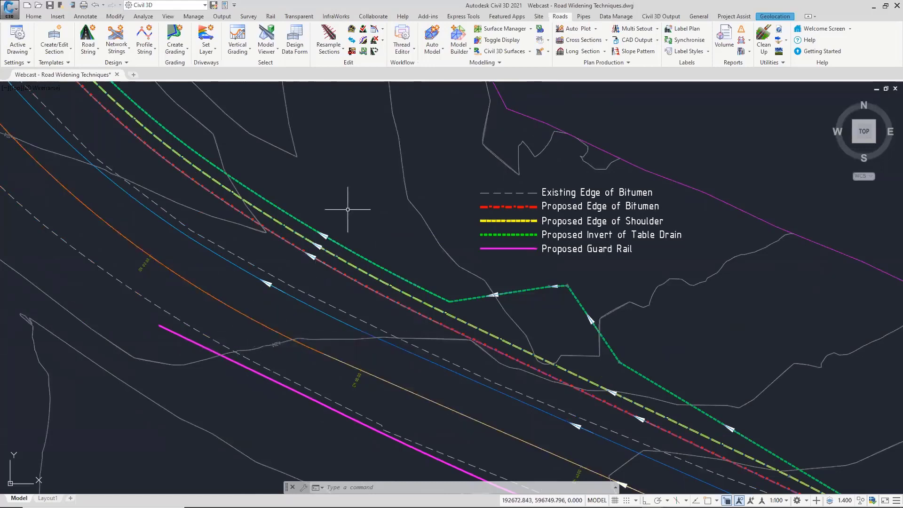
mouse_move(323, 263)
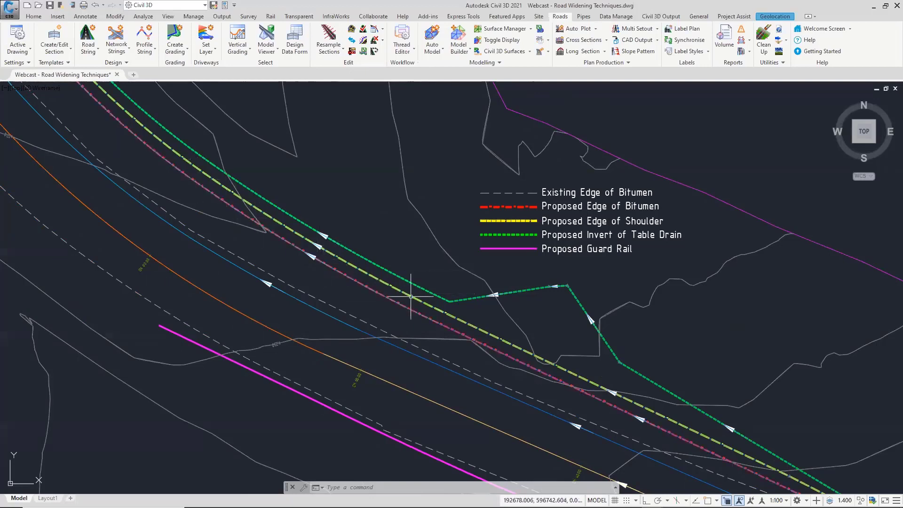
mouse_move(429, 316)
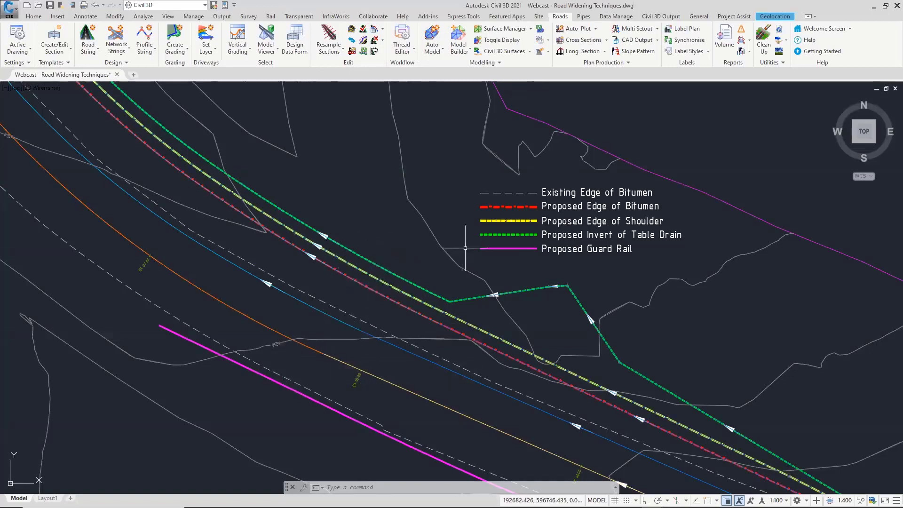
mouse_move(418, 256)
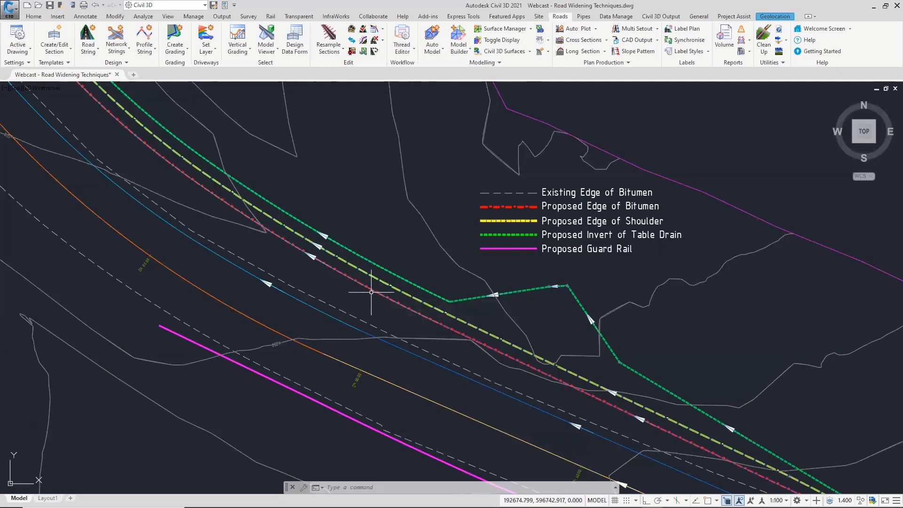
mouse_move(371, 292)
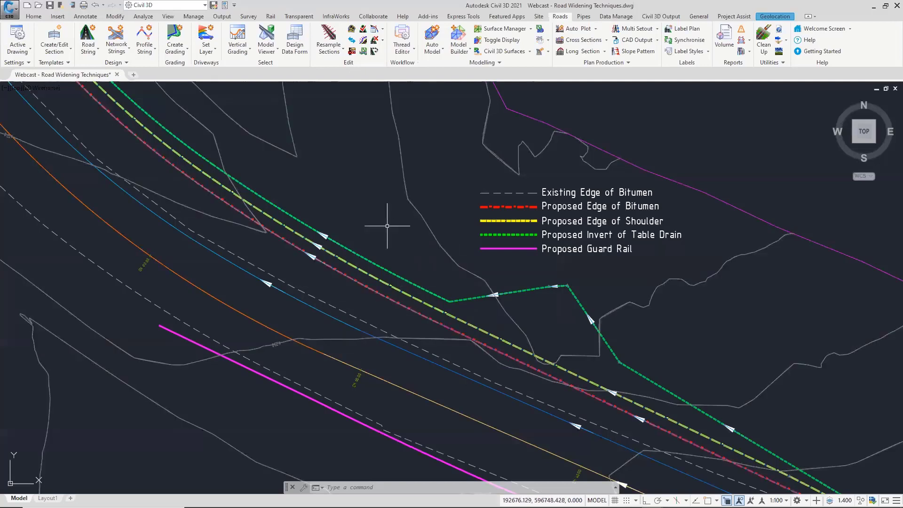
Open the section template editor and load the template Local Road - Right Side Sawcut & Table Drain.
click(52, 38)
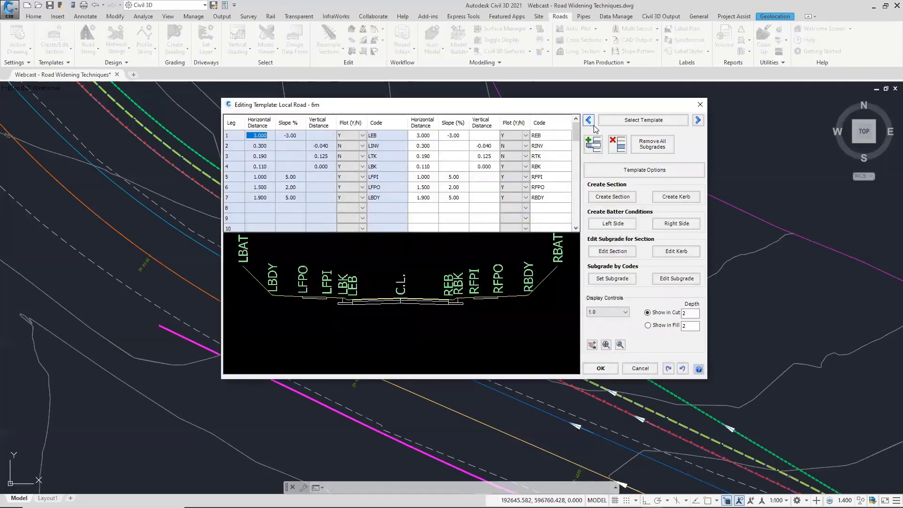
click(643, 120)
scroll(504, 253, down, 1)
scroll(505, 252, down, 1)
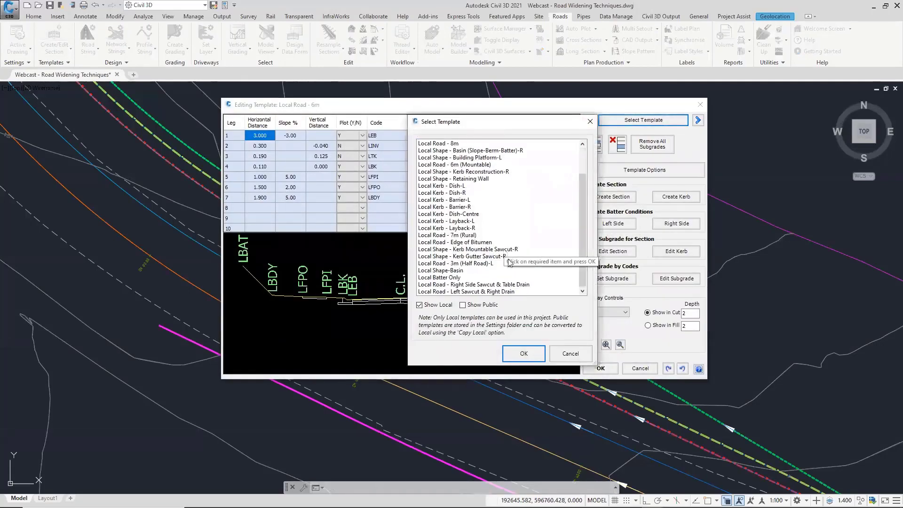
click(516, 285)
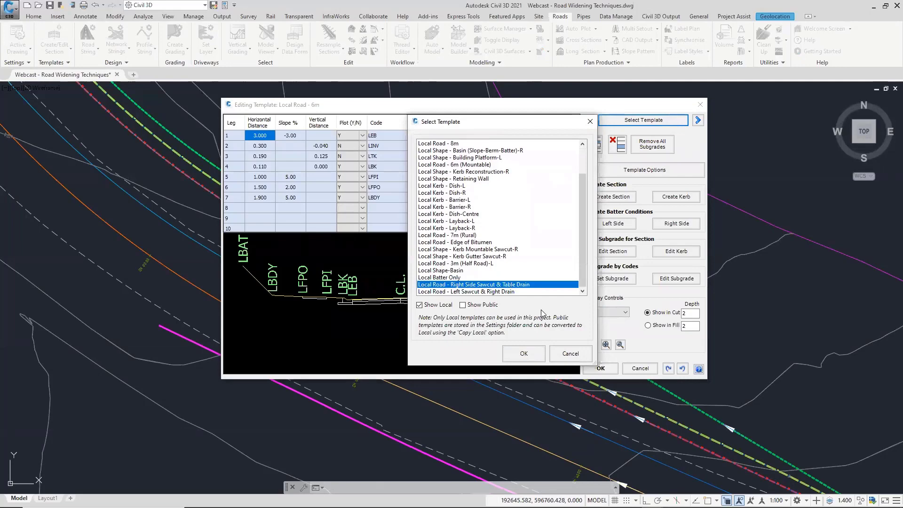
click(520, 354)
scroll(403, 303, up, 2)
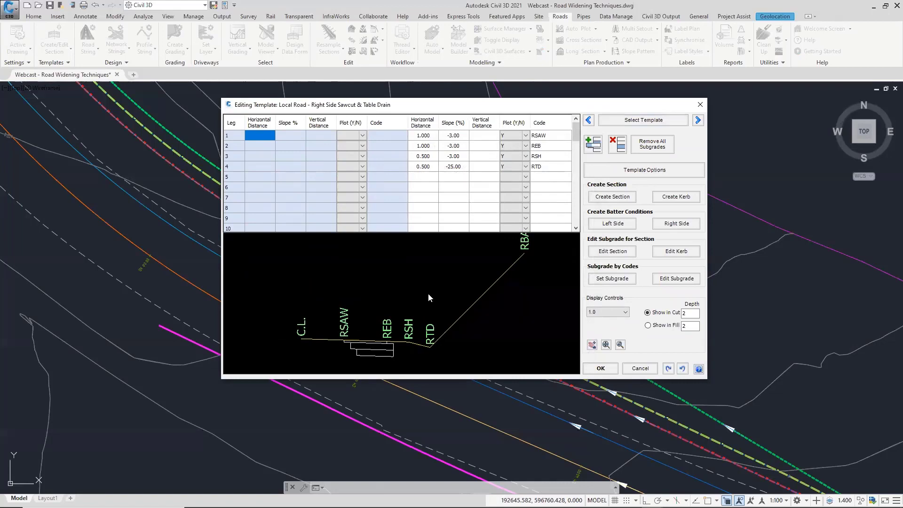
Review the right-side horizontal distances of the RSAW, REB, RSH and RTD legs in the template.
click(423, 136)
click(426, 146)
click(431, 156)
click(432, 166)
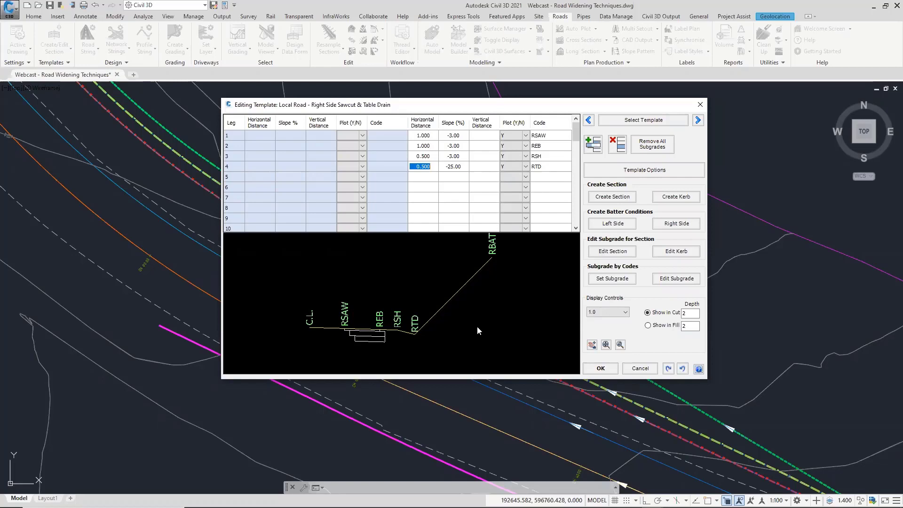
click(451, 301)
Check the cut and fill batter slopes specified for the template's right side, then close the specification.
click(677, 224)
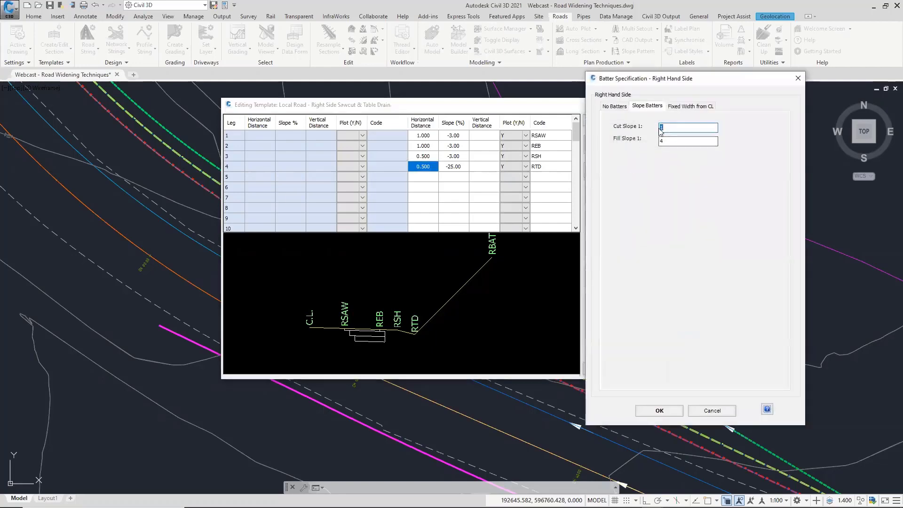
click(663, 142)
click(798, 80)
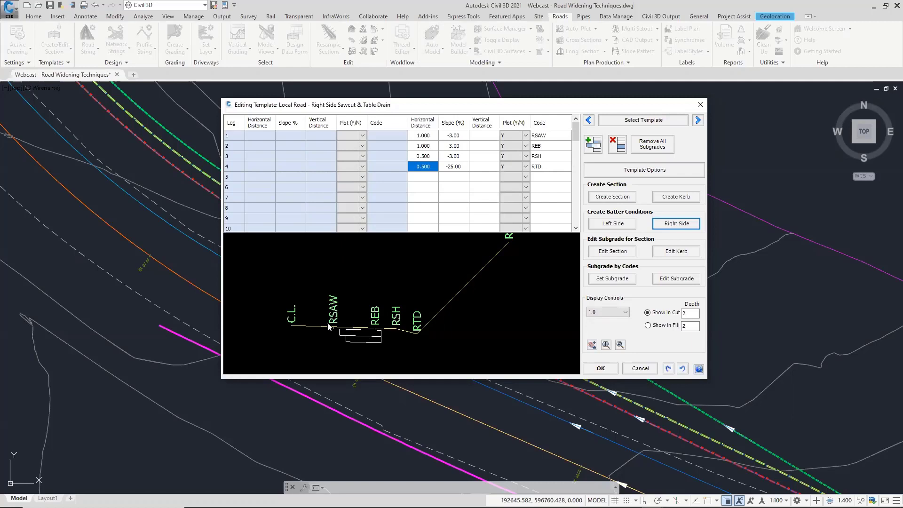
Open the subgrade settings for the section between RSAW and REB and review its layer depths and materials.
click(375, 320)
click(355, 332)
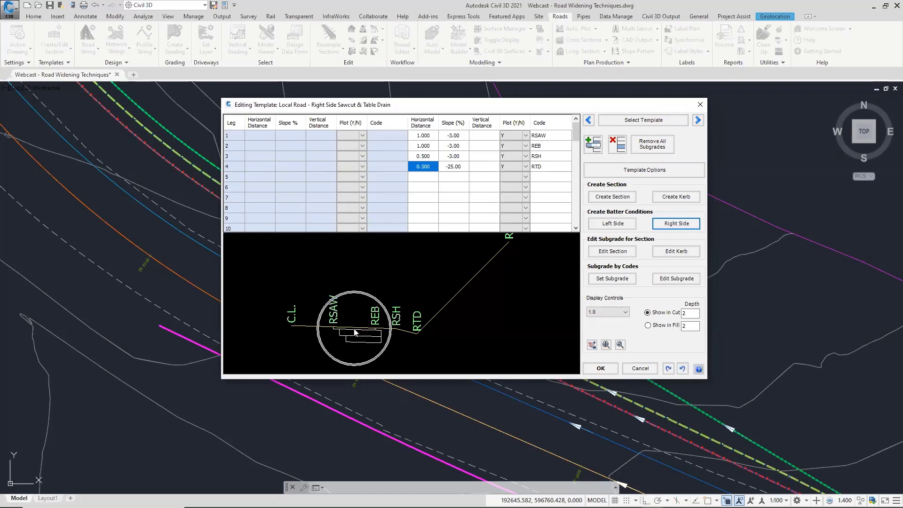
click(600, 253)
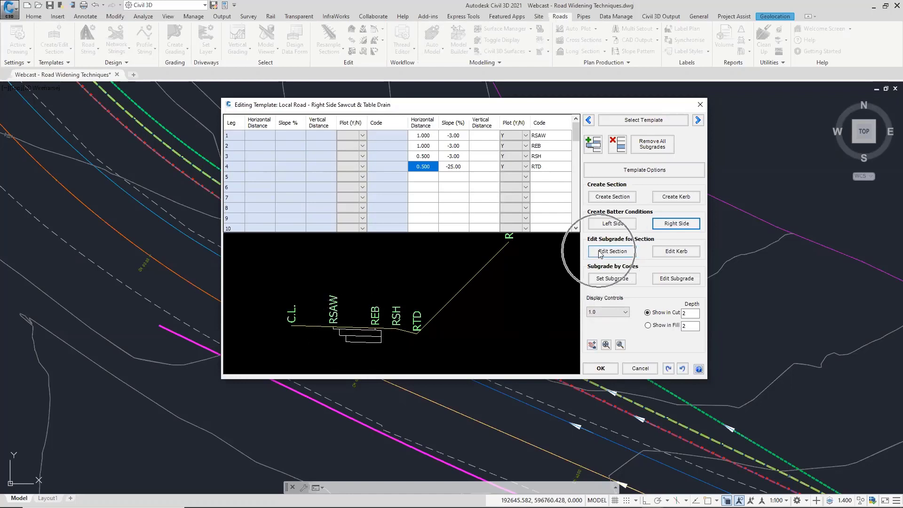
click(466, 257)
click(350, 331)
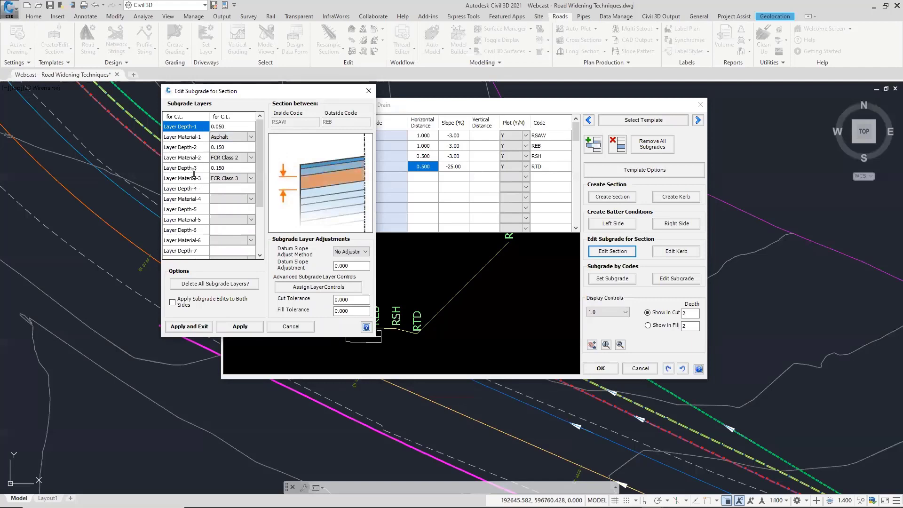
drag(272, 94, 172, 118)
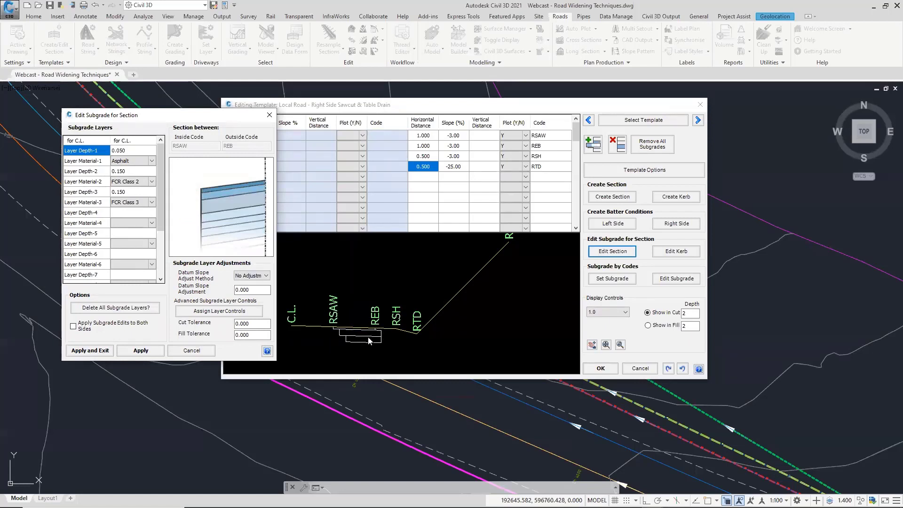
Open the advanced layer controls of the RSAW to REB subgrade and review the outside top extensions of layers 2 and 3.
click(221, 313)
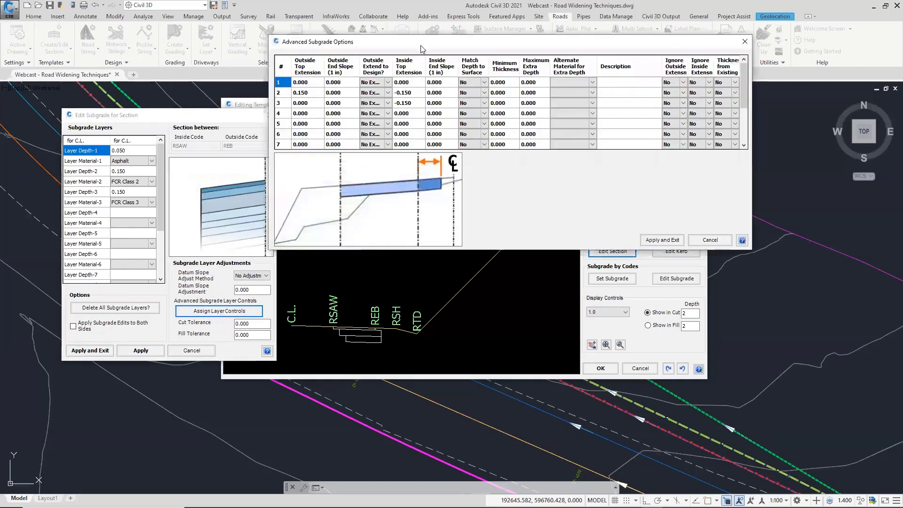
drag(423, 49, 432, 79)
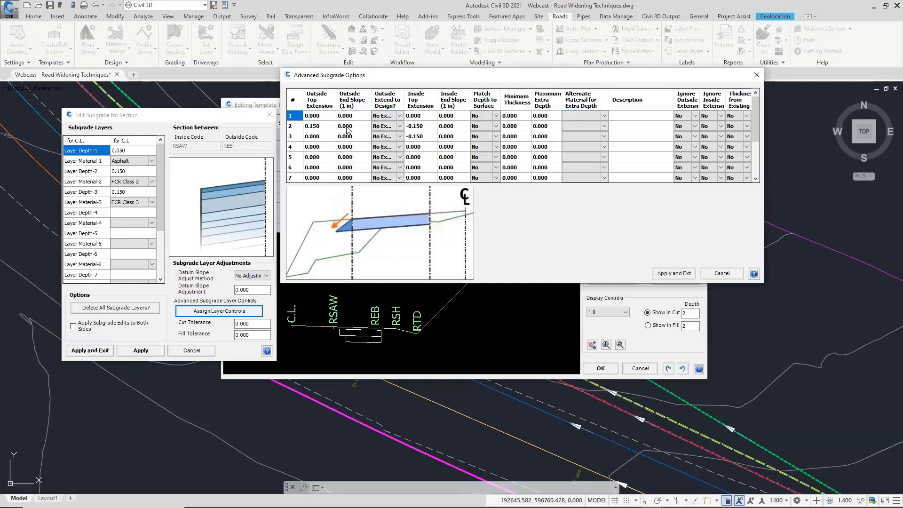
click(335, 331)
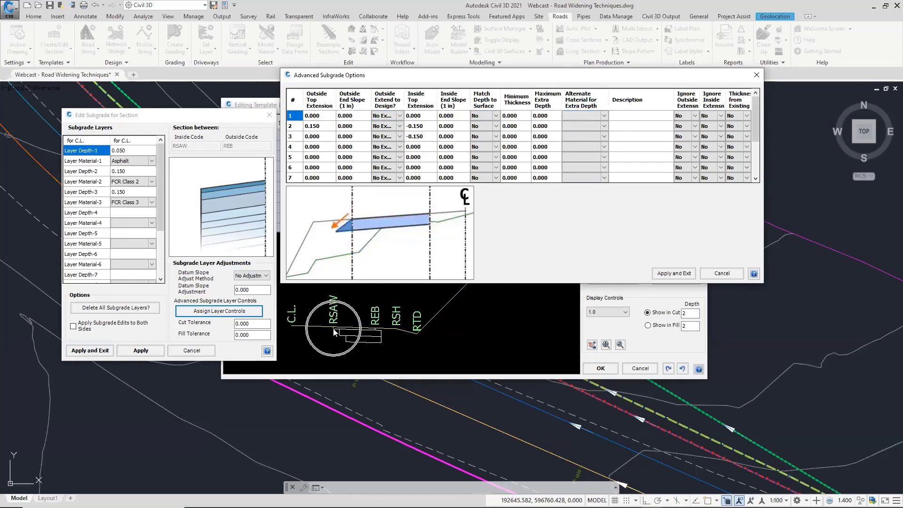
click(375, 332)
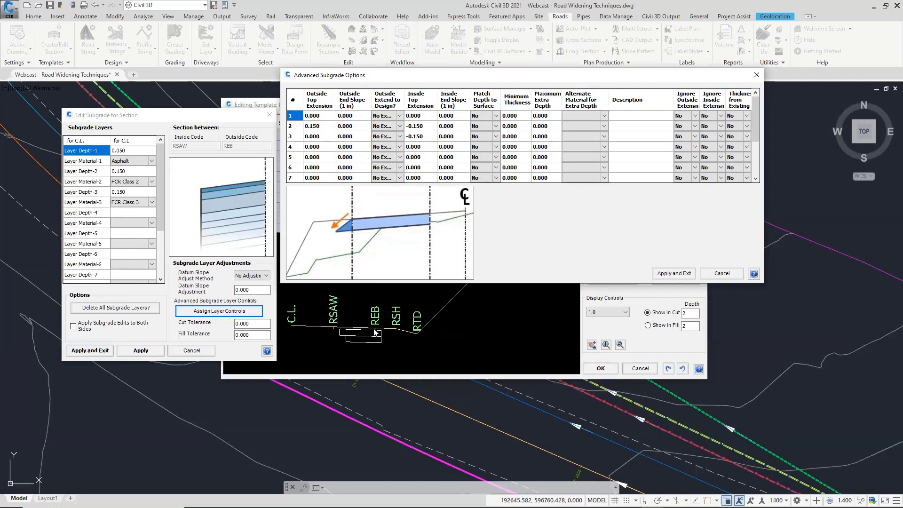
click(323, 125)
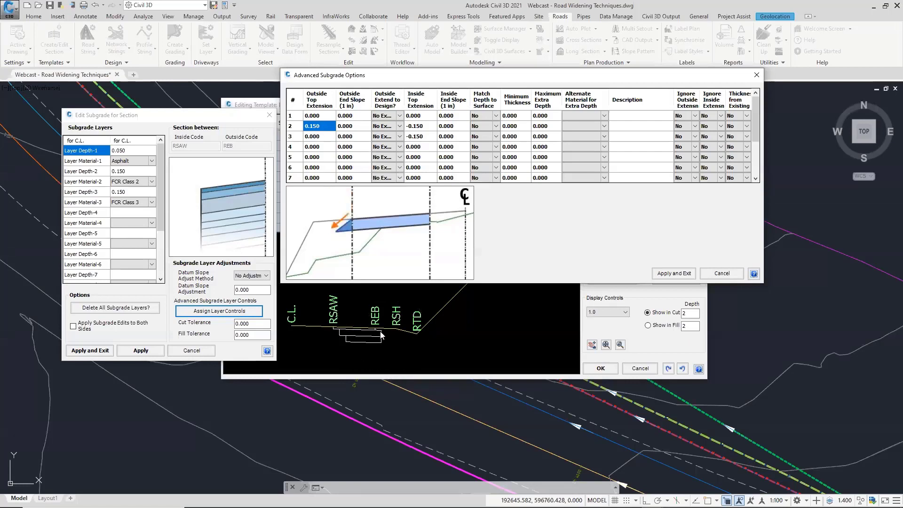
click(318, 136)
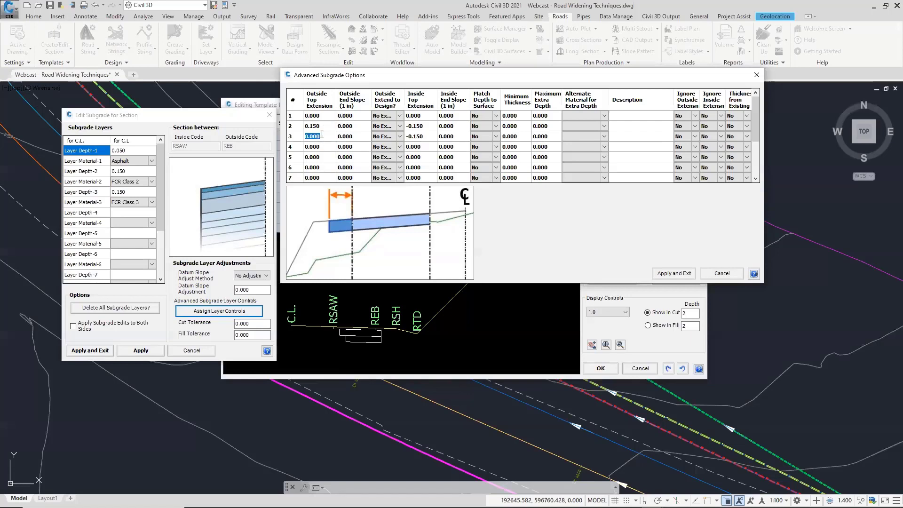
click(323, 134)
key(ctrl)
key(ctrl)
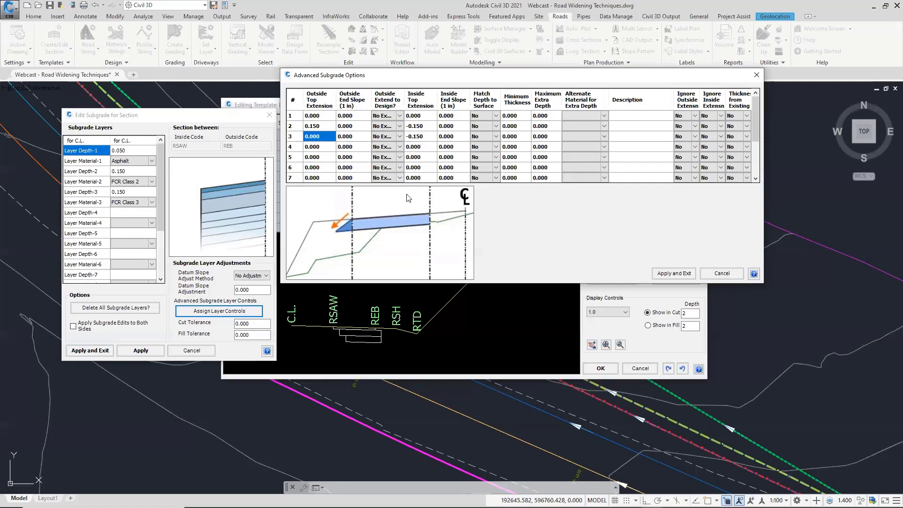
Review the inside top extensions of layers 2 and 3, then apply the subgrade settings and close the template editor.
click(422, 126)
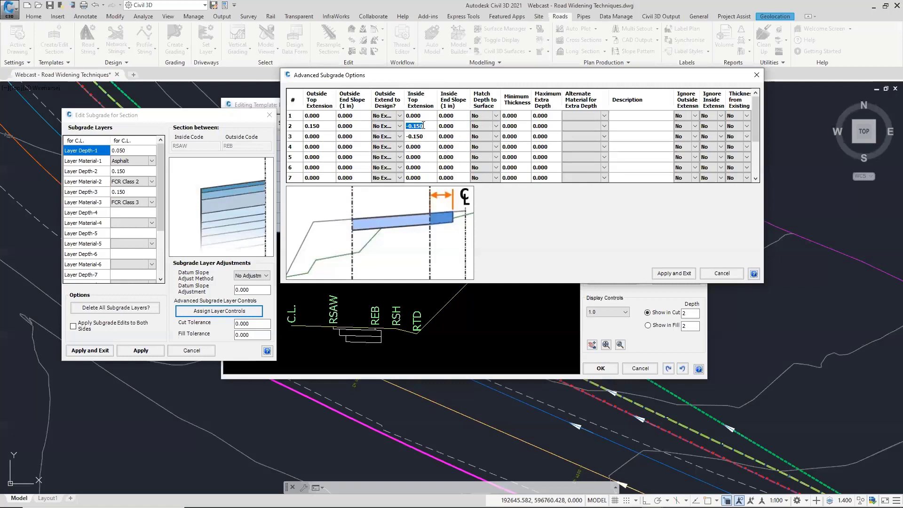
key(Escape)
click(423, 137)
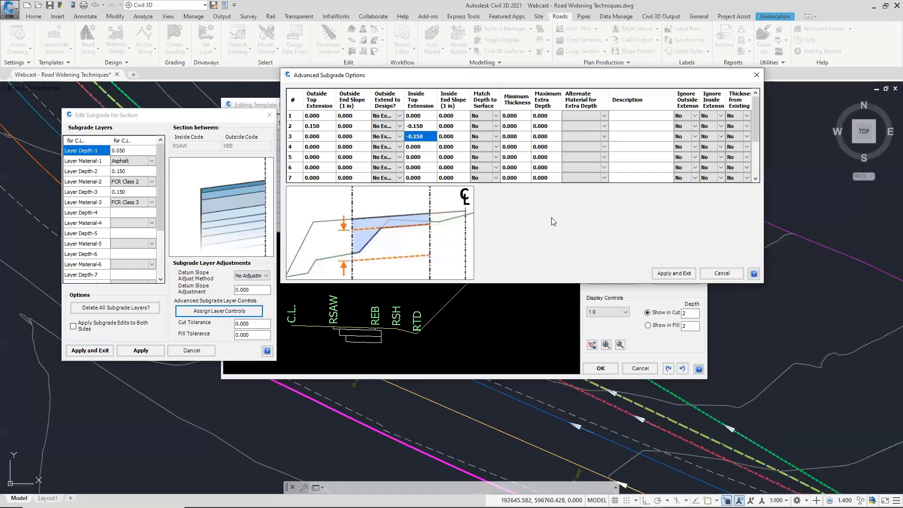
click(673, 273)
click(89, 350)
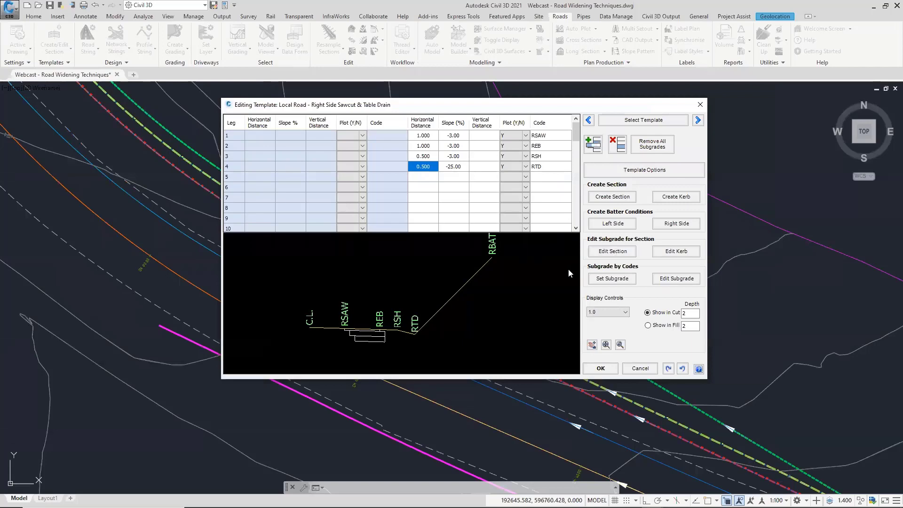
click(700, 108)
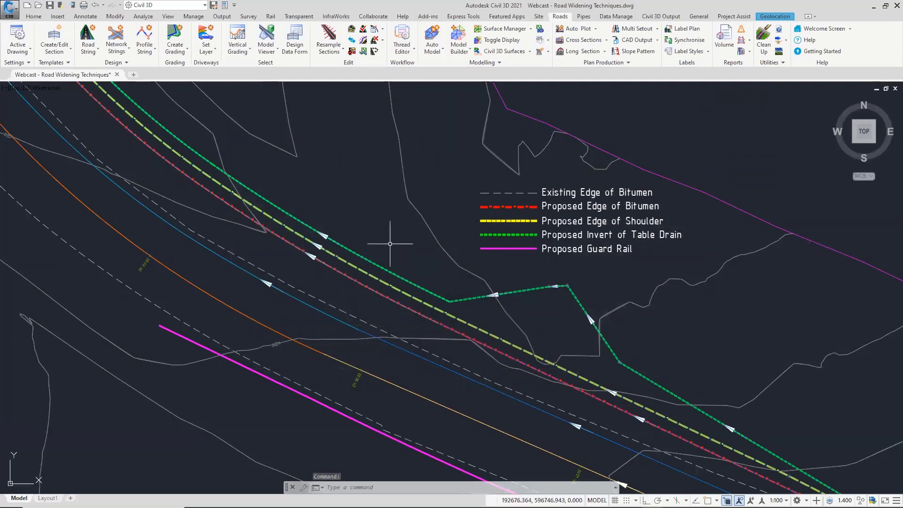
Examine the proposed edge of bitumen, edge of shoulder and table drain invert strings in plan.
scroll(385, 242, down, 1)
scroll(377, 246, up, 1)
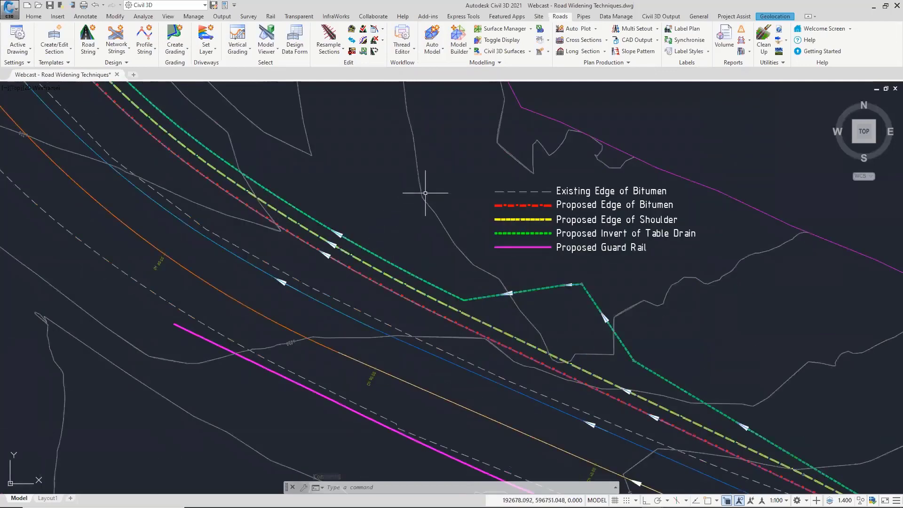
mouse_move(421, 197)
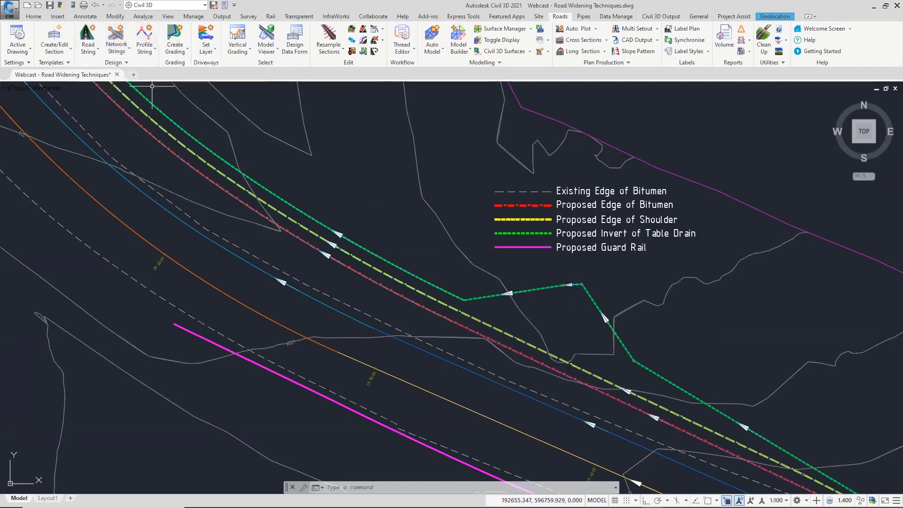
click(86, 35)
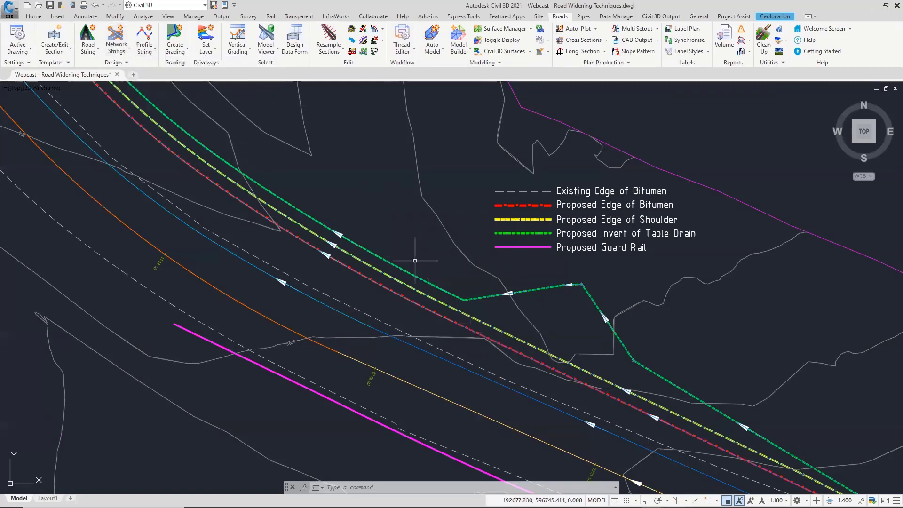
scroll(414, 260, down, 5)
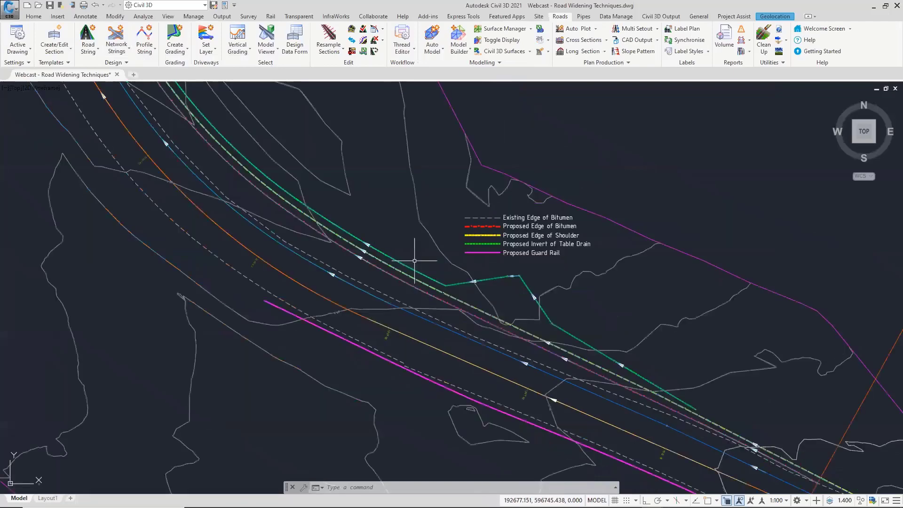
middle_drag(350, 178, 347, 186)
scroll(272, 347, up, 1)
scroll(381, 369, up, 2)
scroll(393, 403, up, 2)
scroll(406, 396, up, 2)
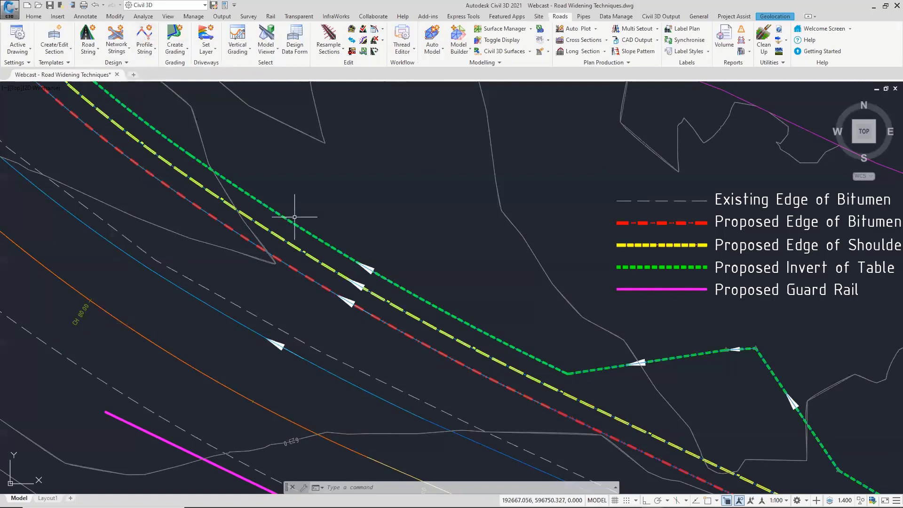
mouse_move(299, 216)
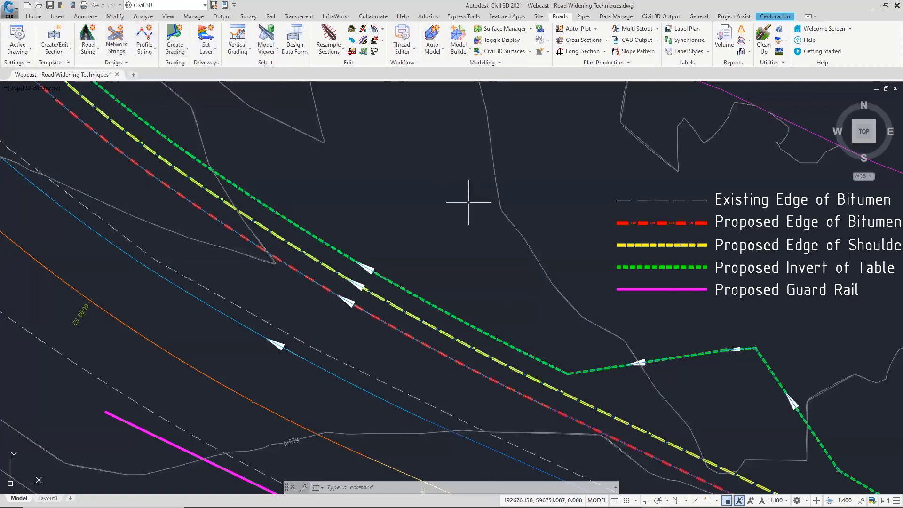
scroll(469, 202, down, 2)
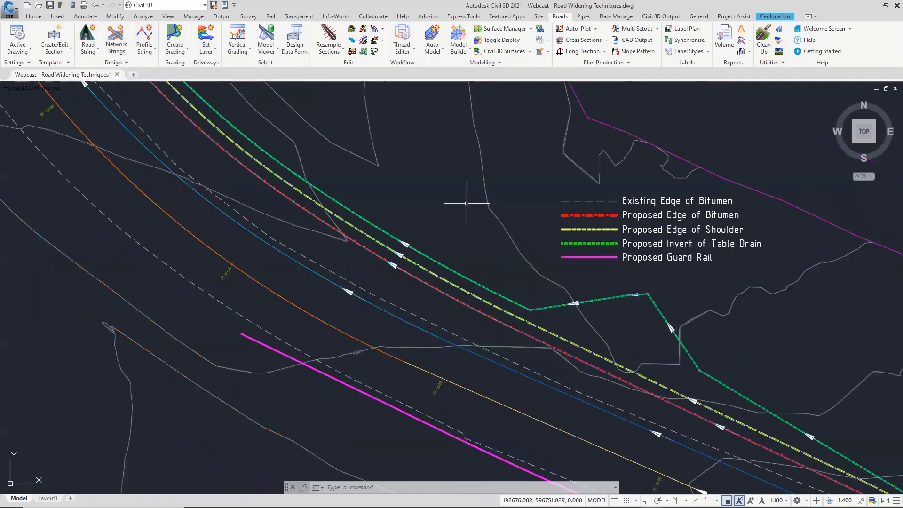
Start a road string on the orange road alignment using the template Road - Right Side Sawcut & Table Drain.
click(88, 38)
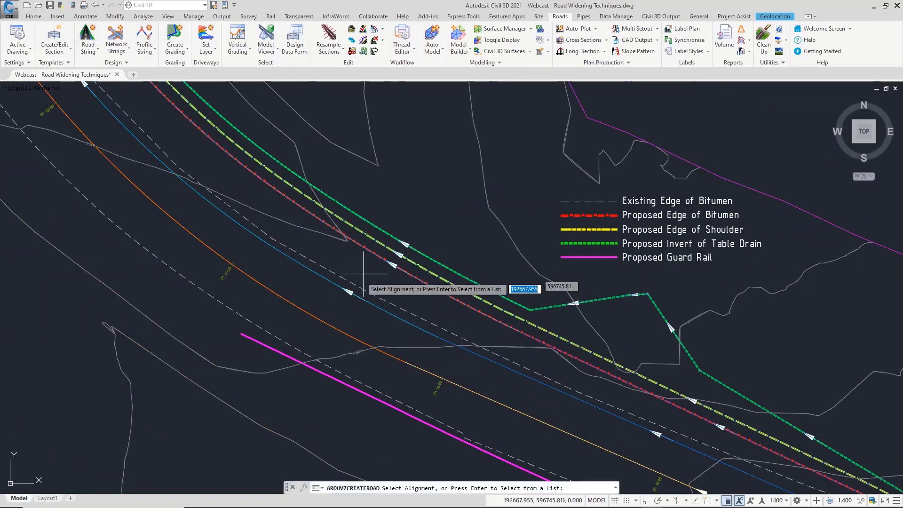
click(318, 322)
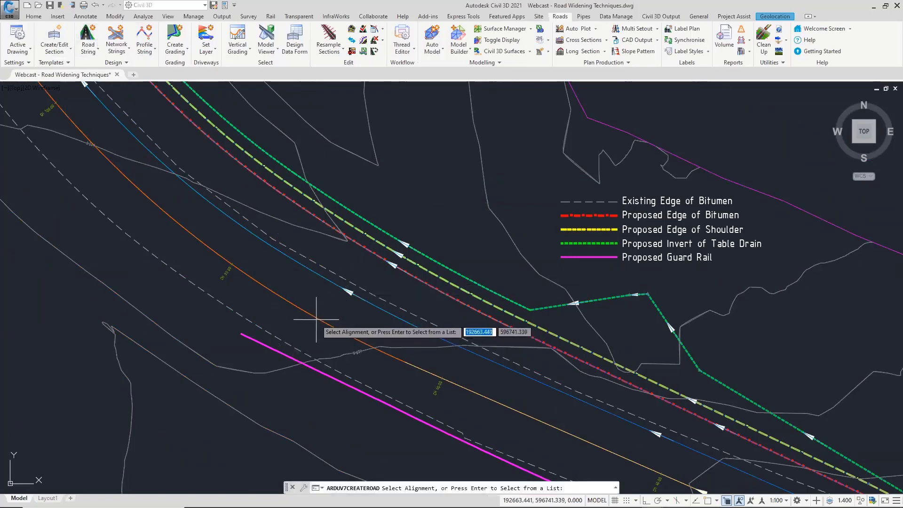
click(626, 81)
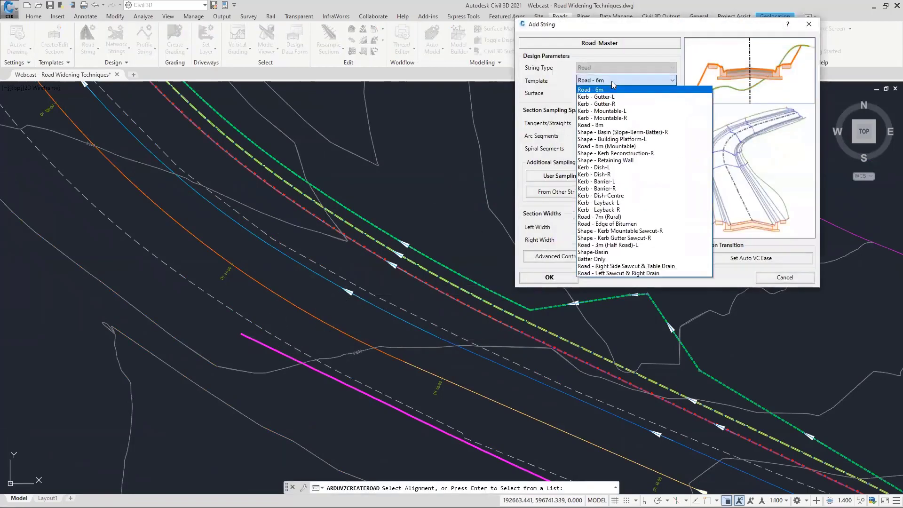
click(618, 266)
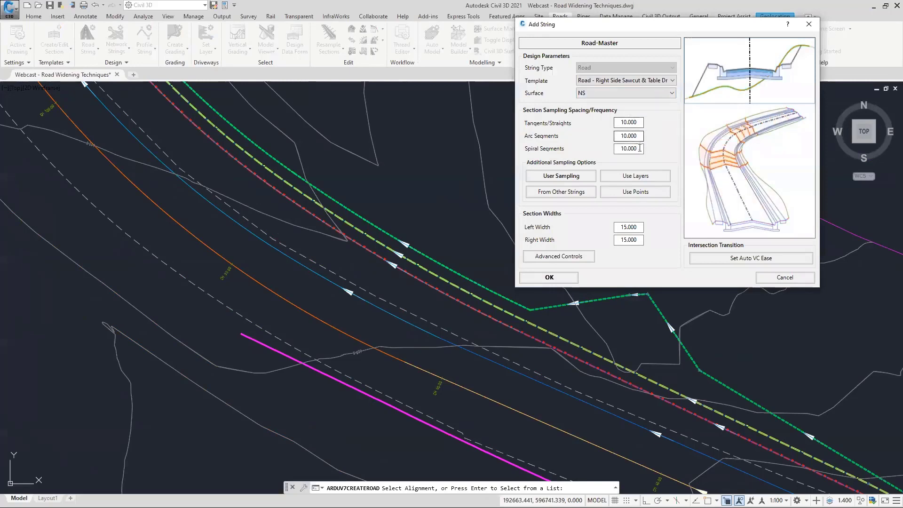
Set the right section width to 17 and create the road string.
click(615, 241)
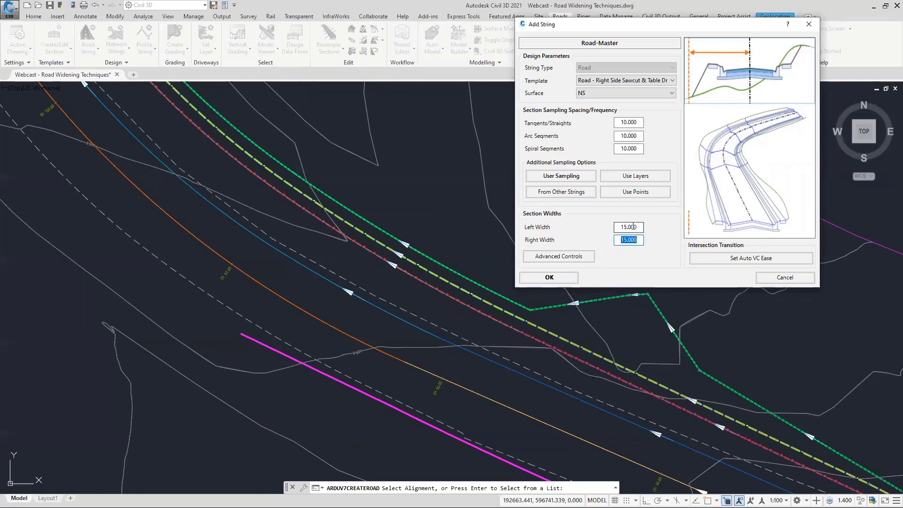
key(ctrl)
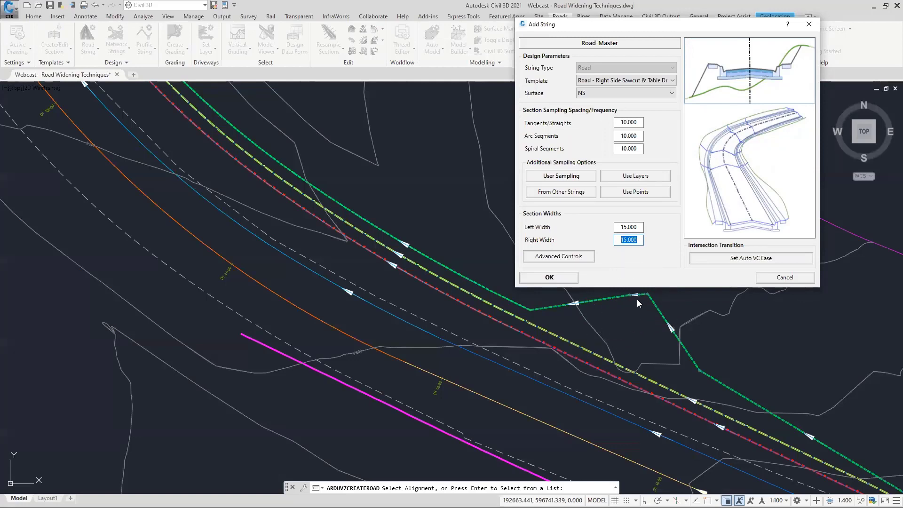
drag(638, 240, 614, 243)
text(17)
click(563, 279)
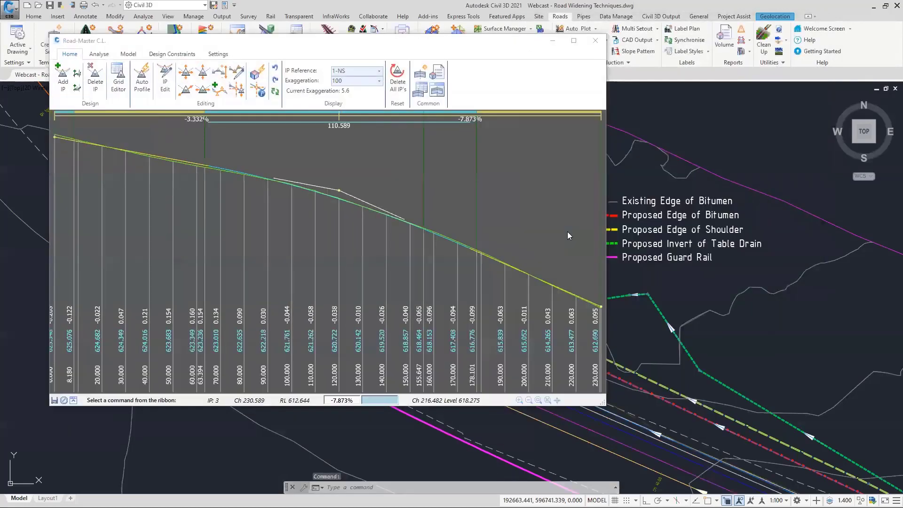
Move the Road-Master profile window aside and expose the new road linework in plan.
click(373, 46)
drag(374, 50, 663, 71)
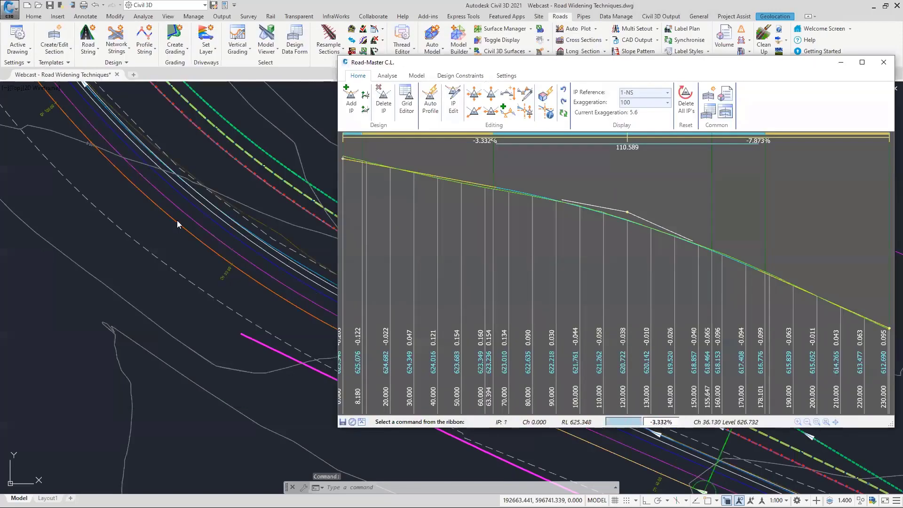
middle_drag(242, 191, 113, 189)
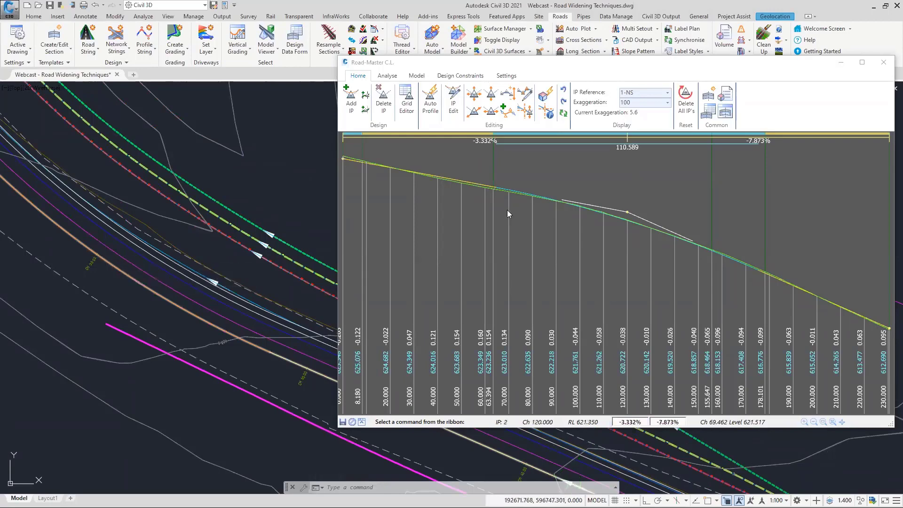
Open the cross section at chainage 110.000, place it beside the profile and examine the sawcut, pavement layers and right-side batter.
click(594, 168)
right_click(594, 170)
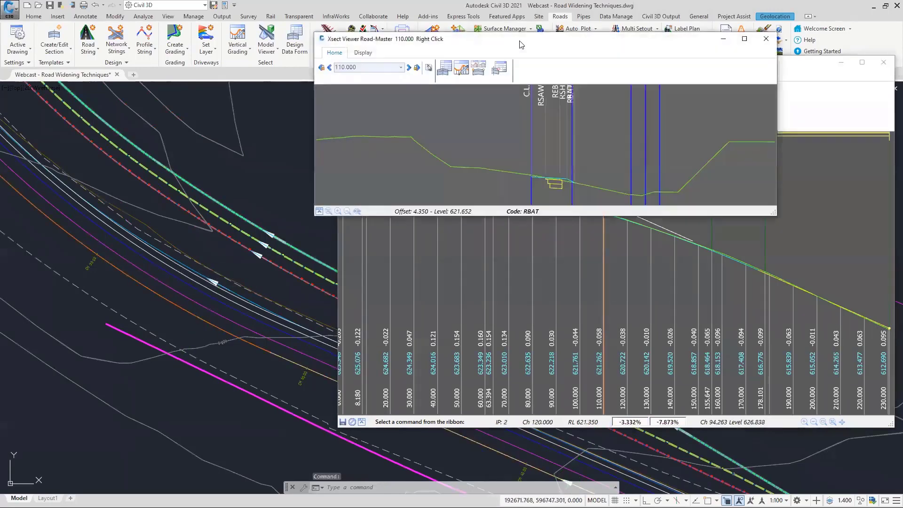
drag(522, 45, 224, 41)
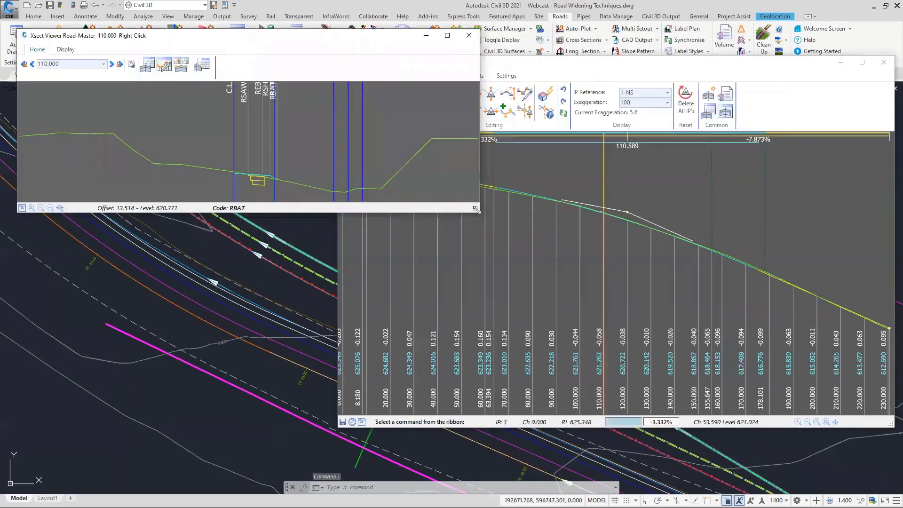
drag(476, 209, 308, 249)
scroll(205, 202, up, 4)
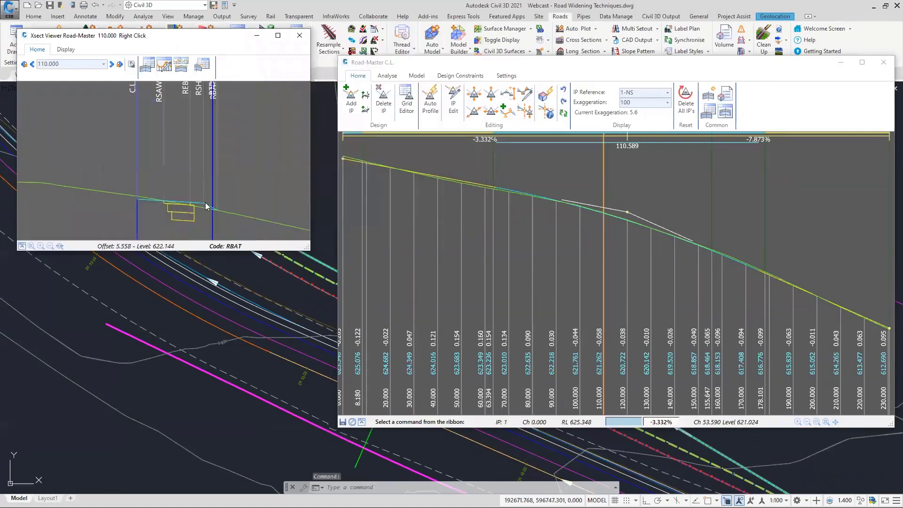
scroll(224, 192, down, 2)
middle_drag(282, 158, 163, 160)
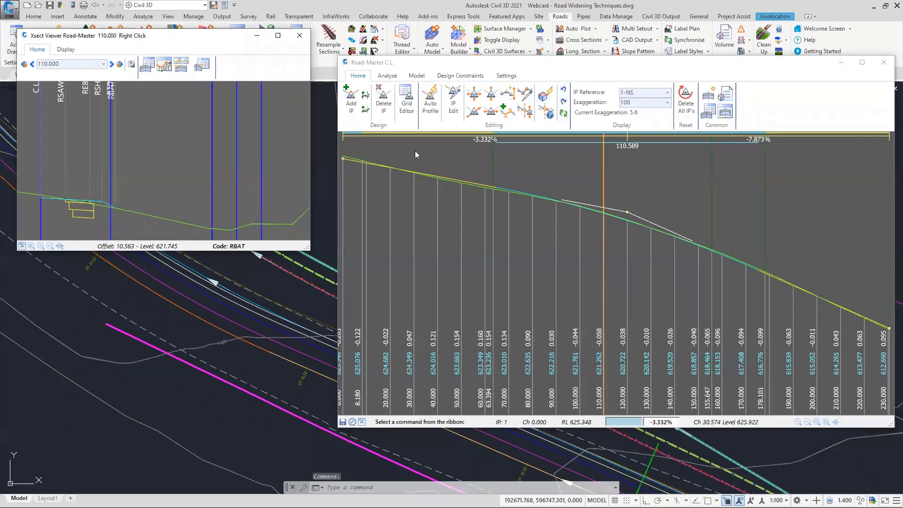
Open the vertical grading grid for the centreline and replace all IPs with IPs draped on the existing surface.
click(407, 99)
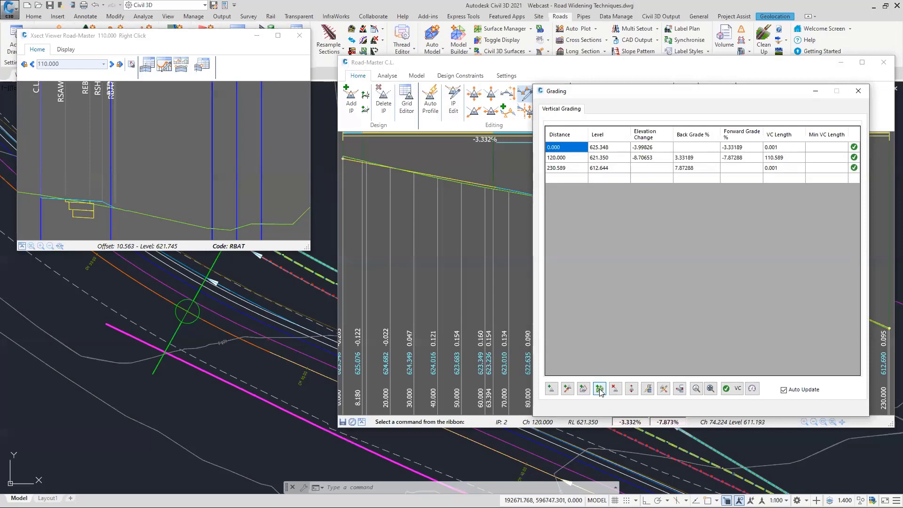
click(599, 389)
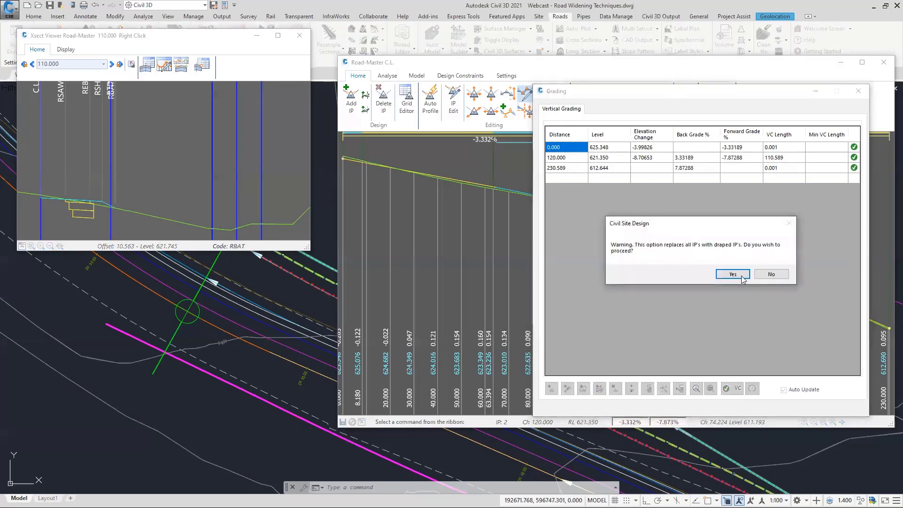
click(730, 275)
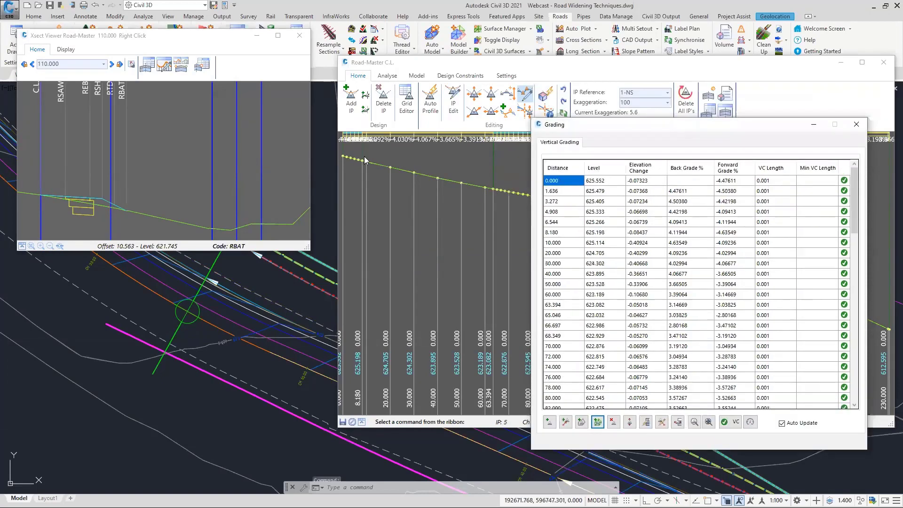
click(596, 423)
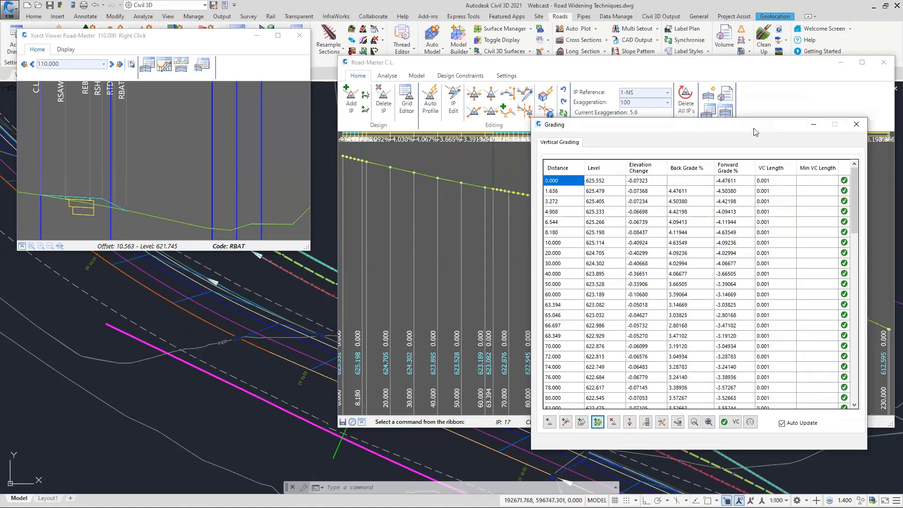
Close the vertical grading grid and view the Reference Surface options of the automatic profile design without applying anything.
click(857, 124)
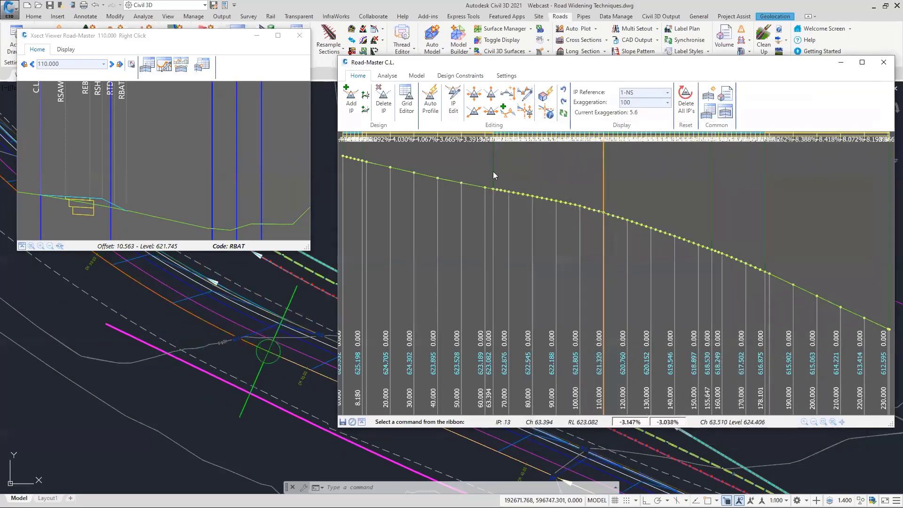
click(766, 202)
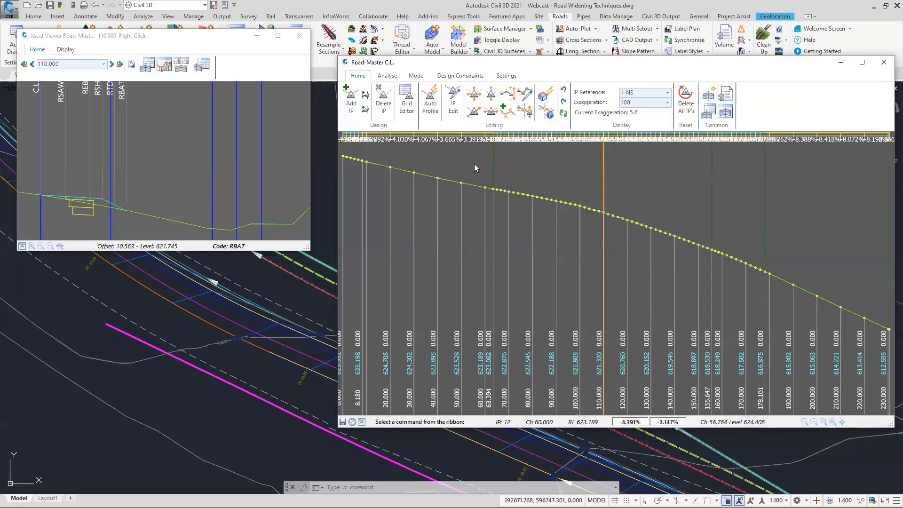
click(431, 110)
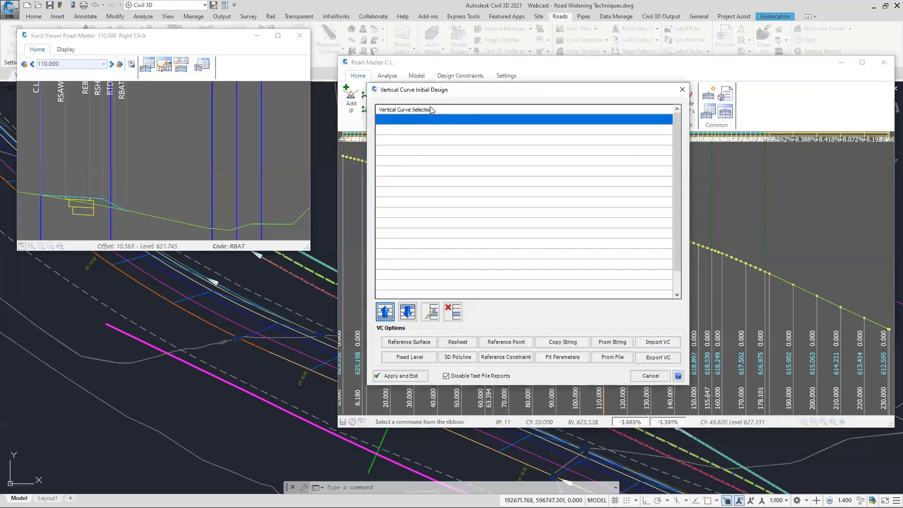
click(410, 342)
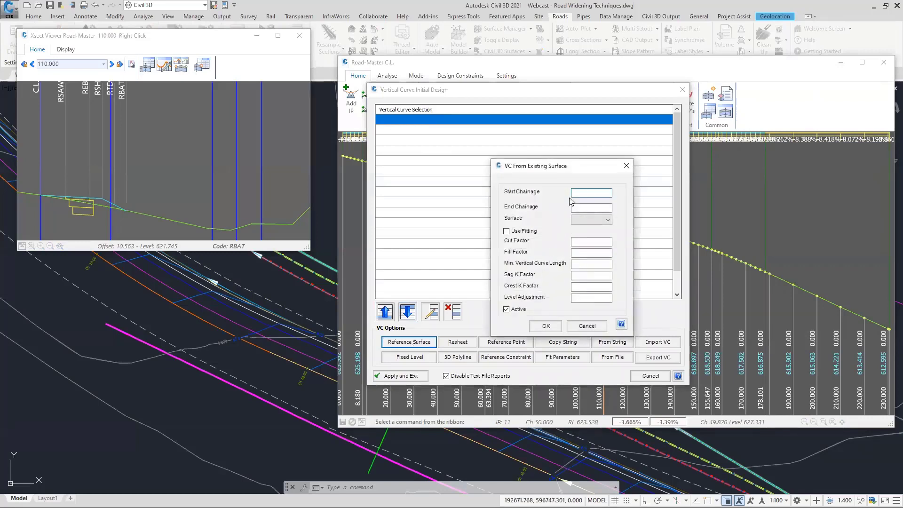
click(588, 207)
click(626, 166)
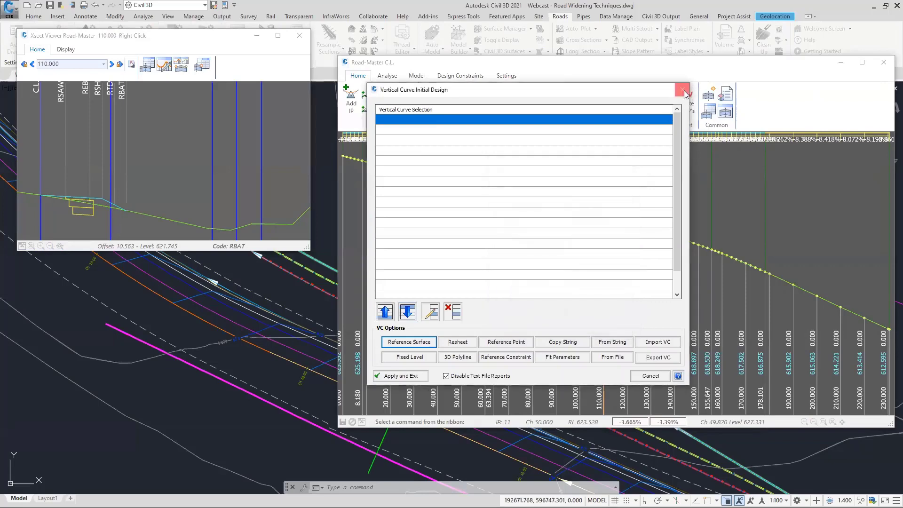
click(681, 91)
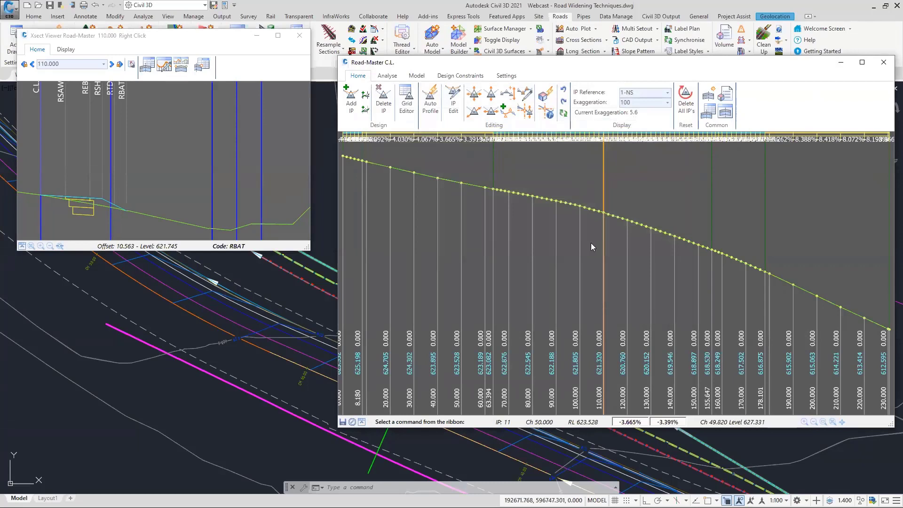
Enlarge the cross section viewer for chainage 110.000 and place it over the profile window, clear of the plan linework.
click(306, 249)
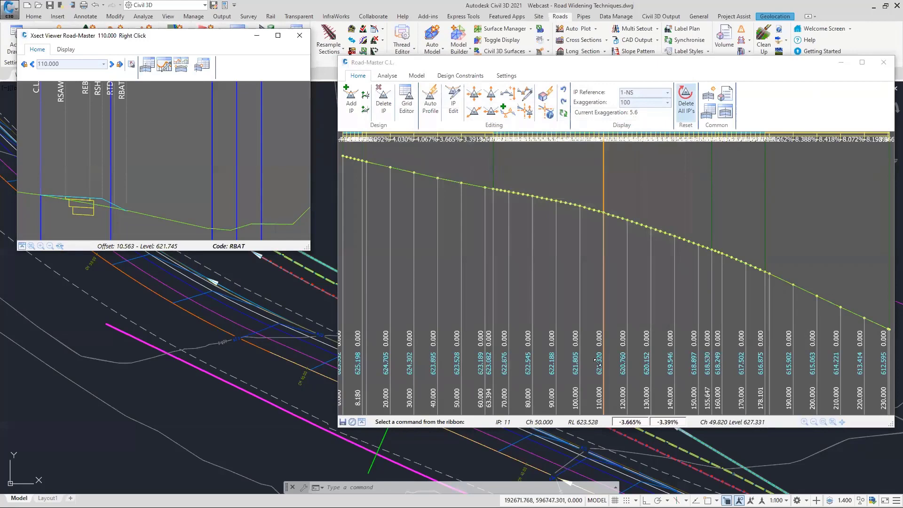
drag(307, 248, 599, 361)
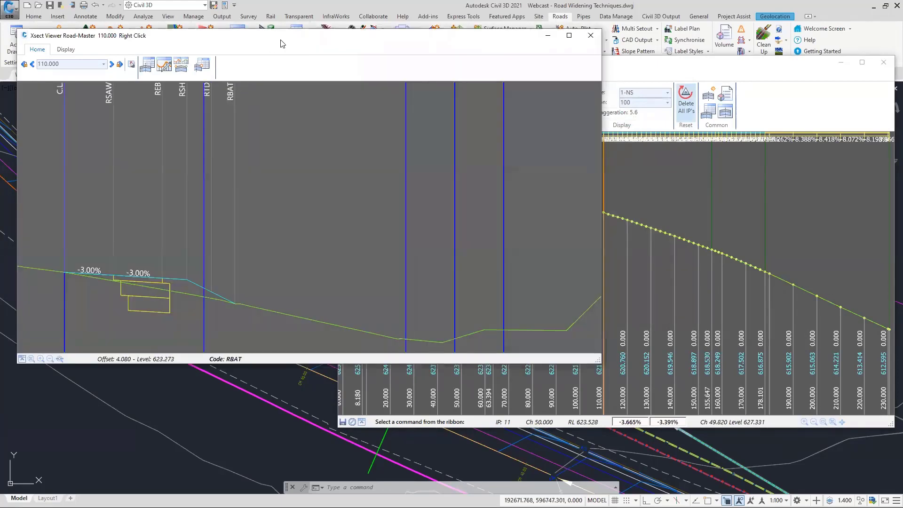
drag(282, 44, 409, 98)
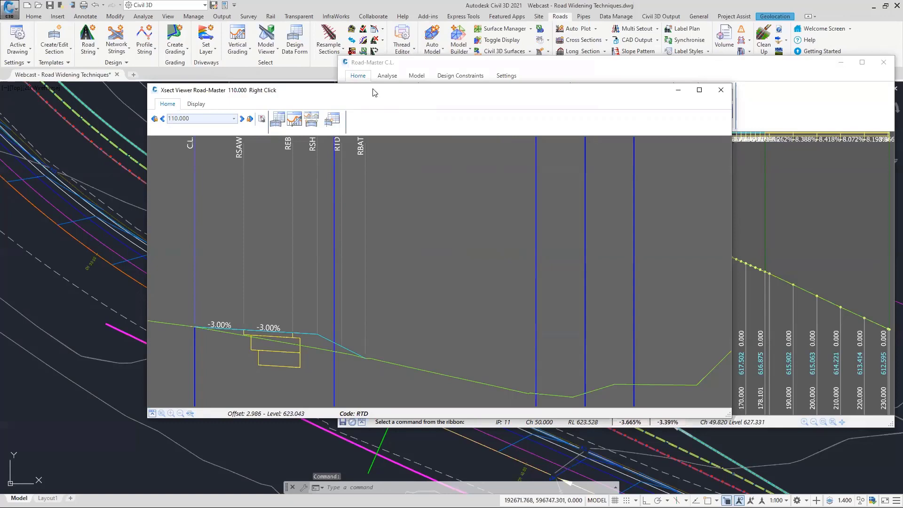
drag(375, 92, 489, 71)
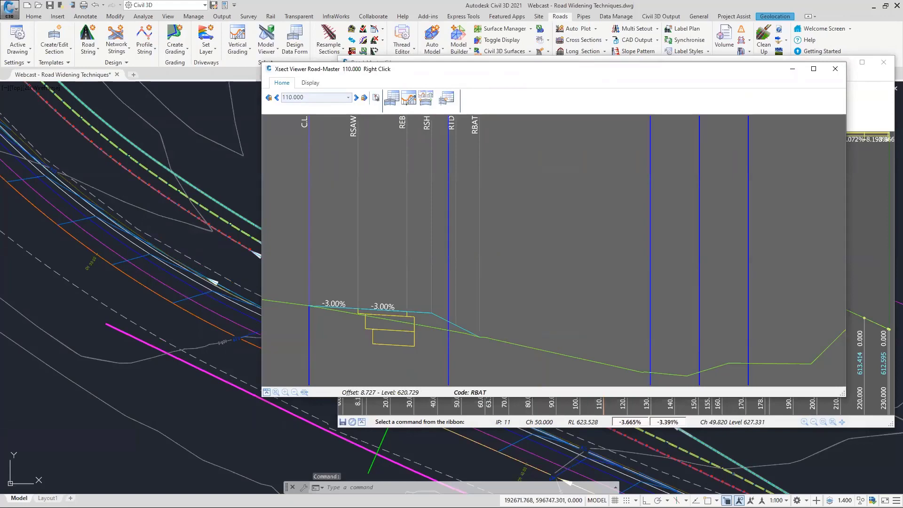
Bring up the Model Viewer, enlarge it to examine the road and table drain linework in 3D, and minimise it again.
key(super)
mouse_move(652, 498)
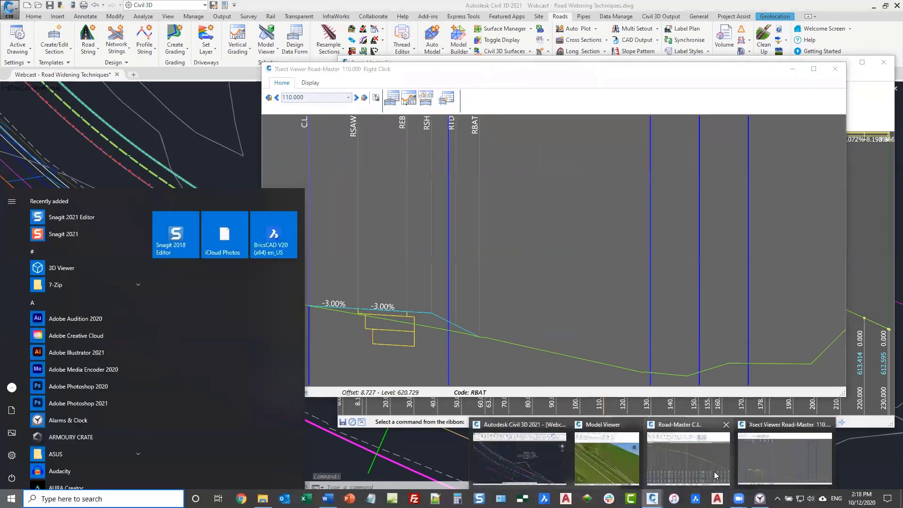
click(591, 451)
drag(690, 328, 658, 297)
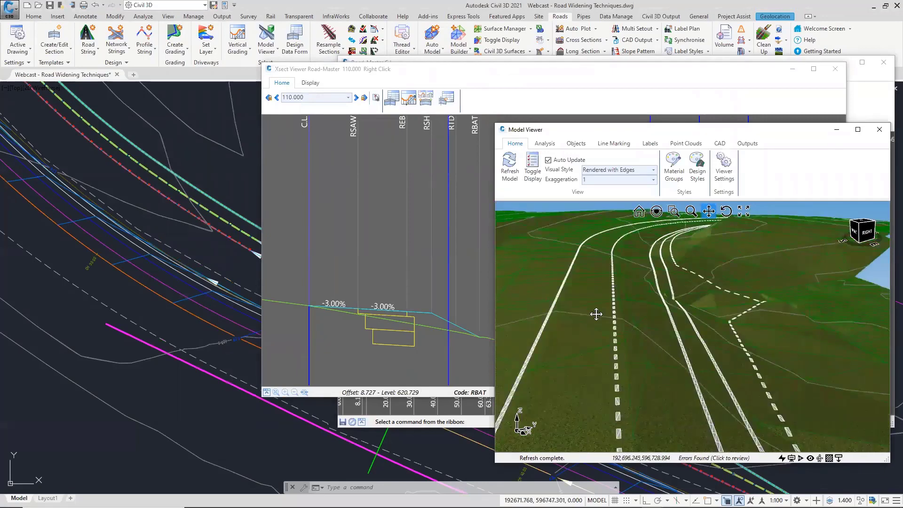
drag(596, 319, 596, 309)
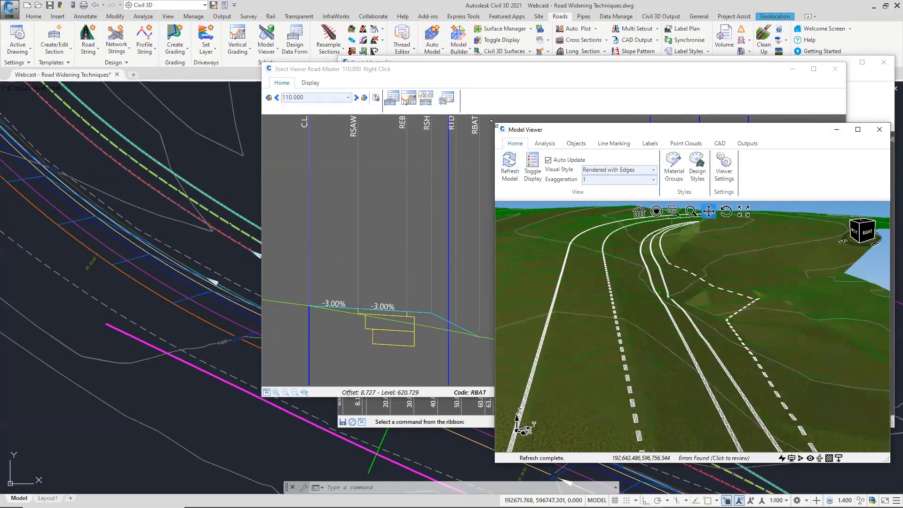
drag(492, 123, 273, 39)
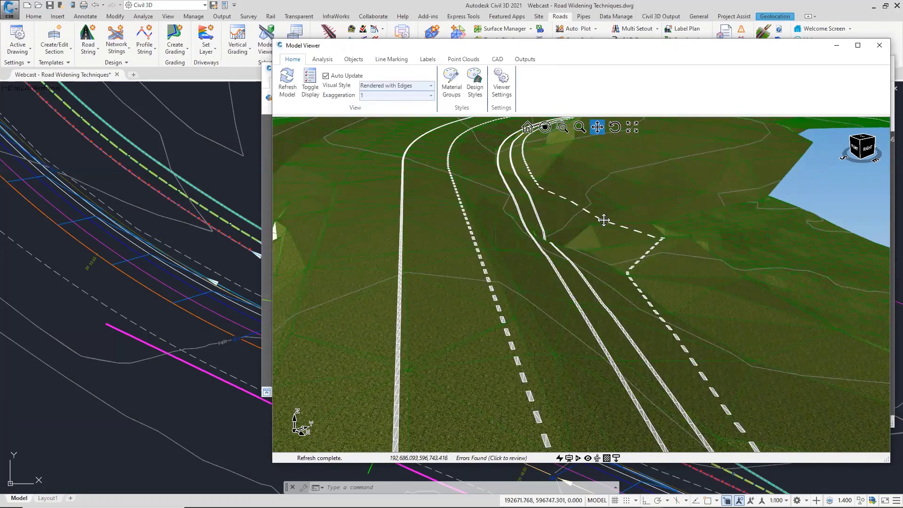
mouse_move(604, 219)
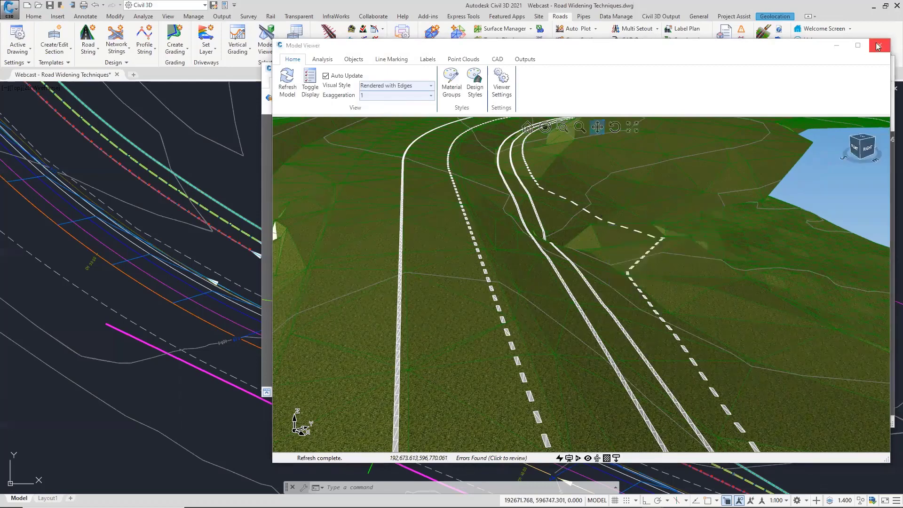
click(837, 45)
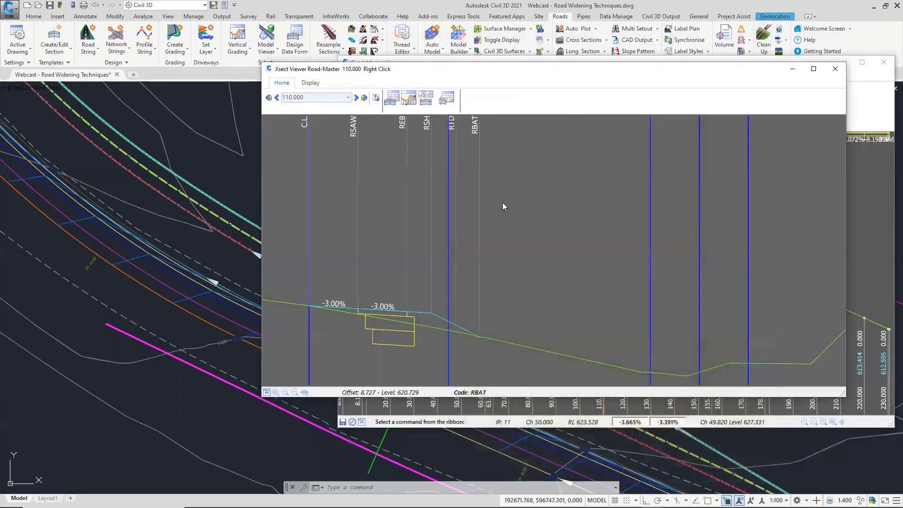
Inspect the vertical alignment markers in the cross section and open the default display objects list for the cross section view.
click(448, 203)
click(450, 203)
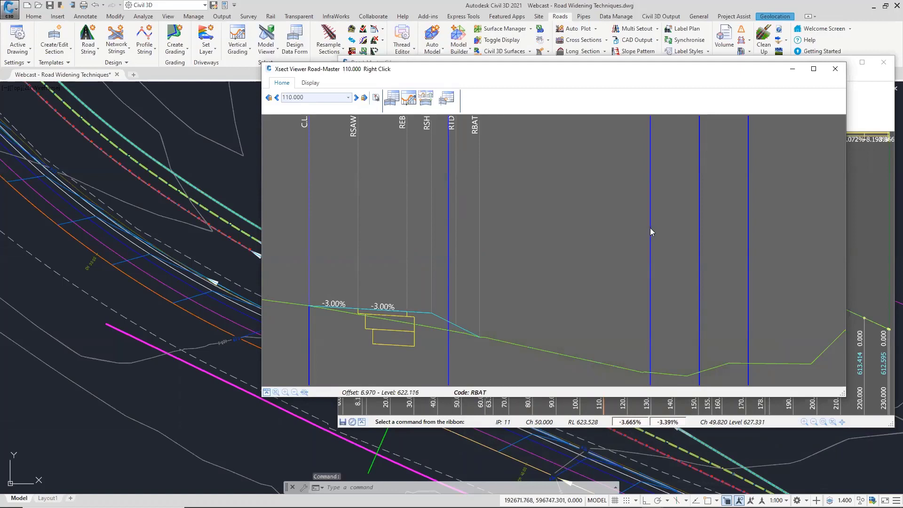
click(751, 224)
click(310, 82)
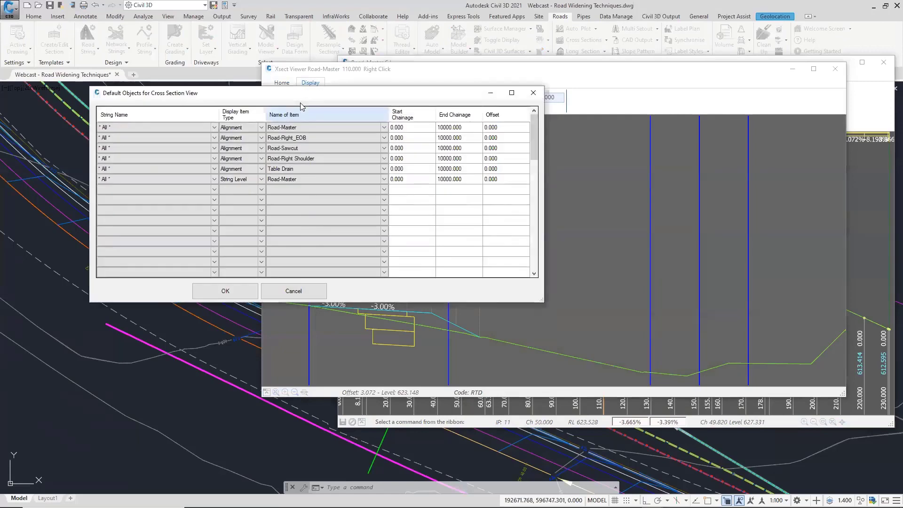
drag(331, 97, 545, 140)
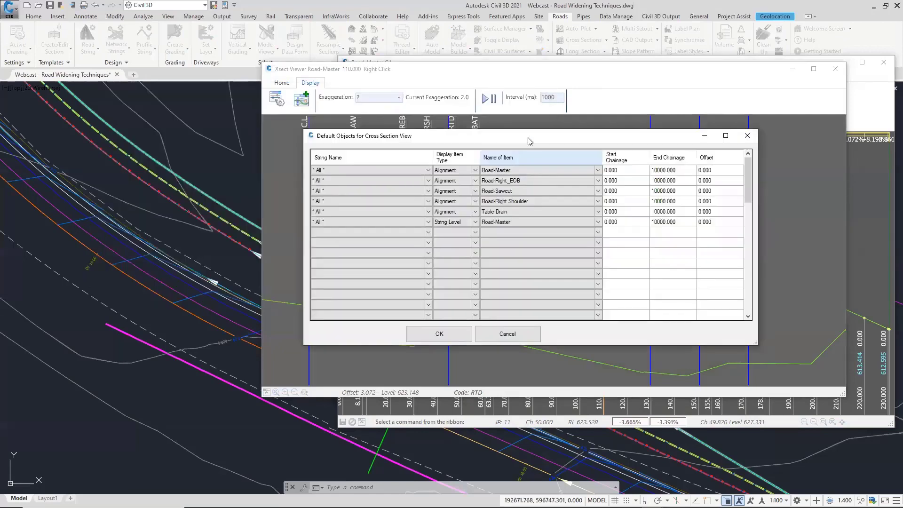
click(543, 177)
click(455, 183)
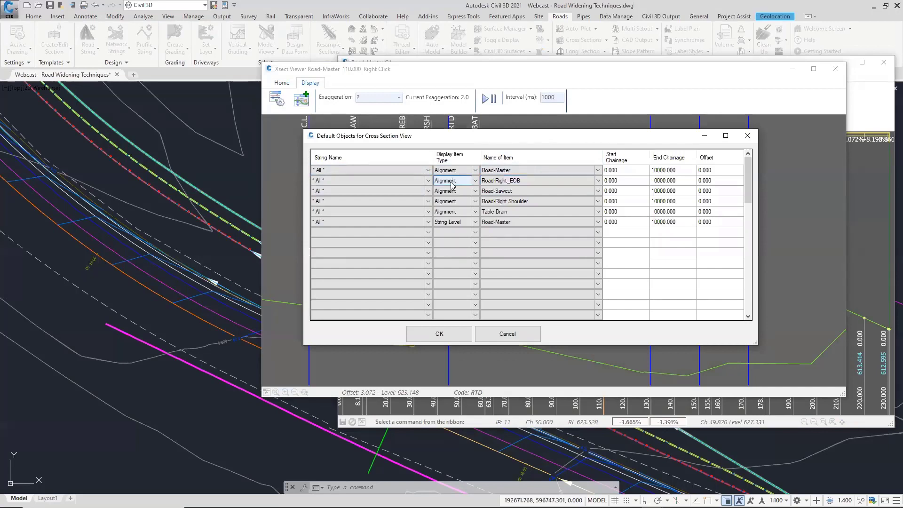
click(402, 191)
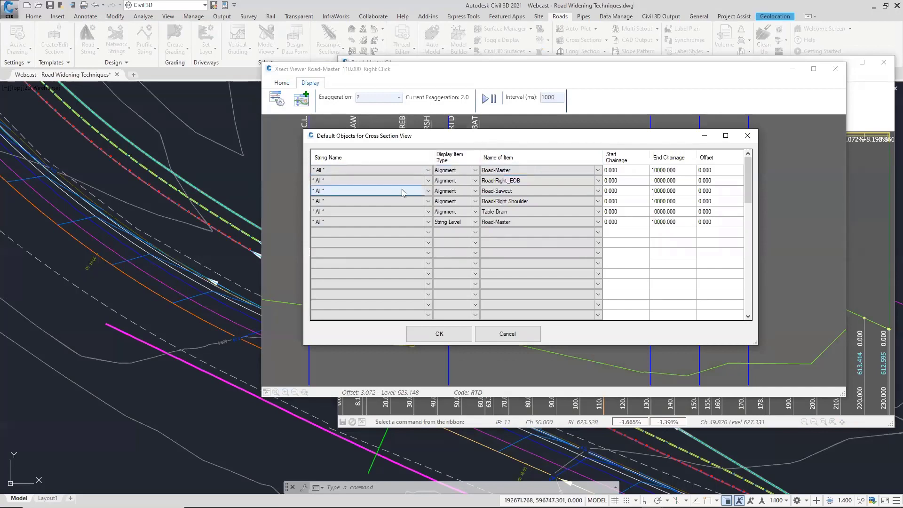
Review the string, display type, item name and chainage range options of the Road-Master alignment entry and accept the list as is.
click(426, 170)
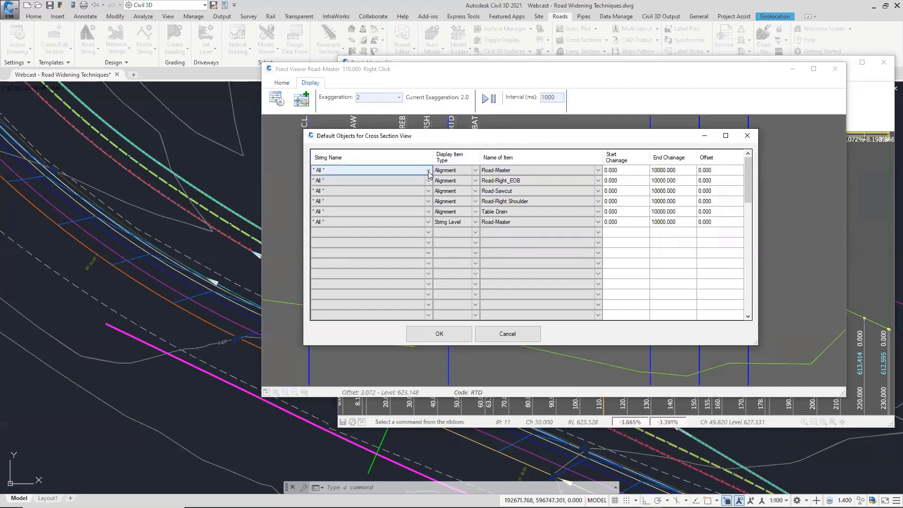
click(427, 171)
click(394, 186)
click(336, 222)
click(474, 170)
click(475, 171)
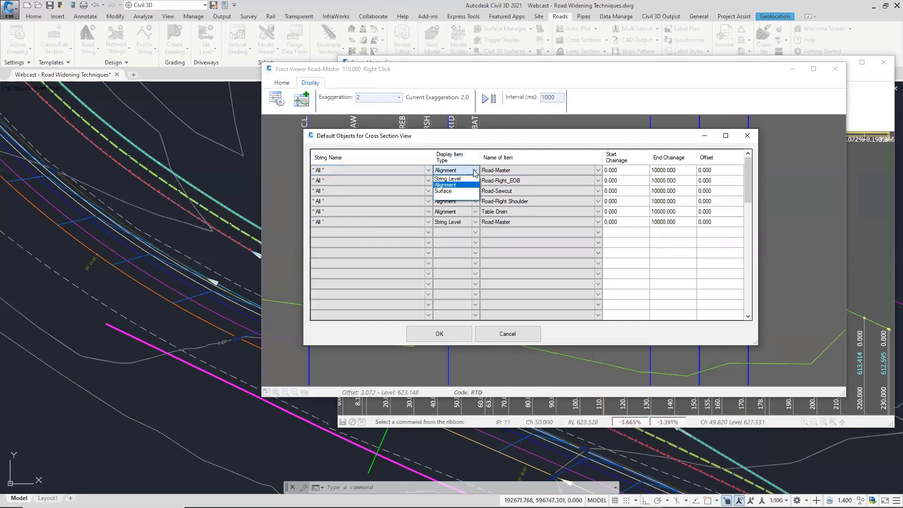
click(449, 184)
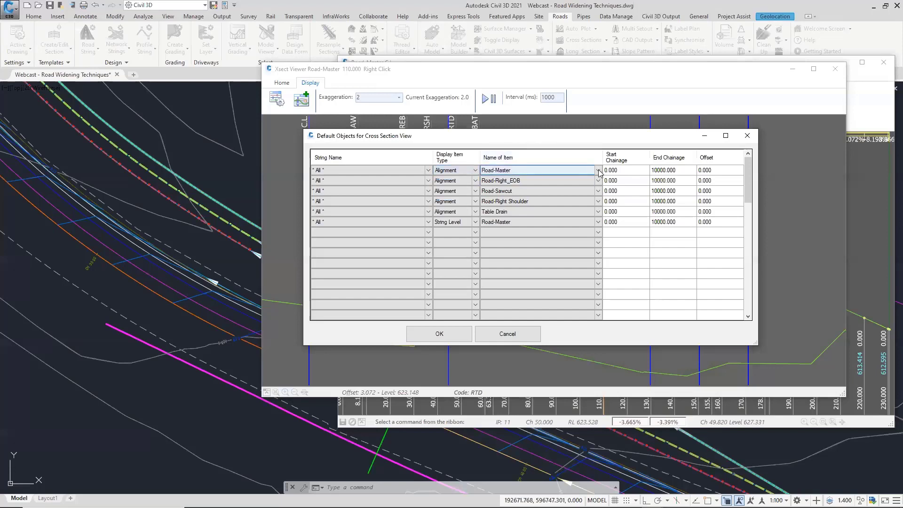
click(599, 171)
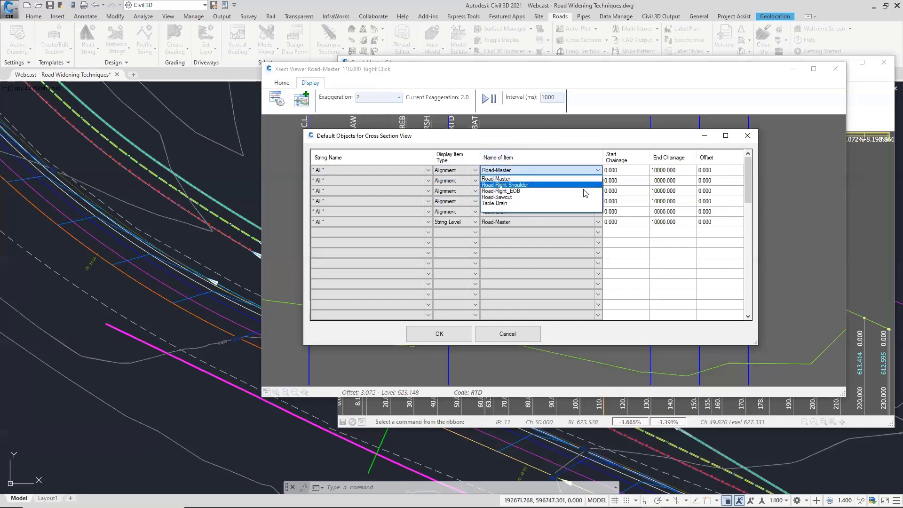
click(552, 155)
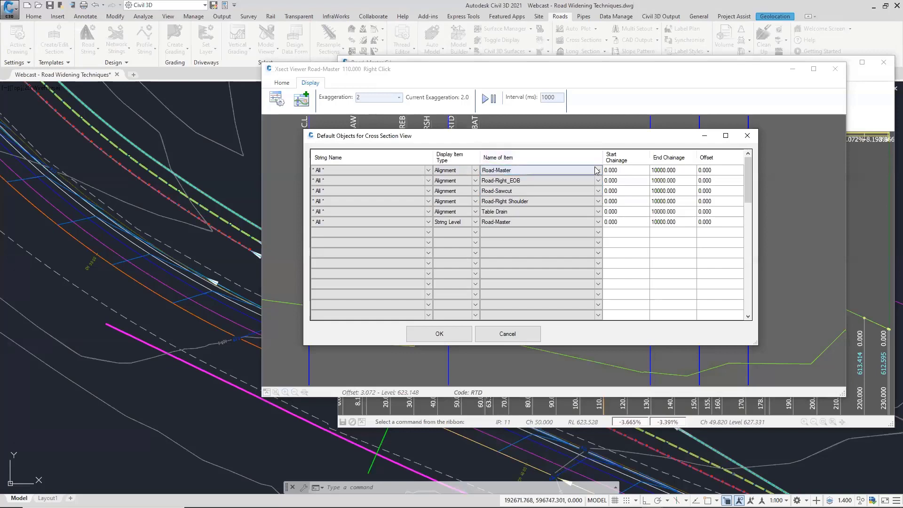
click(628, 169)
click(657, 172)
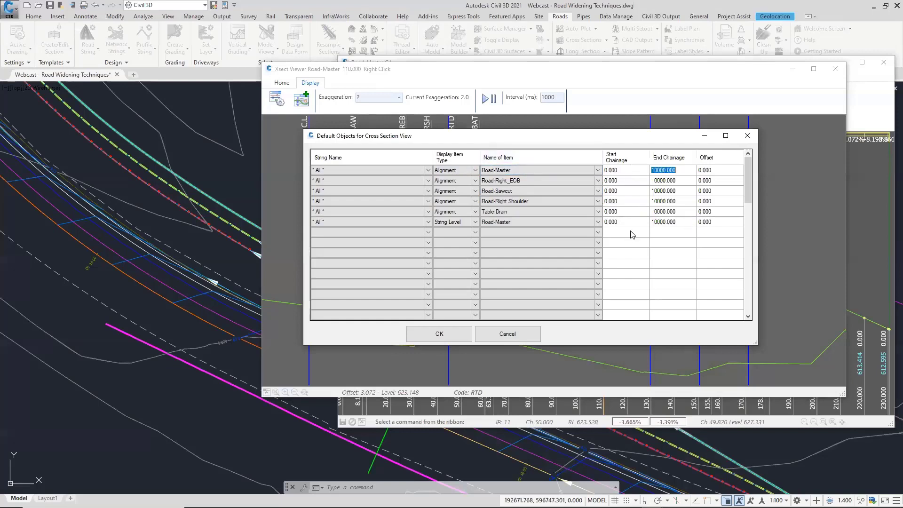
click(437, 335)
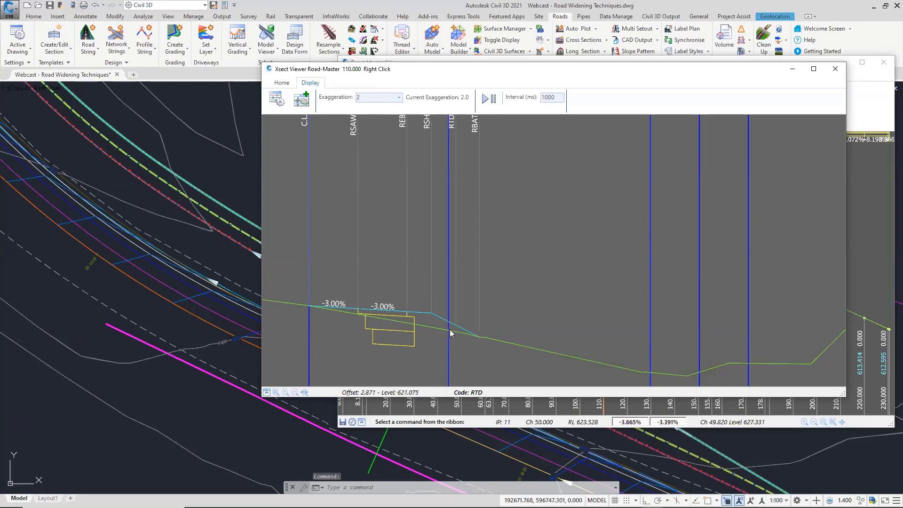
Start a Match Code to Surface variation for the RSAW code from the cross section.
click(448, 271)
right_click(358, 219)
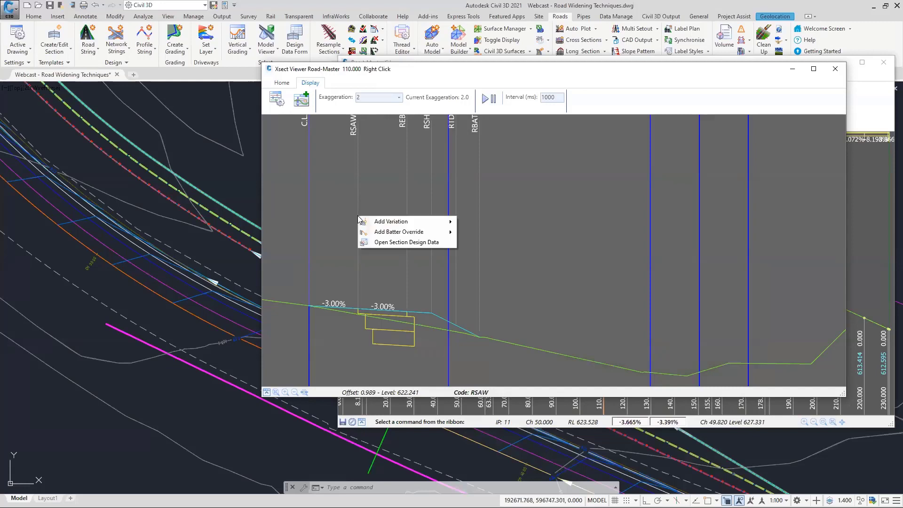
mouse_move(389, 226)
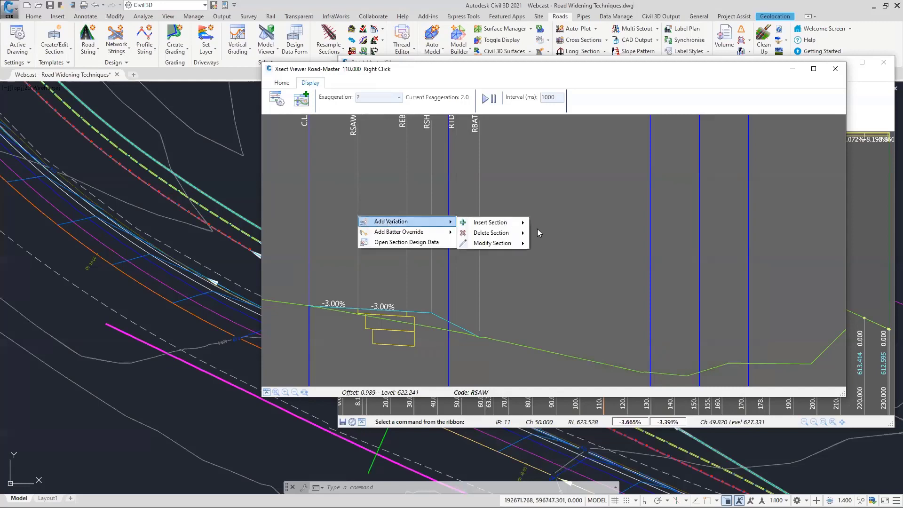
mouse_move(518, 244)
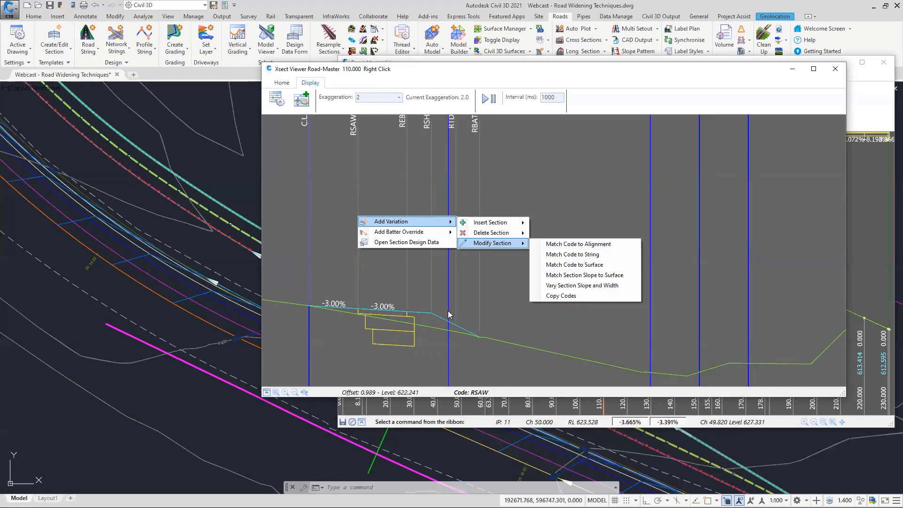
click(624, 265)
click(409, 173)
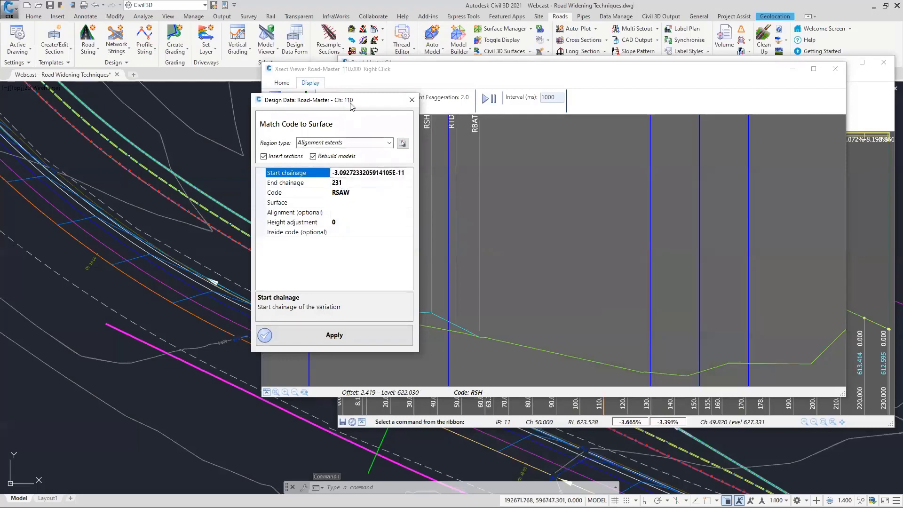
Match code RSAW to surface NS along the alignment extents, using the Road-Sawcut alignment for offset, and apply the variation.
drag(351, 104, 600, 78)
click(589, 170)
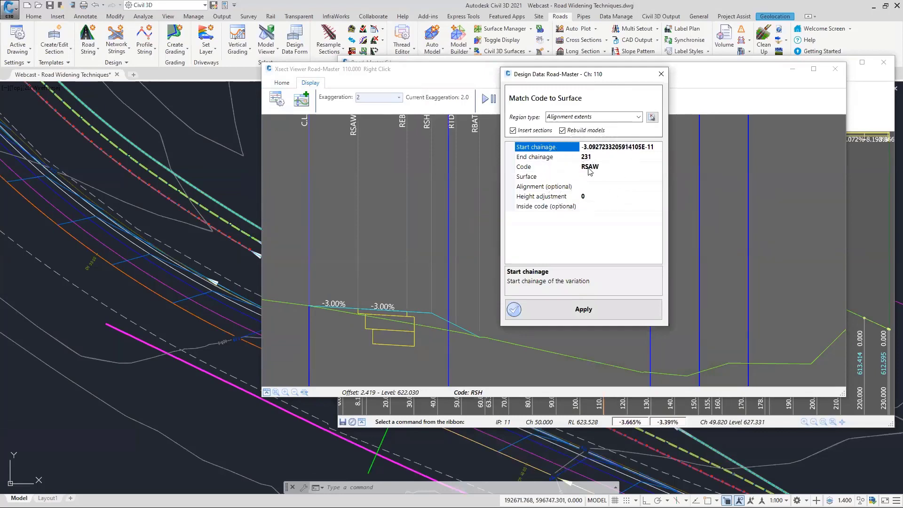
click(629, 178)
click(658, 176)
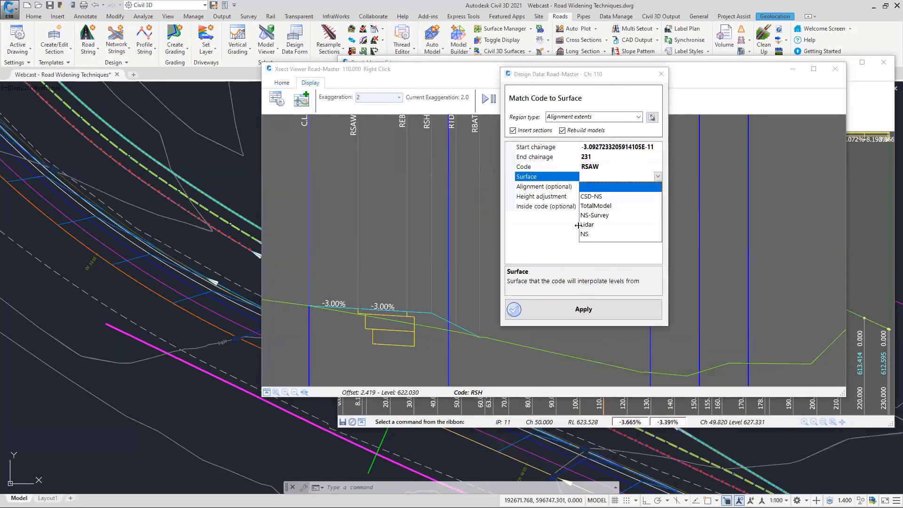
click(584, 234)
click(658, 186)
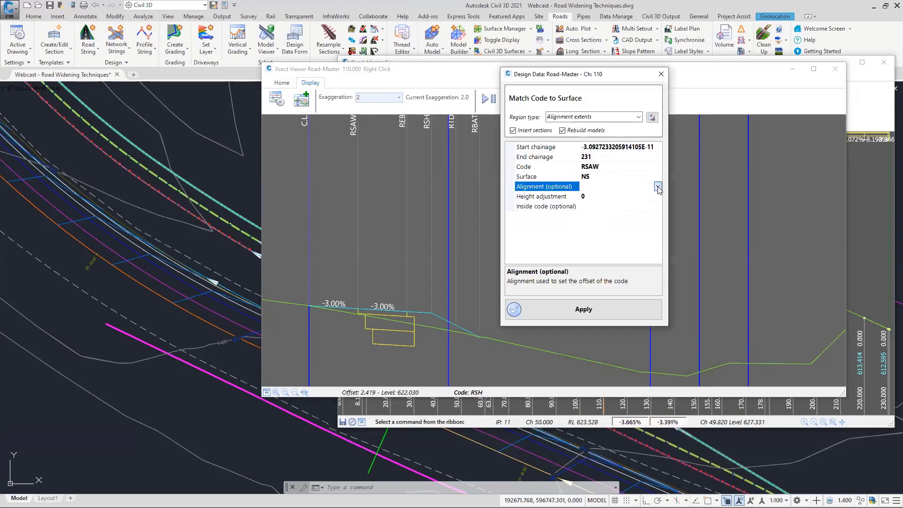
click(658, 188)
click(612, 238)
click(582, 313)
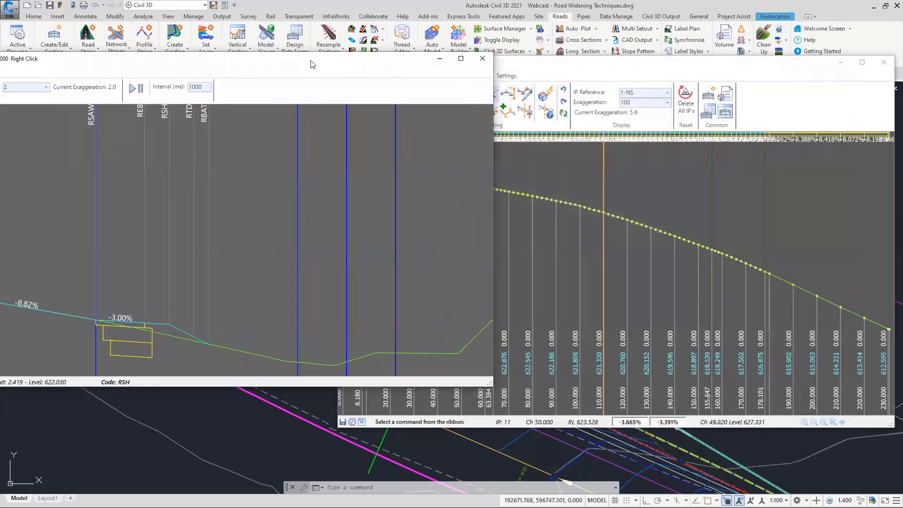
Step back and forth through the Road-Master cross sections to examine the crossfall between the centreline and the sawcut.
drag(315, 65, 478, 77)
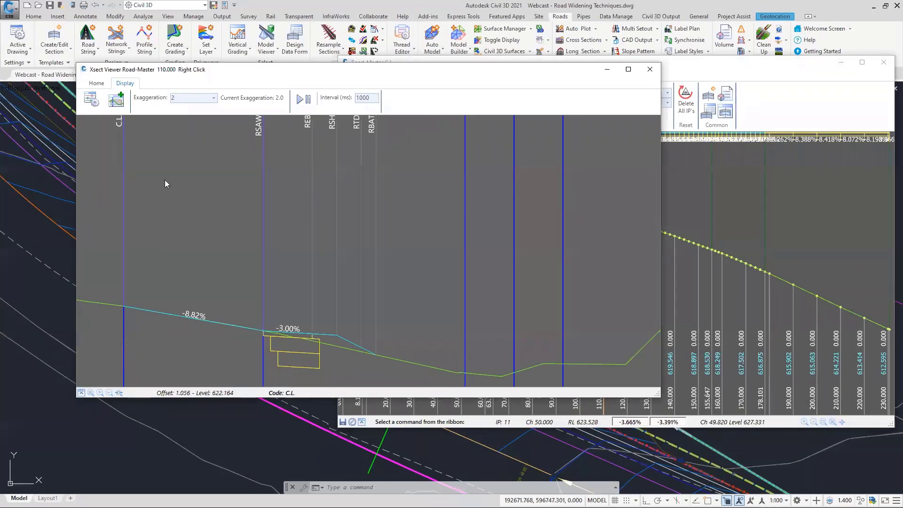
click(477, 102)
key(ctrl)
key(Right)
key(Left)
key(Left)
key(Left)
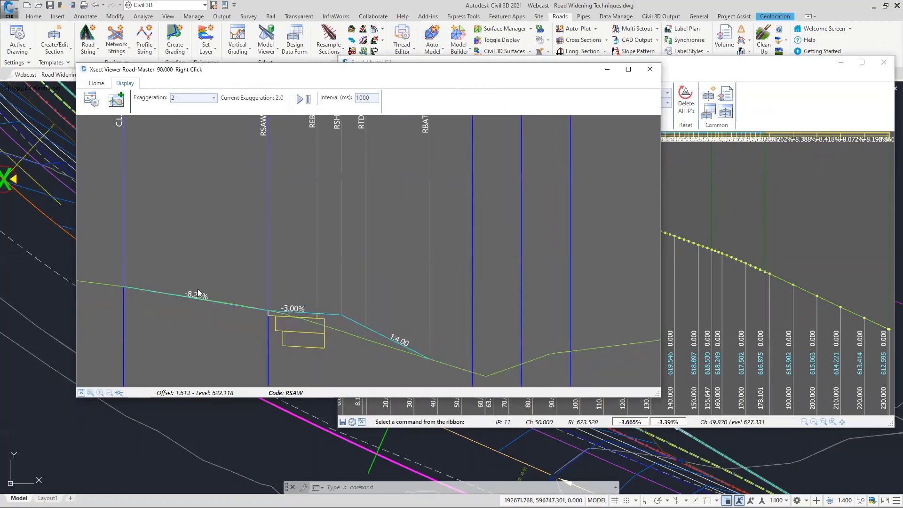
key(Left)
key(Left)
key(Left)
key(Right)
key(Right)
key(Right)
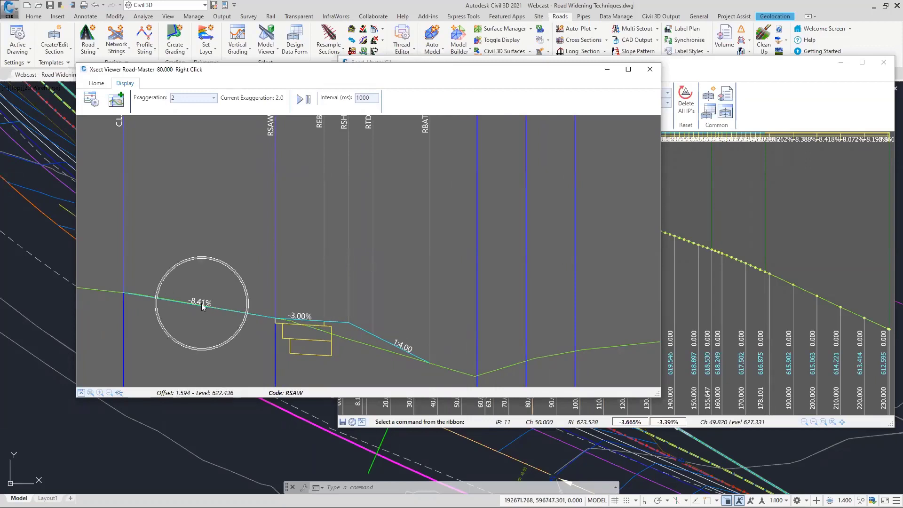
click(477, 358)
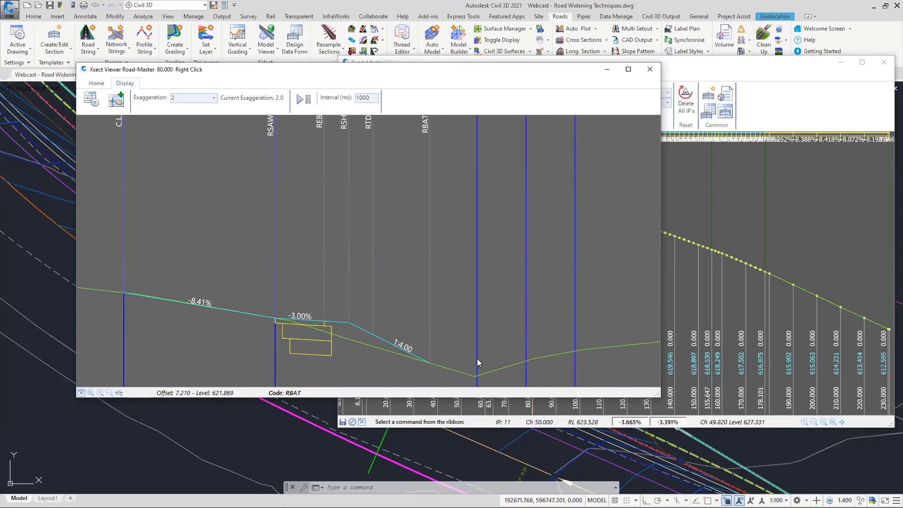
click(96, 82)
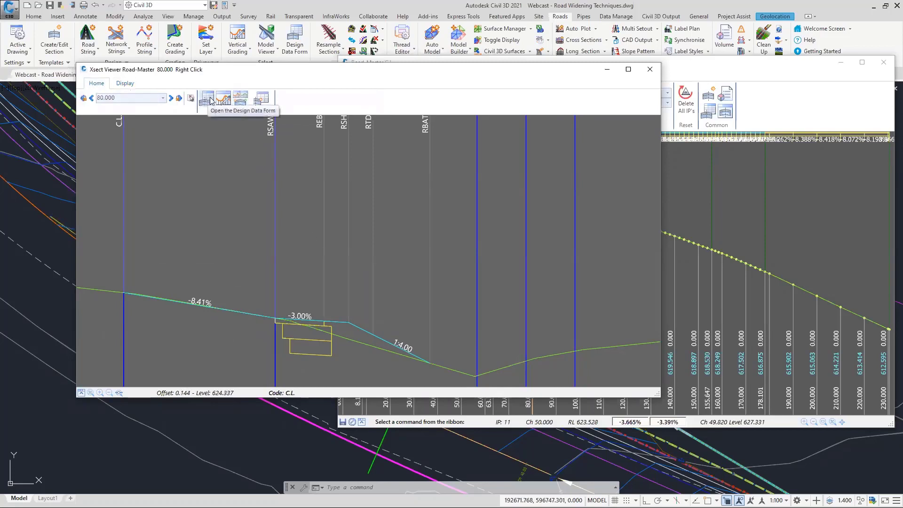
right_click(387, 212)
mouse_move(437, 216)
mouse_move(545, 238)
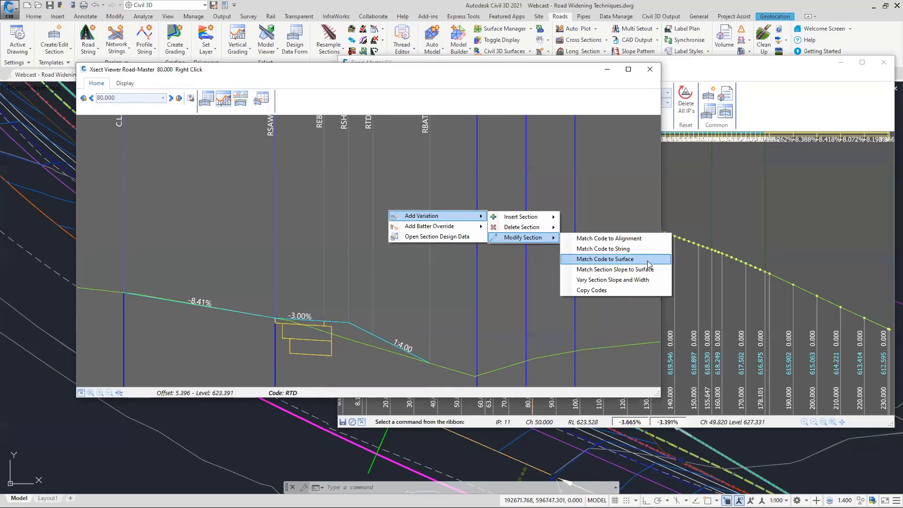
click(465, 89)
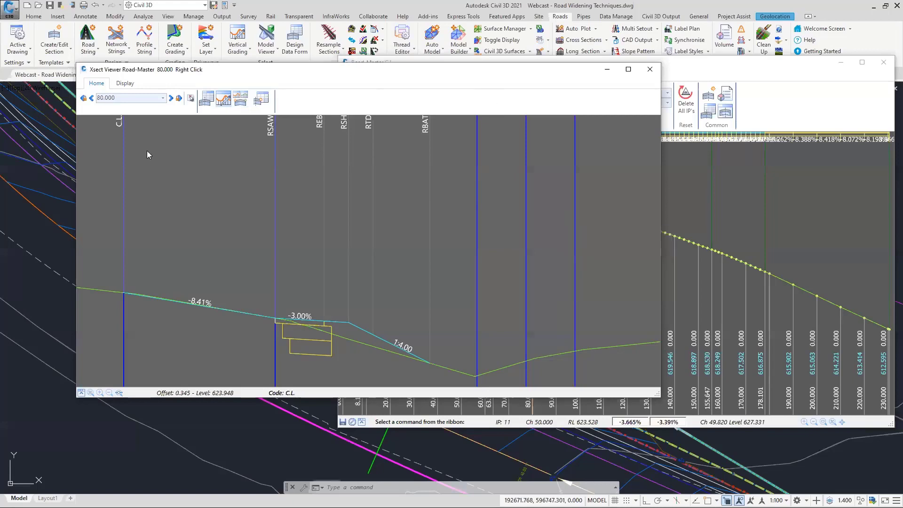
Open the Road-Master design data and add a Match Section Slope to Codes variation at the end of the variations list.
click(205, 104)
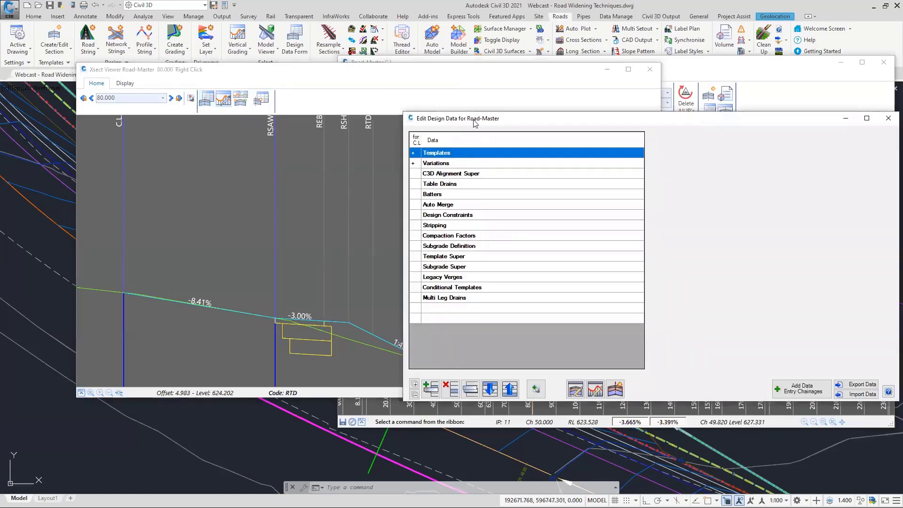
drag(474, 121, 462, 27)
click(401, 70)
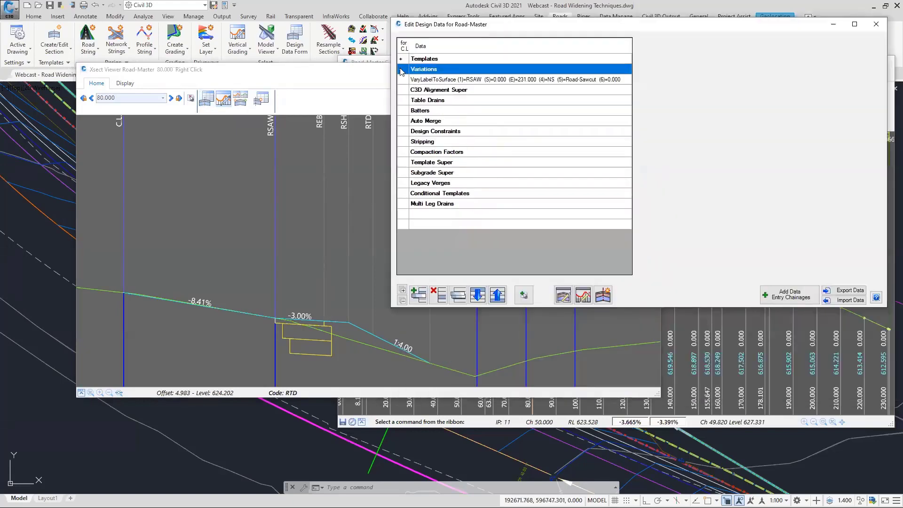
click(418, 295)
click(491, 262)
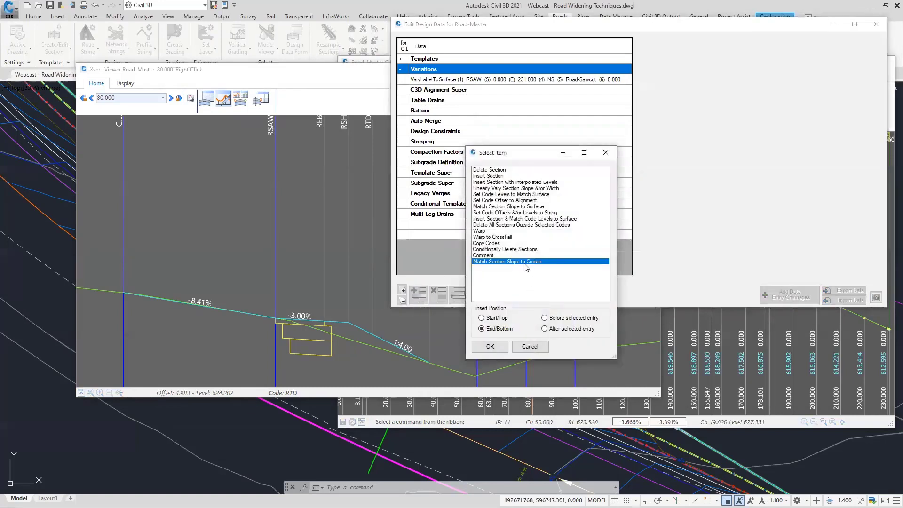
click(202, 305)
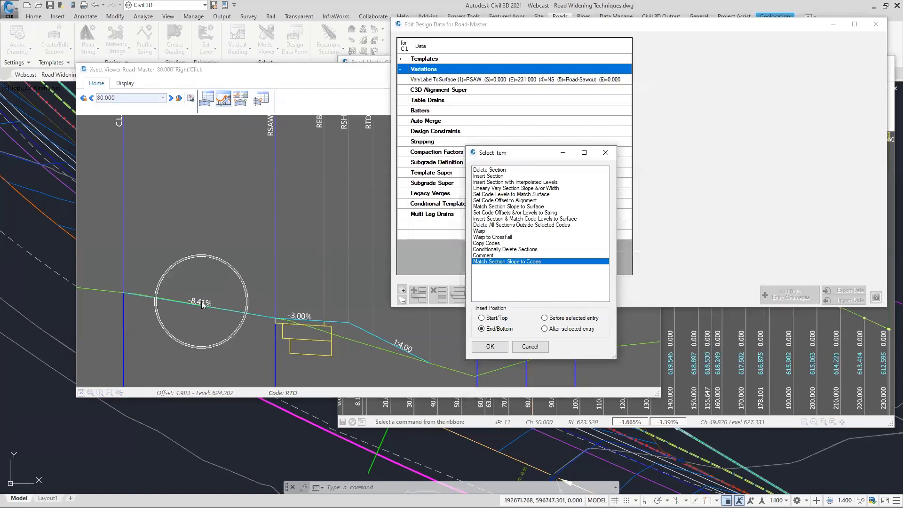
click(324, 322)
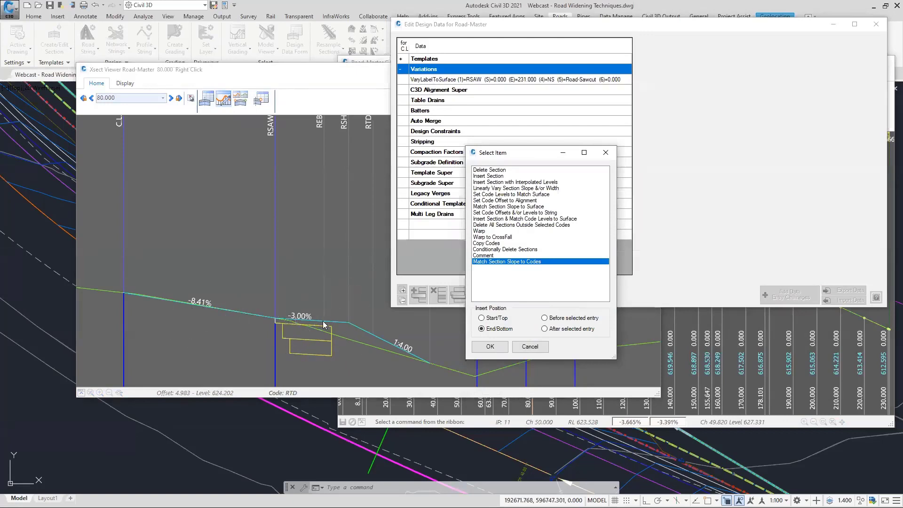
click(490, 347)
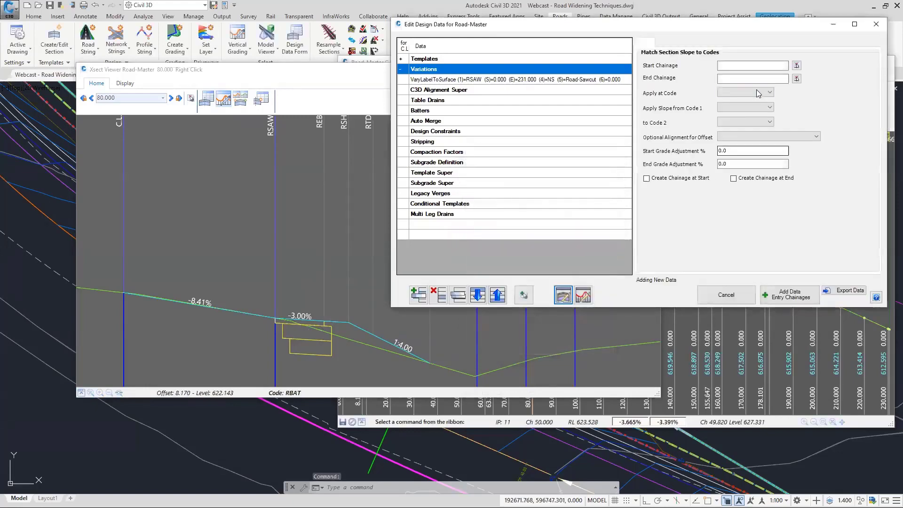
Set the slope variation's range from chainage 0 to 10000 and apply it at code REB.
click(745, 66)
text(0)
click(738, 79)
text(10000)
click(747, 92)
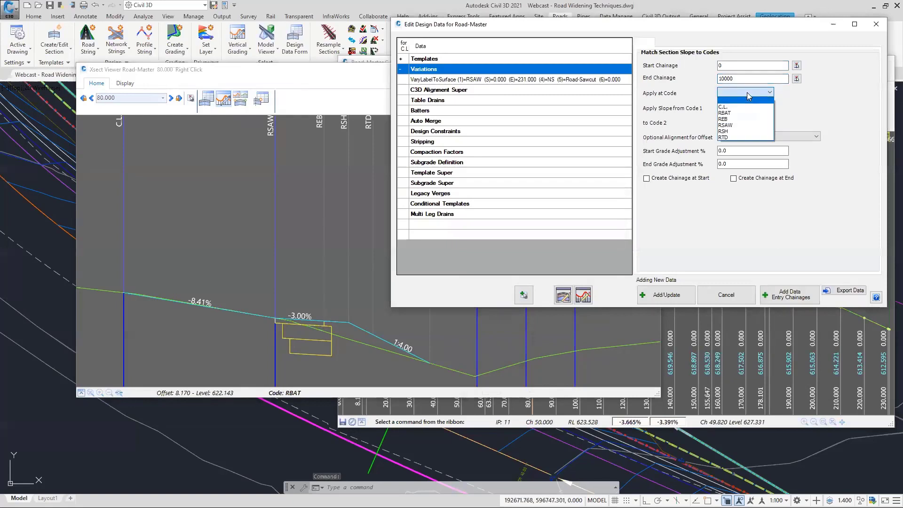
click(745, 119)
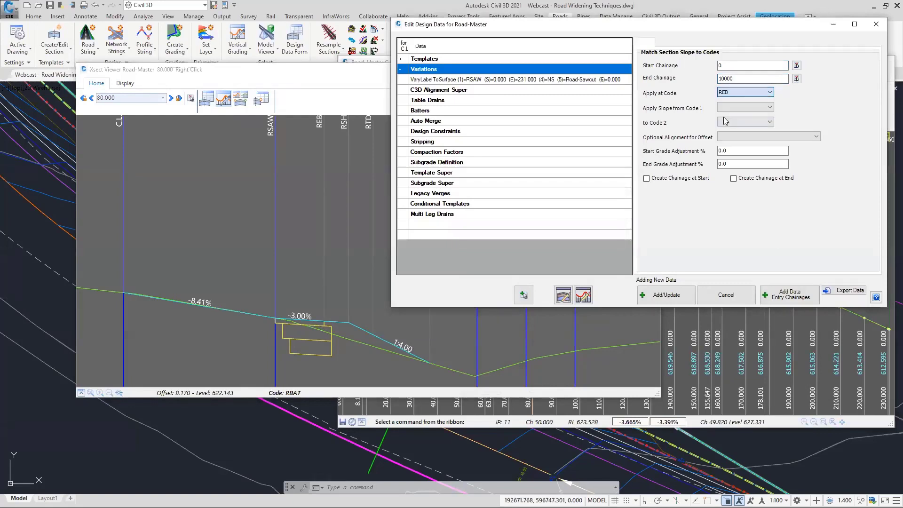
Take the slope from code C.L. to RSAW, use Road-Right_EOB as the offset alignment, and add the variation.
click(744, 108)
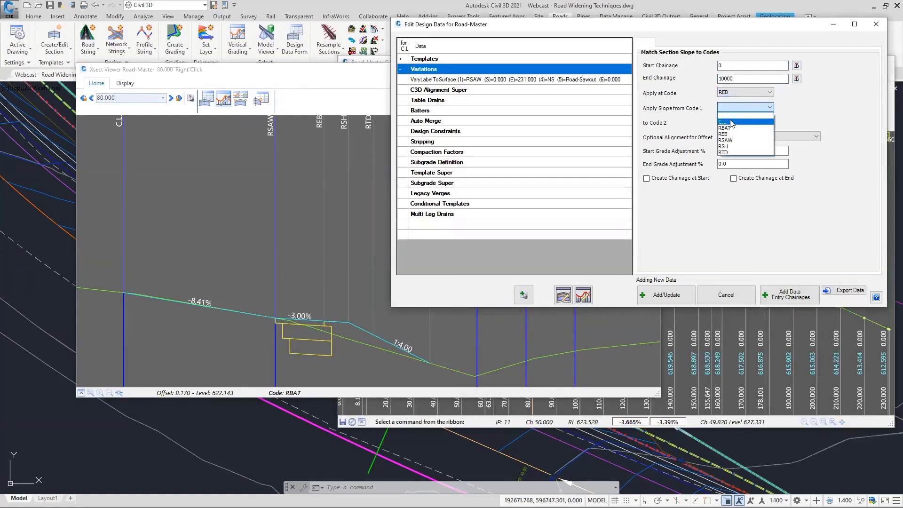
click(732, 122)
click(738, 122)
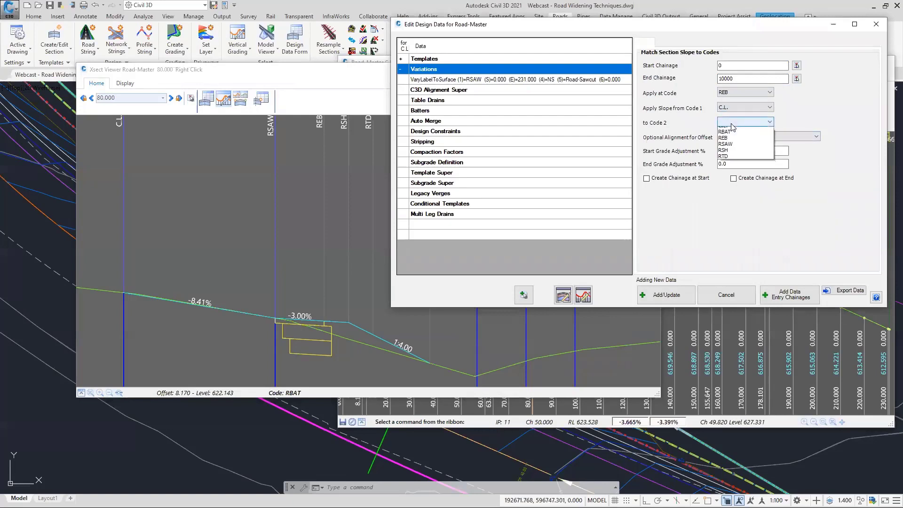
click(723, 155)
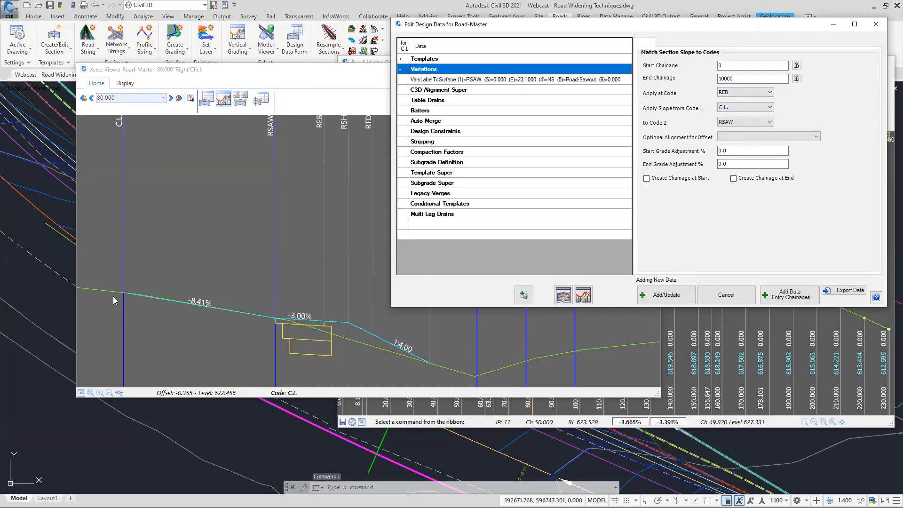
click(86, 292)
click(86, 292)
click(806, 137)
click(741, 164)
click(658, 297)
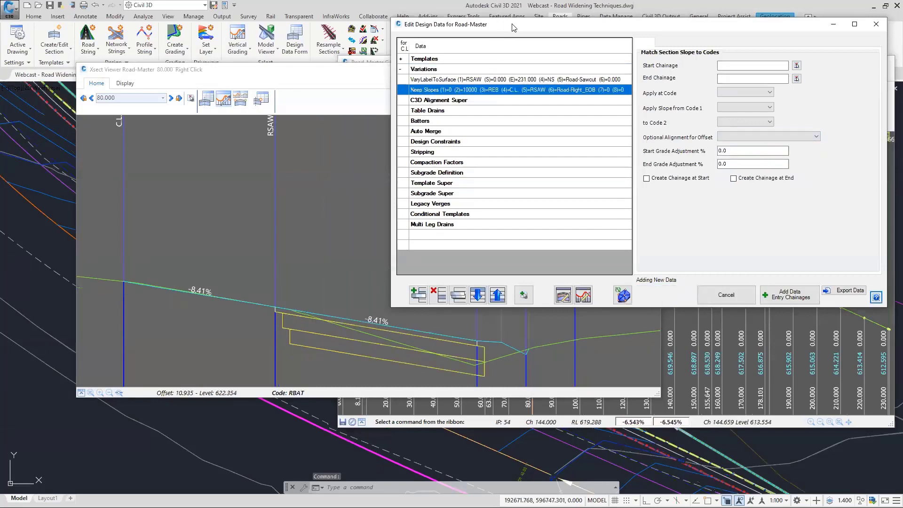
Rearrange the design data form and narrow the cross section viewer so the full right-side section is visible beside it.
drag(513, 28, 533, 16)
click(247, 74)
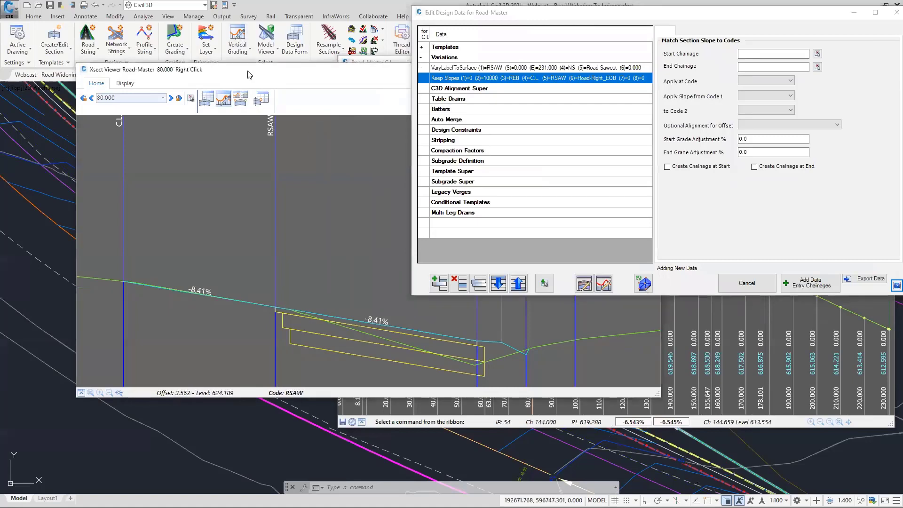
drag(249, 74, 202, 110)
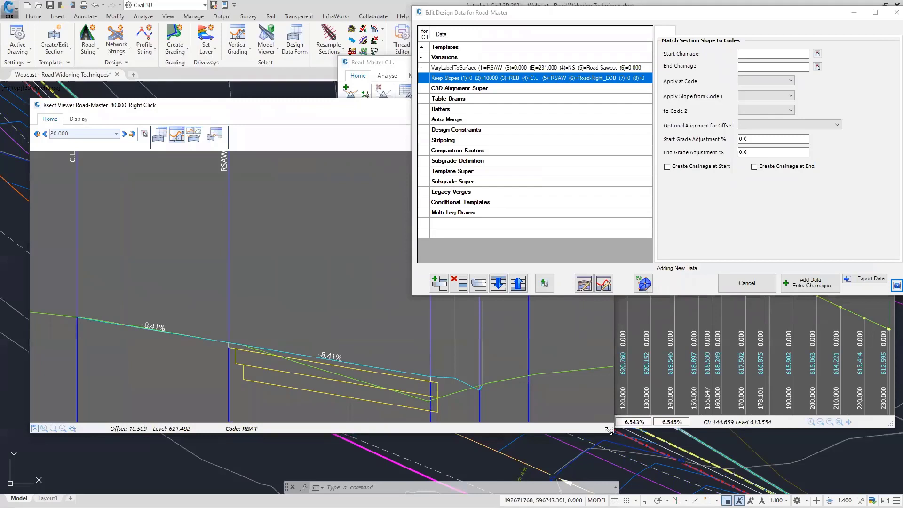
drag(608, 429, 447, 436)
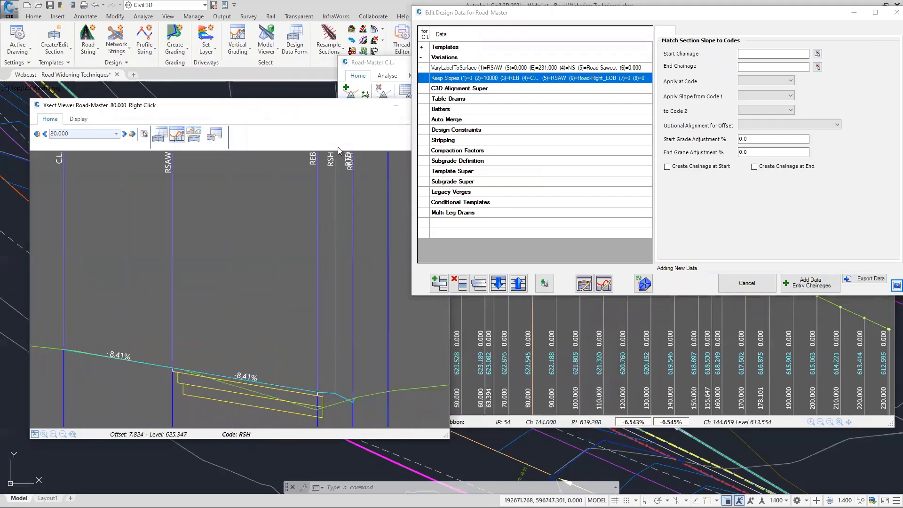
click(332, 163)
Duplicate the REB slope variation and open the copy for editing.
click(539, 80)
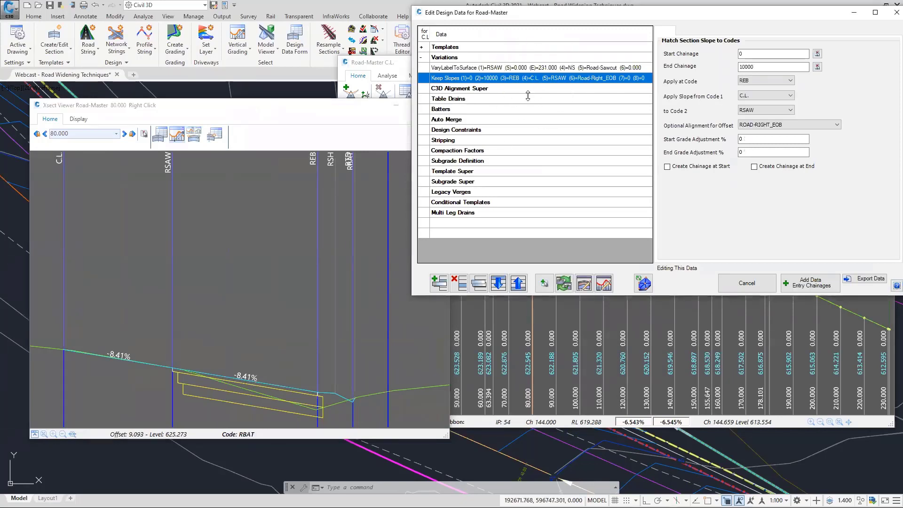
click(479, 283)
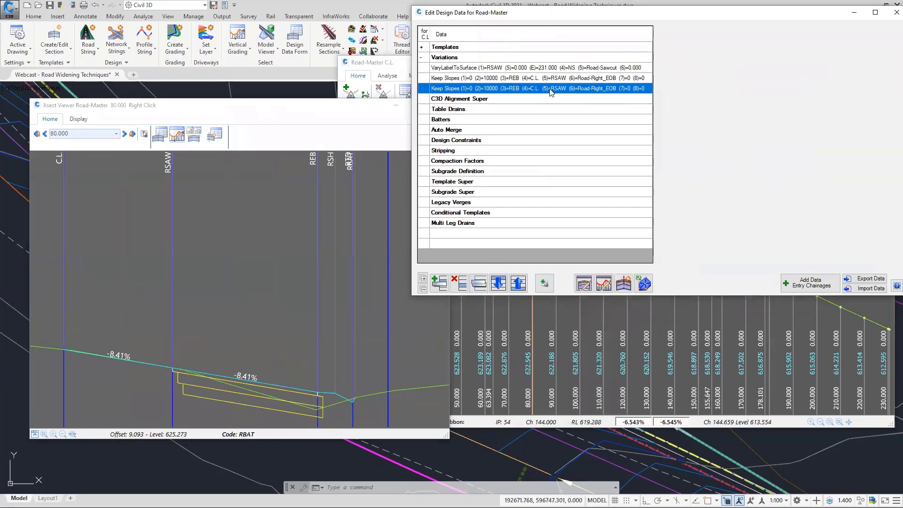
click(552, 89)
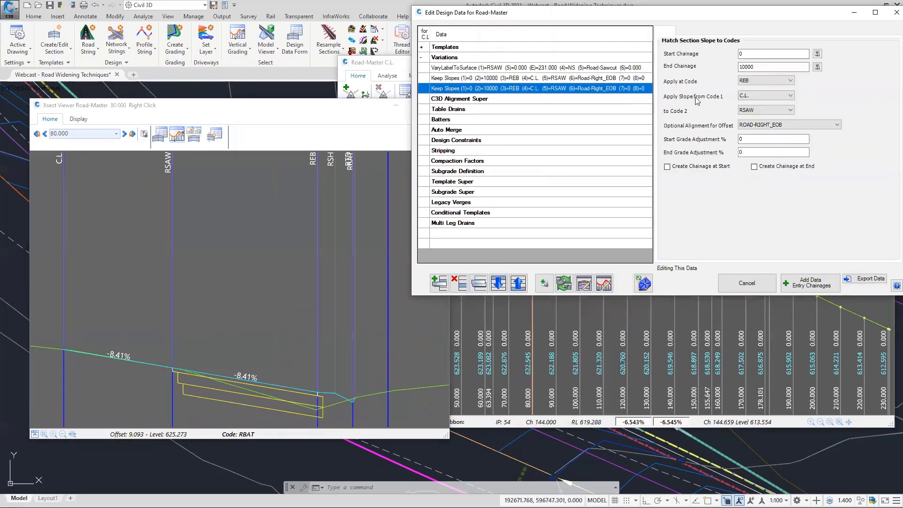
Apply the copied slope variation at code RSH with Road-Right Shoulder as the offset alignment, and update it.
click(751, 83)
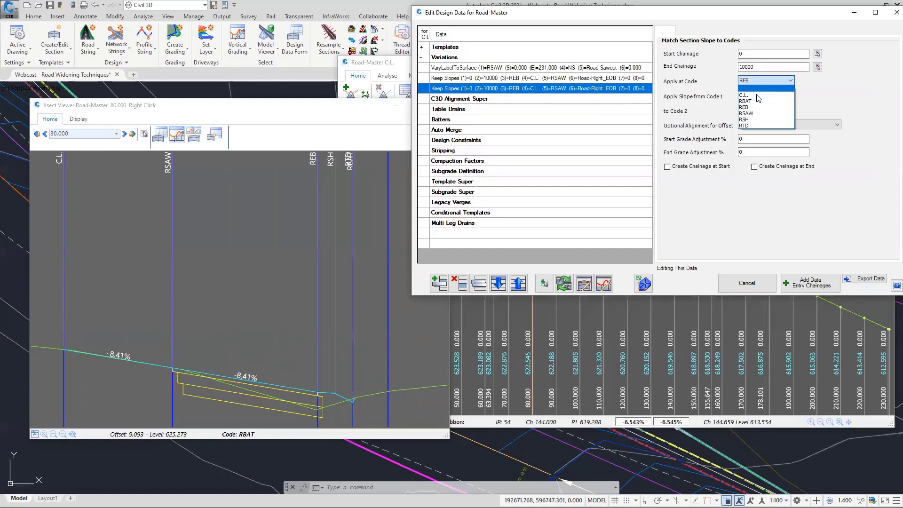
click(752, 119)
click(769, 125)
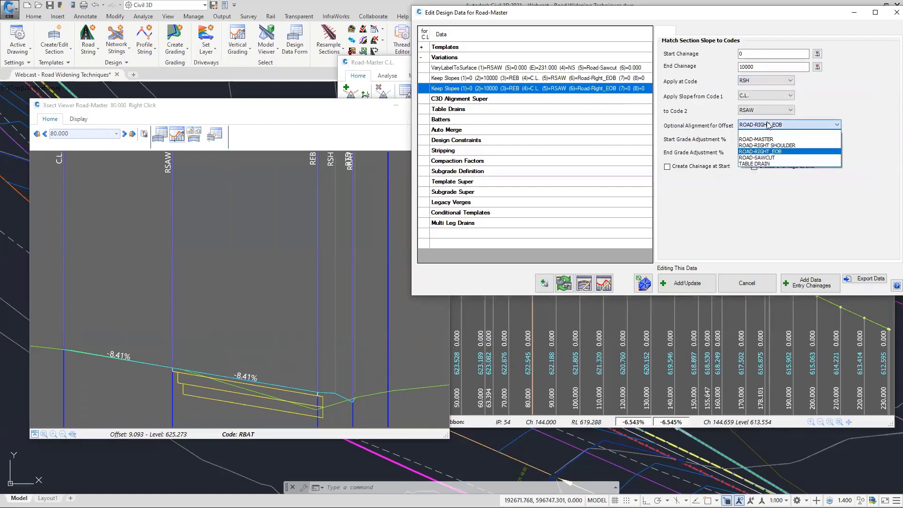
click(766, 146)
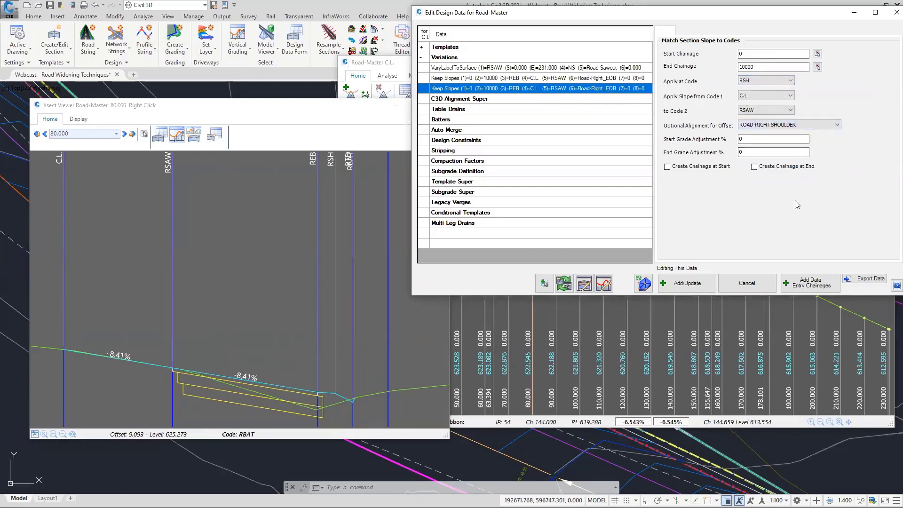
click(687, 279)
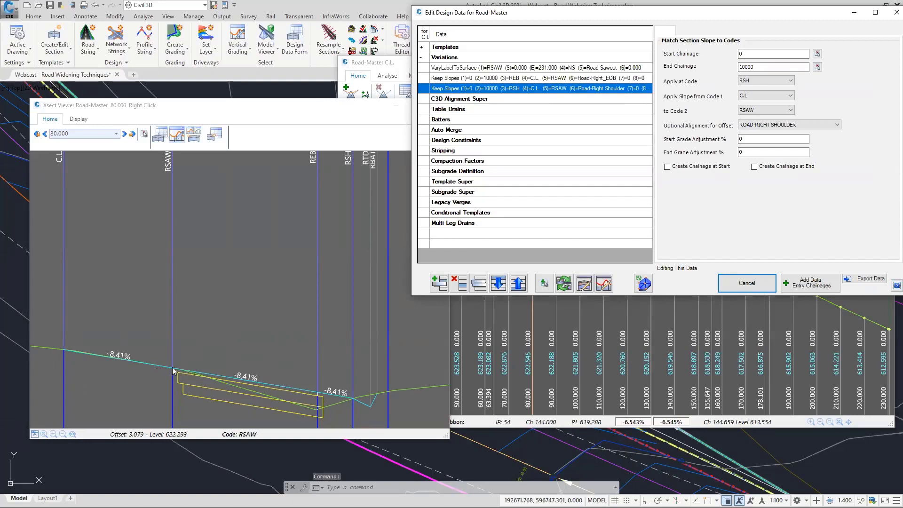
click(305, 113)
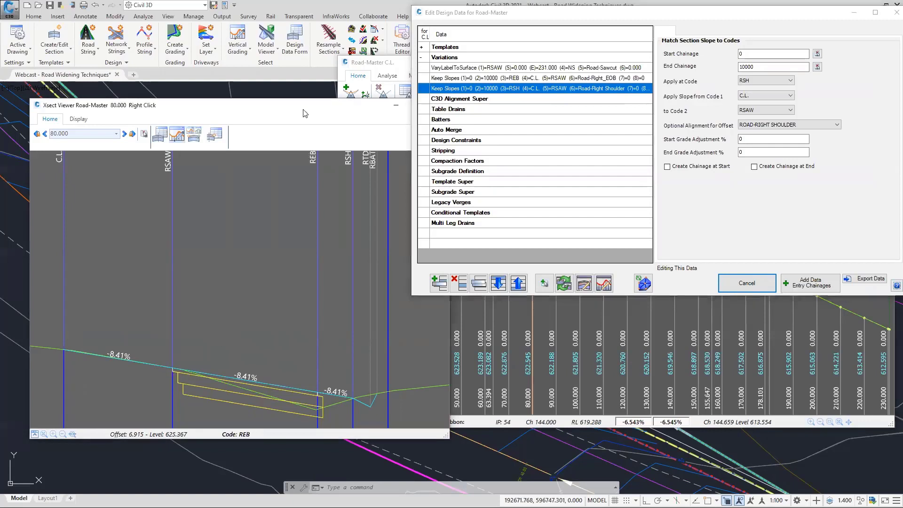
drag(301, 114, 283, 107)
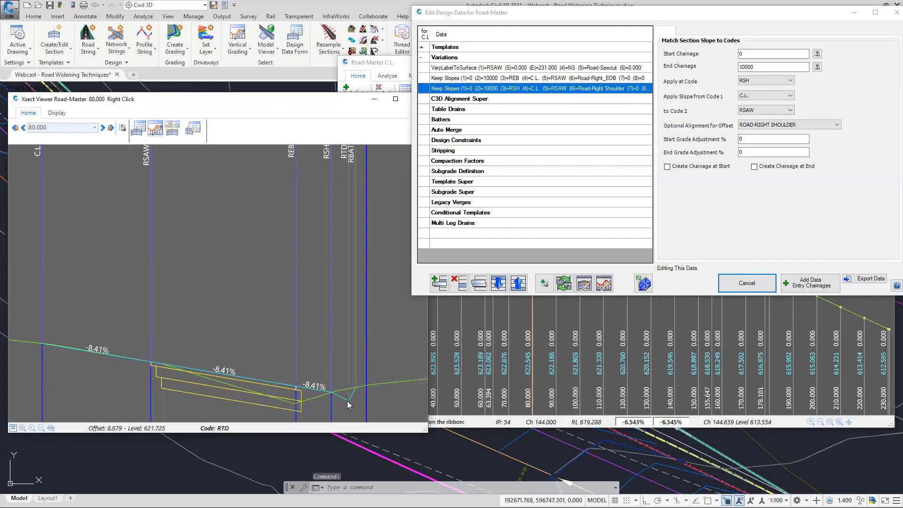
Inspect the shoulder and table drain in the 80.000 section, close the design data form and move the section viewer off the plan.
click(295, 389)
click(349, 404)
scroll(345, 402, up, 4)
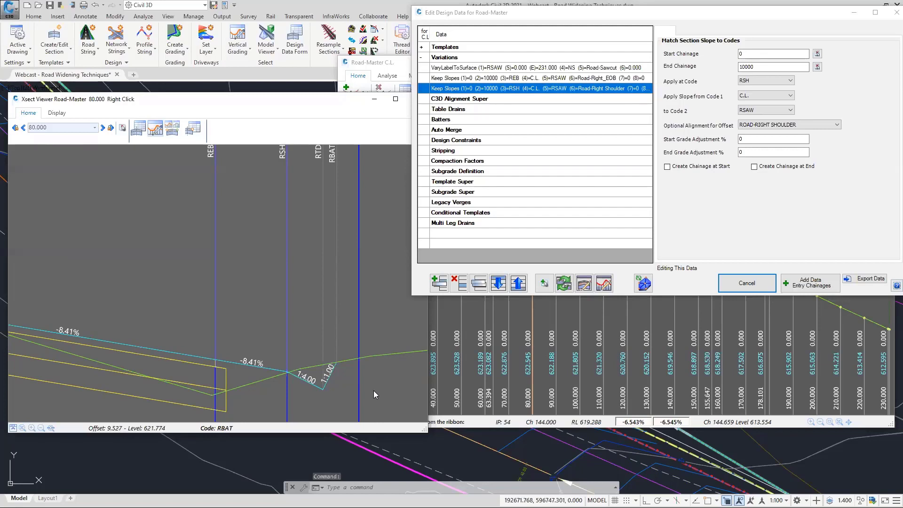
click(359, 382)
click(891, 14)
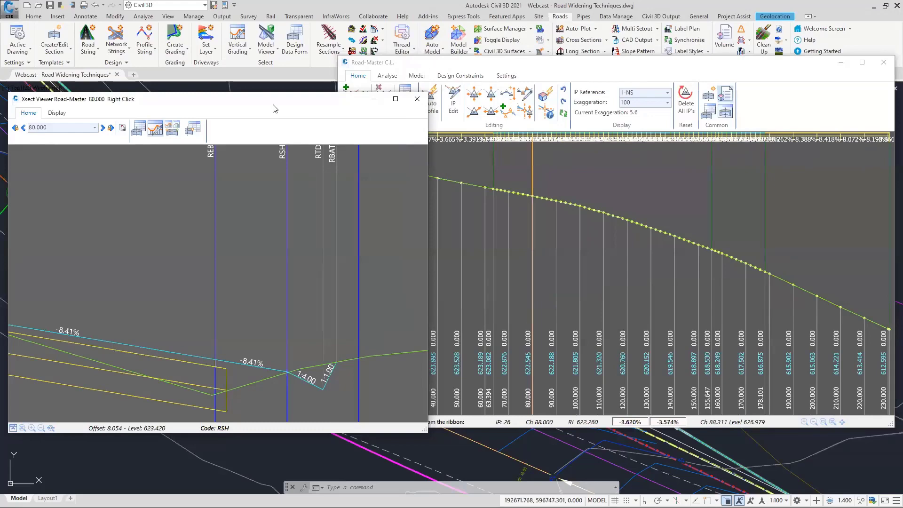
drag(275, 108, 610, 91)
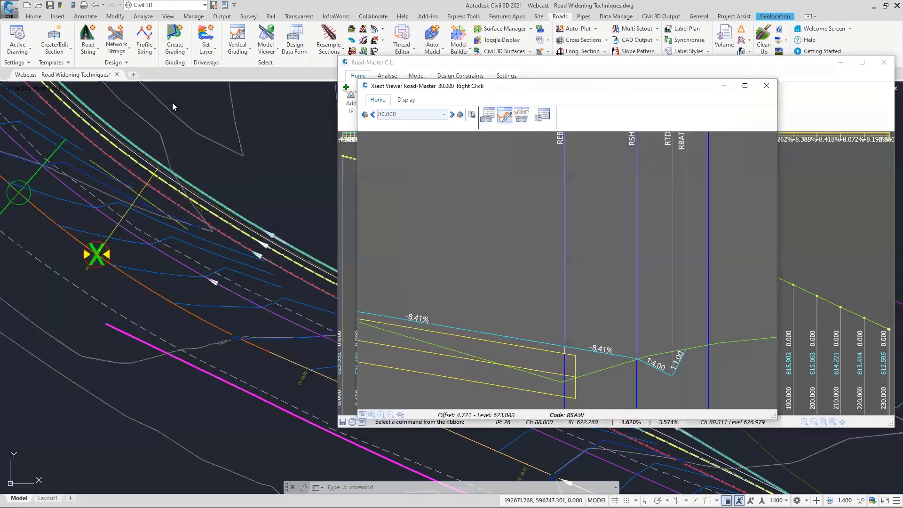
Start a profile string on the Table Drain alignment, keeping its template set to None.
click(148, 35)
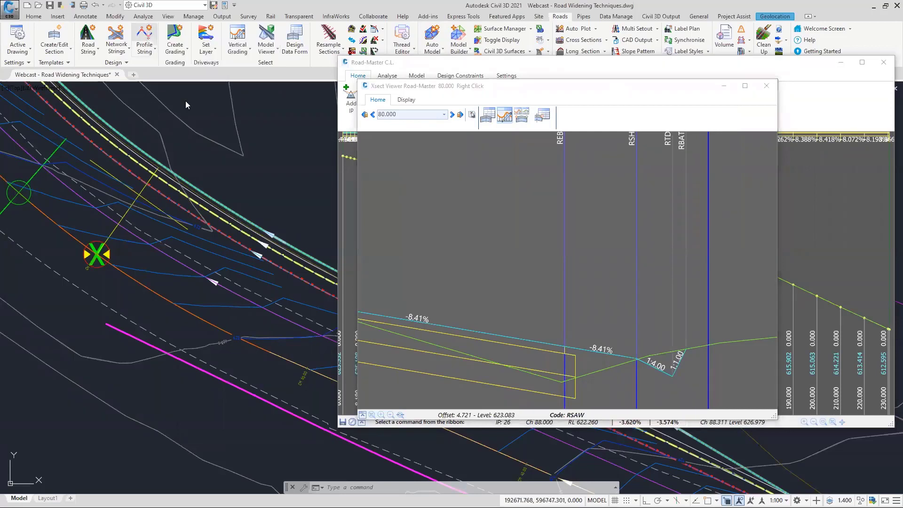
click(139, 36)
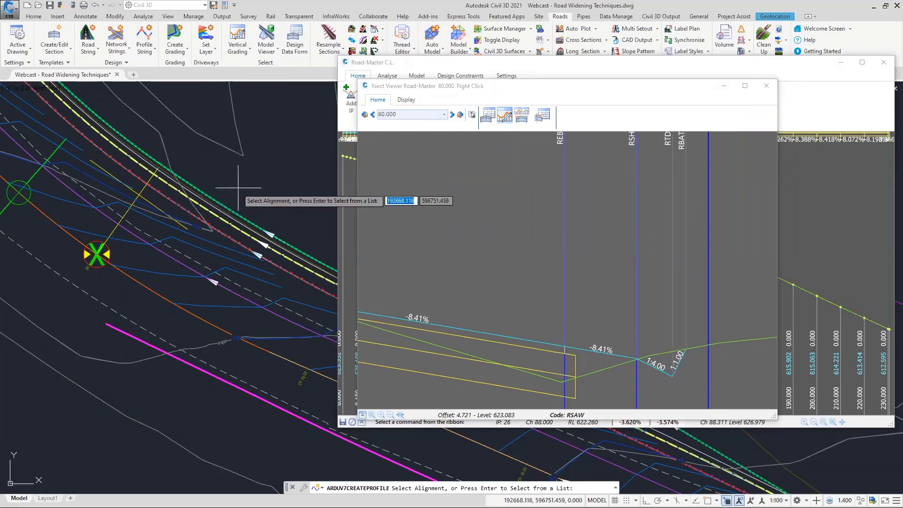
middle_drag(238, 188, 80, 199)
middle_drag(287, 275, 195, 273)
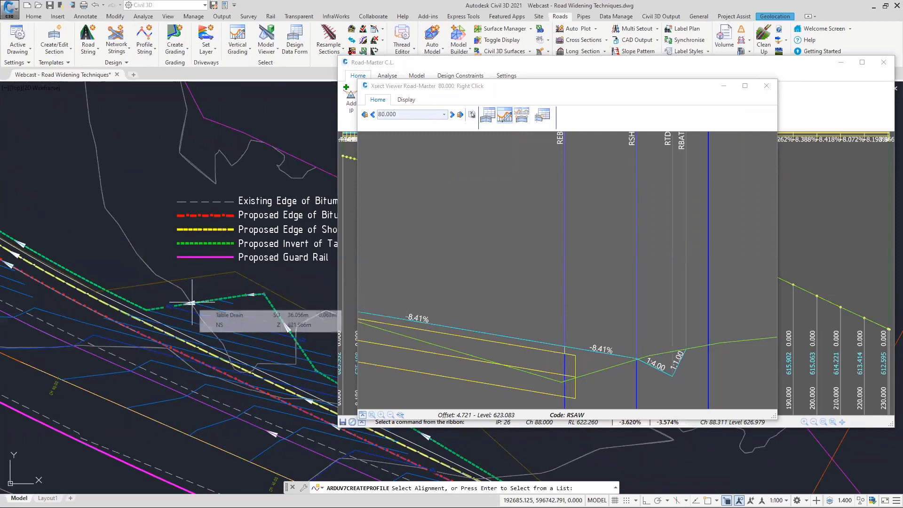
click(192, 303)
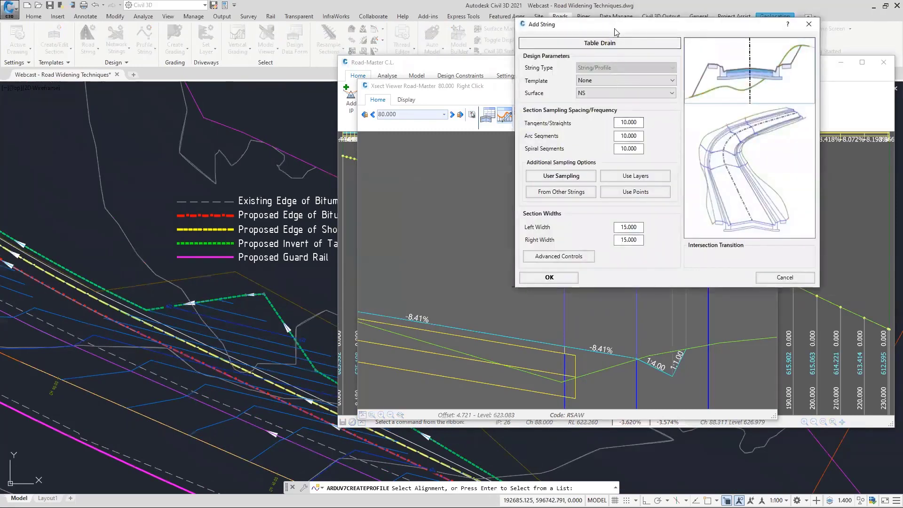
drag(616, 32, 453, 89)
click(468, 137)
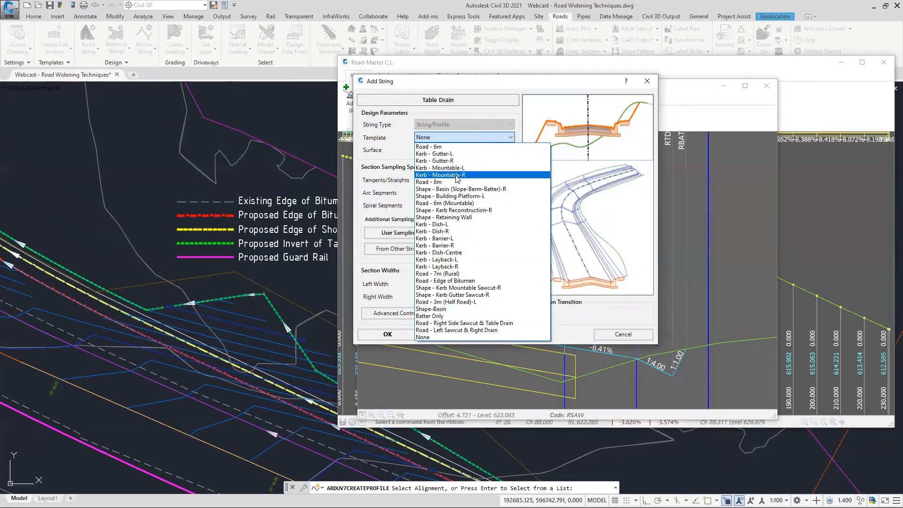
click(475, 89)
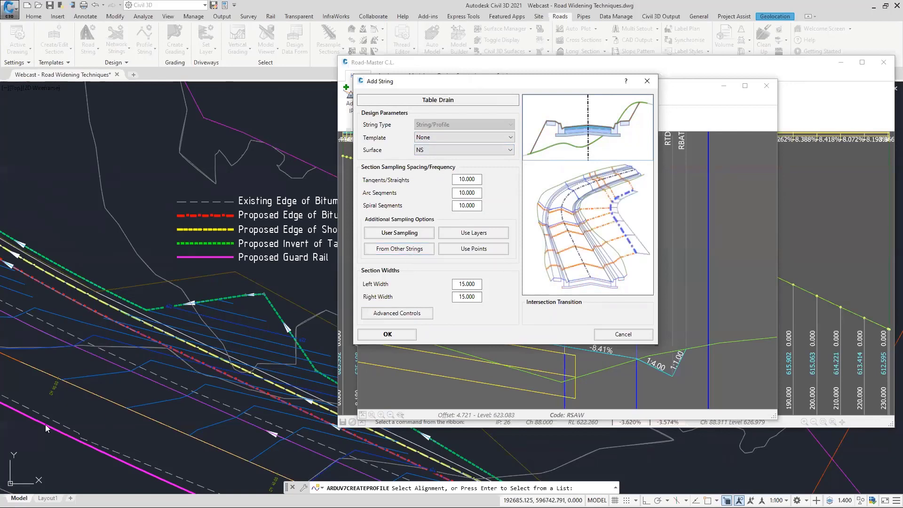
key(ctrl)
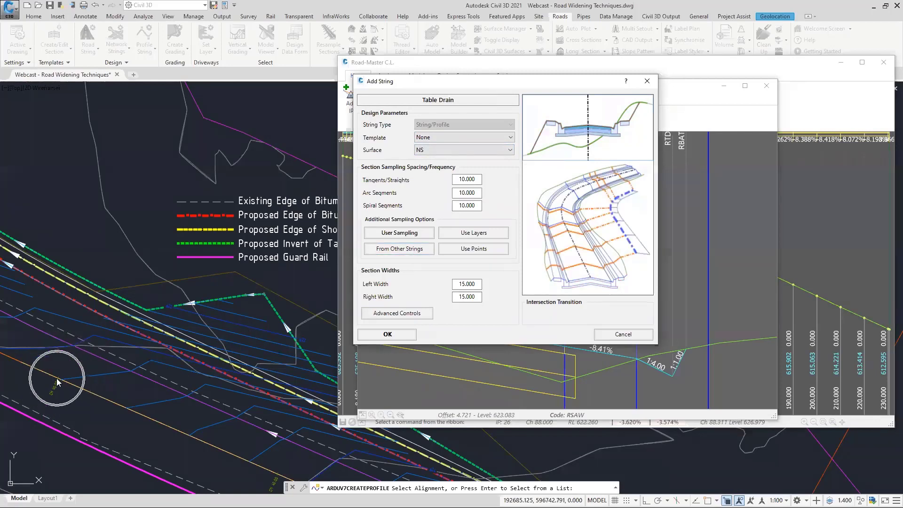
Sample the Table Drain sections from Road-Master, using only those chainages, and create the string.
click(402, 249)
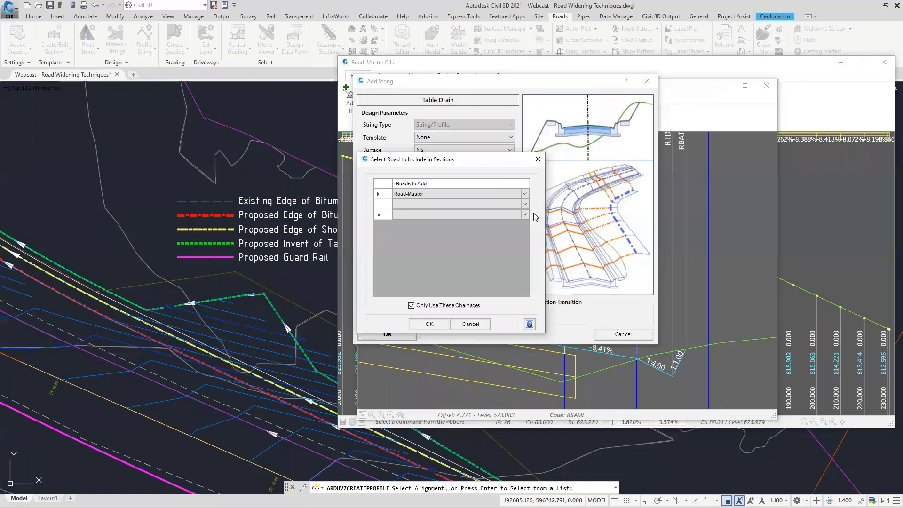
click(524, 193)
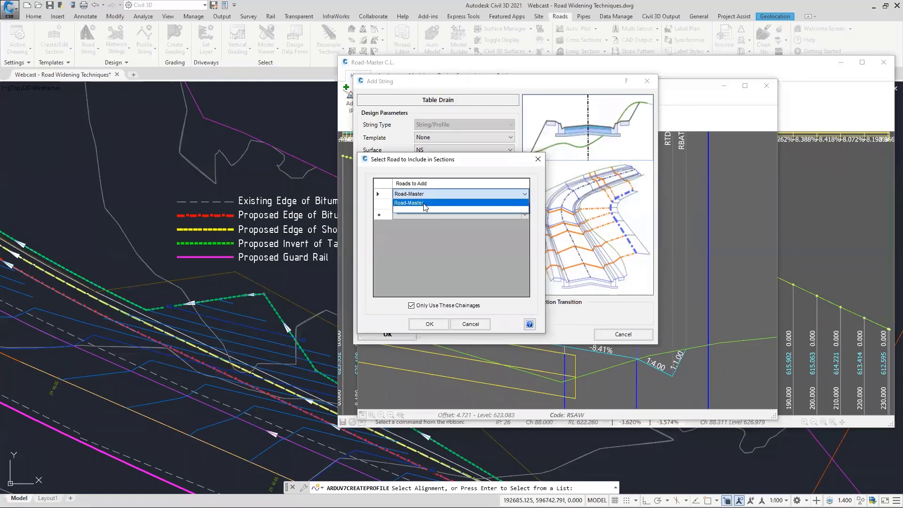
click(424, 206)
click(412, 305)
click(411, 306)
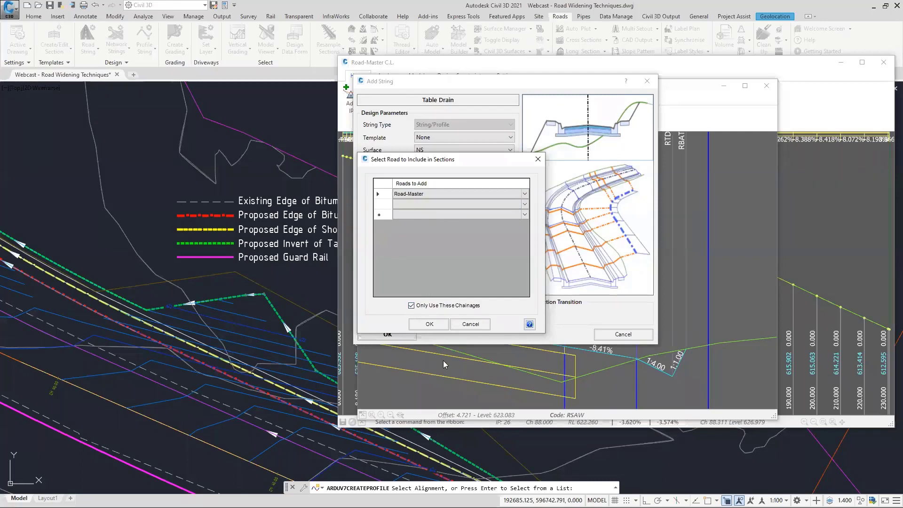
click(427, 324)
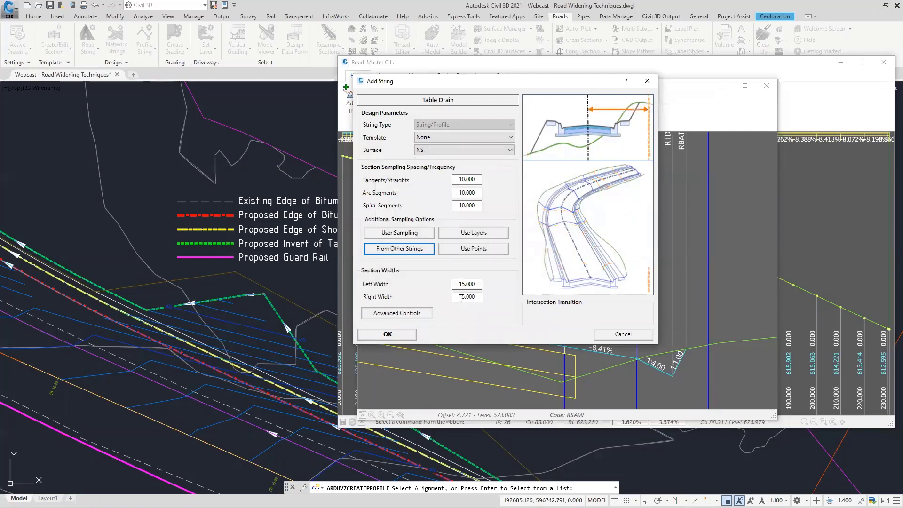
click(394, 337)
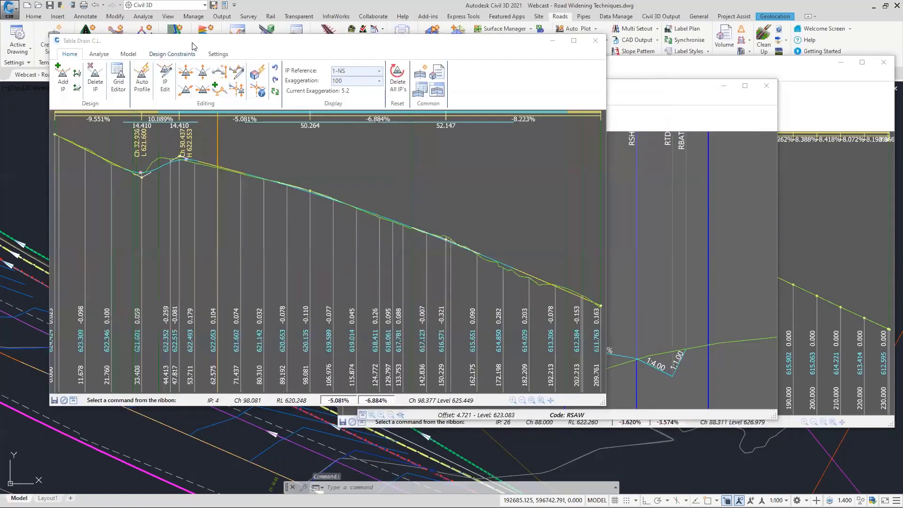
Turn on the section sample lines of both Road-Master and Table Drain in the drawing.
drag(203, 47, 472, 79)
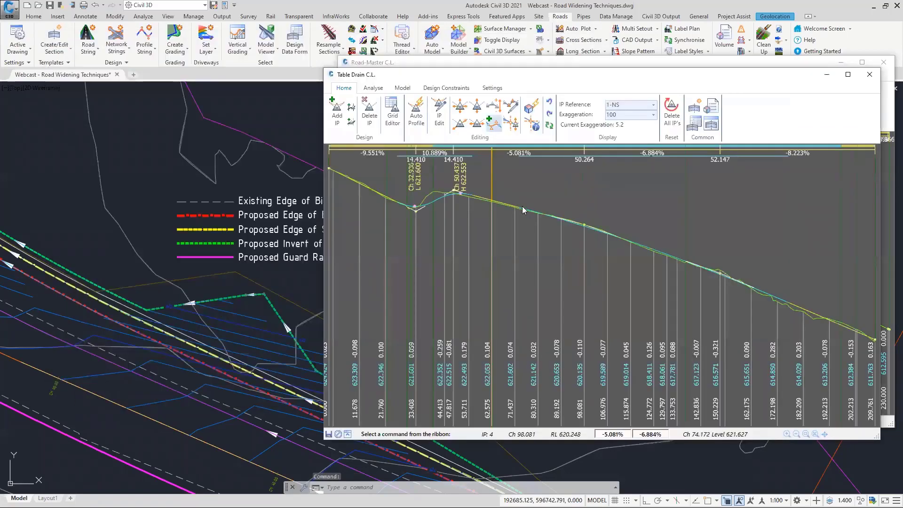
click(502, 39)
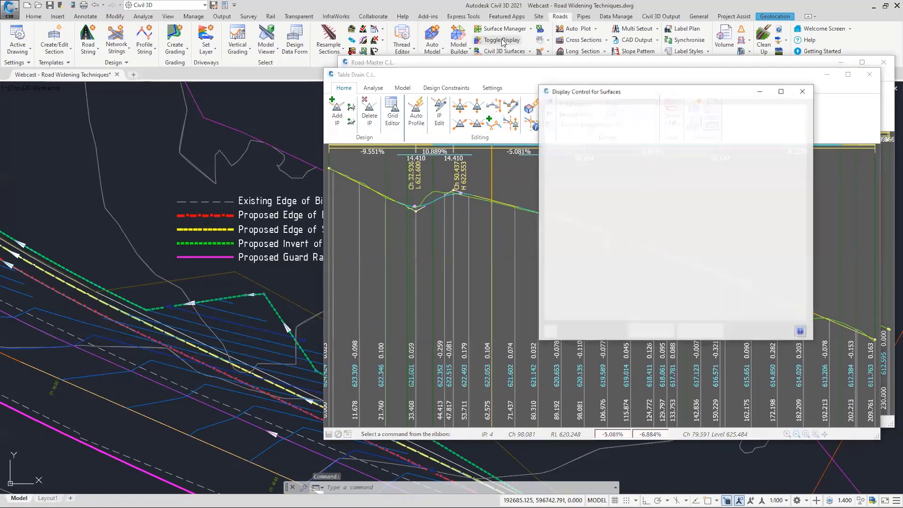
click(644, 108)
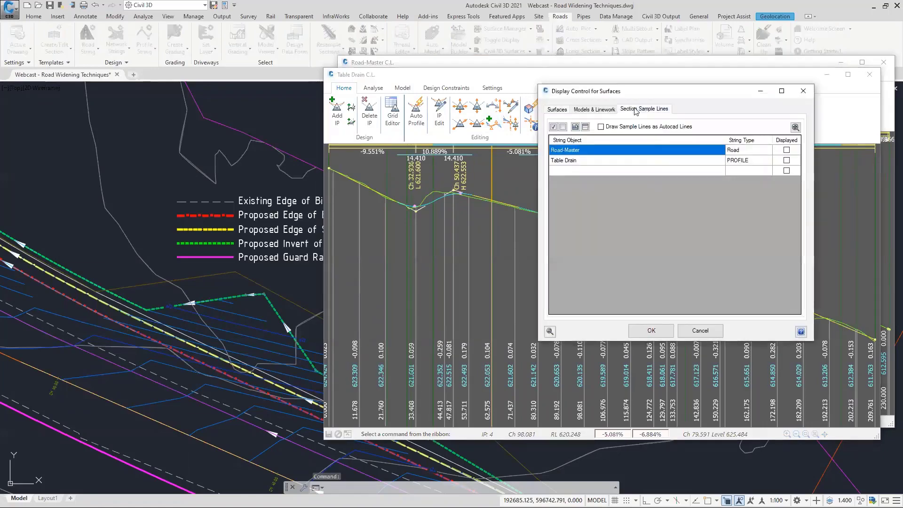
click(787, 150)
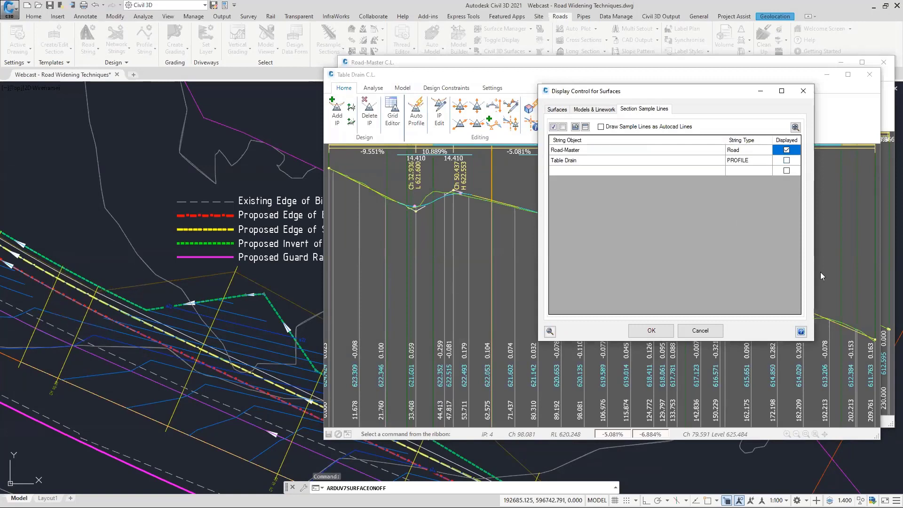
click(786, 160)
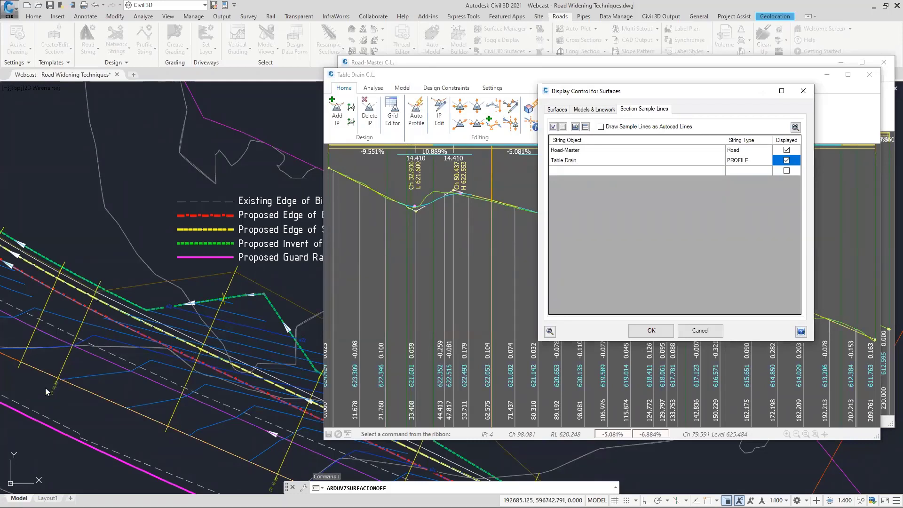
click(97, 287)
click(656, 332)
click(656, 331)
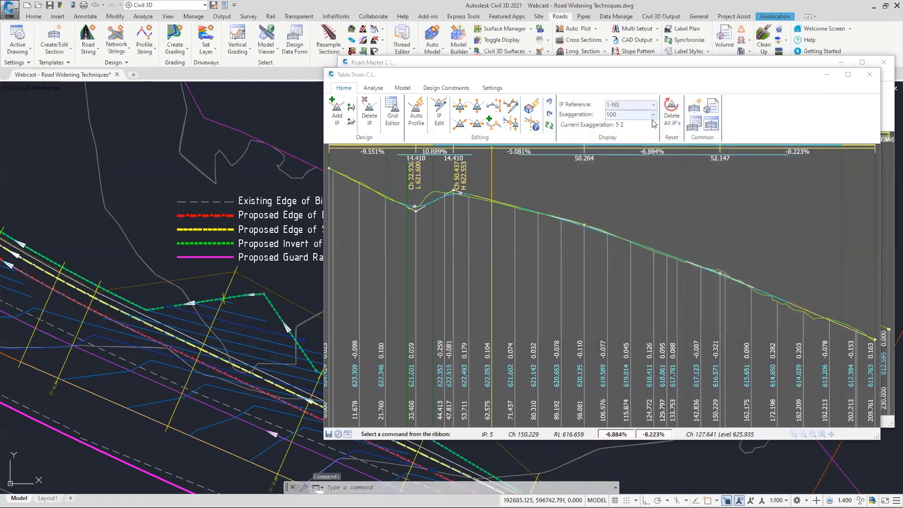
Arrange the Table Drain profile window and the Road-Master cross section viewer side by side.
drag(626, 79, 316, 79)
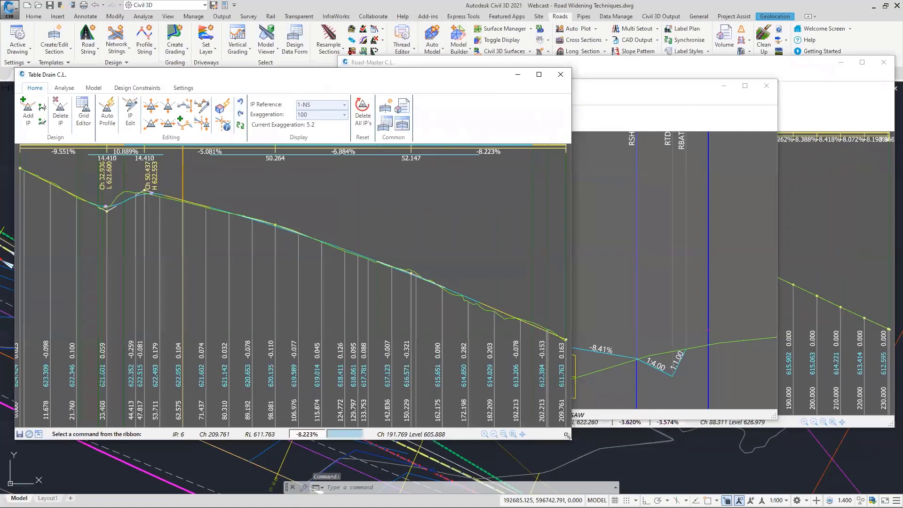
drag(568, 435, 510, 432)
click(620, 88)
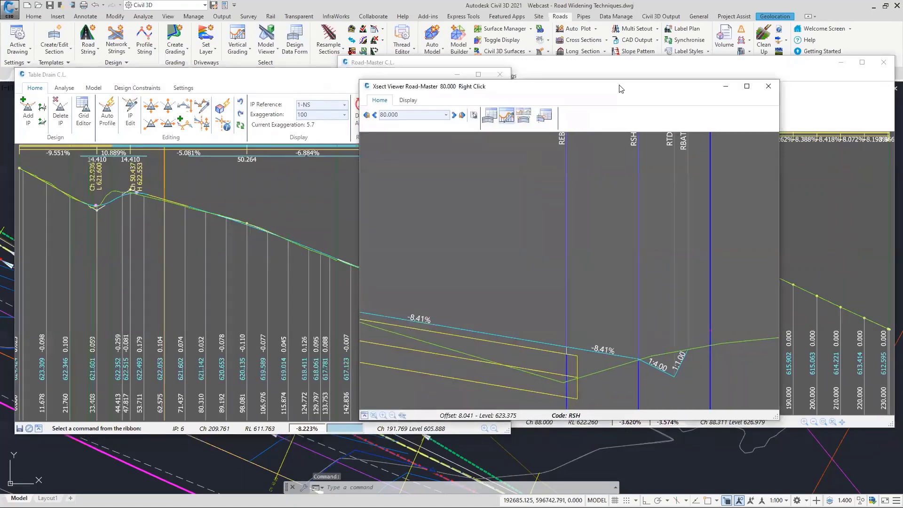
drag(621, 89, 710, 81)
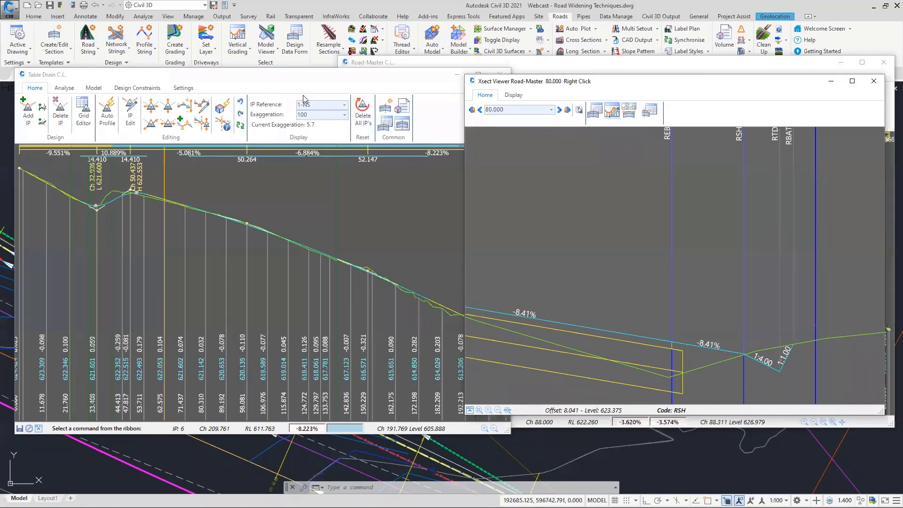
Delete all IPs from the Table Drain vertical design.
click(306, 83)
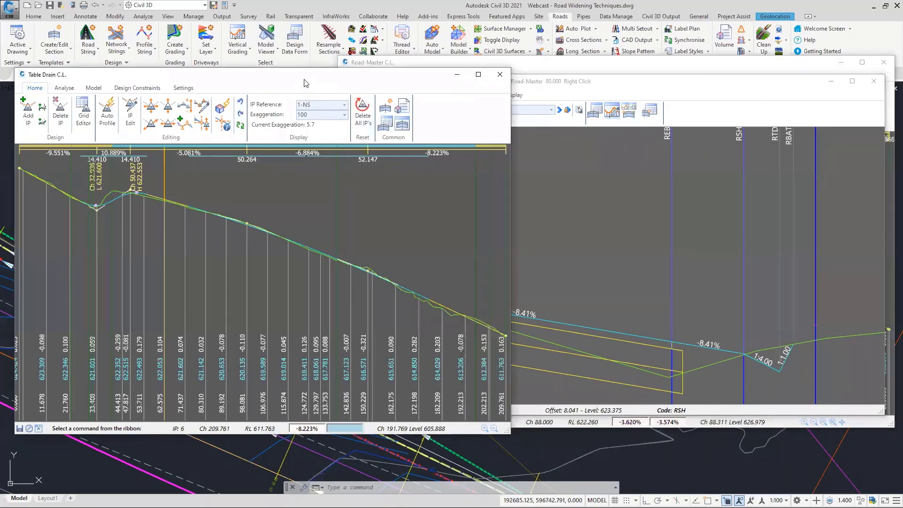
key(ctrl)
key(ctrl)
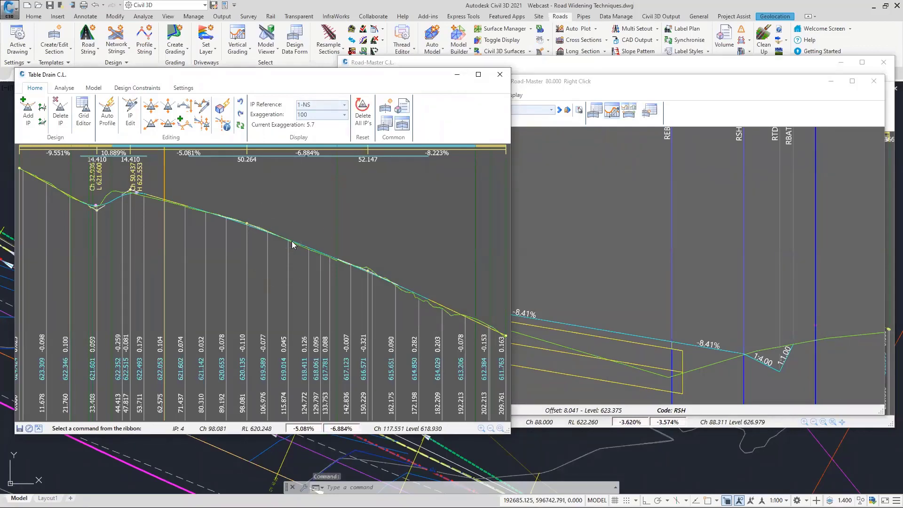
click(366, 116)
click(276, 271)
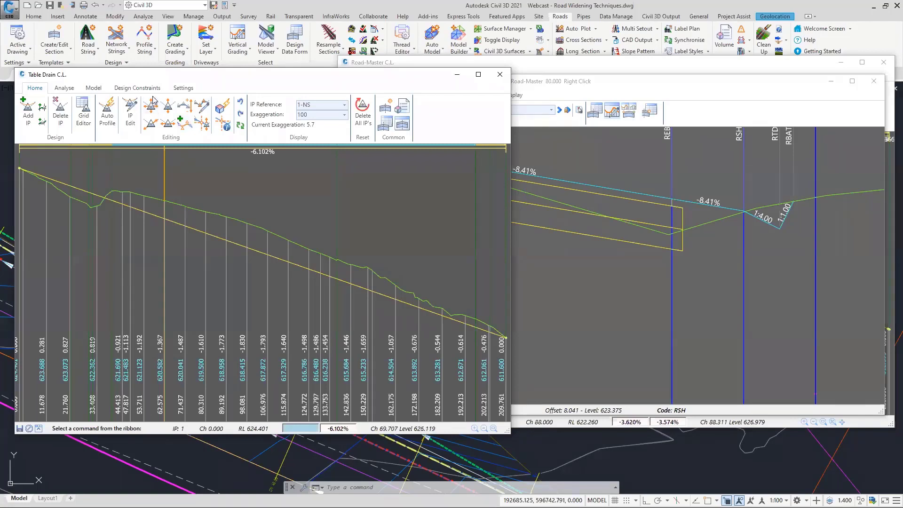
Widen the Table Drain profile window and add a Project Design (Code) constraint named "400mm below REB".
click(137, 88)
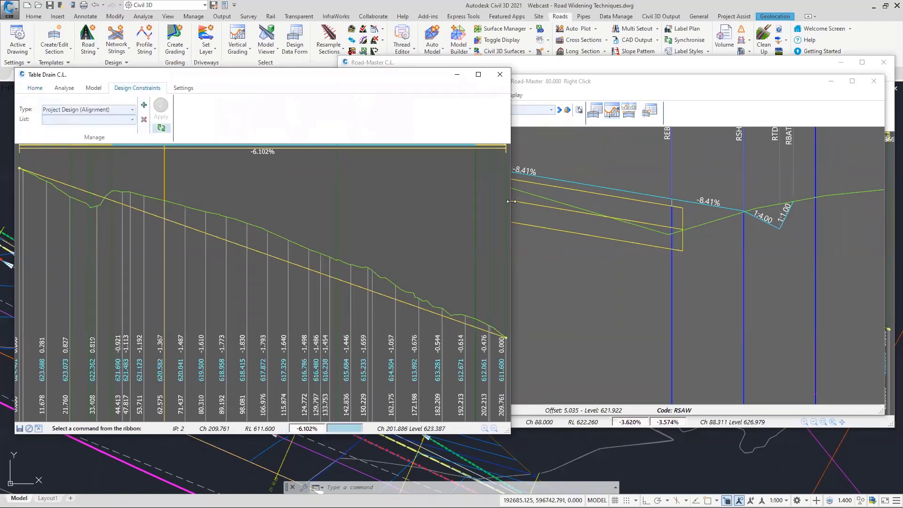
drag(511, 202, 627, 201)
click(132, 110)
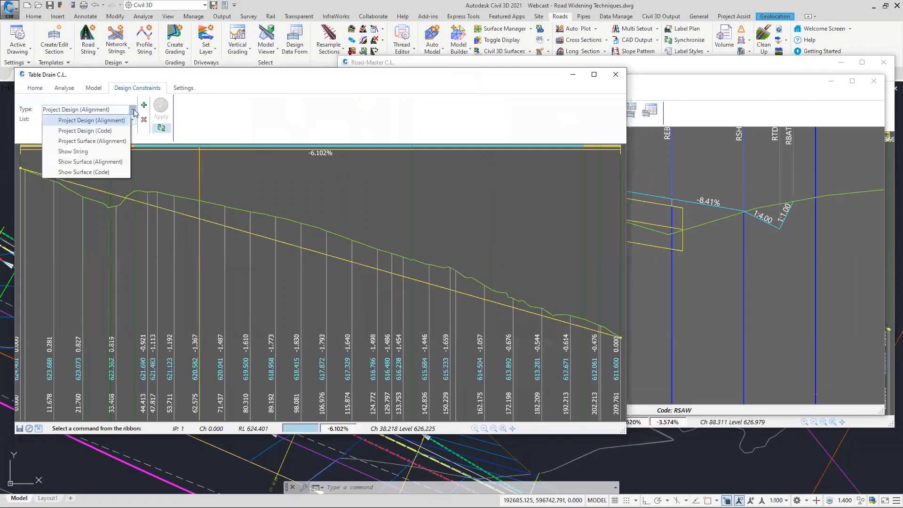
click(93, 129)
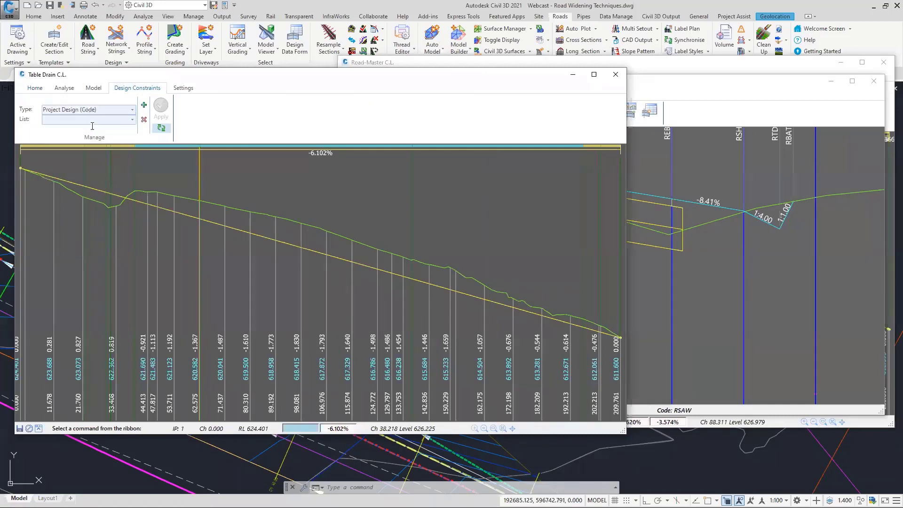
click(144, 106)
text(400)
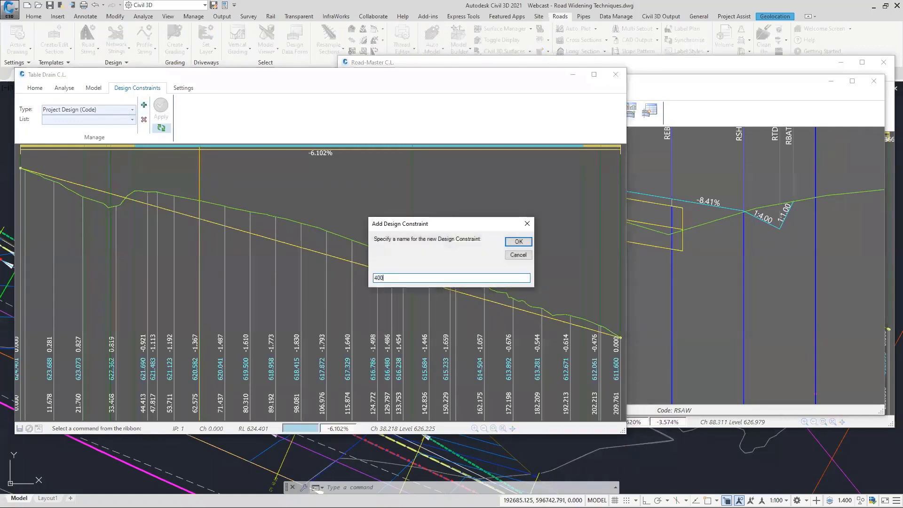
text(mm below REB)
click(527, 243)
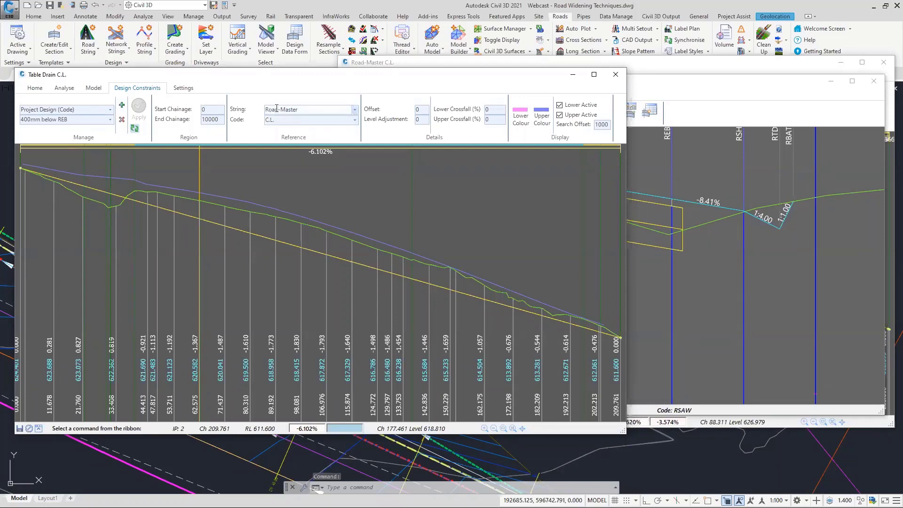
Reference the new constraint to code REB of Road-Master and apply it.
click(355, 120)
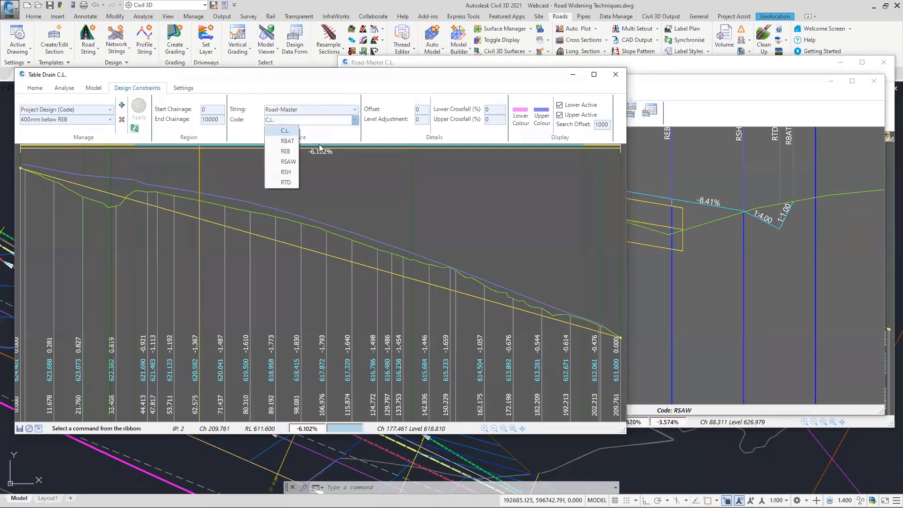
click(286, 151)
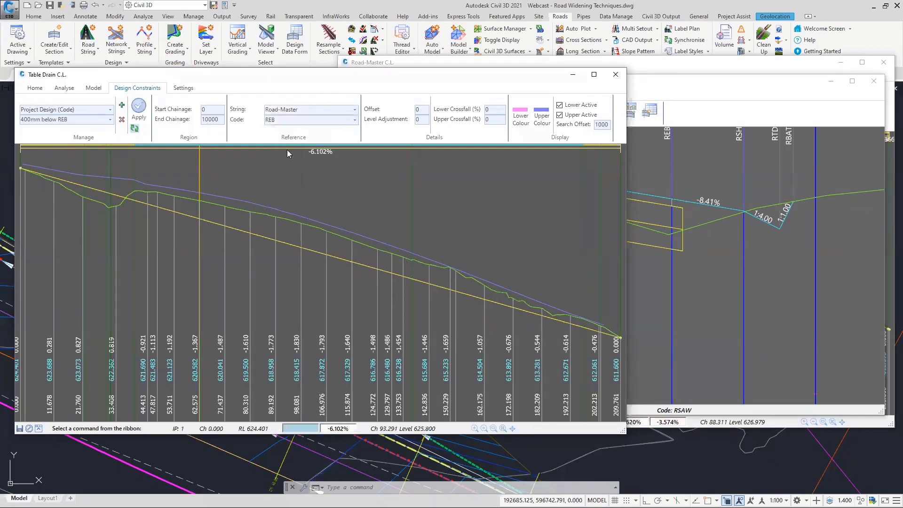
click(139, 112)
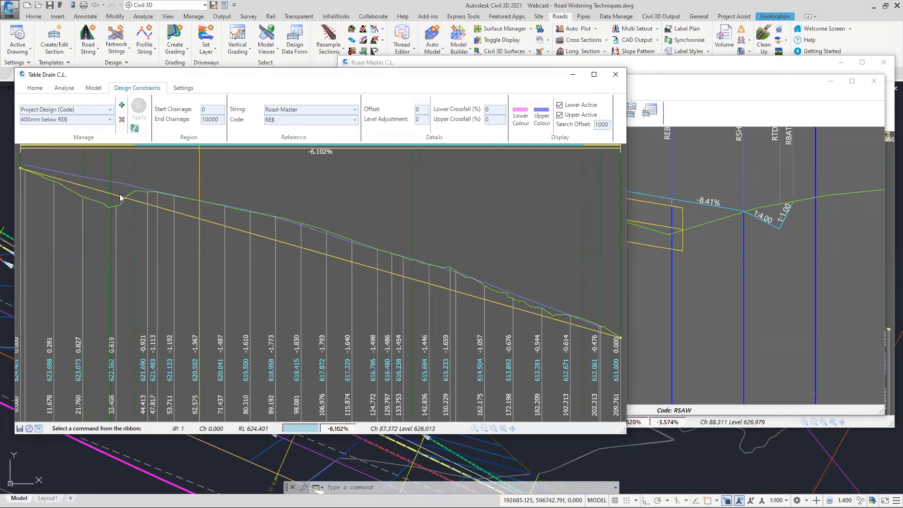
Set the "400mm below REB" constraint's level adjustment to -0.4 and apply it.
click(423, 119)
key(BackSpace)
text(-.4)
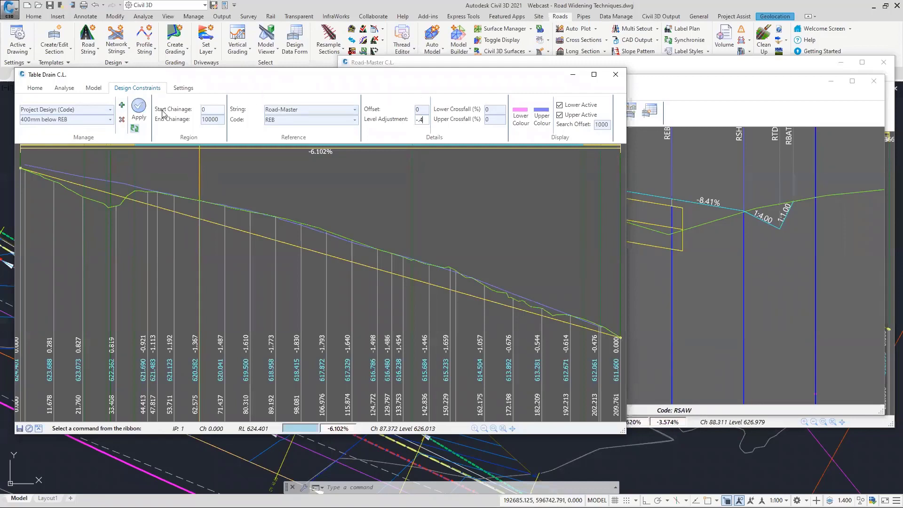
click(139, 110)
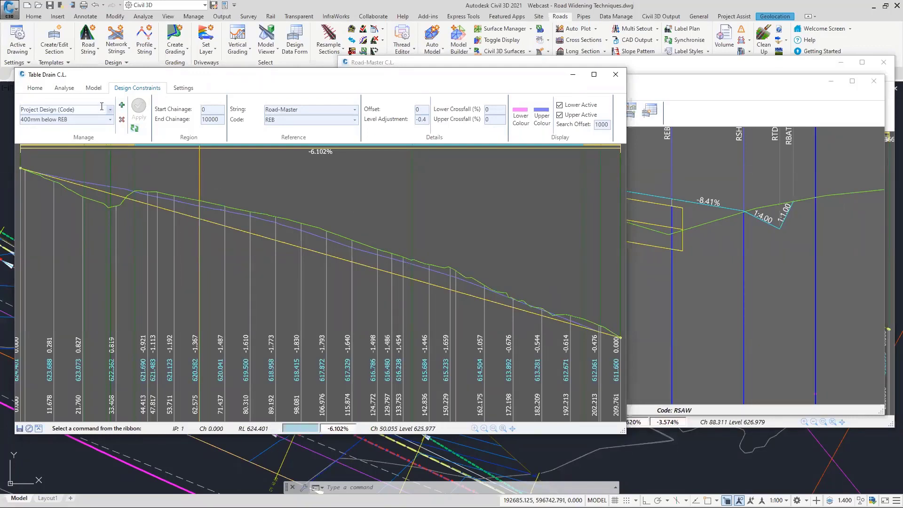
Add a reference constraint to the Table Drain auto profile, running from chainage 1 to 209.
click(35, 88)
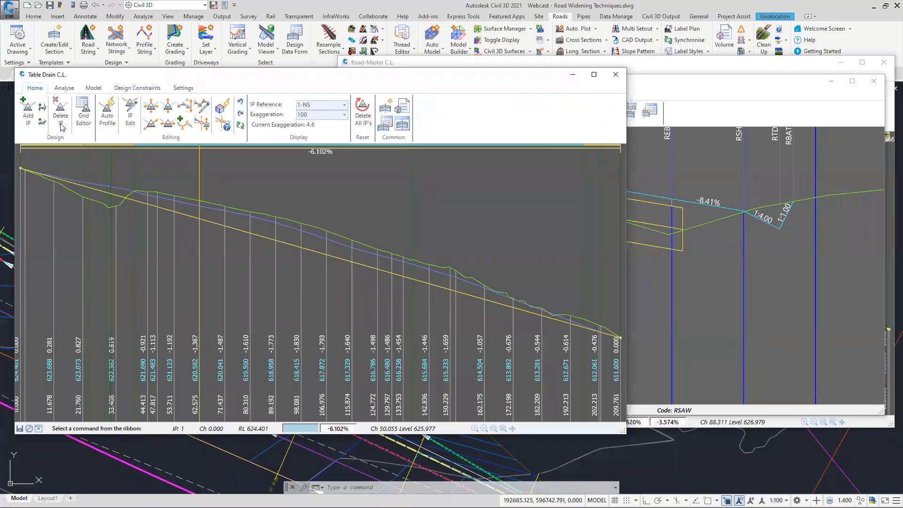
click(107, 118)
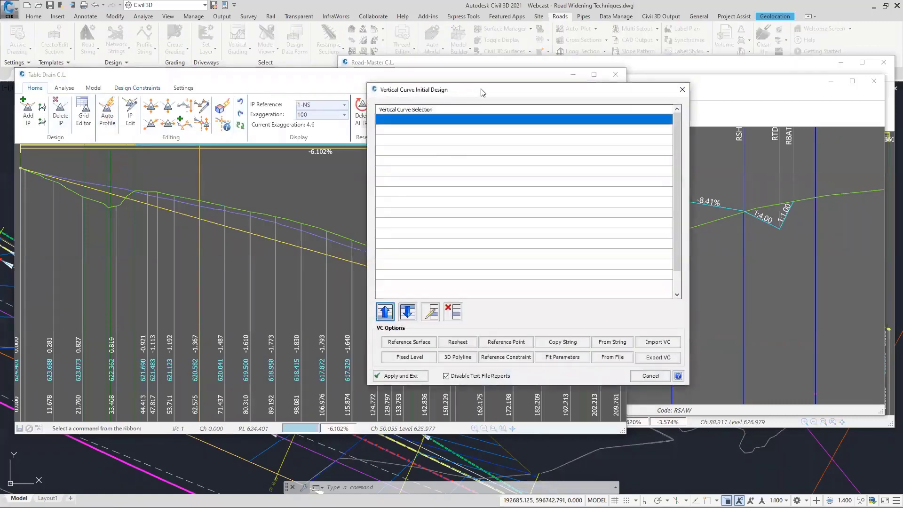
drag(482, 92, 601, 87)
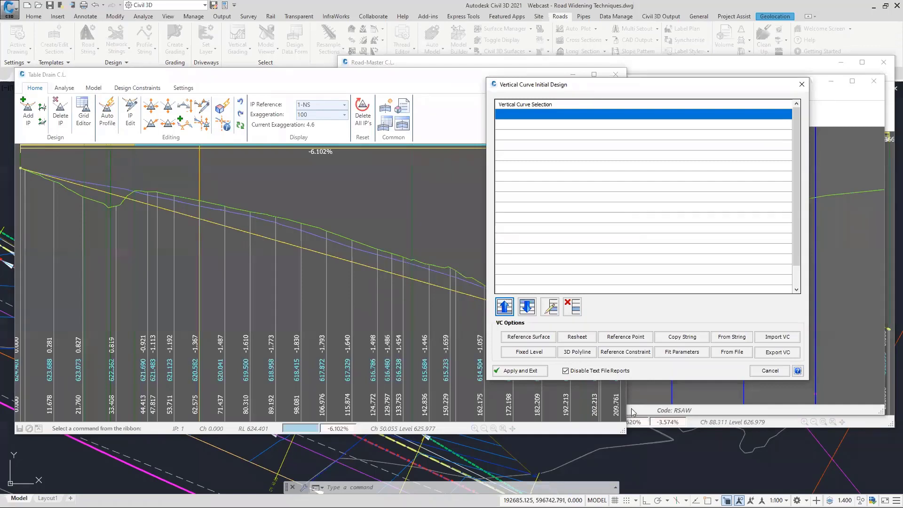
click(625, 356)
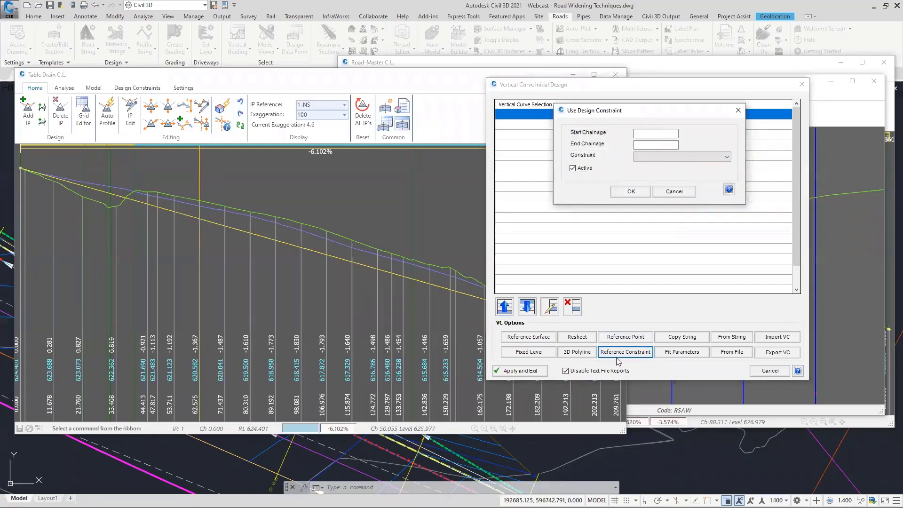
click(643, 134)
text(1)
click(617, 414)
click(656, 146)
text(209)
Use the constraint Table Drain-400mm below REB-U.env for that entry and apply the auto profile.
click(661, 157)
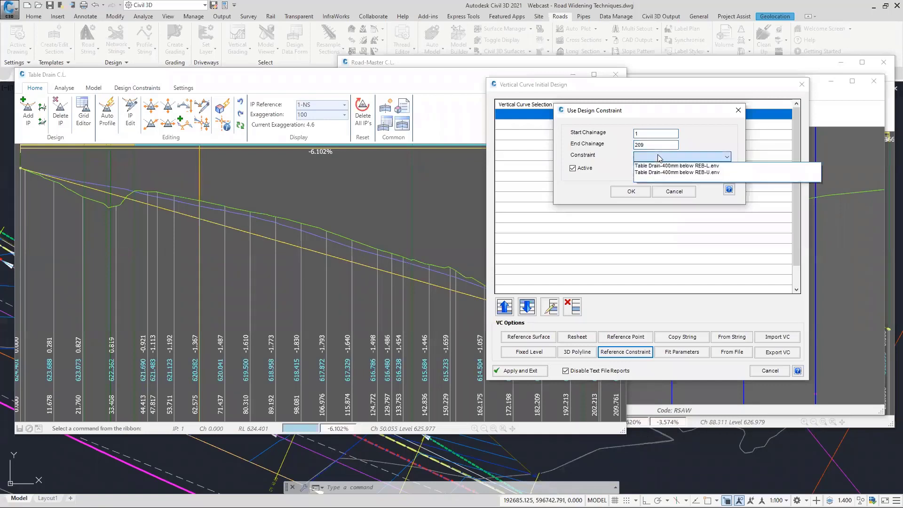
click(687, 173)
click(635, 193)
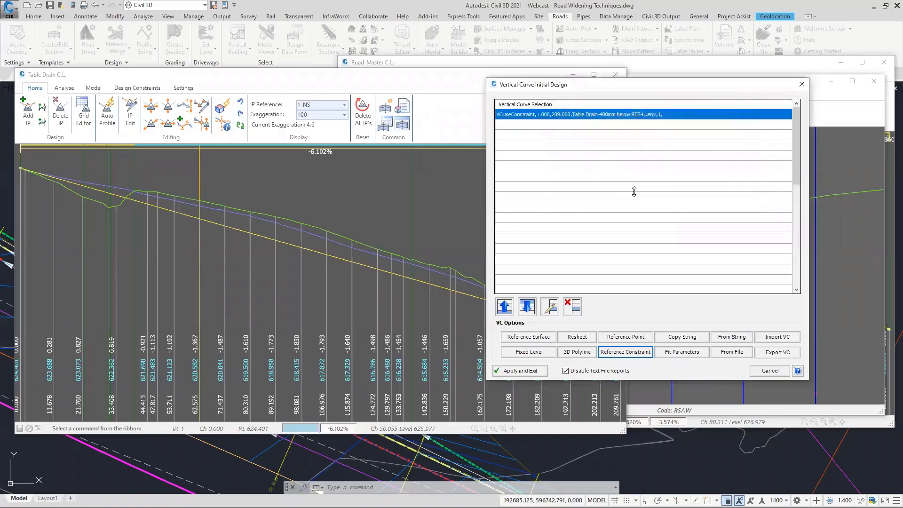
click(521, 376)
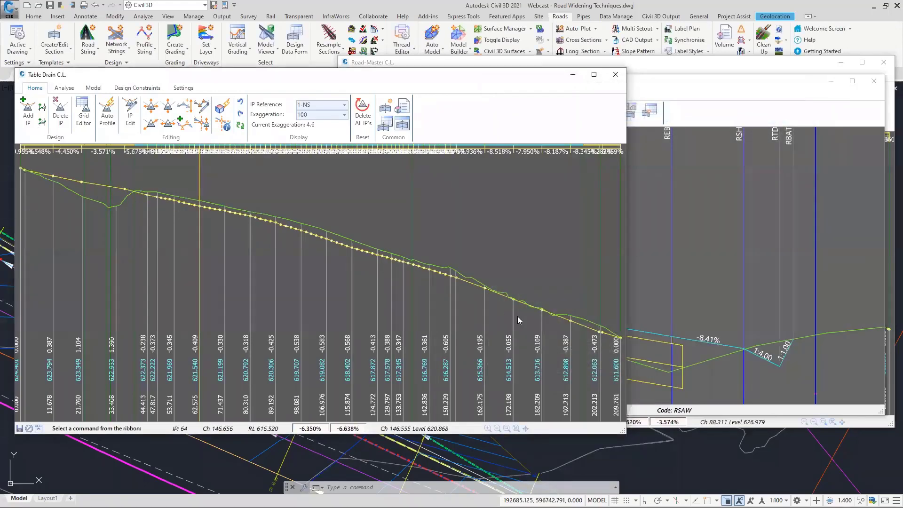
Delete all IPs generated on the Table Drain profile.
click(619, 339)
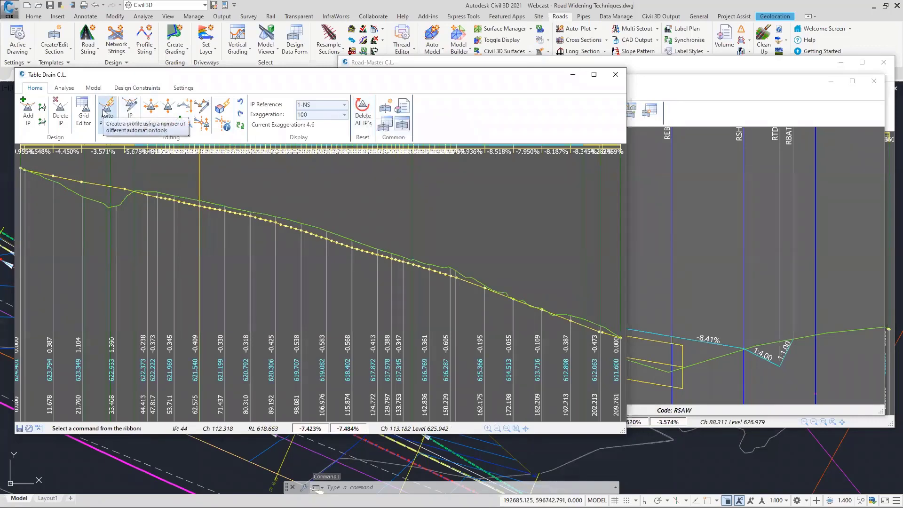
click(362, 112)
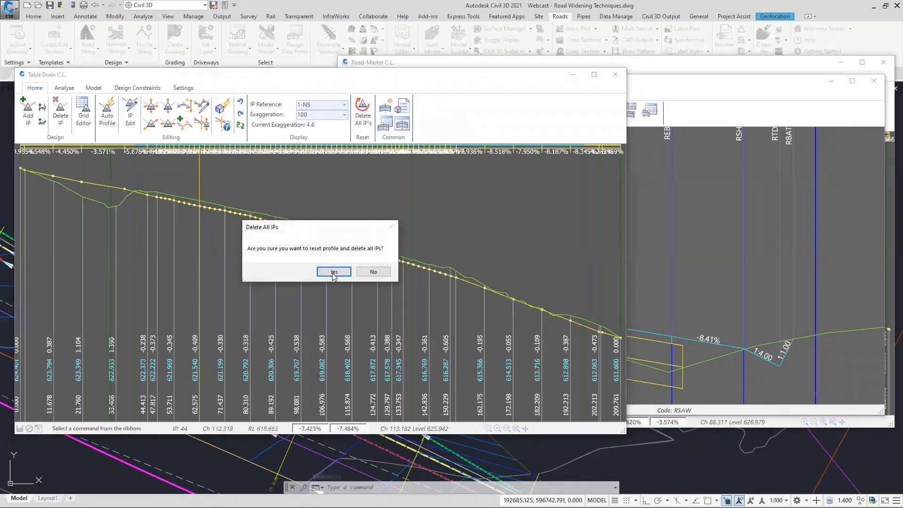
click(335, 271)
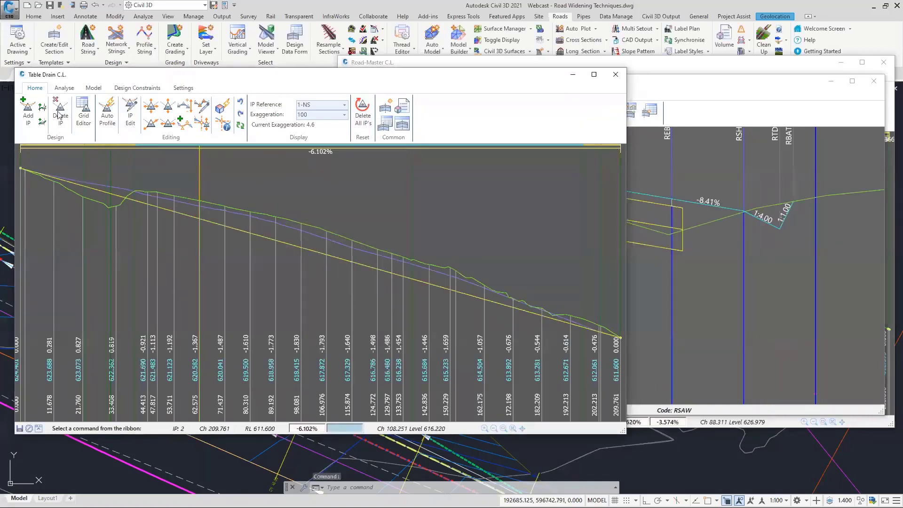
Replace the auto profile's constraint entry with a reference point taken from design string Road-Master, code REB.
click(107, 118)
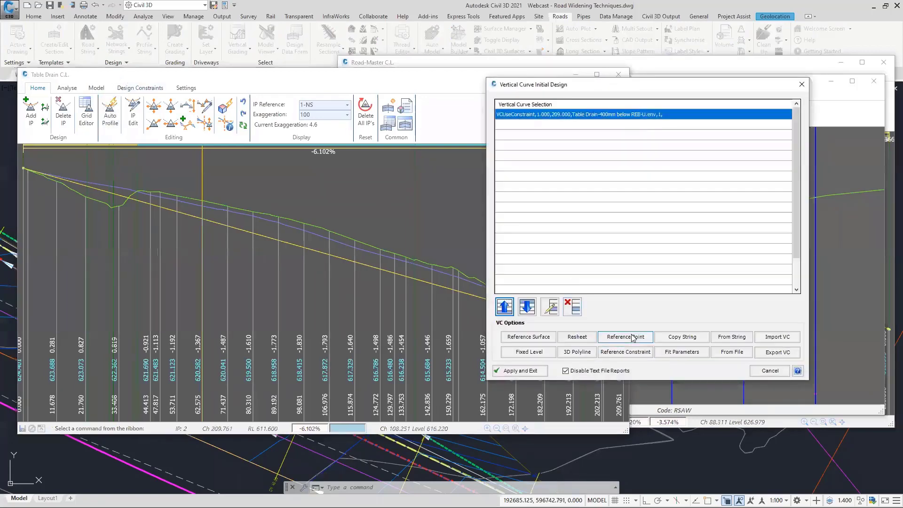
click(577, 308)
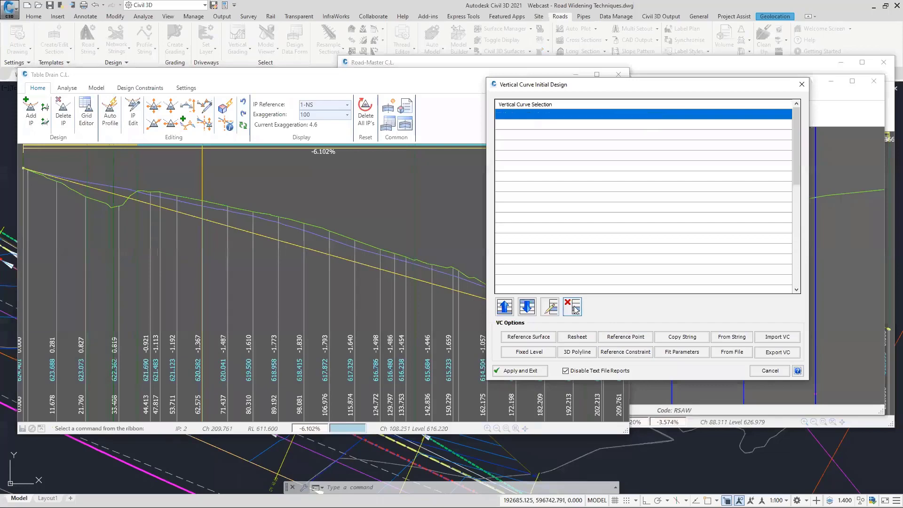
click(626, 337)
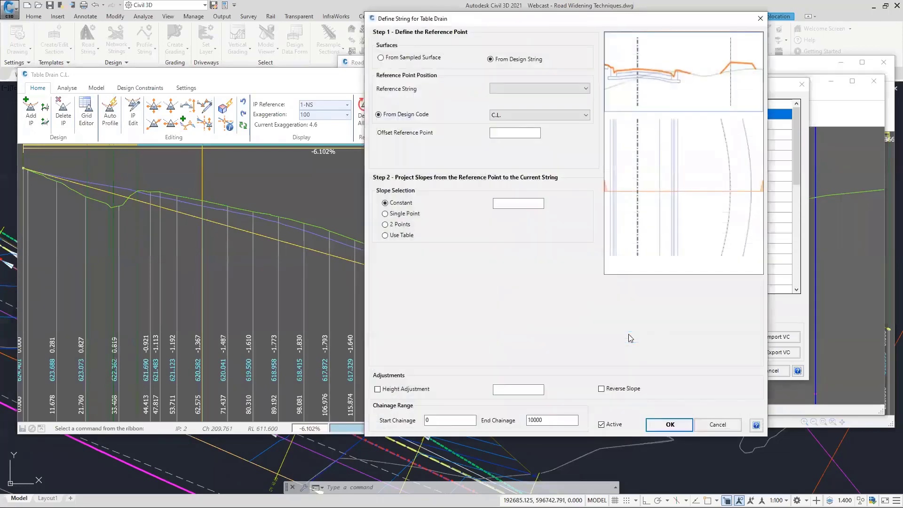
drag(535, 23, 451, 39)
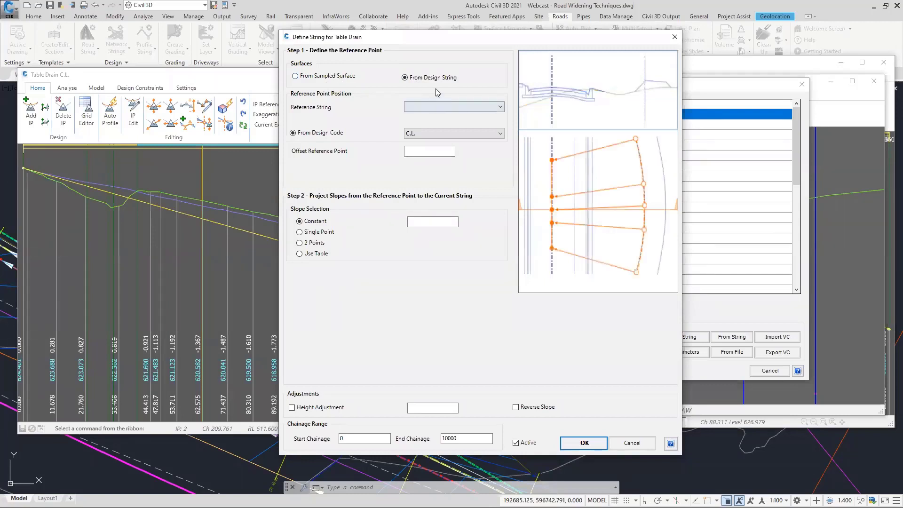
click(430, 107)
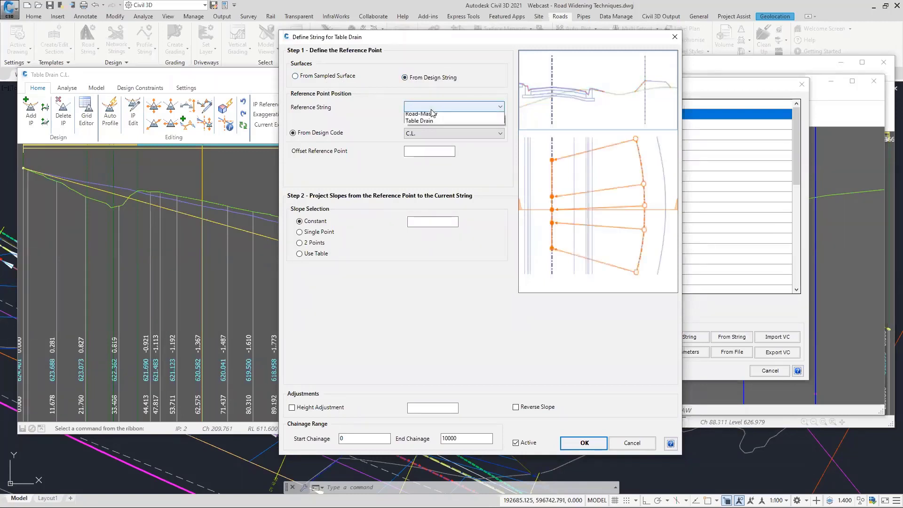
click(432, 117)
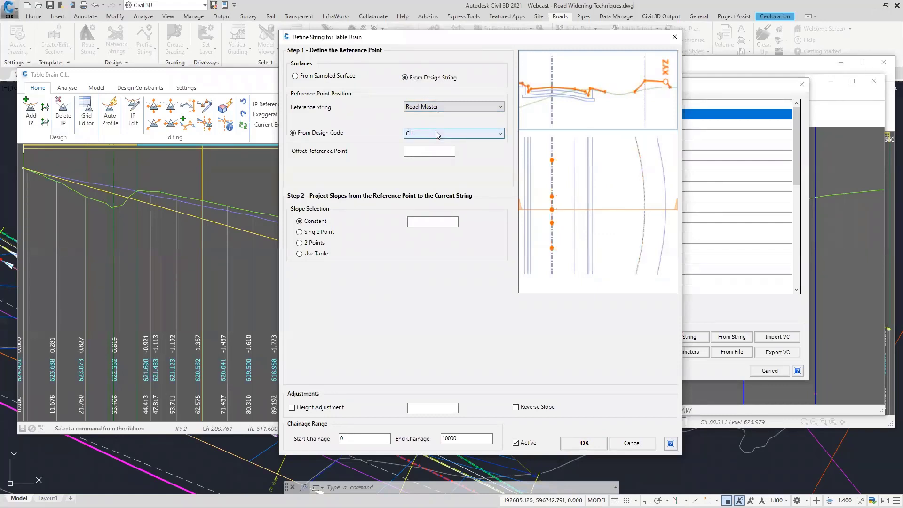
click(436, 134)
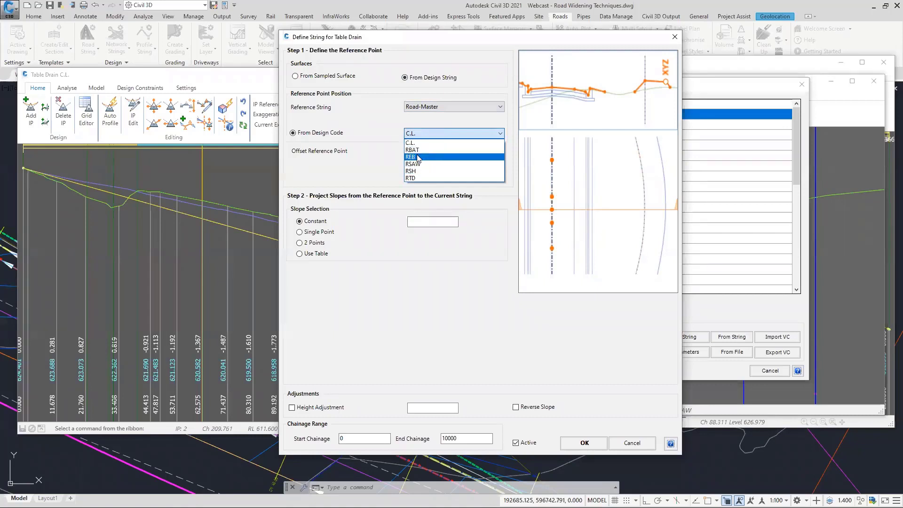
click(446, 180)
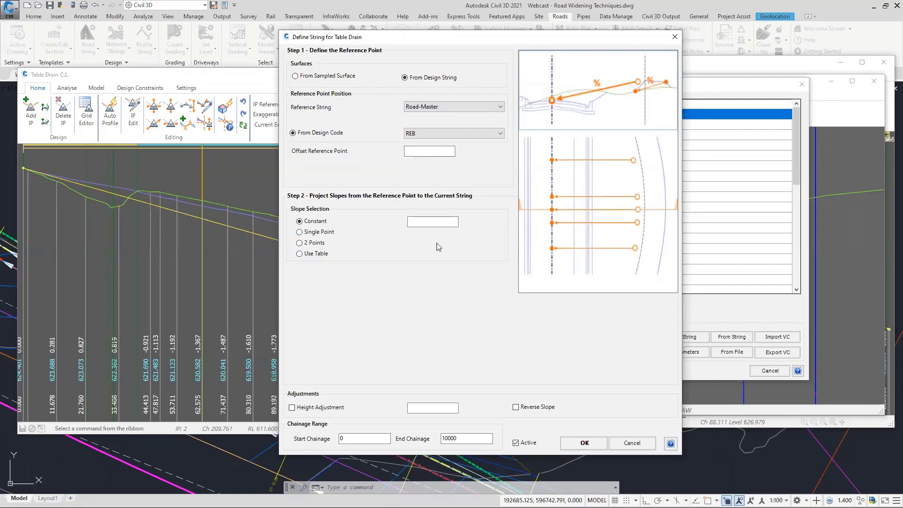
Give the reference point a constant slope of 0 and a height adjustment of -0.4, and add it to the auto profile.
click(428, 223)
text(-3)
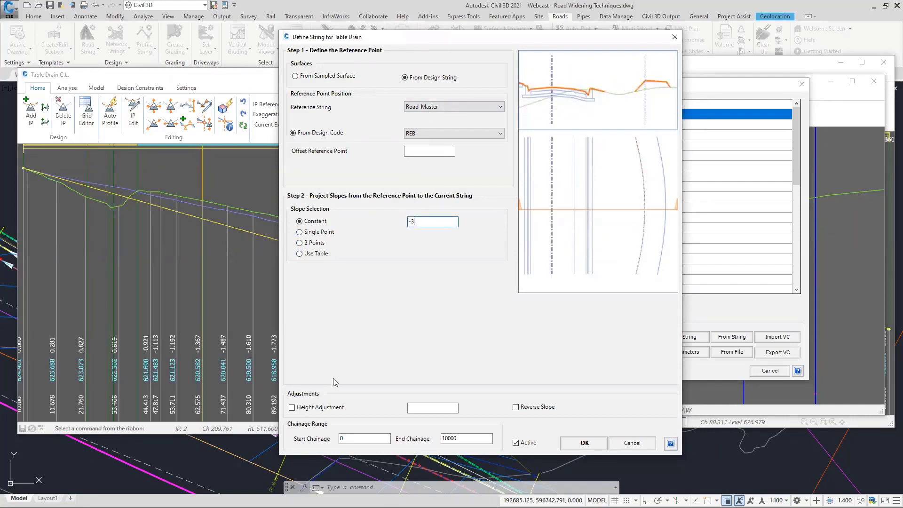
drag(420, 222, 375, 221)
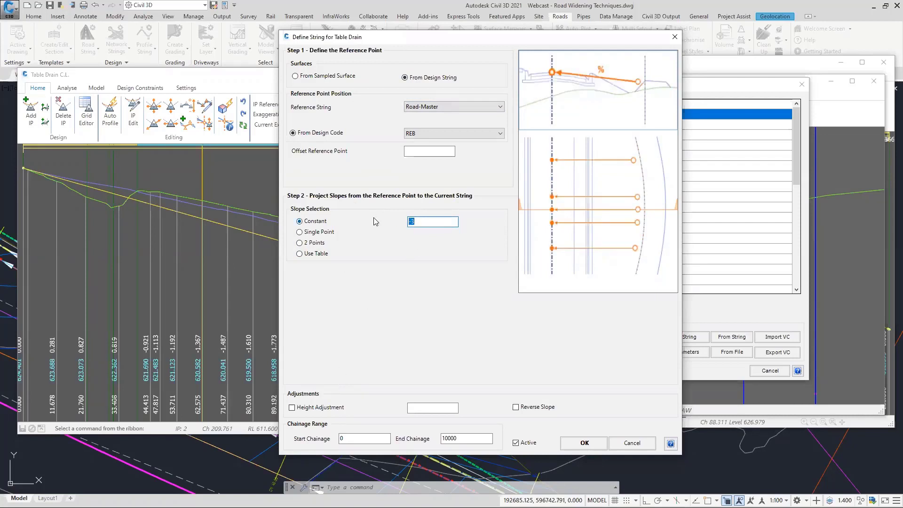
text(0)
click(292, 407)
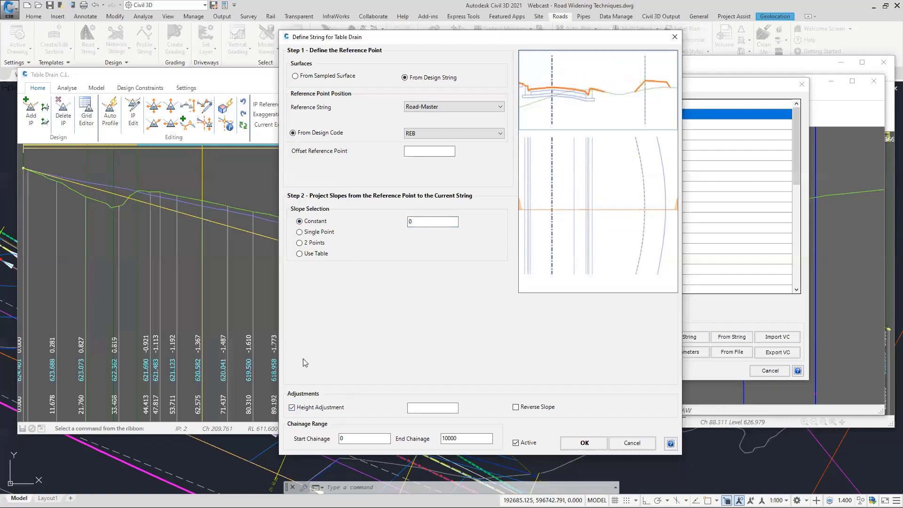
click(439, 409)
click(575, 442)
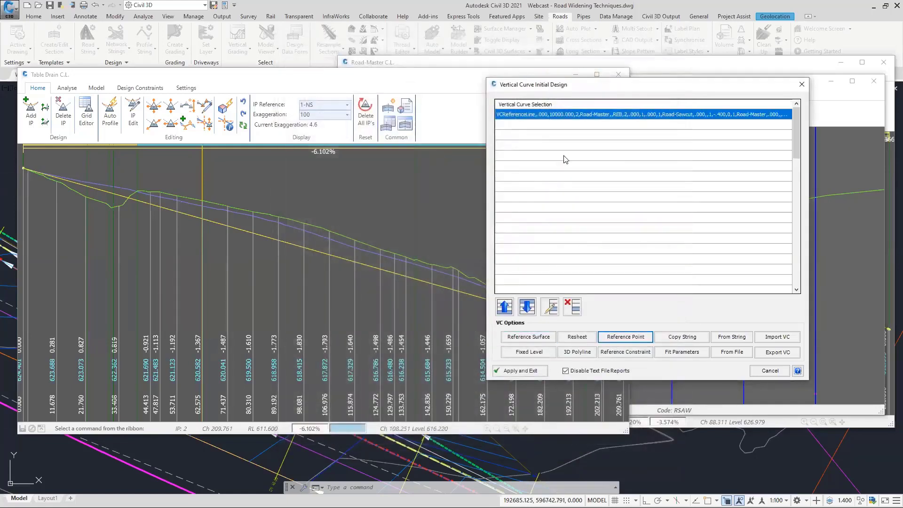
Limit the reference point entry to chainages 1 to 209 and apply the auto profile to Table Drain.
click(552, 307)
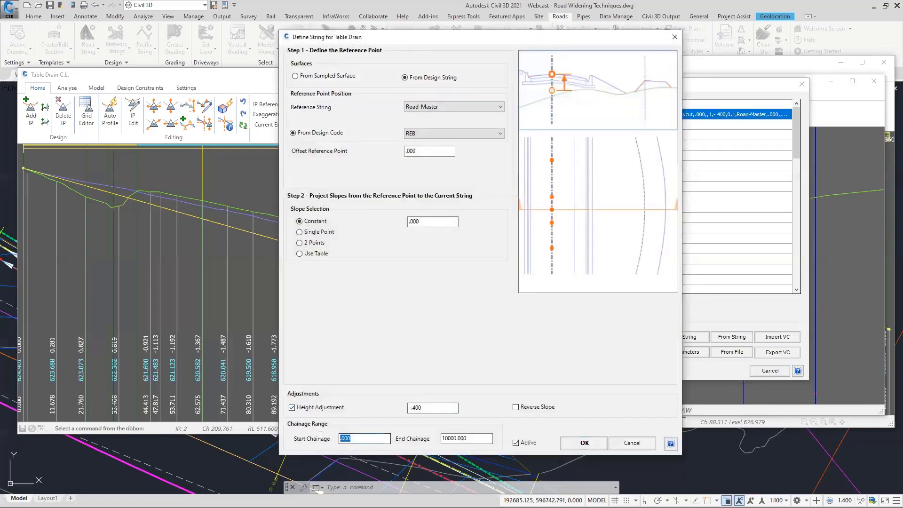
text(1)
key(Tab)
text(209)
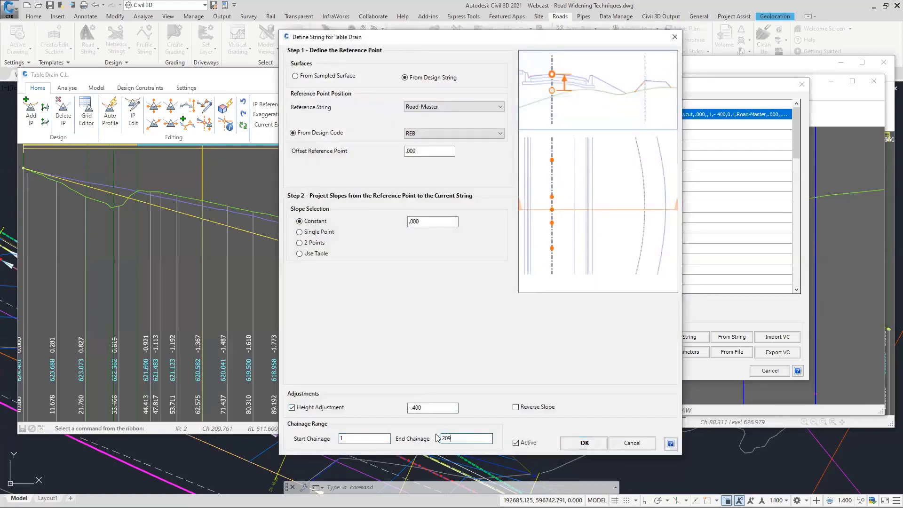
click(585, 442)
click(528, 370)
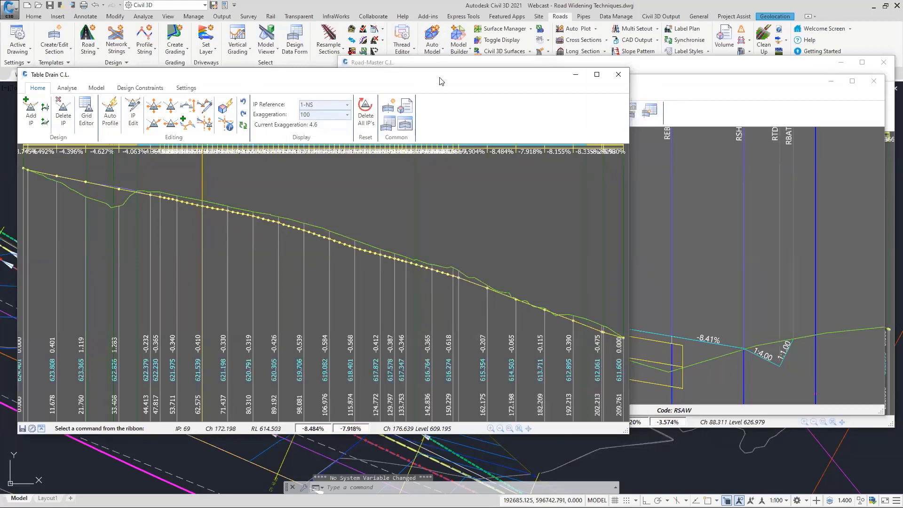
drag(443, 74, 590, 60)
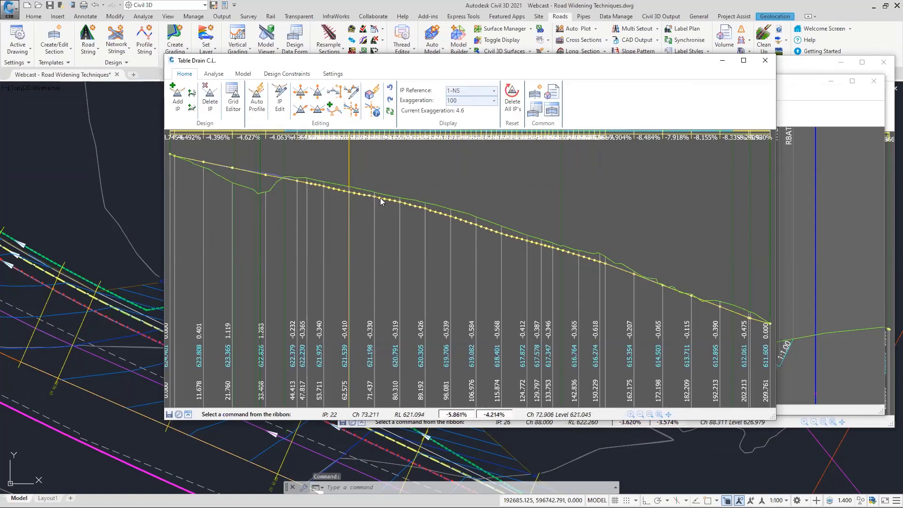
key(ctrl)
key(ctrl)
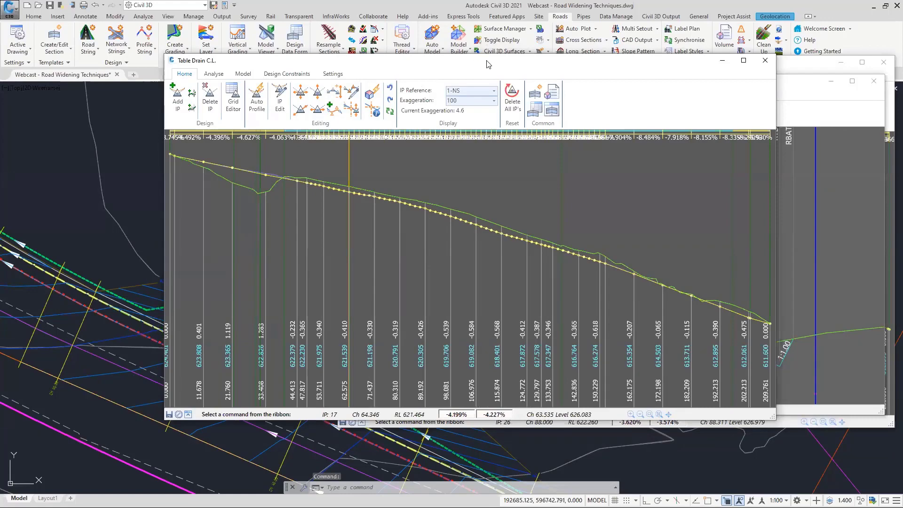
drag(469, 64, 316, 63)
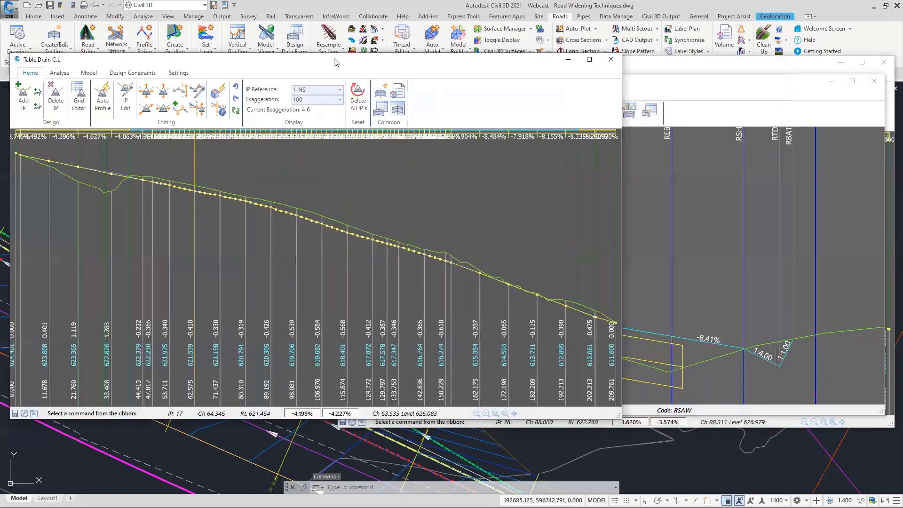
Bring the Road-Master profile window to the front and place it beside the cross section viewer.
click(690, 83)
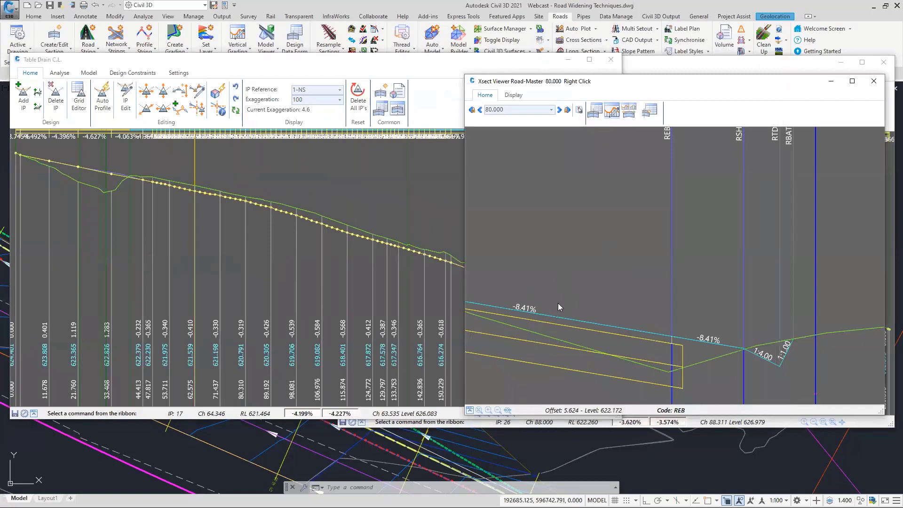
scroll(576, 296, down, 2)
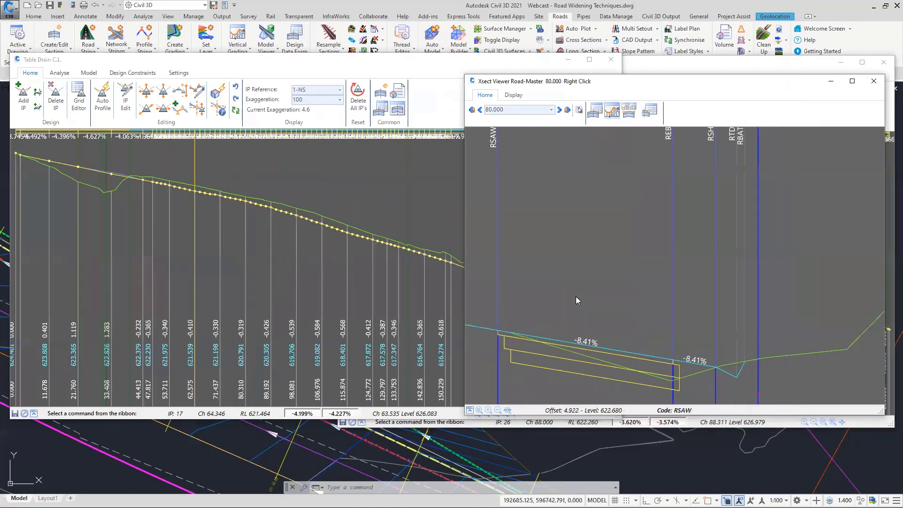
click(757, 397)
click(659, 67)
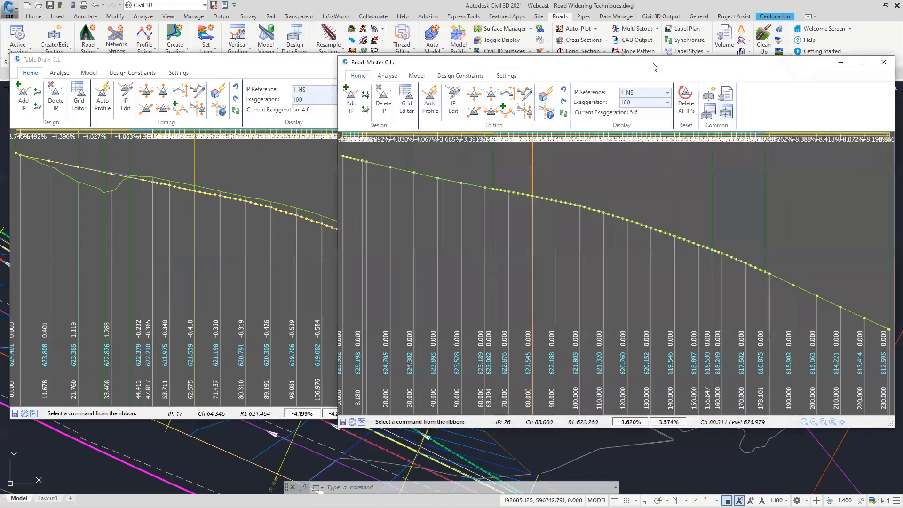
drag(656, 67, 327, 62)
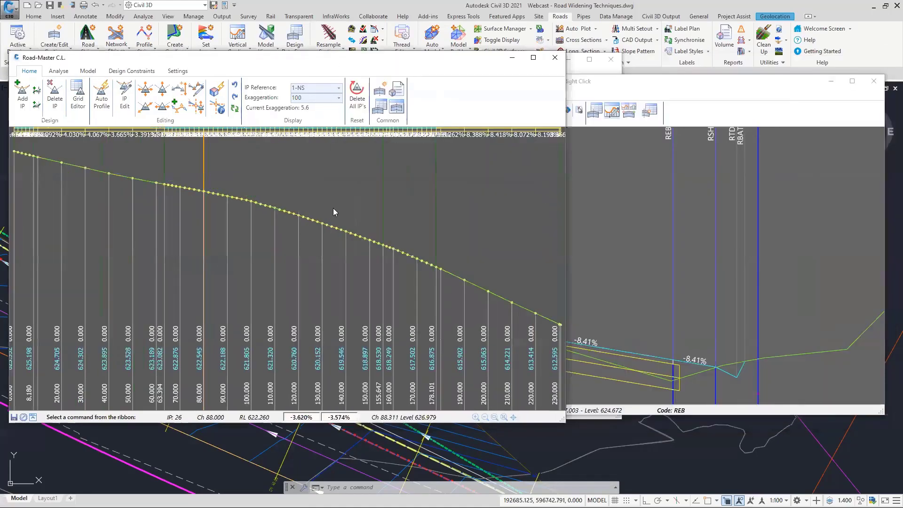
Add a Project Design (Code) design constraint named "400mm below REOB" to the Road-Master profile.
click(132, 70)
click(128, 92)
click(97, 113)
click(138, 88)
text(400mm below REOB)
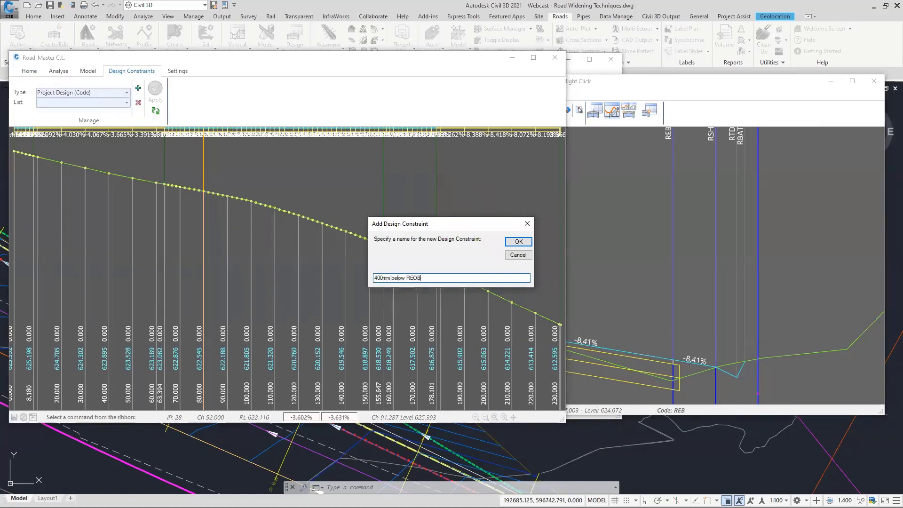
click(520, 242)
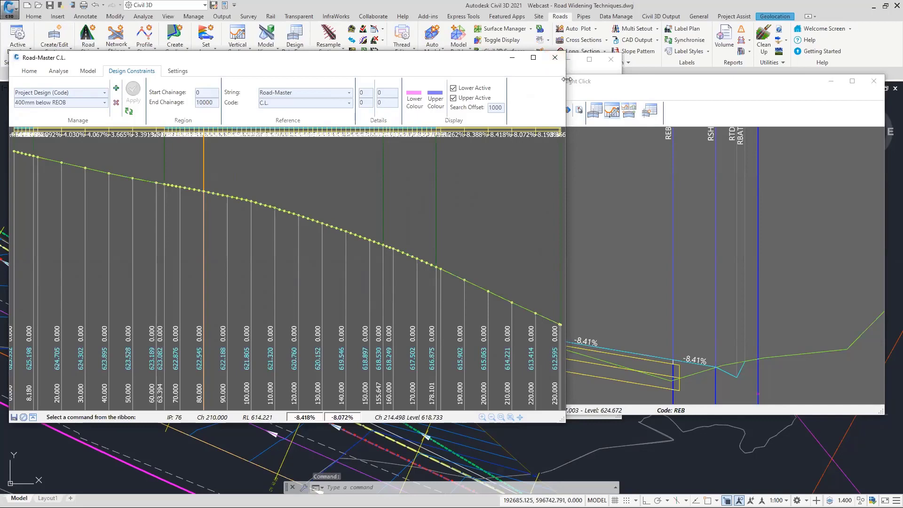
Reference the constraint to string Road-Master, code REB, with a level adjustment of -0.4, and apply it.
drag(567, 79, 652, 79)
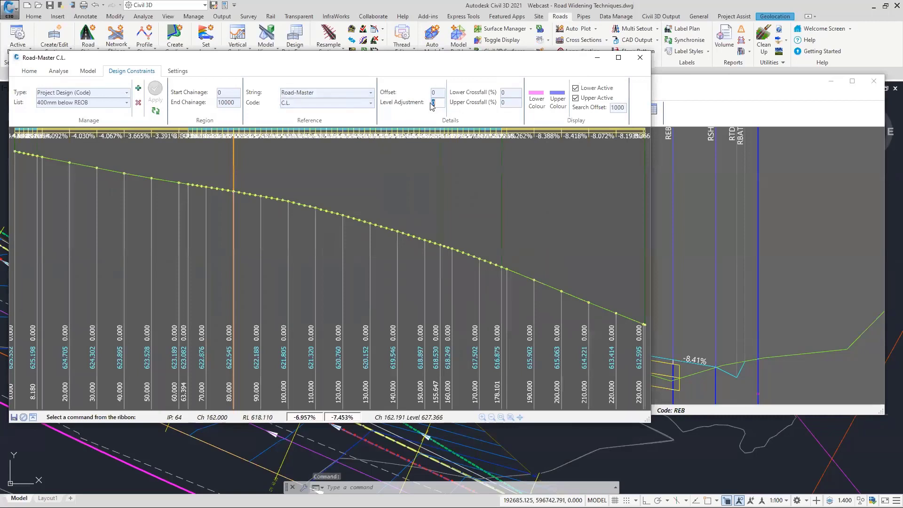
click(324, 103)
click(311, 138)
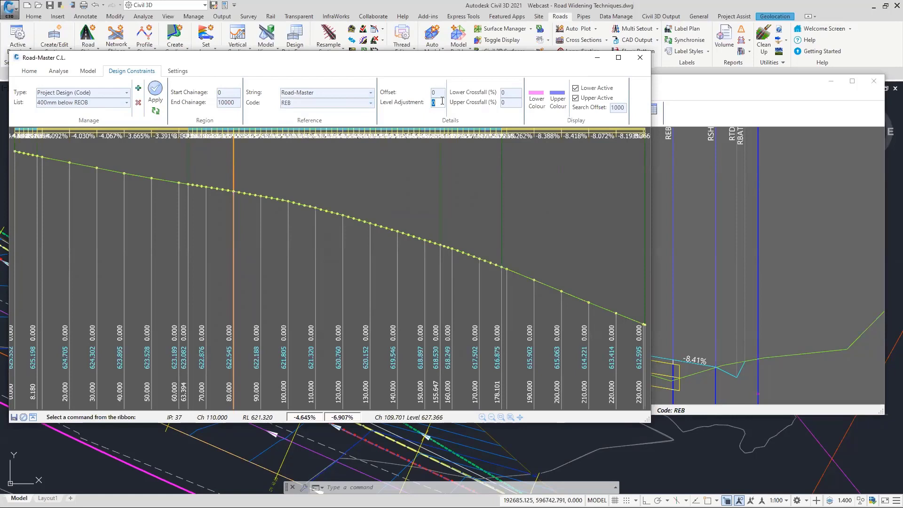
text(.4)
click(155, 89)
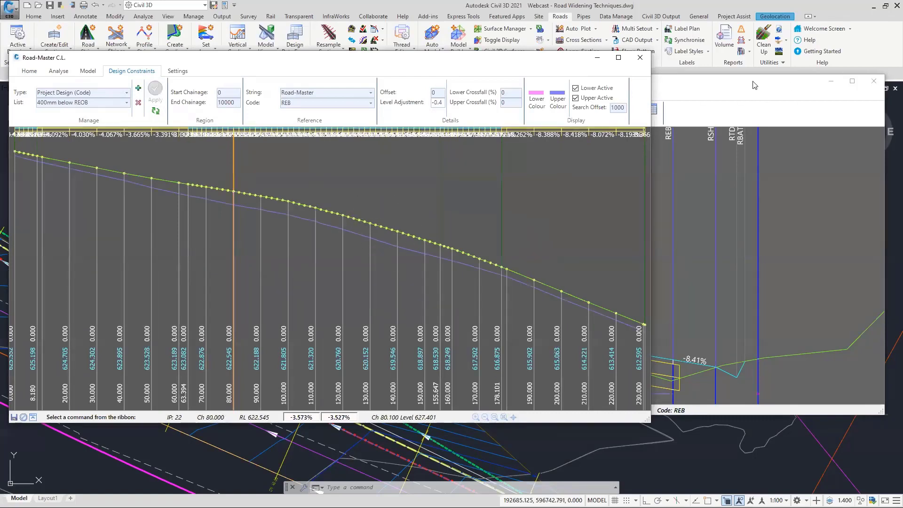
Reposition the cross section viewer and set the 400mm below REOB constraint's offset to 5, applying the change.
drag(742, 89, 729, 117)
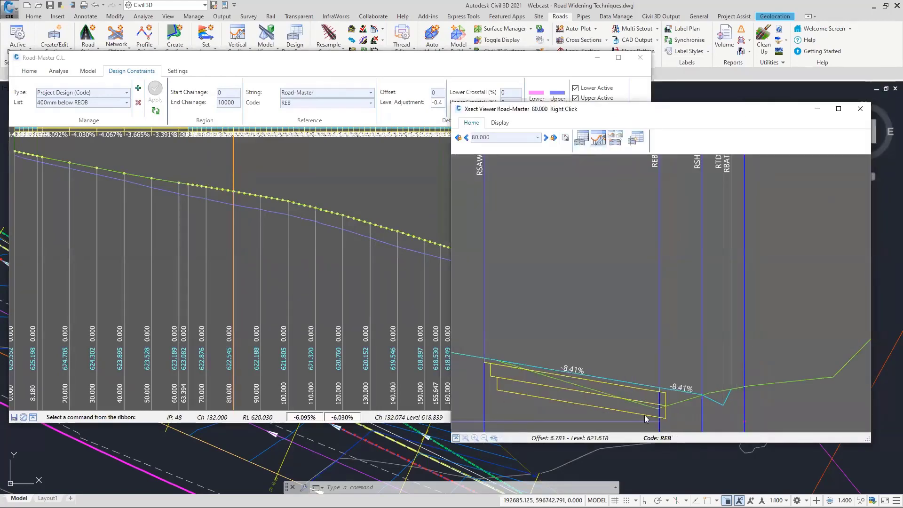
click(659, 422)
click(485, 426)
click(745, 425)
click(434, 92)
text(5)
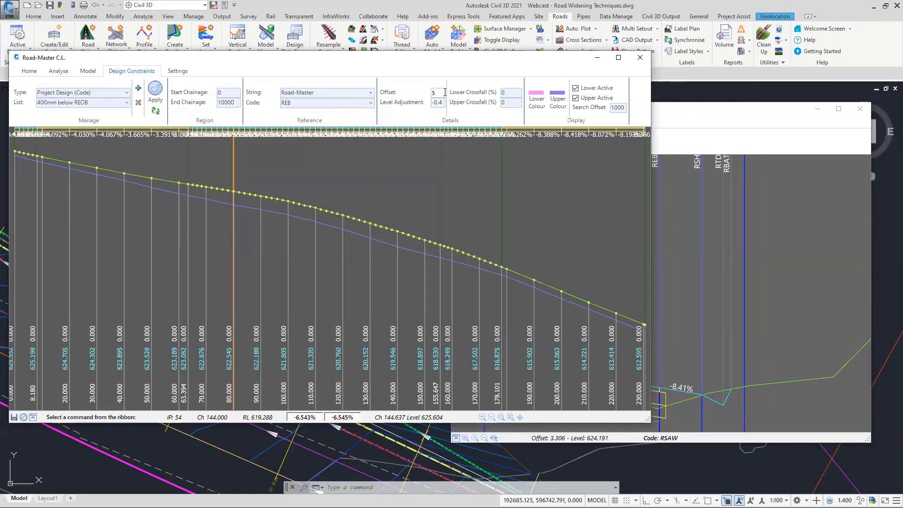
click(155, 89)
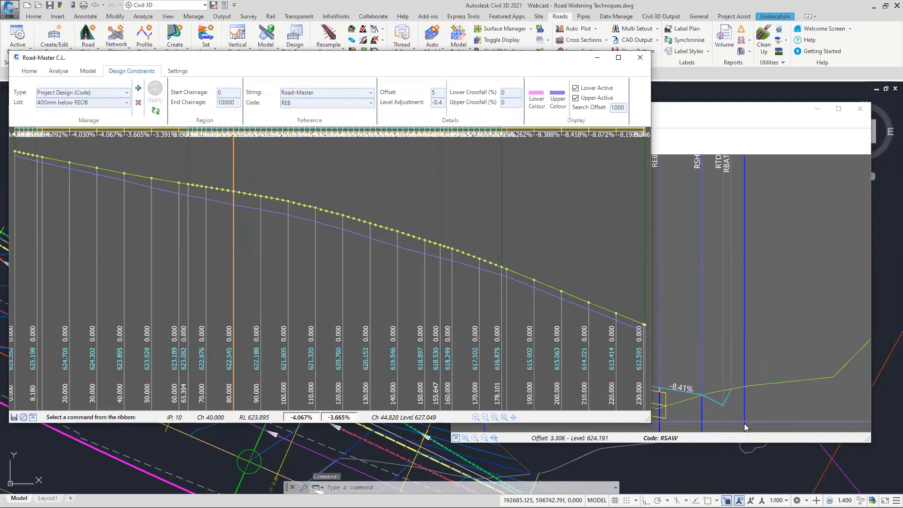
Close the Road-Master profile window, and move and enlarge the cross section viewer over the Table Drain profile.
click(701, 117)
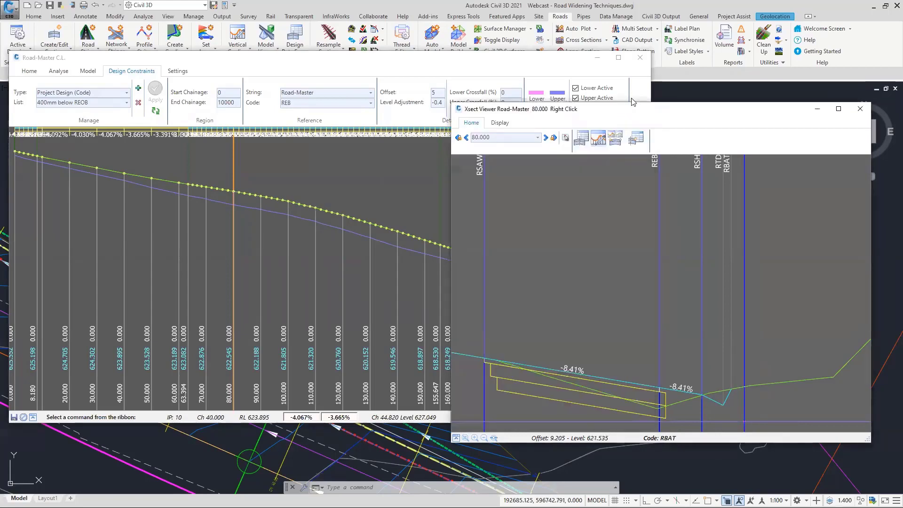
click(635, 60)
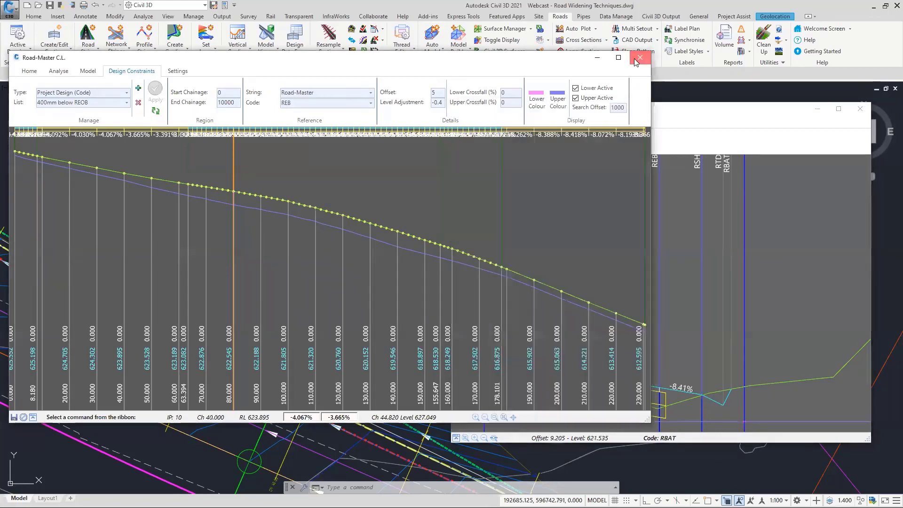
drag(624, 109, 490, 41)
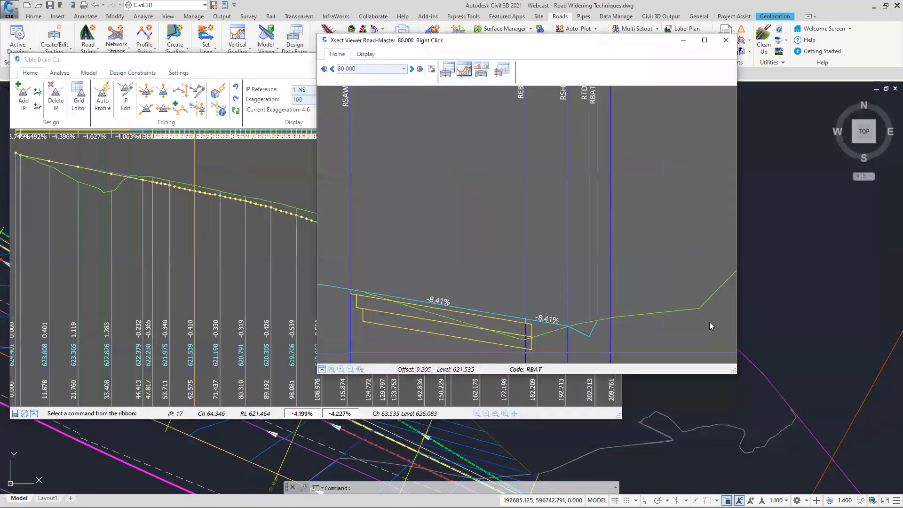
drag(732, 370, 886, 450)
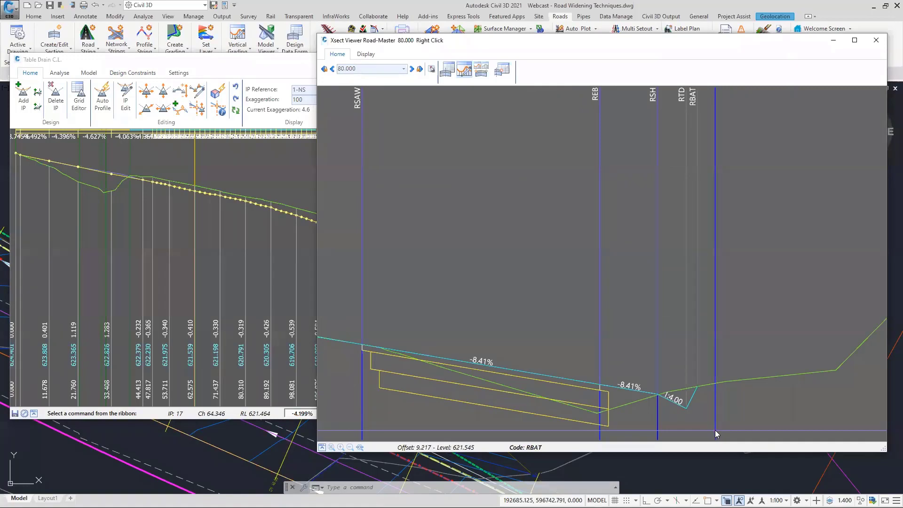
Check the Table Drain String Level entry in the default objects for the cross section view.
click(366, 53)
click(357, 70)
click(175, 182)
click(238, 179)
click(261, 180)
click(344, 183)
click(386, 179)
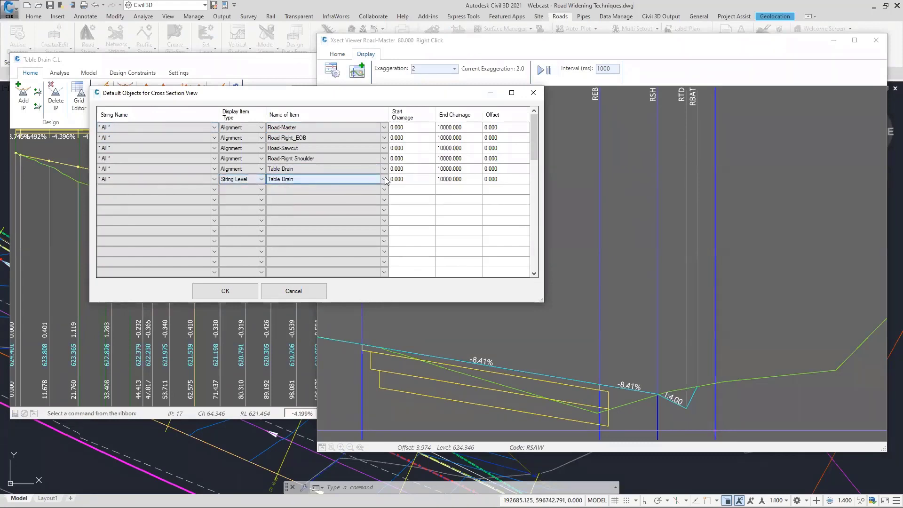
click(225, 292)
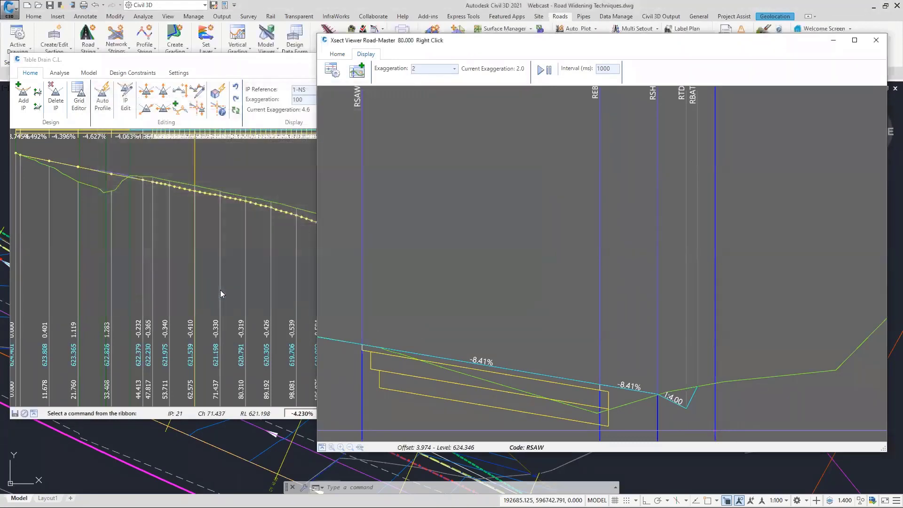
right_click(687, 287)
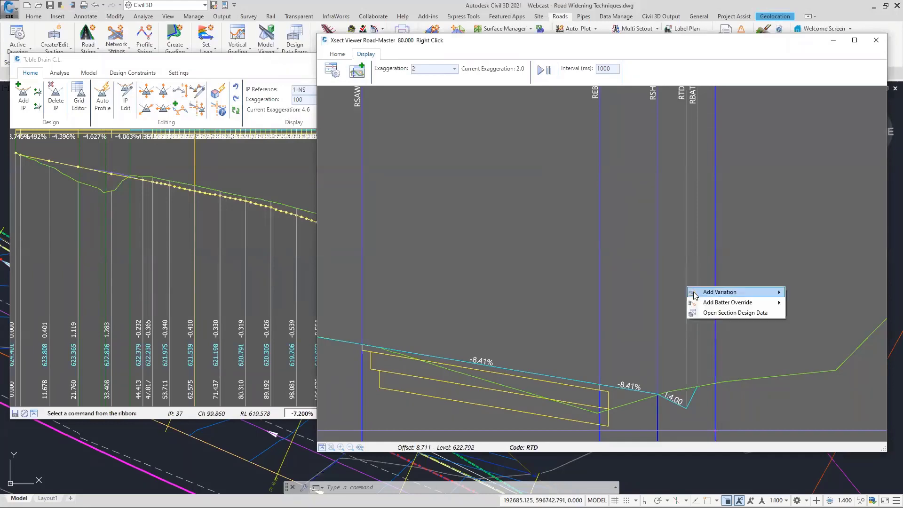
mouse_move(693, 295)
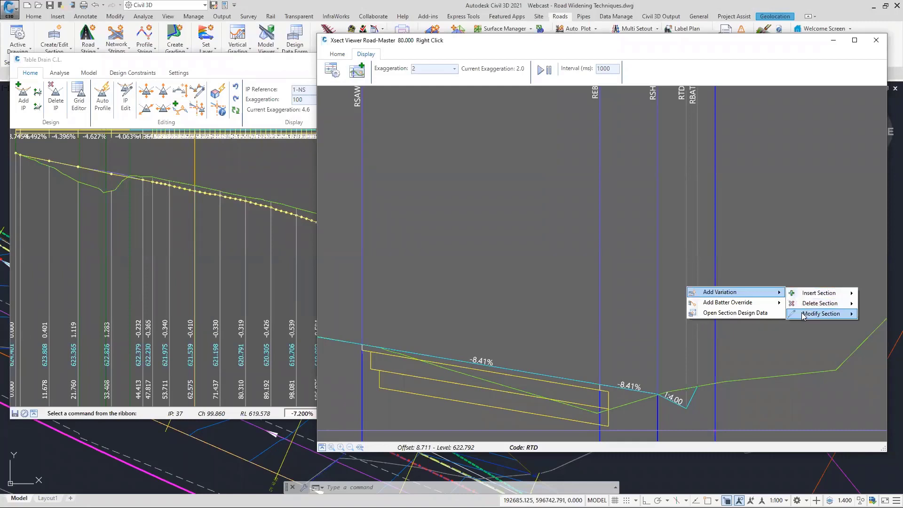
click(697, 44)
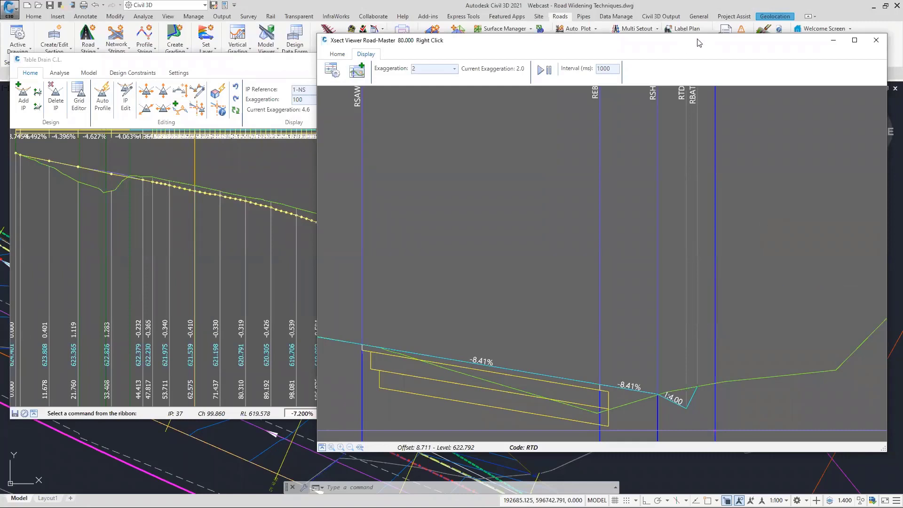
Move the cross section viewer aside and start a Match Code to String variation for code RTD.
drag(698, 40, 412, 33)
right_click(401, 162)
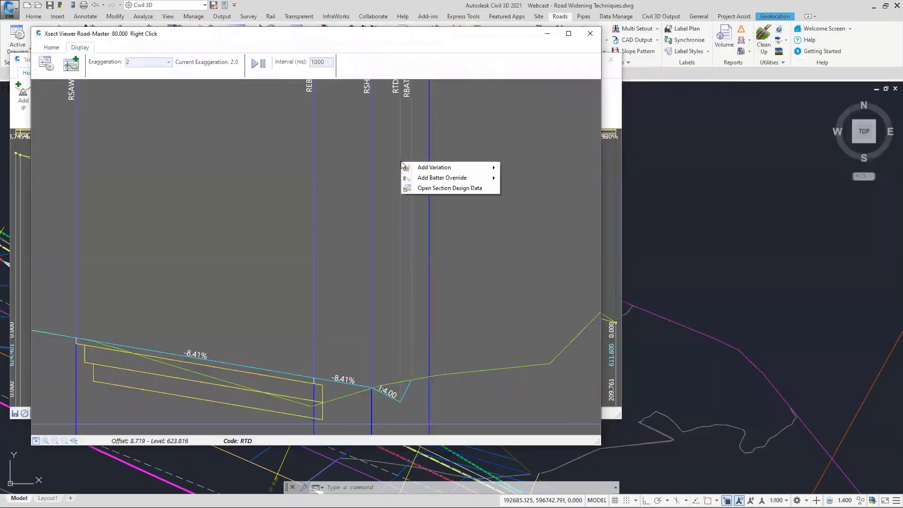
mouse_move(420, 166)
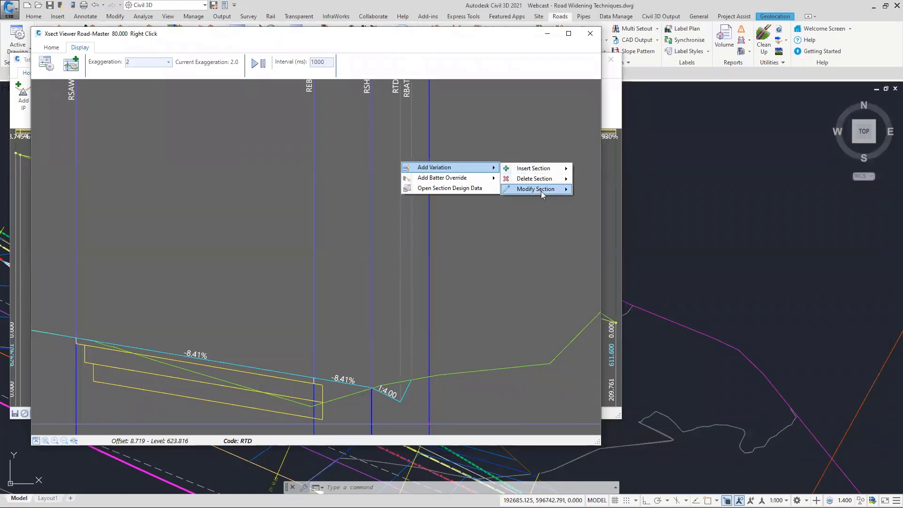
mouse_move(536, 189)
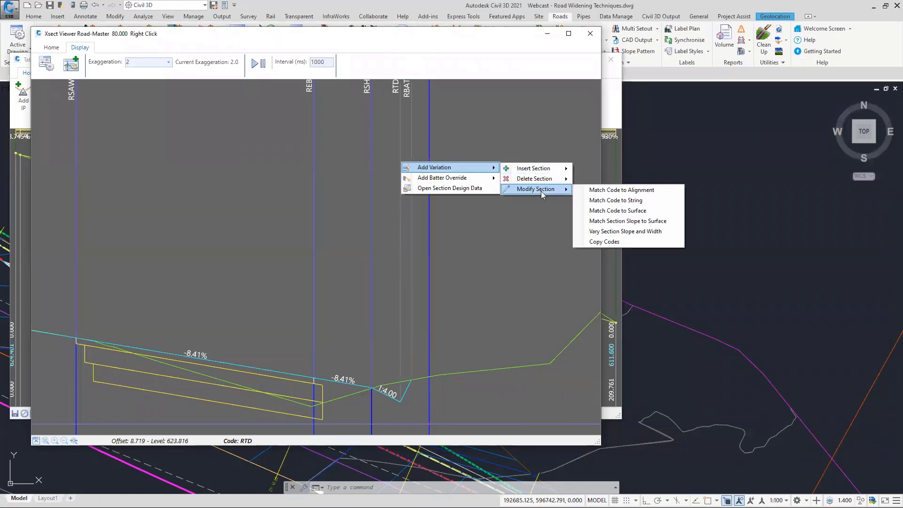
click(651, 202)
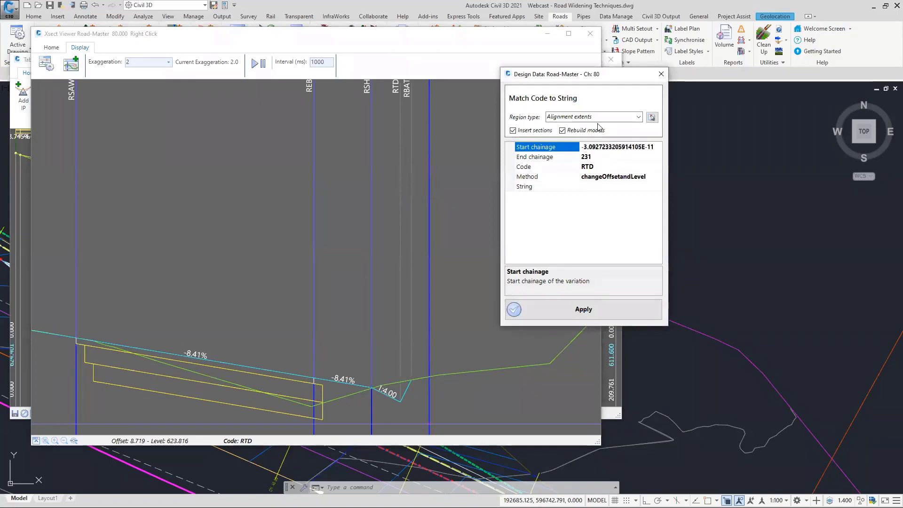
Match code RTD to string Table Drain over the alignment extents using changeOffsetandLevel, and apply the variation.
click(605, 148)
click(600, 187)
click(657, 186)
click(642, 196)
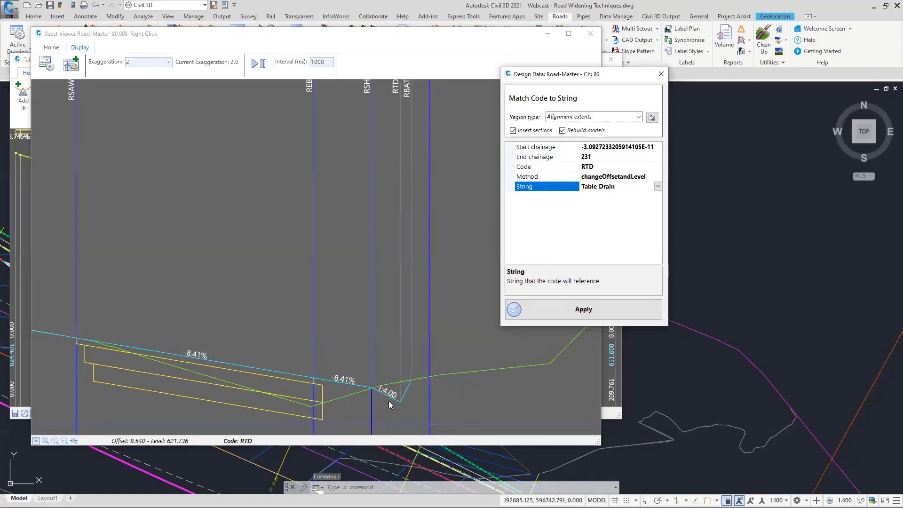
click(445, 426)
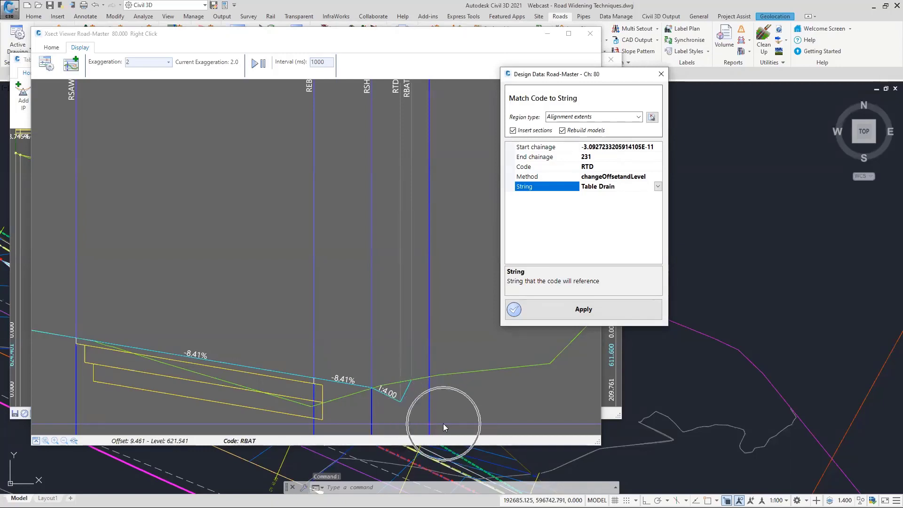
click(579, 311)
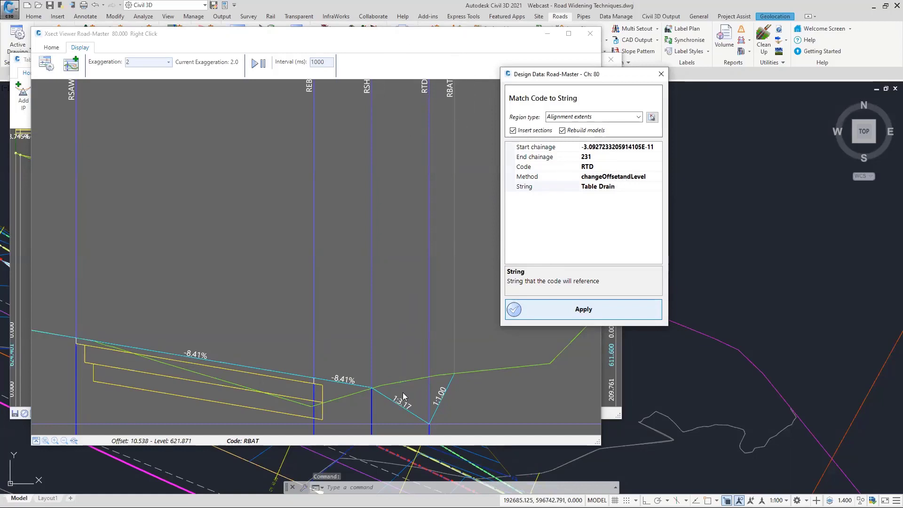
click(429, 423)
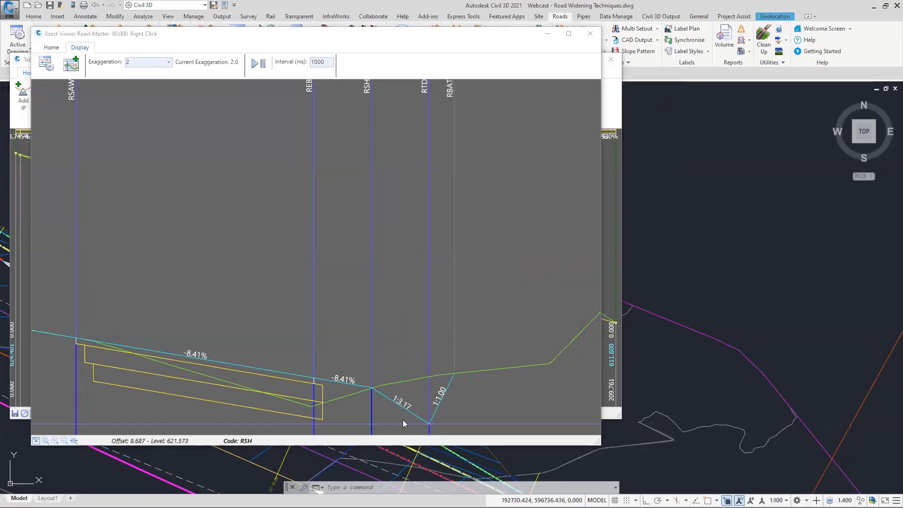
Open the section design data at chainage 80 and select the Match Code to String variation for RTD.
right_click(394, 199)
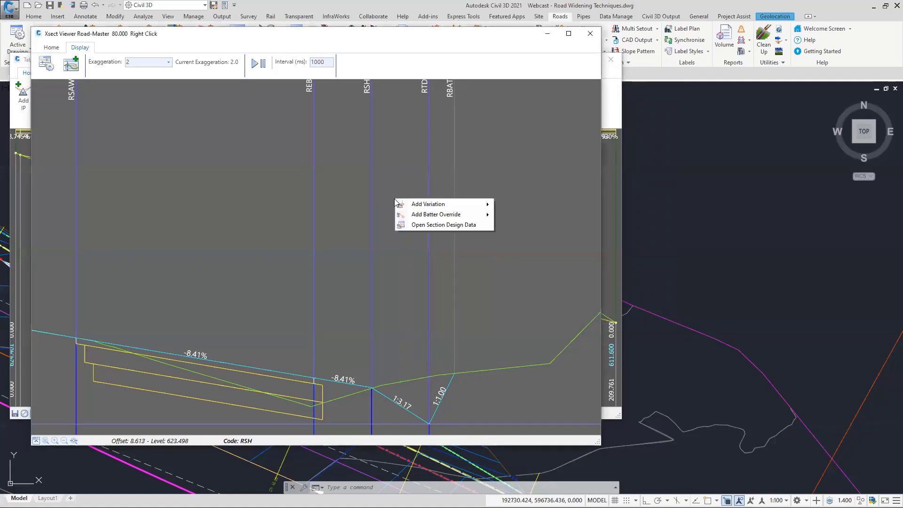
click(440, 224)
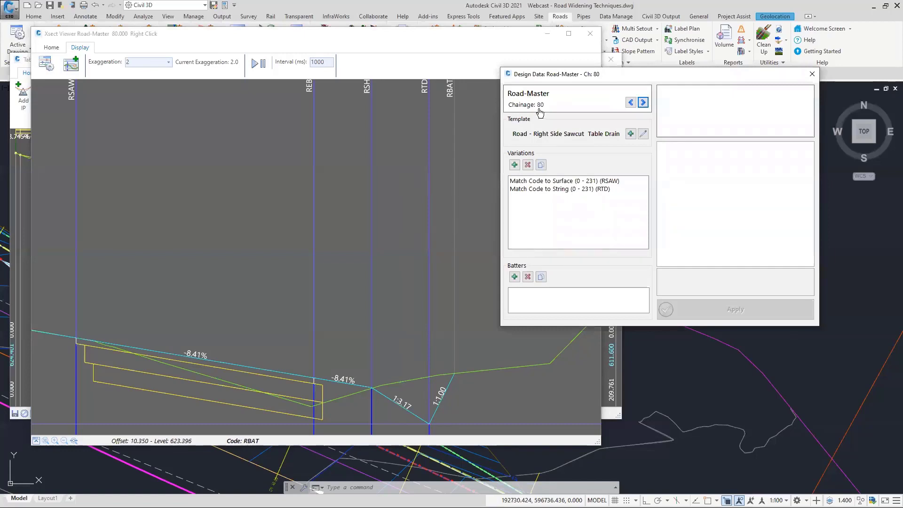
key(ctrl)
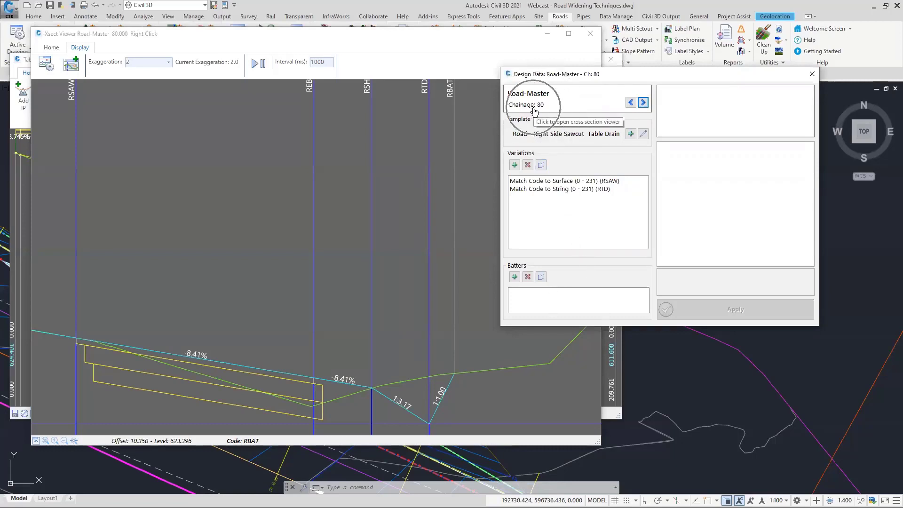
click(592, 189)
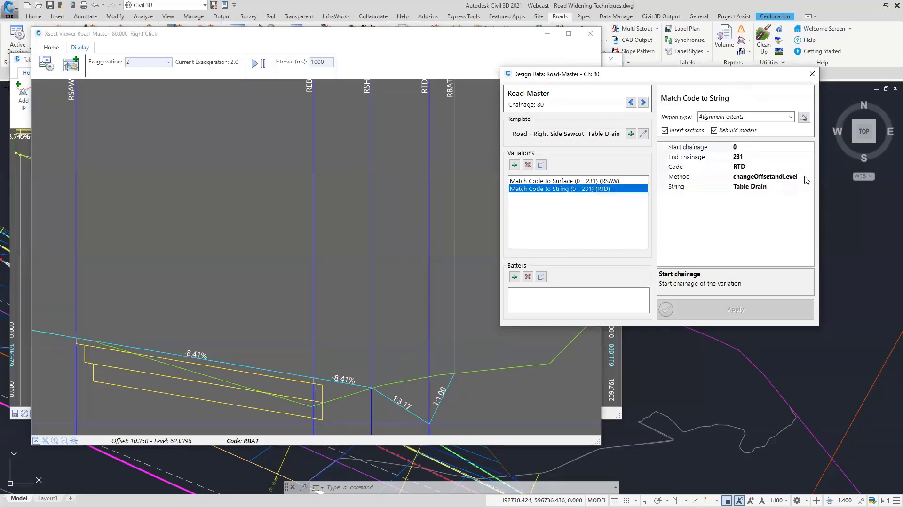
Set the RTD variation's method to holdLevelChangeOffset, apply it and examine the drain in the cross section.
click(807, 180)
click(810, 177)
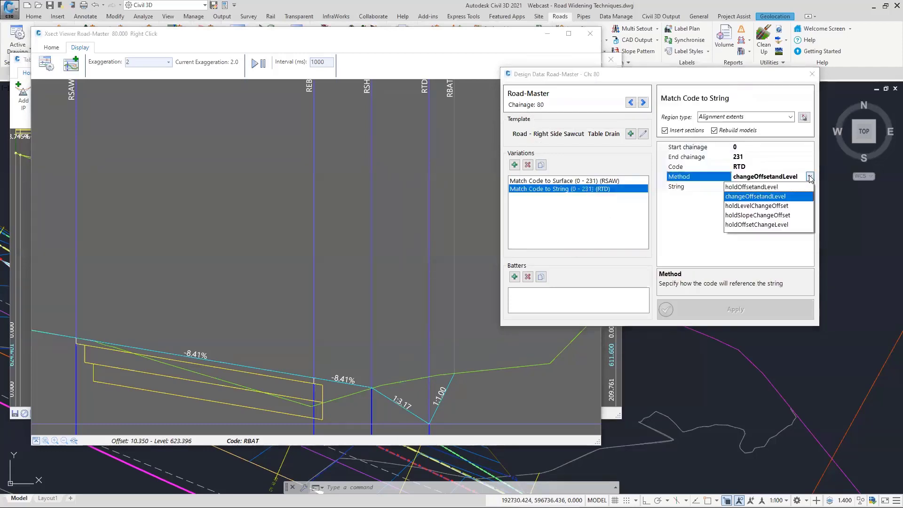
click(758, 207)
click(743, 312)
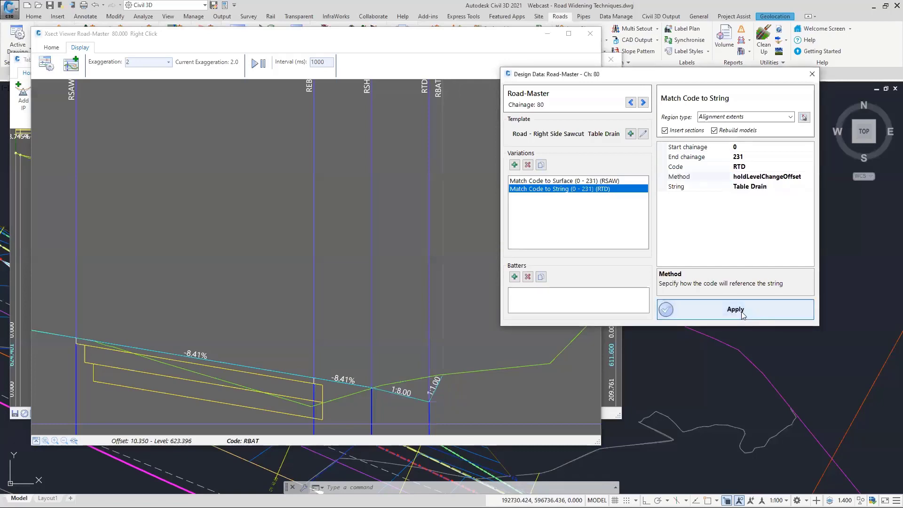
click(393, 400)
click(428, 401)
Set the RTD variation's method to holdOffsetChangeLevel, apply it and examine the drain in the cross section.
click(807, 176)
click(810, 177)
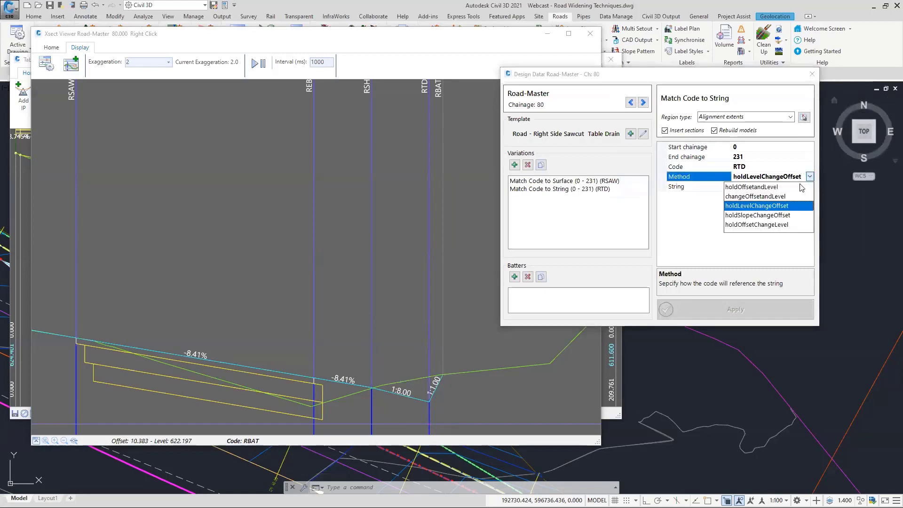
click(751, 225)
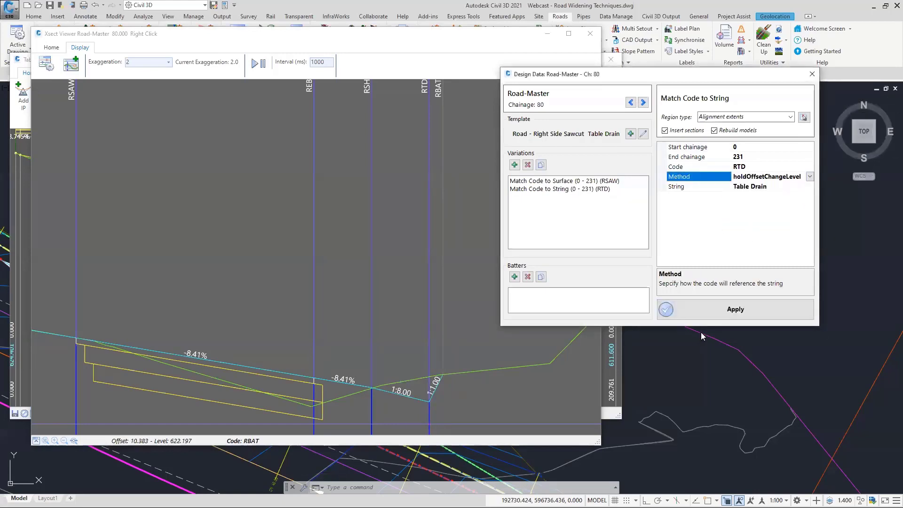
click(731, 311)
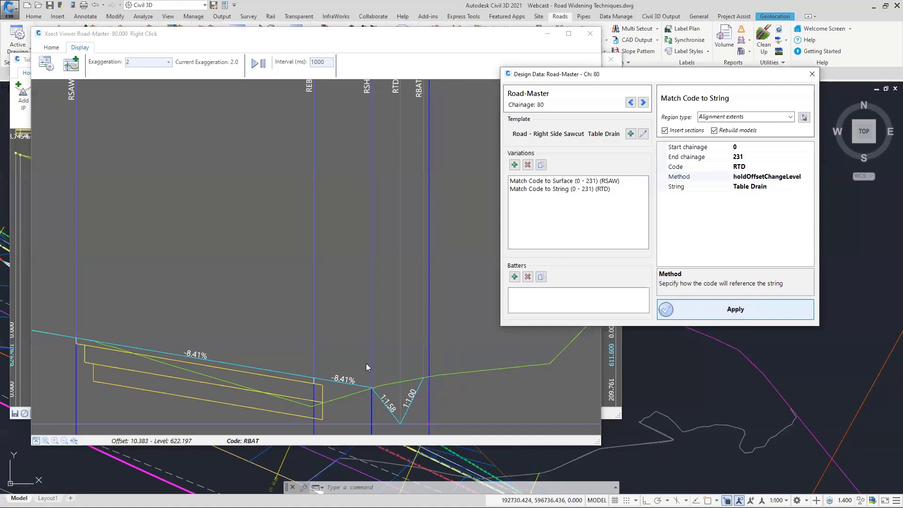
click(429, 426)
Set the RTD variation's method to holdSlopeChangeOffset, apply it and examine the drain in the cross section.
click(800, 177)
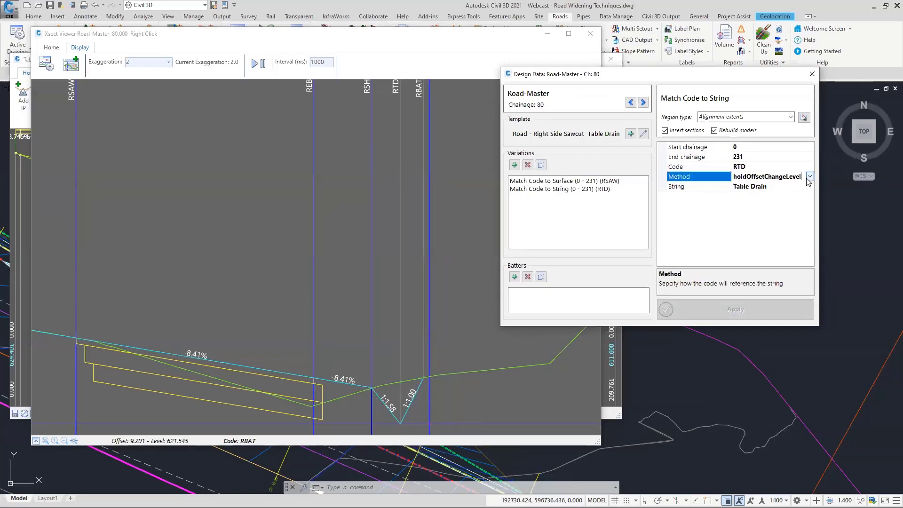
click(809, 178)
click(761, 217)
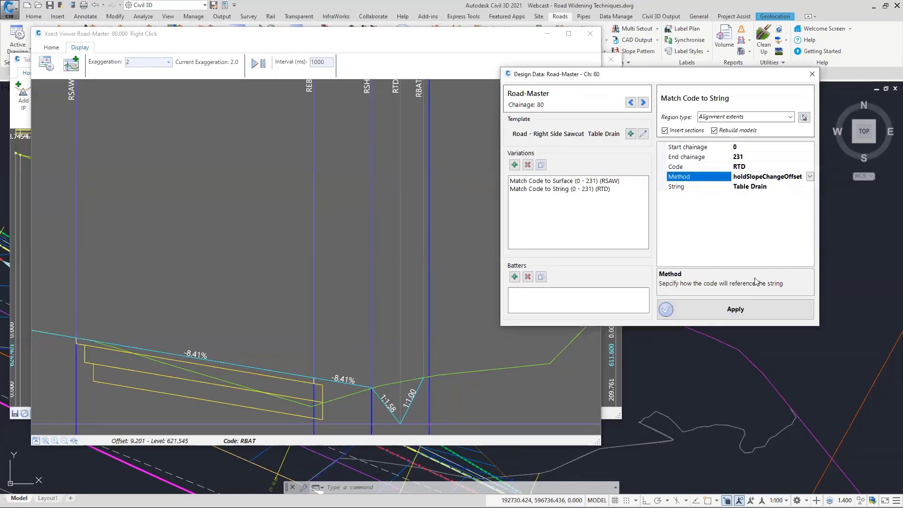
click(726, 310)
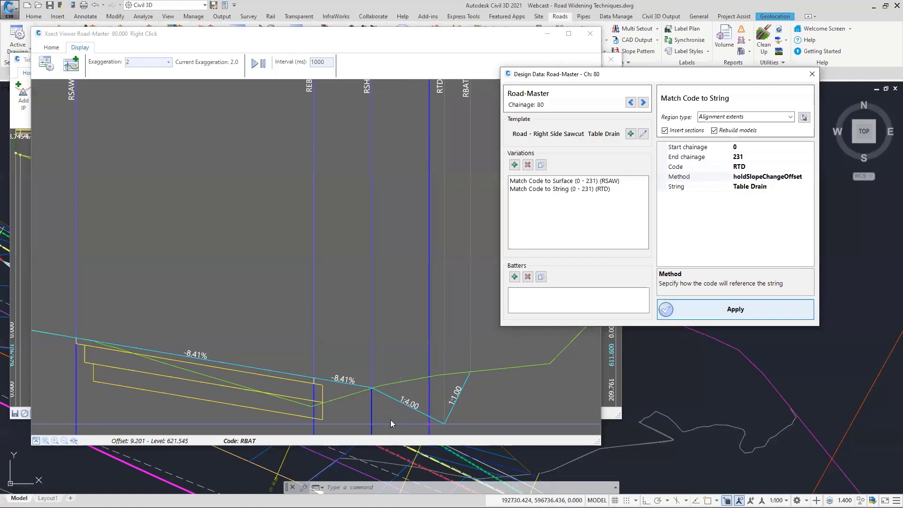
click(406, 402)
click(431, 426)
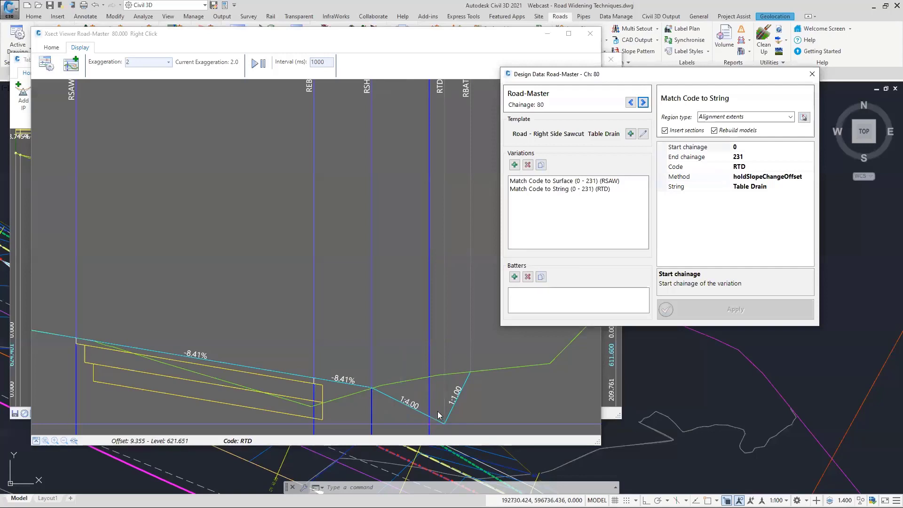
Move the cross section viewer aside and close the Table Drain long section window.
click(472, 41)
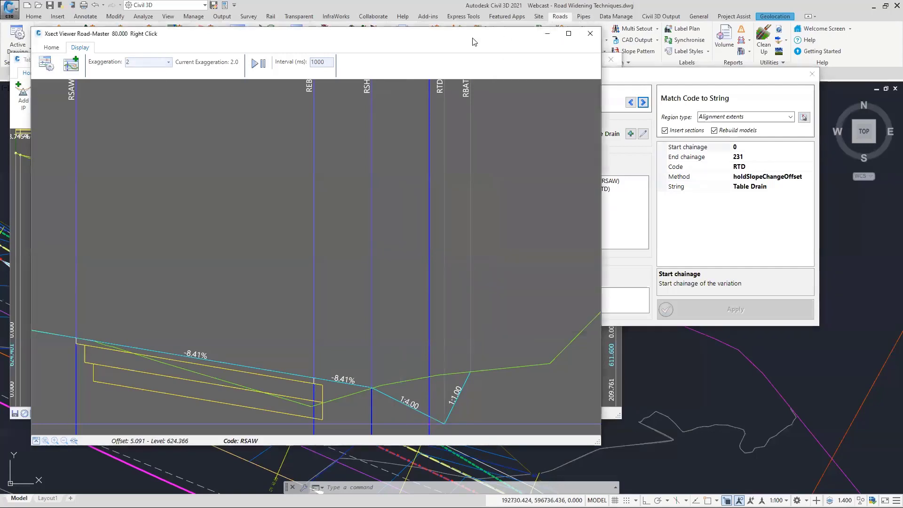
drag(473, 41, 718, 44)
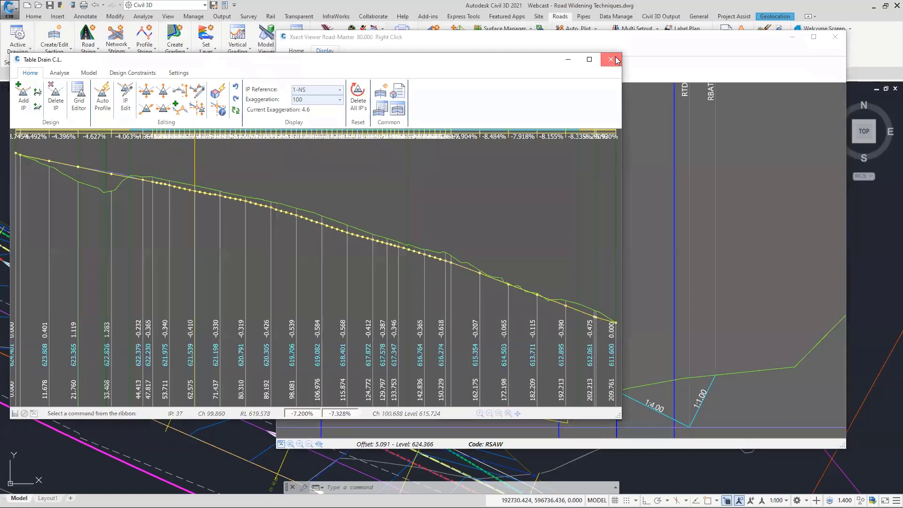
click(611, 59)
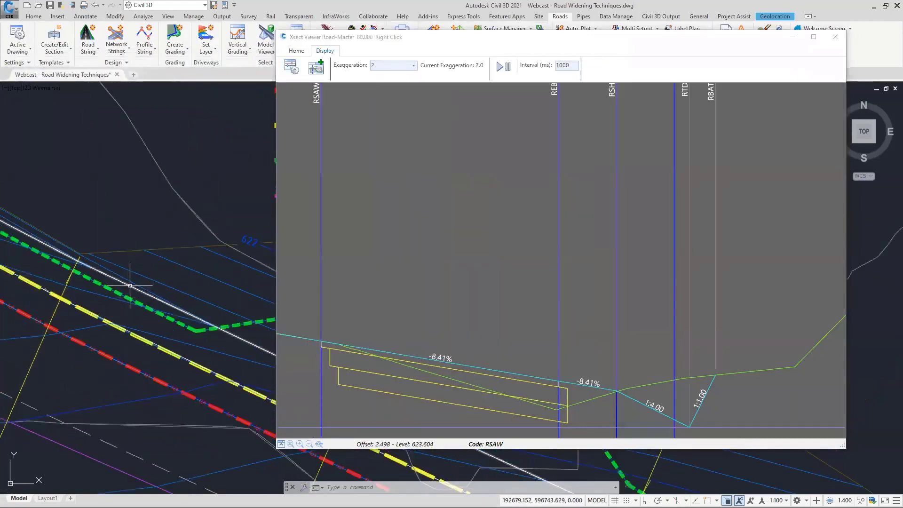
Examine the proposed table drain invert line and the road sections in plan along the widening.
scroll(131, 301, down, 2)
scroll(124, 310, up, 1)
scroll(115, 315, up, 1)
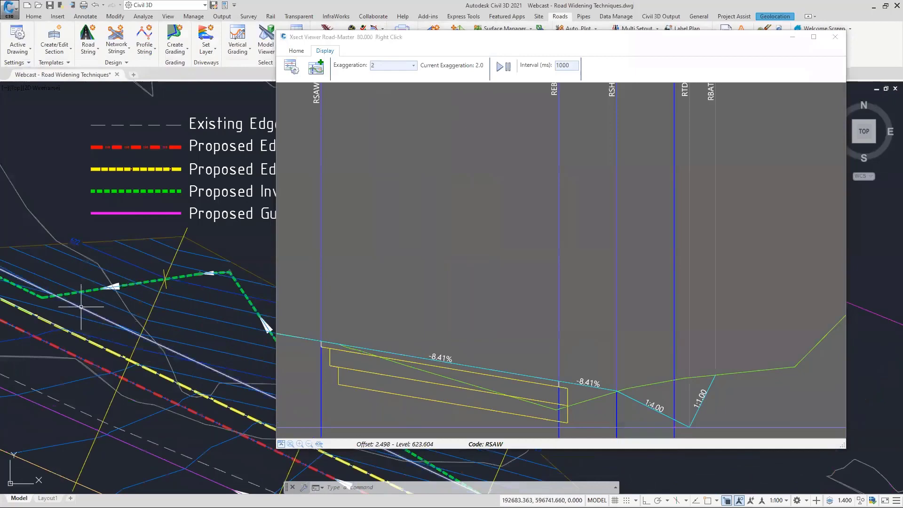
middle_drag(91, 253, 256, 356)
scroll(236, 355, down, 2)
mouse_move(45, 245)
middle_down()
mouse_move(184, 367)
mouse_move(16, 214)
middle_up()
scroll(43, 308, up, 5)
scroll(16, 213, down, 5)
scroll(16, 213, down, 2)
middle_drag(227, 353, 83, 289)
scroll(88, 262, up, 2)
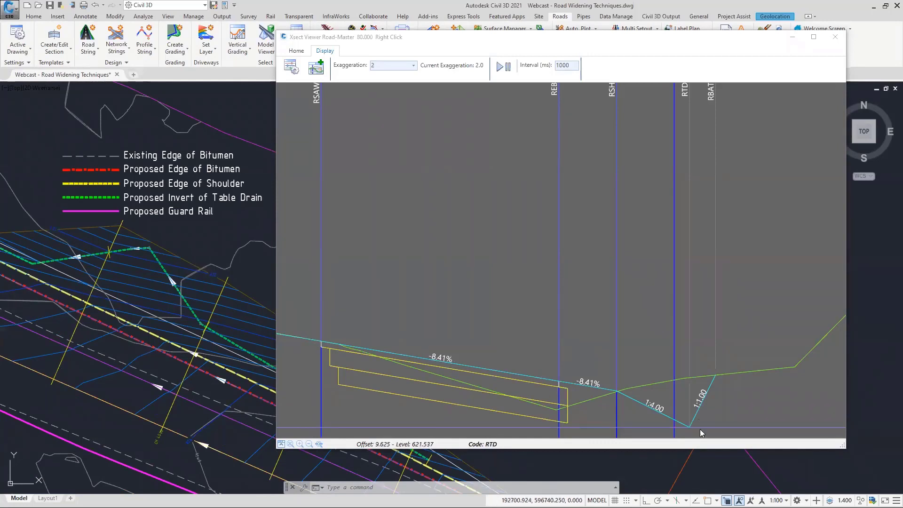
Uncover the Road-Master design data form behind the cross section viewer and close it.
click(675, 429)
click(577, 33)
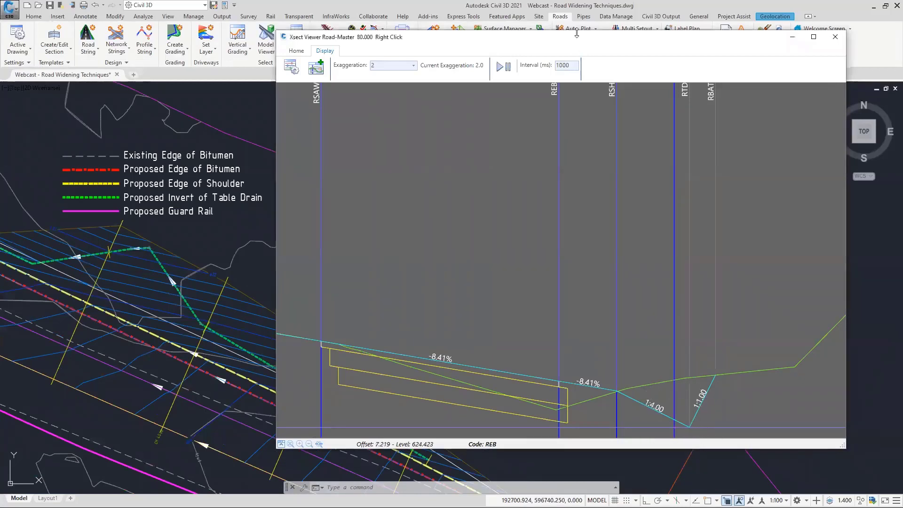
drag(577, 33, 588, 88)
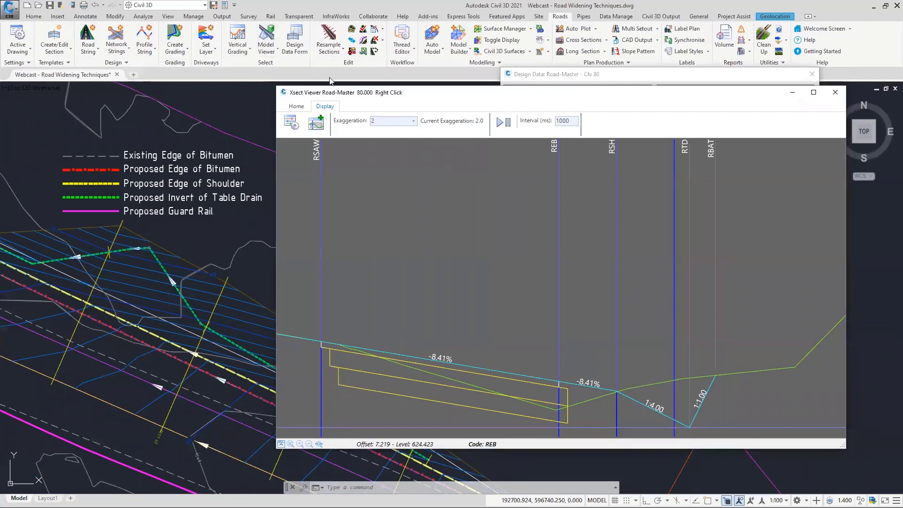
click(587, 74)
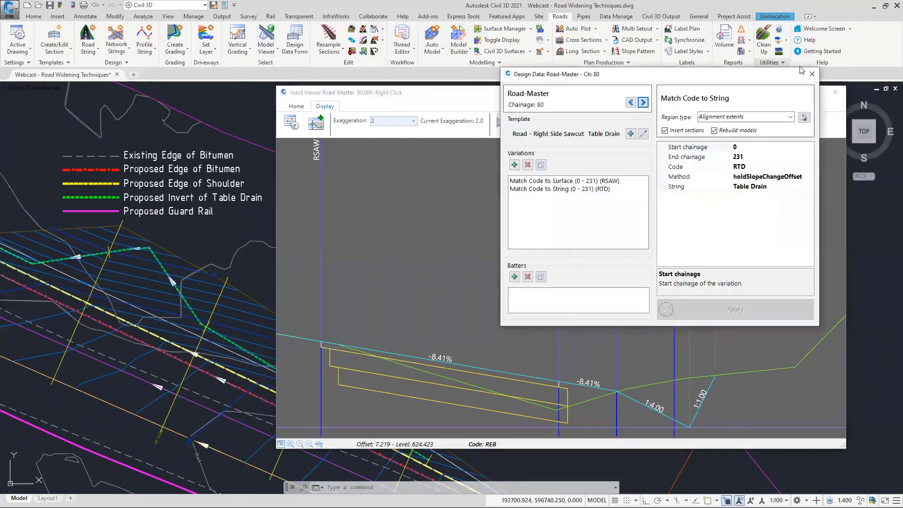
click(817, 66)
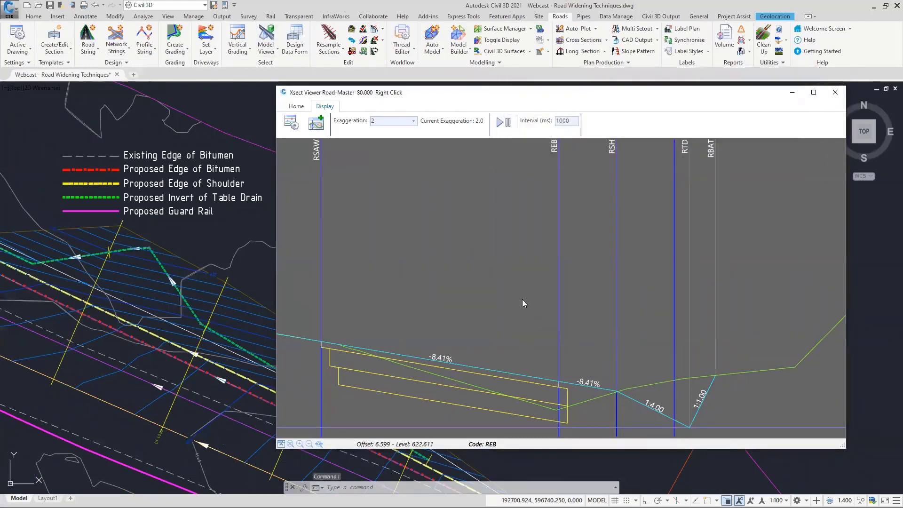
Create a new thread named "Table Drain UPdate" in the Thread Editor.
click(402, 51)
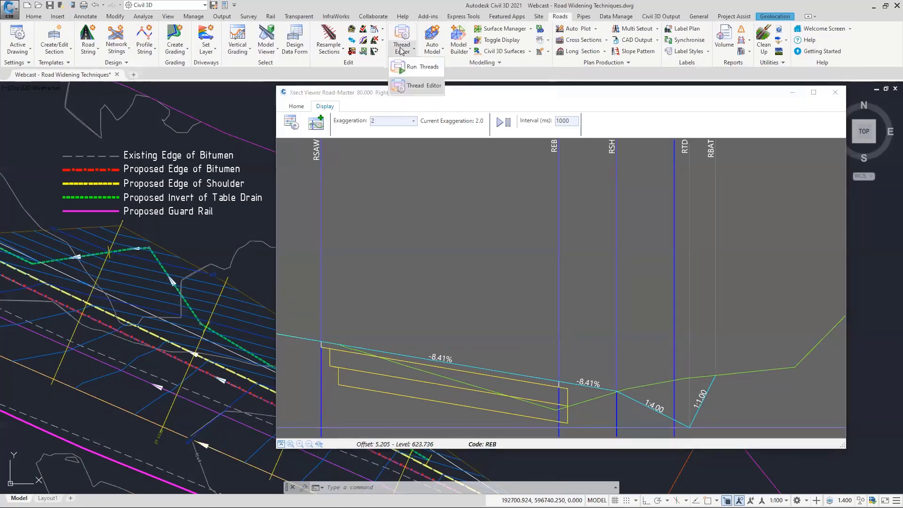
click(421, 87)
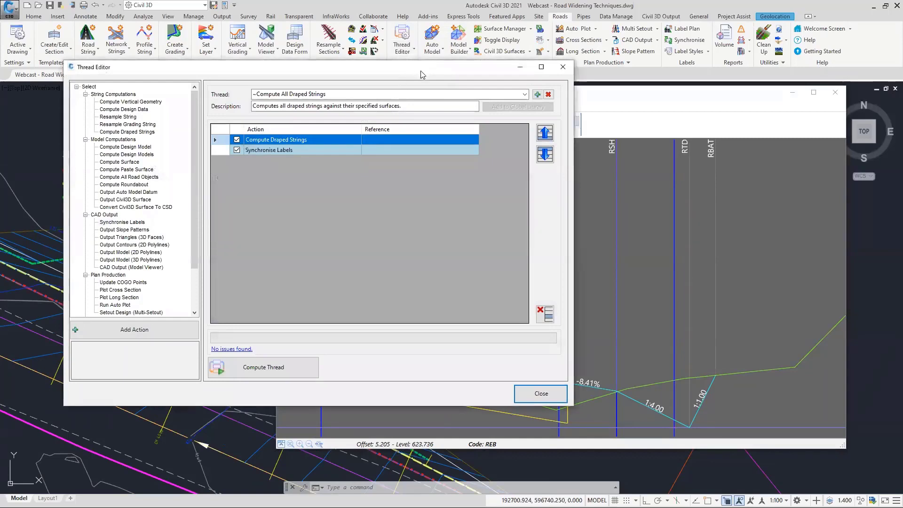
drag(422, 75, 641, 108)
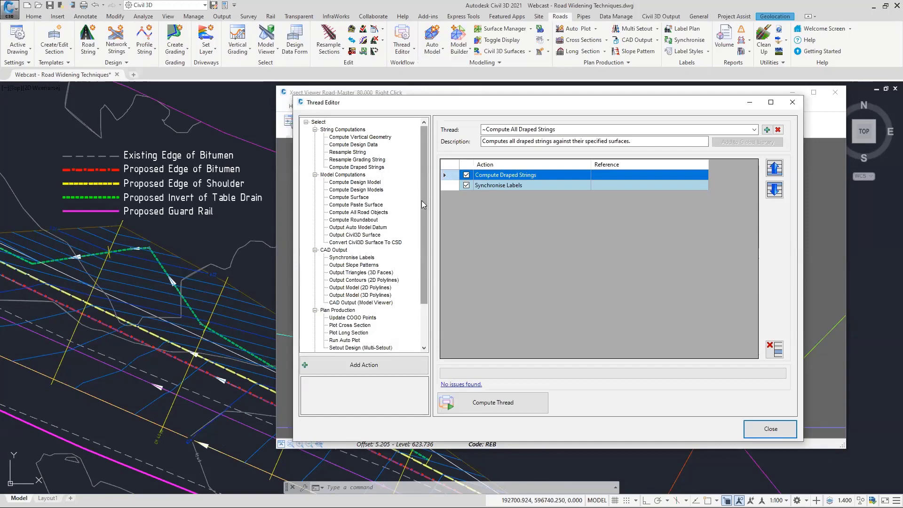
click(767, 130)
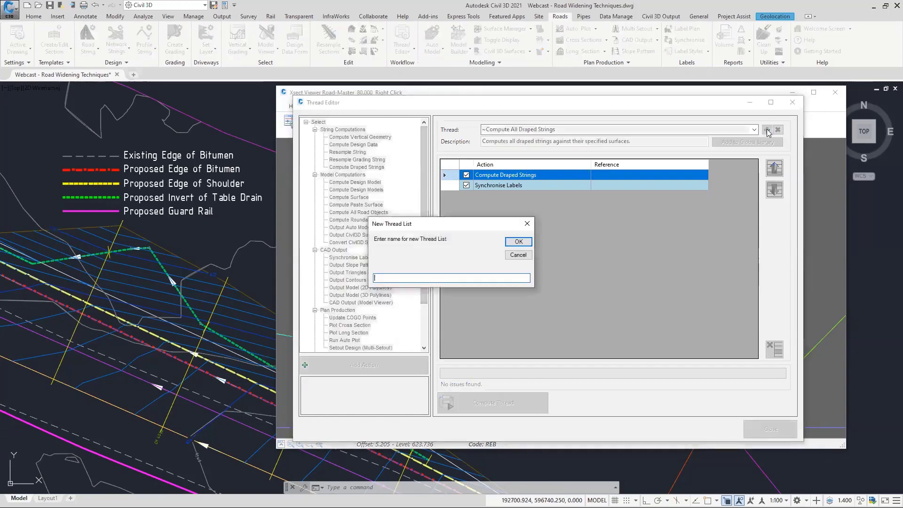
text(Table Drain UPdate)
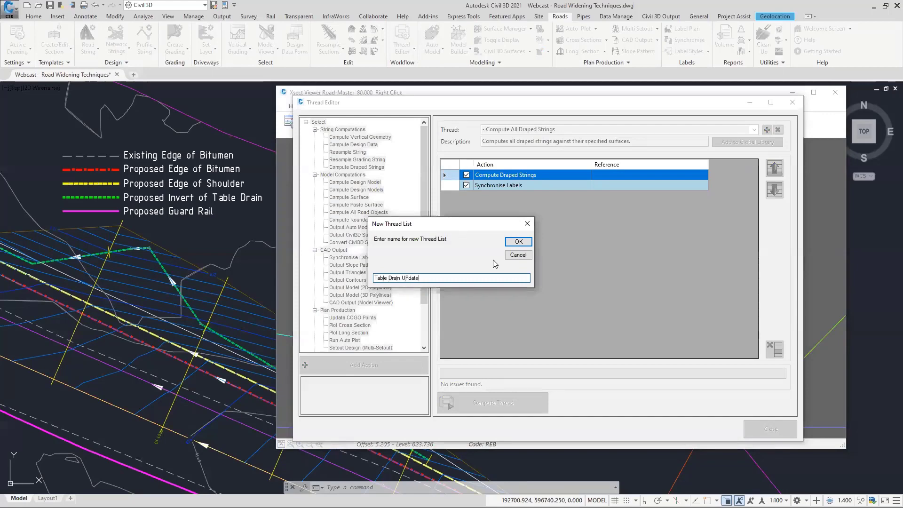
click(509, 241)
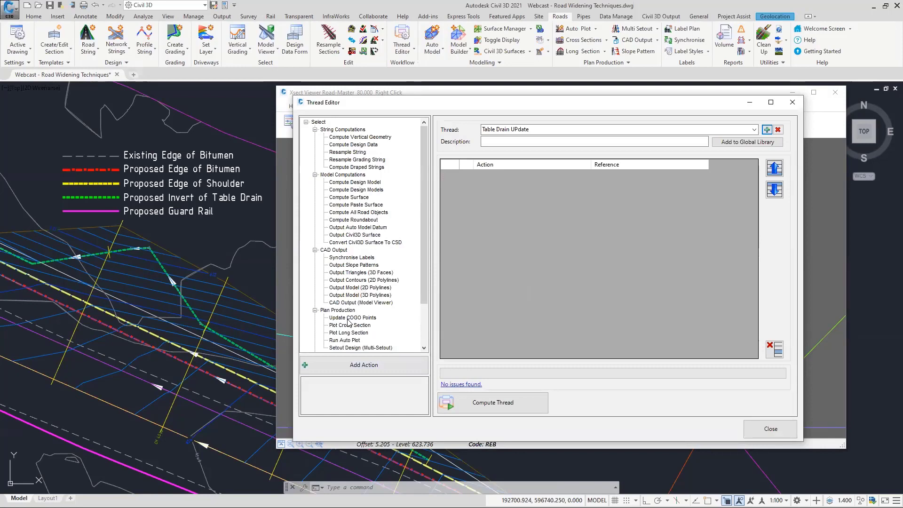
Add a Compute Vertical Geometry action for Table Drain to the thread, compute it and close the editor.
click(360, 138)
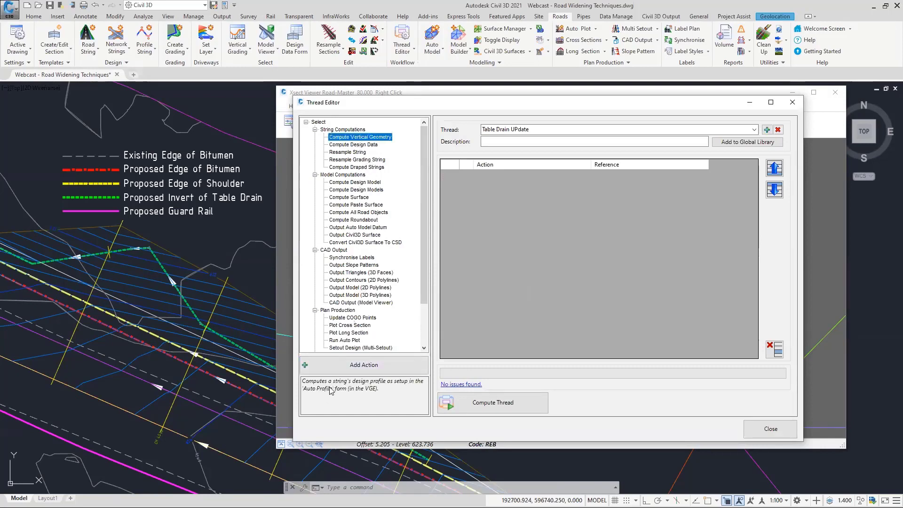
click(358, 366)
click(142, 163)
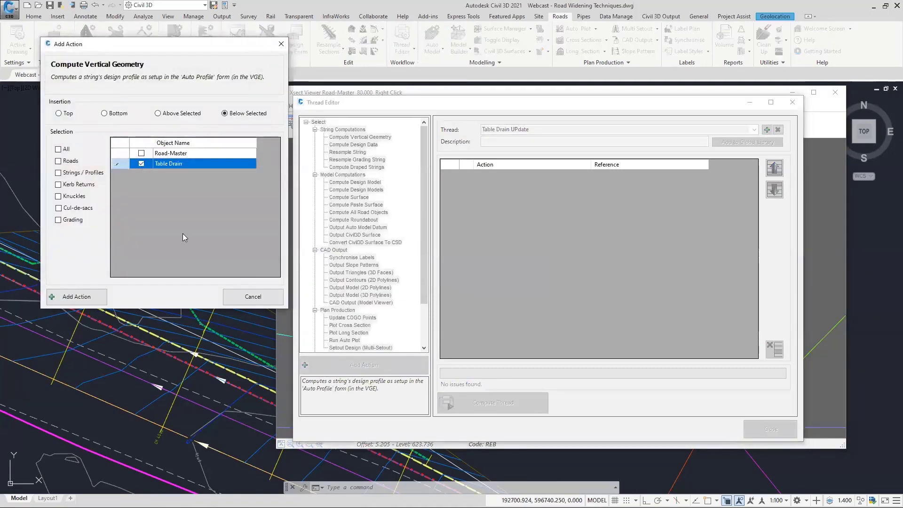
click(73, 296)
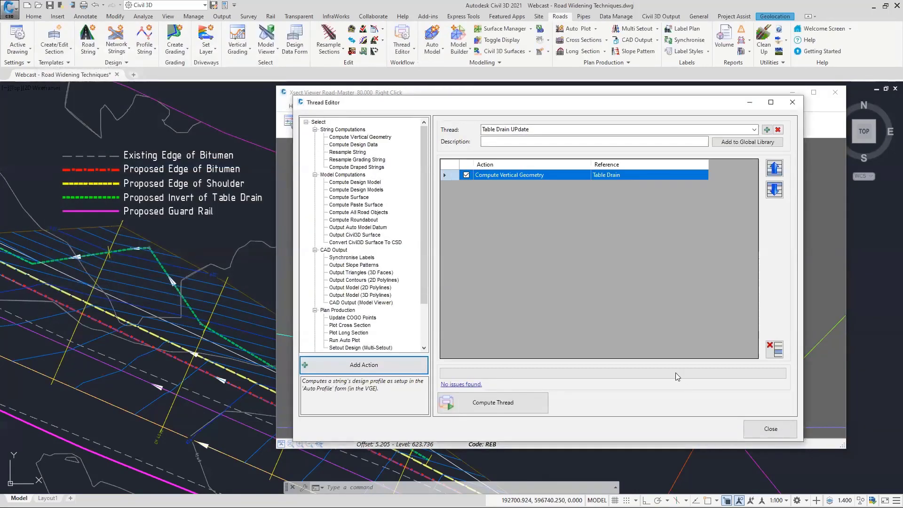
click(499, 413)
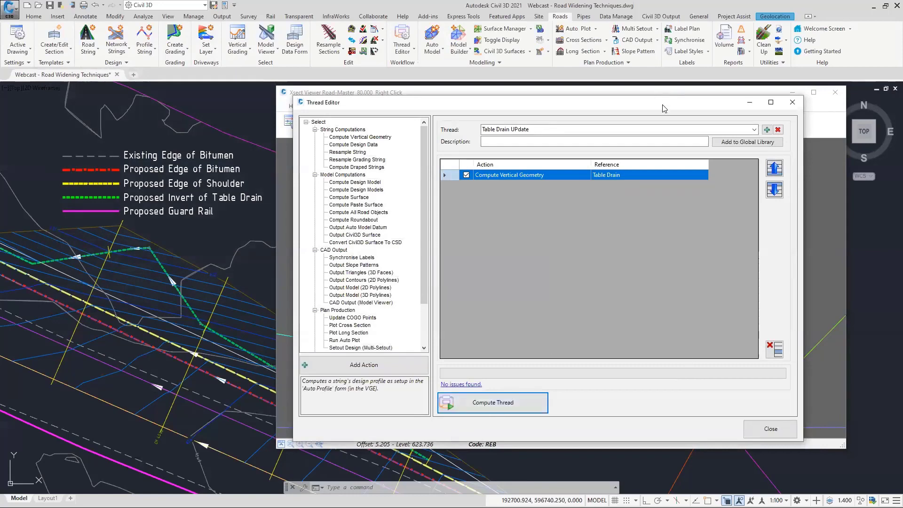
drag(664, 108, 436, 97)
click(564, 92)
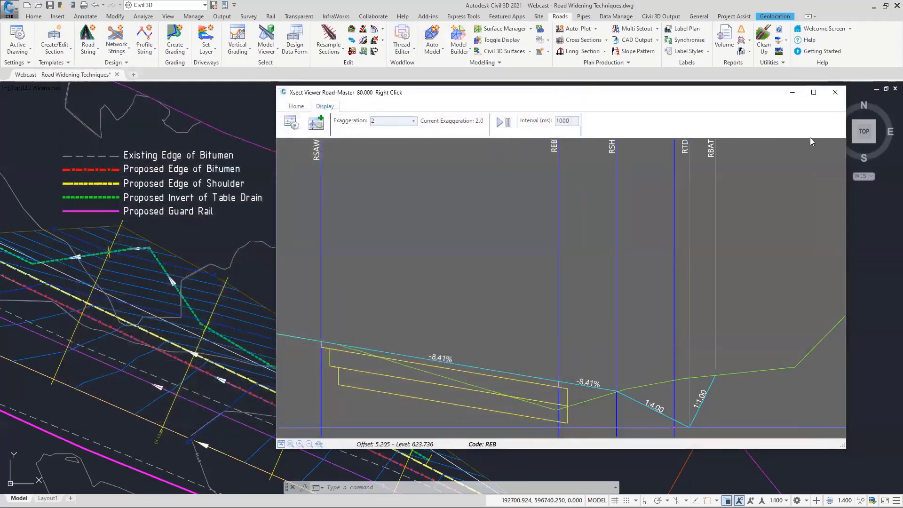
View the threads available to run, and close the list and the cross section viewer without computing any.
click(403, 49)
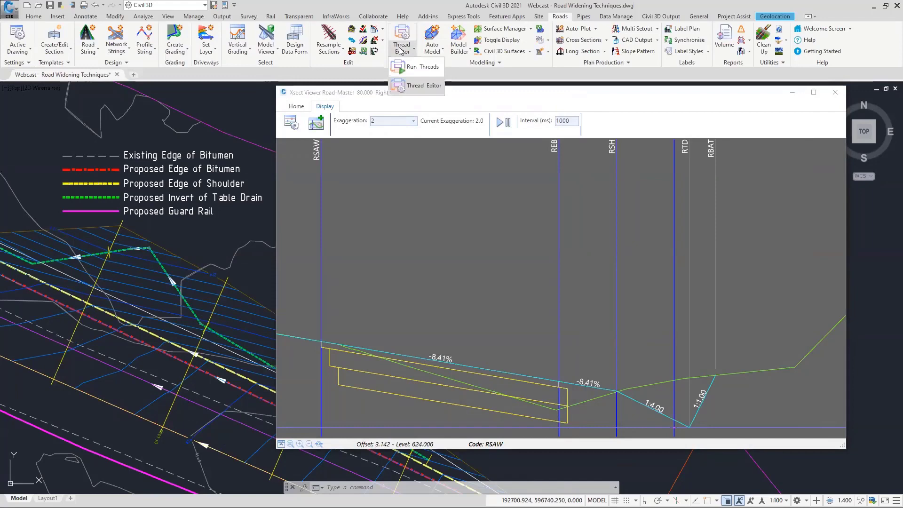
click(413, 70)
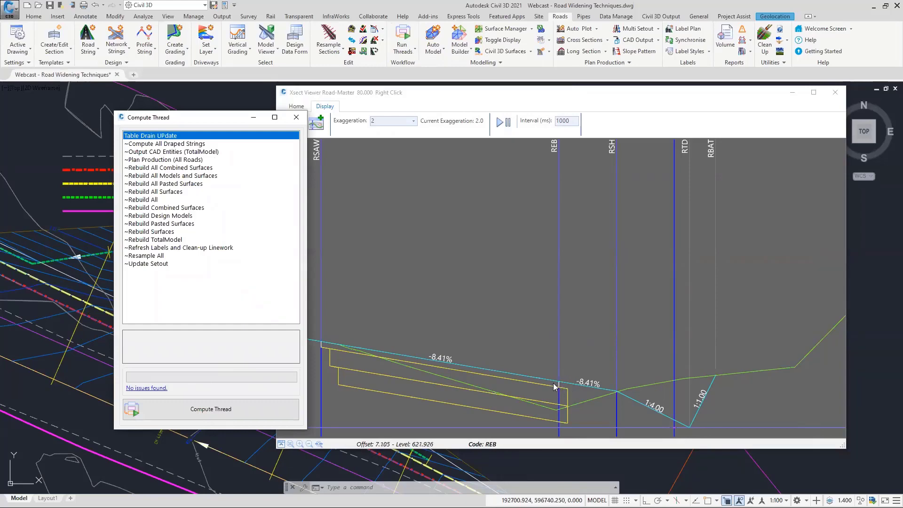
click(297, 119)
click(836, 92)
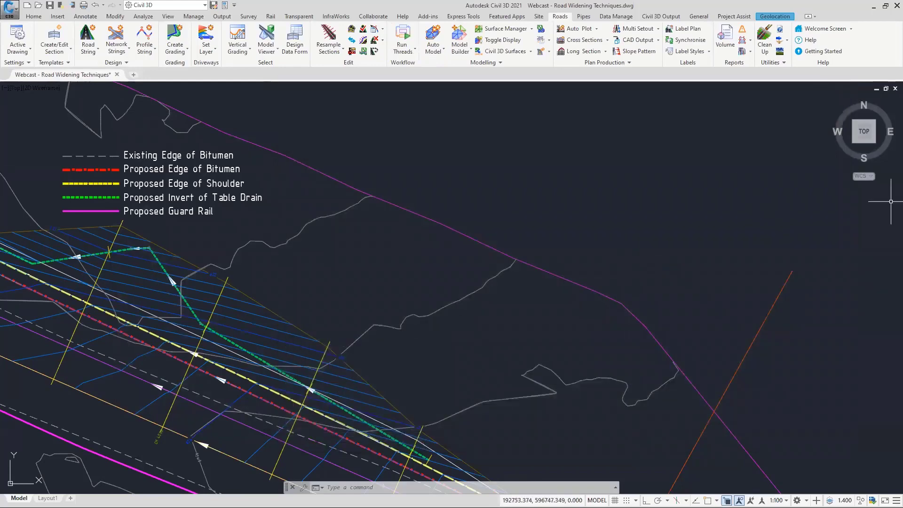
Close the road widening drawing, packing the Civil Site Design data into the file.
scroll(426, 224, down, 3)
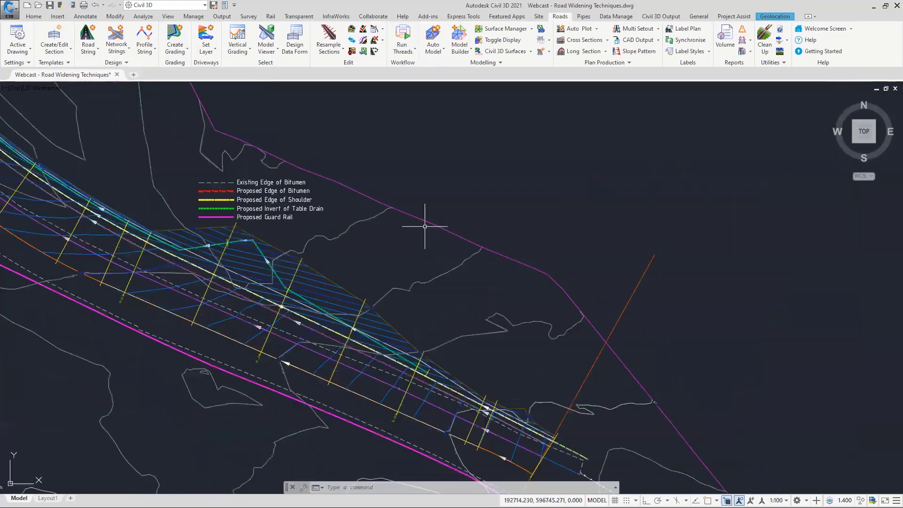
click(116, 74)
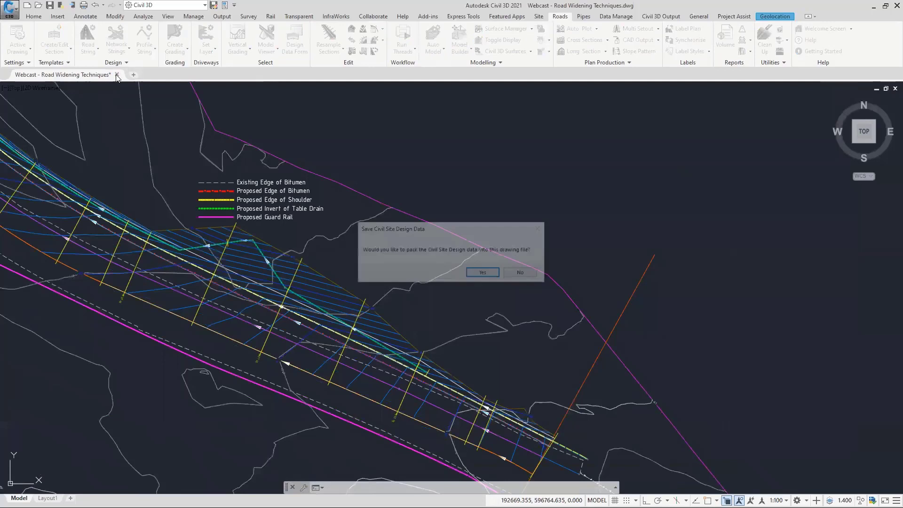
click(489, 273)
click(524, 289)
click(442, 280)
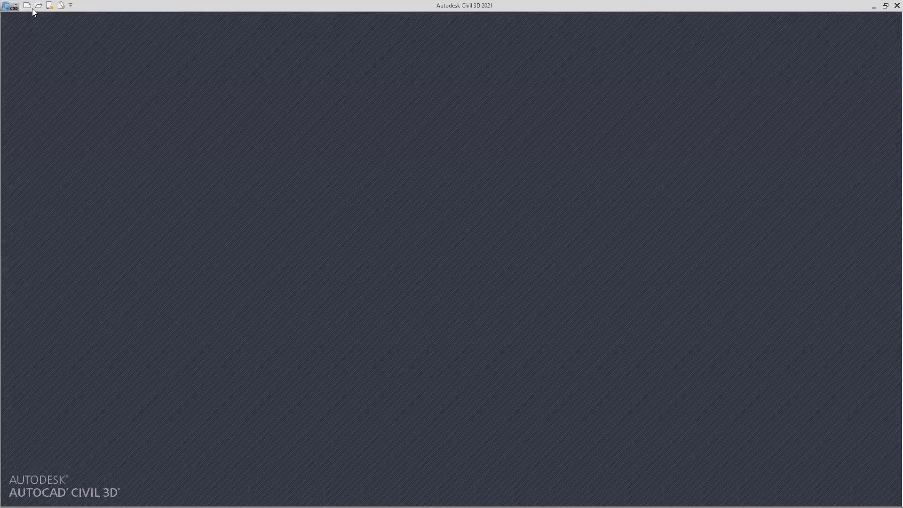
Open "Webcast - Road Widening Techniques - Part 2.dwg" from the Live folder and unpack its Civil Site Design data.
click(38, 6)
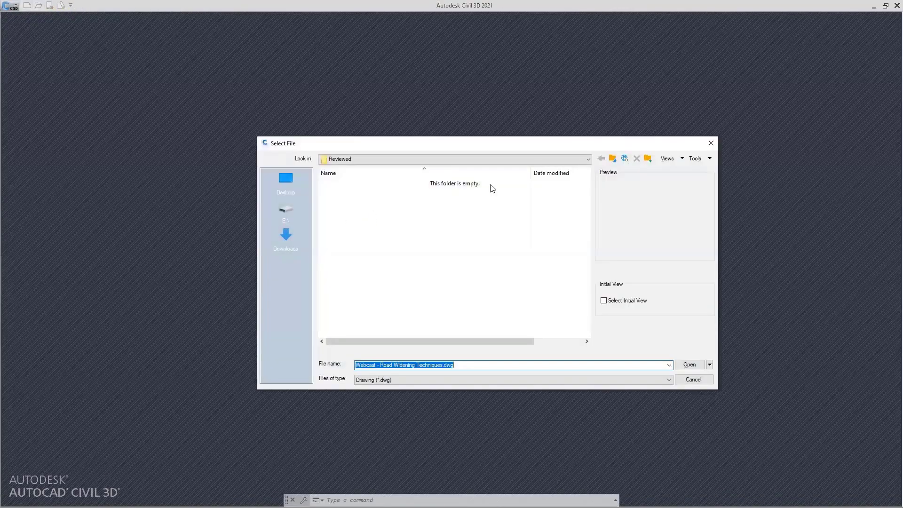
click(613, 158)
double_click(361, 188)
click(361, 191)
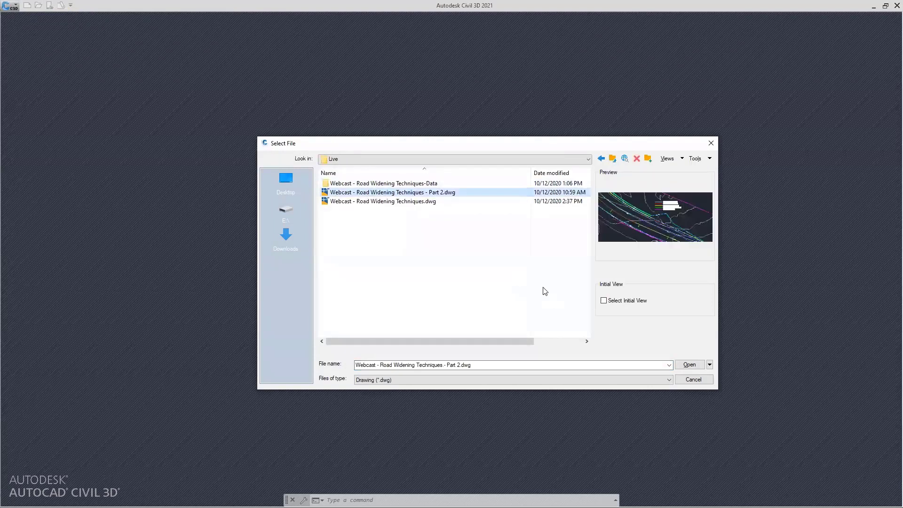
click(428, 194)
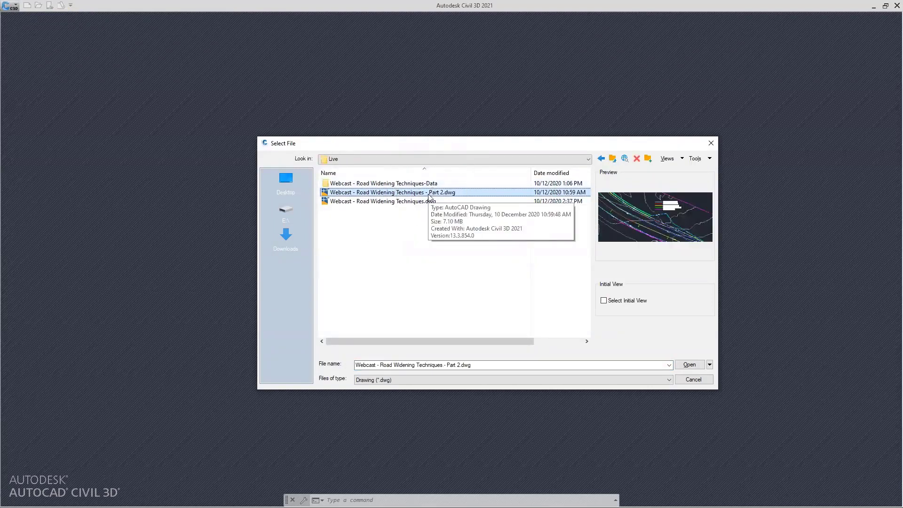
click(690, 364)
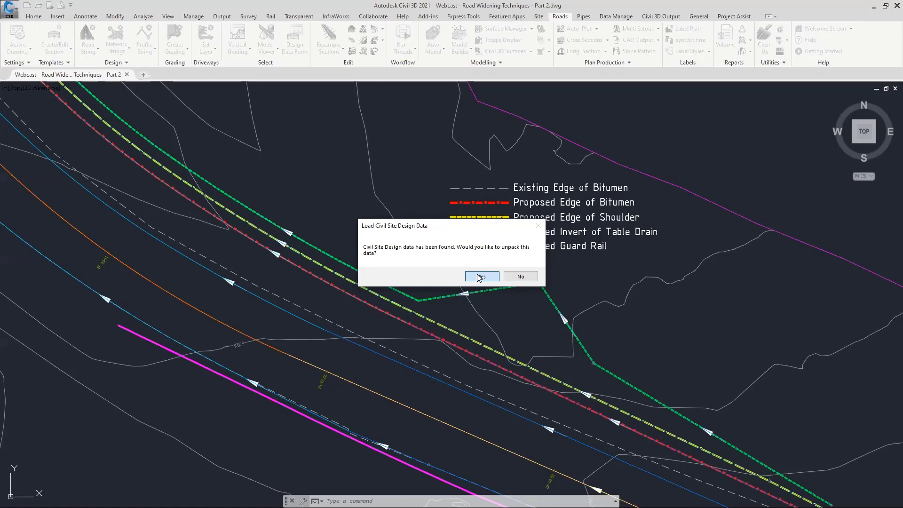
click(484, 276)
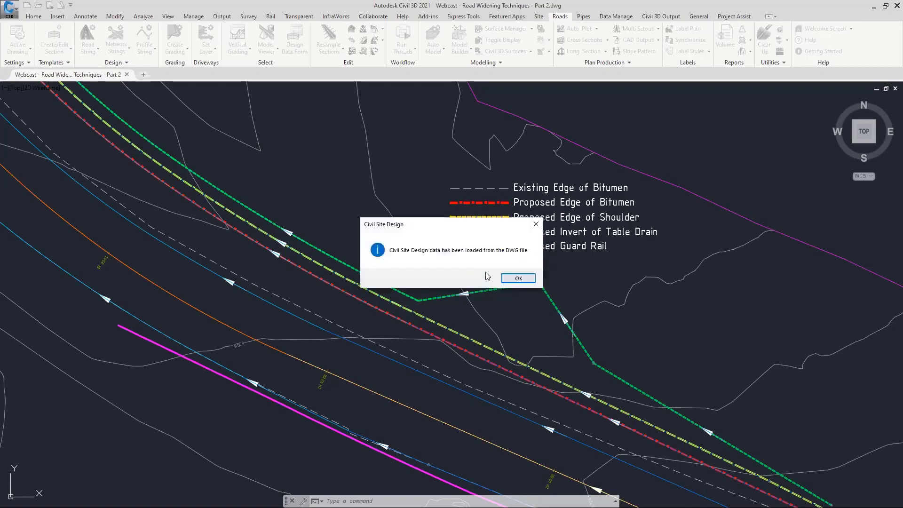
Acknowledge the loaded Civil Site Design data and erase the blue cross section linework from the drawing.
click(519, 278)
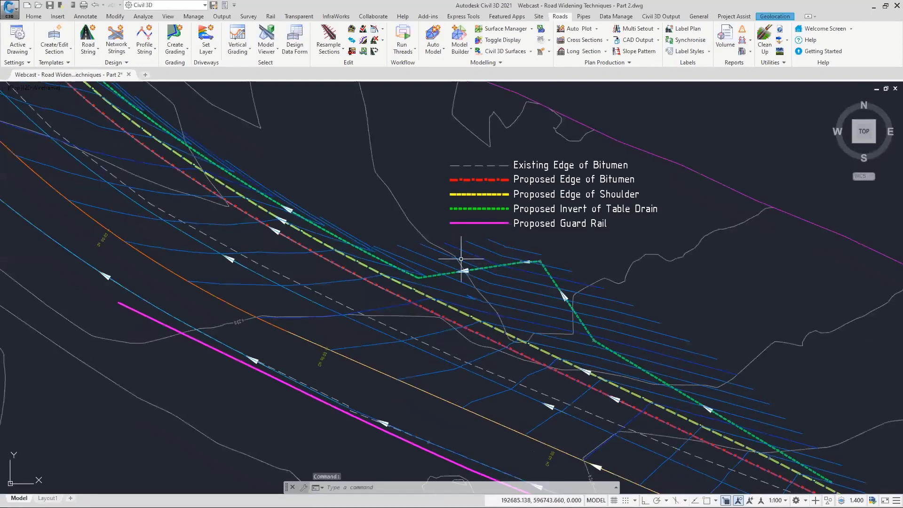
click(601, 277)
key(Delete)
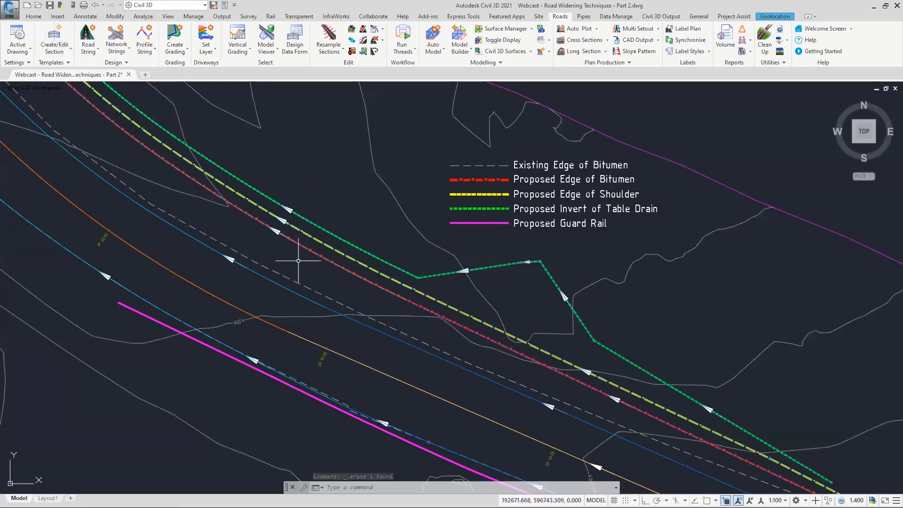
click(321, 256)
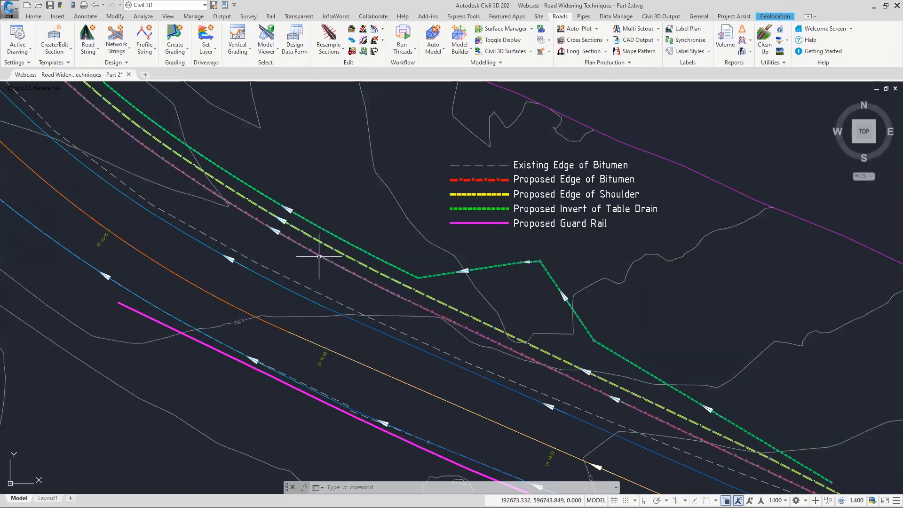
key(ctrl)
key(ctrl)
key(ctrl)
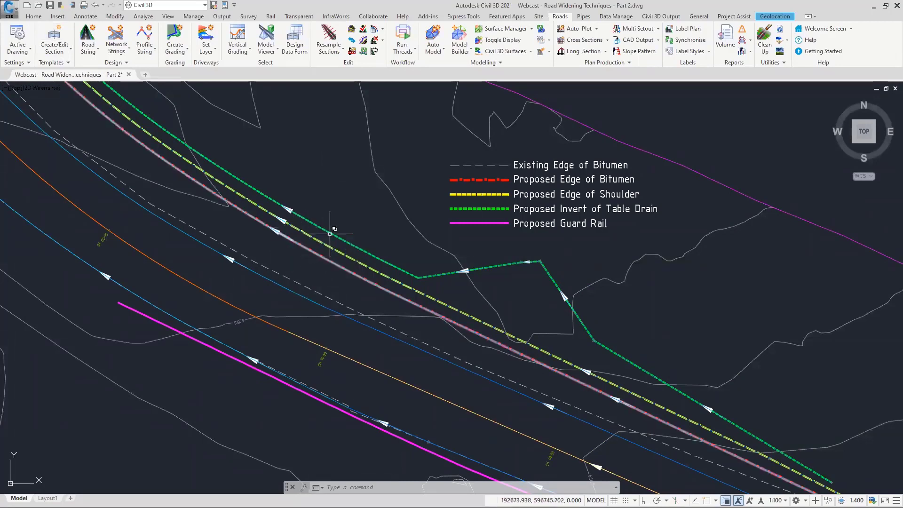
Open the template editor and load the local template "Road - Left Sawcut & Right Drain".
click(58, 36)
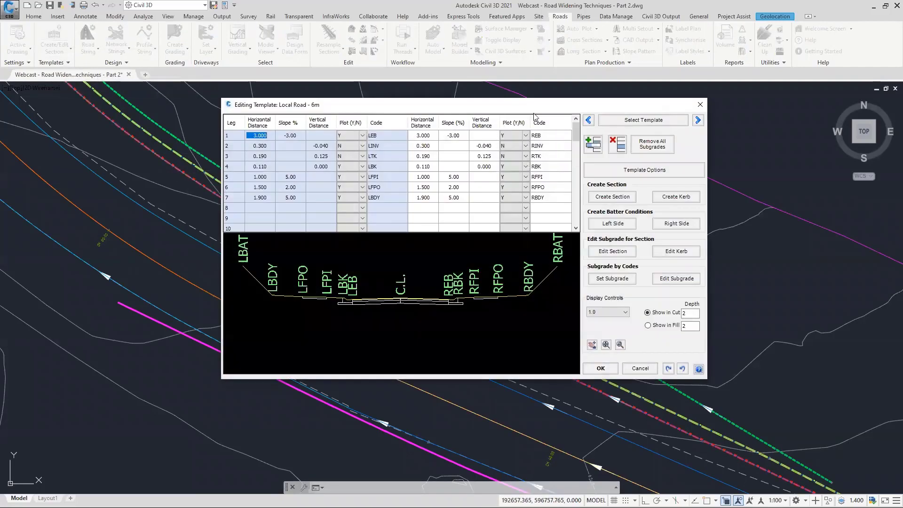
click(644, 120)
scroll(470, 263, down, 5)
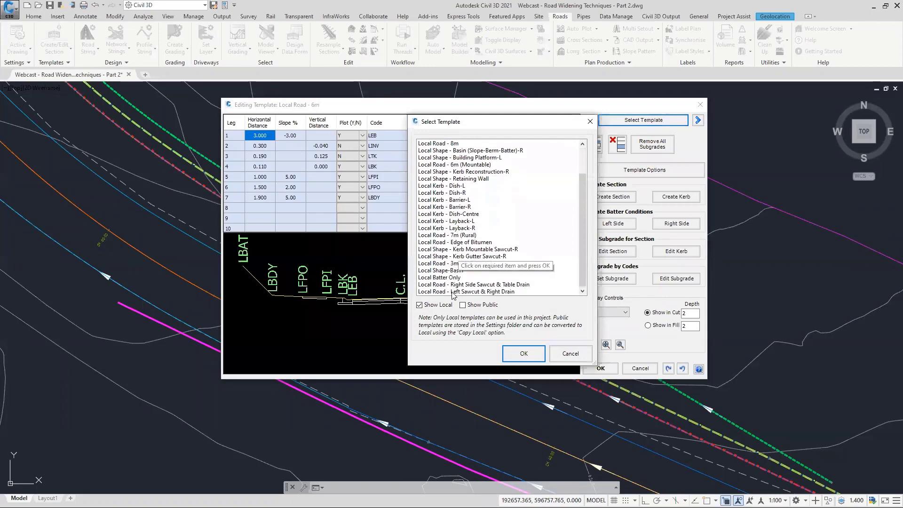
click(461, 292)
click(524, 354)
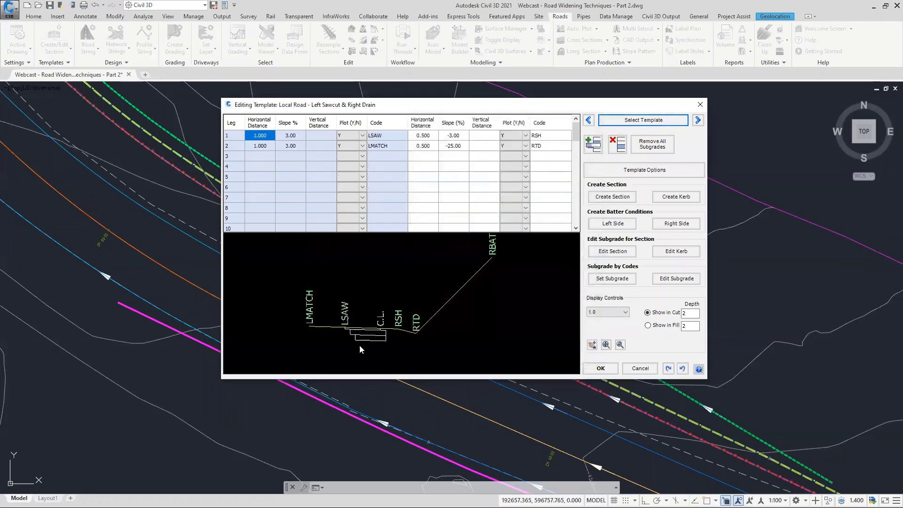
Examine the template's sawcut, centreline, shoulder and table drain points in the section preview, and close the editor.
scroll(384, 327, up, 1)
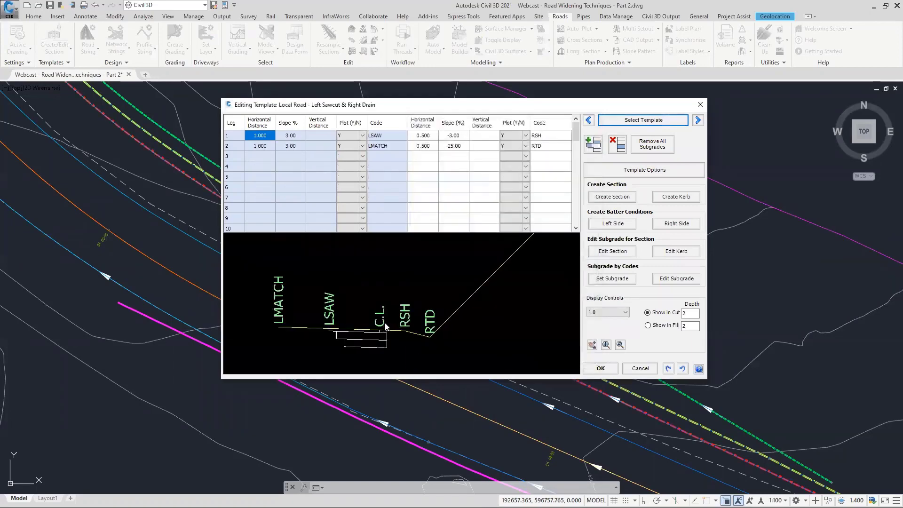
click(329, 333)
click(428, 337)
click(380, 334)
click(600, 369)
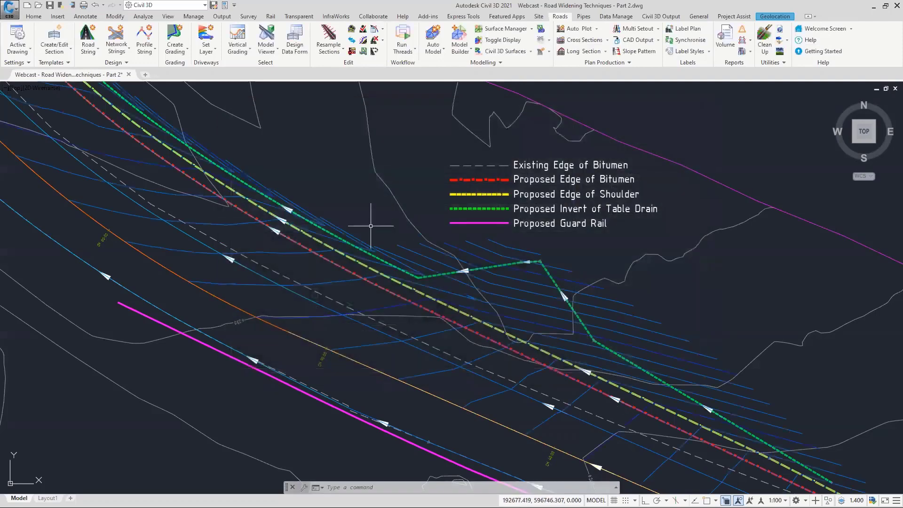
Create a road string from the Road-Right_EOB alignment using the Road - Left Sawcut & Right Drain template and the NS surface.
middle_drag(384, 169, 368, 186)
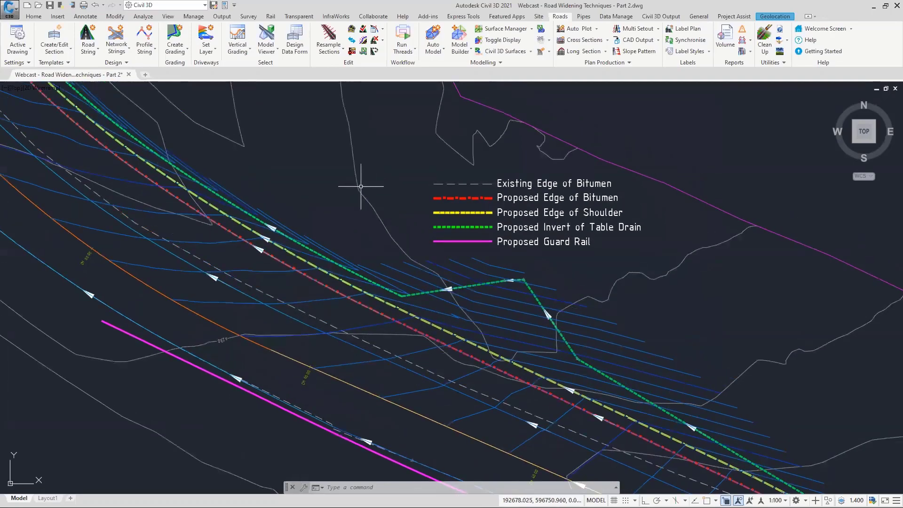
click(87, 35)
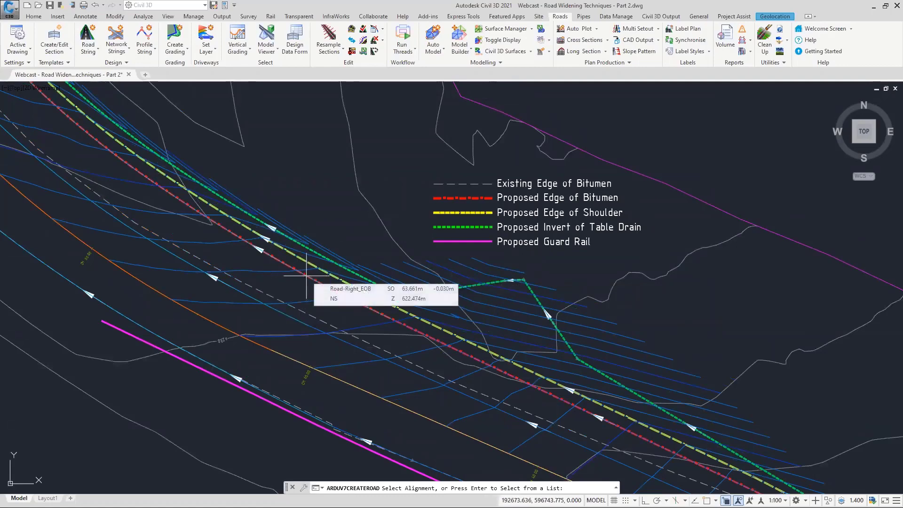
click(306, 275)
click(312, 287)
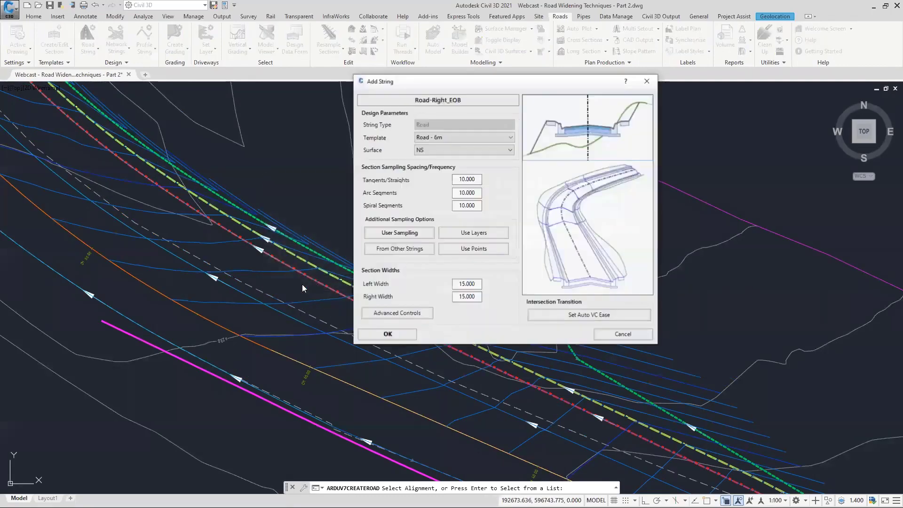
click(431, 138)
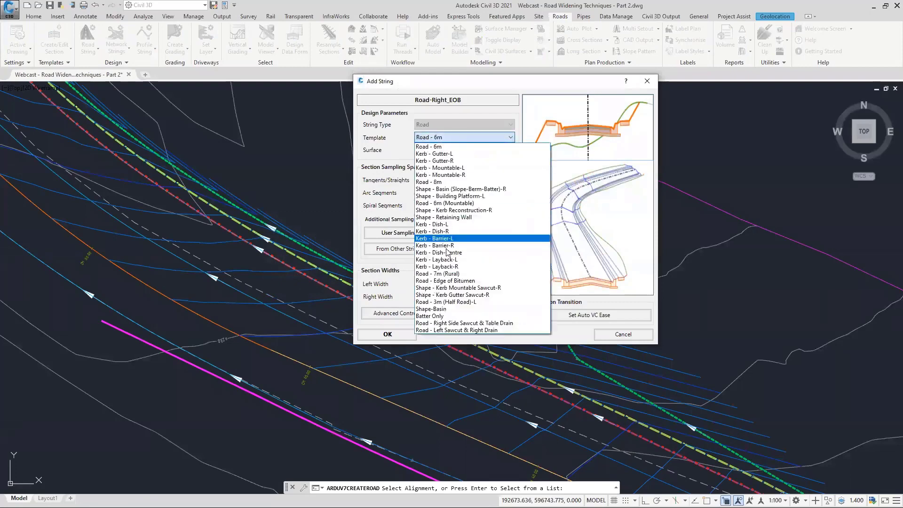
click(452, 325)
click(387, 334)
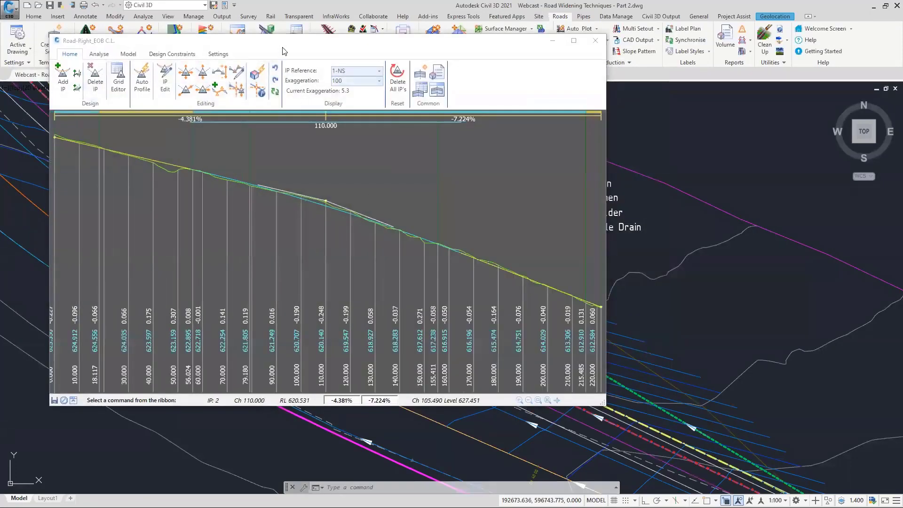
Open the cross-section viewer at chainage 90 from the Road-Right_EOB profile, arrange and enlarge it beside the profile, and frame the section.
drag(294, 45, 596, 98)
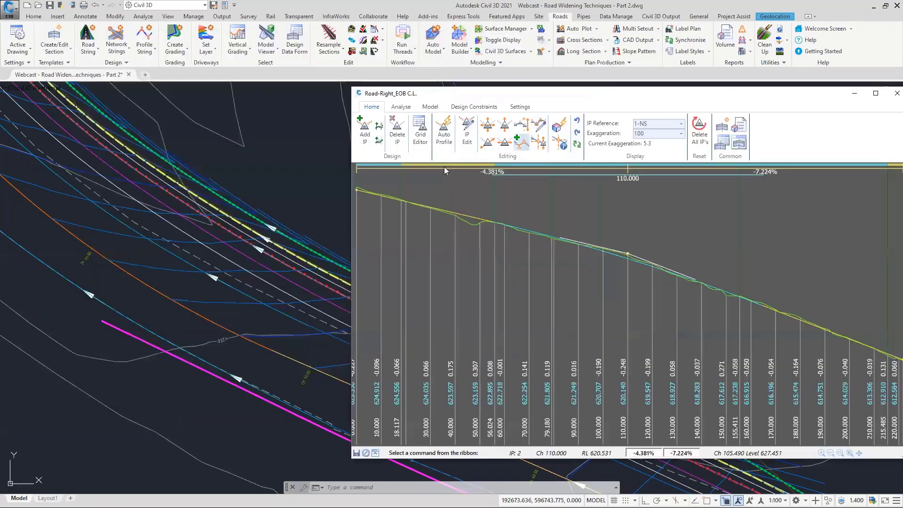
right_click(577, 200)
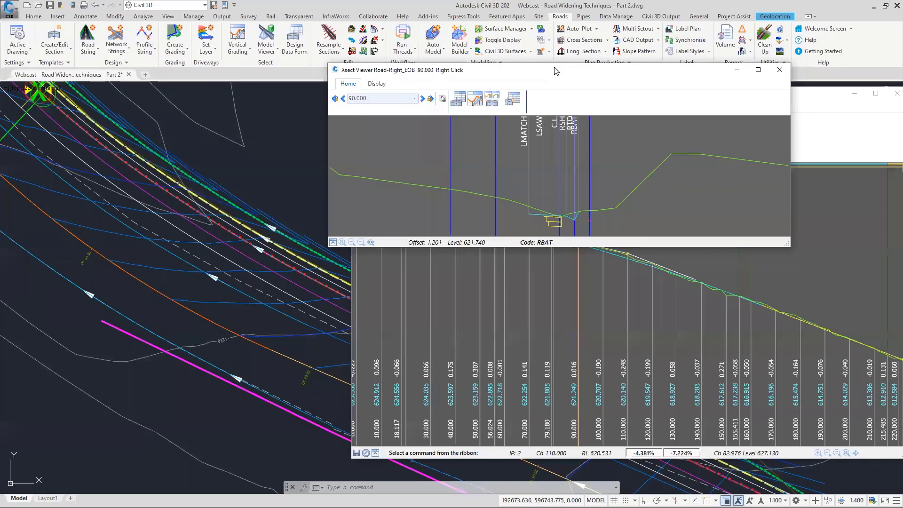
drag(555, 70, 236, 95)
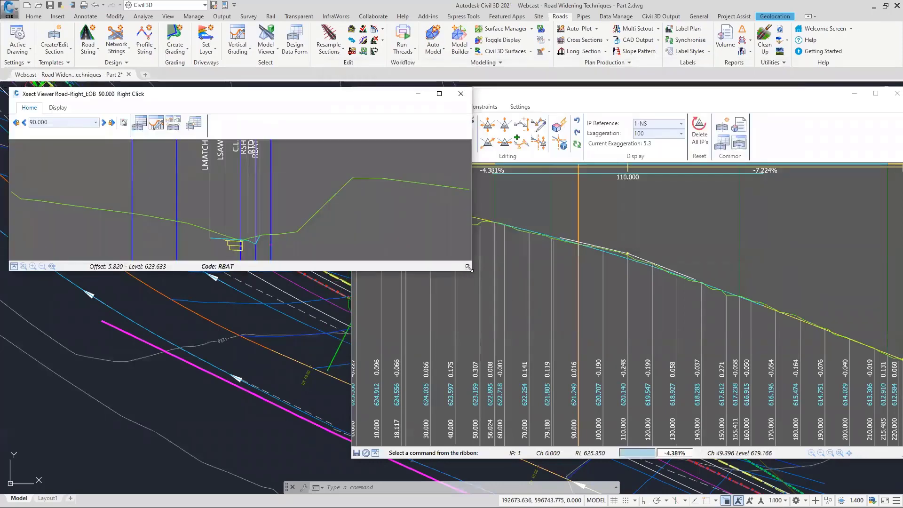
drag(468, 267, 510, 379)
scroll(273, 332, up, 1)
scroll(241, 312, up, 2)
scroll(238, 308, up, 2)
middle_drag(223, 299, 344, 295)
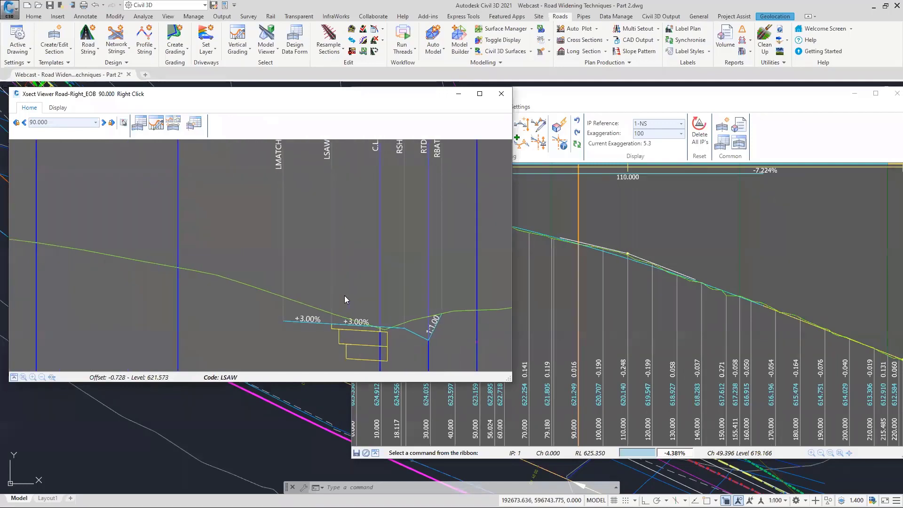
click(678, 277)
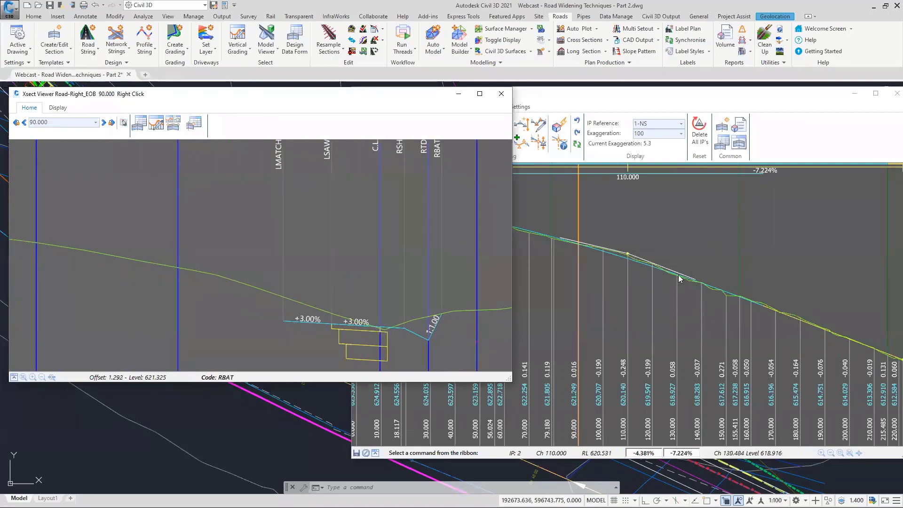
click(679, 276)
click(34, 243)
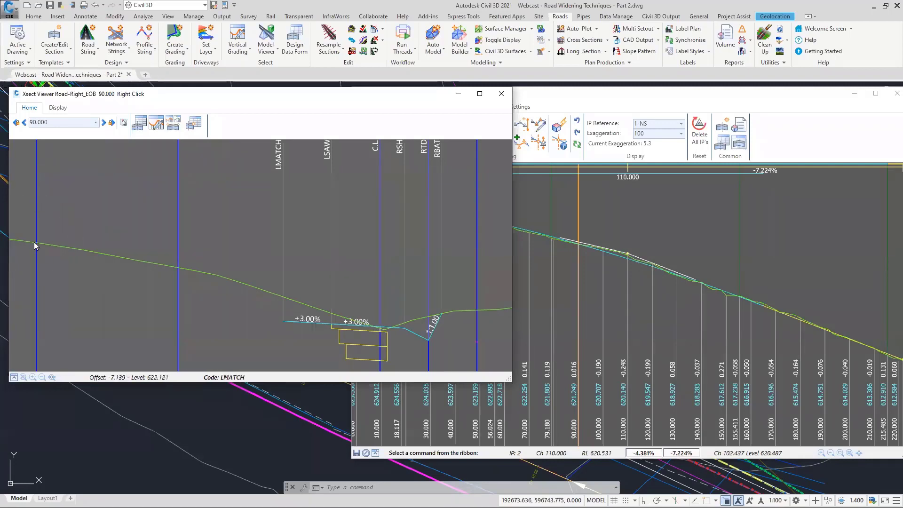
click(179, 268)
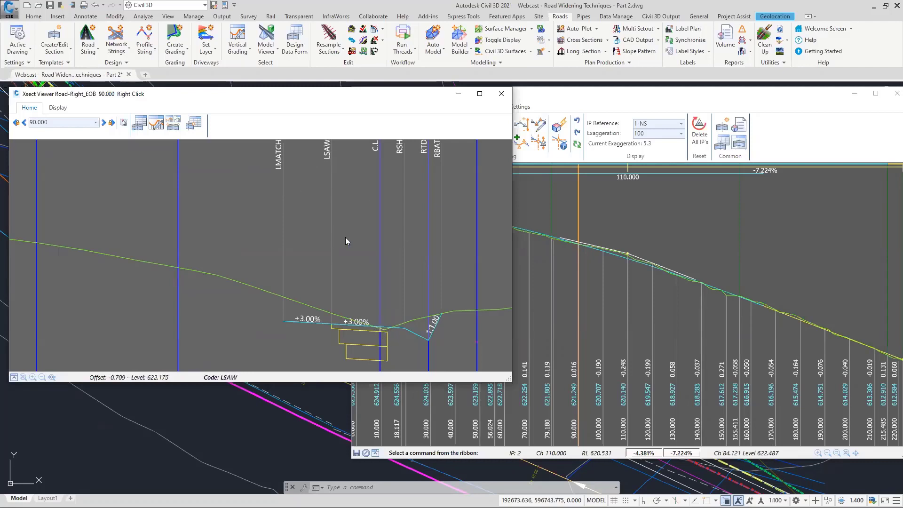
Apply a Match Code to Surface variation to code LMATCH over the alignment extents, using surface NS and alignment Road-Master.
click(281, 194)
right_click(283, 193)
mouse_move(329, 195)
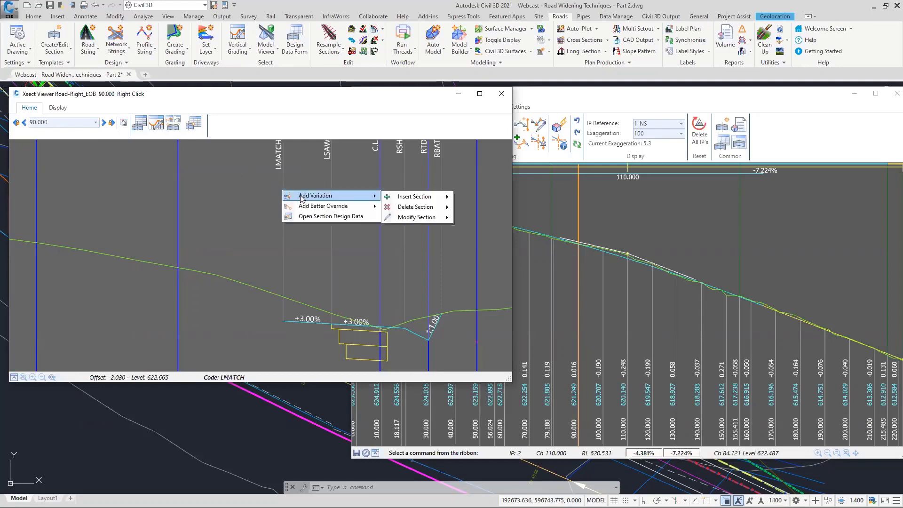
mouse_move(444, 218)
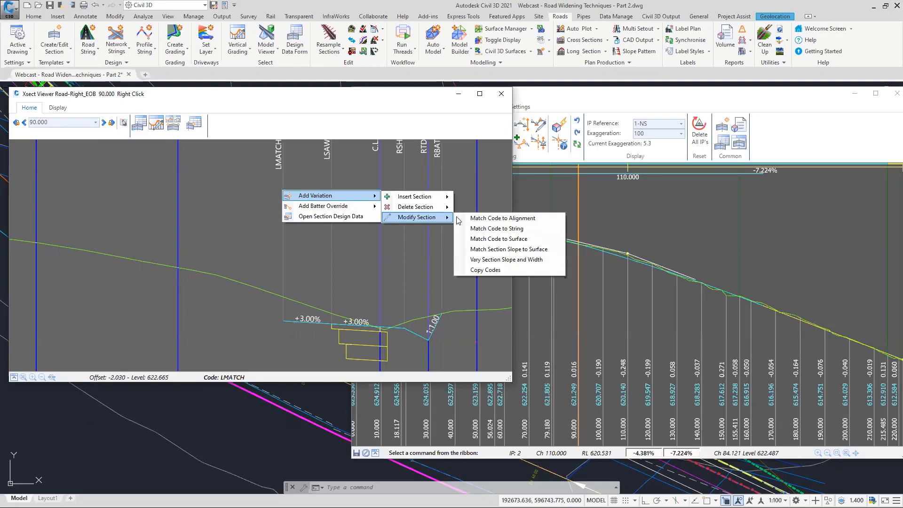
click(509, 239)
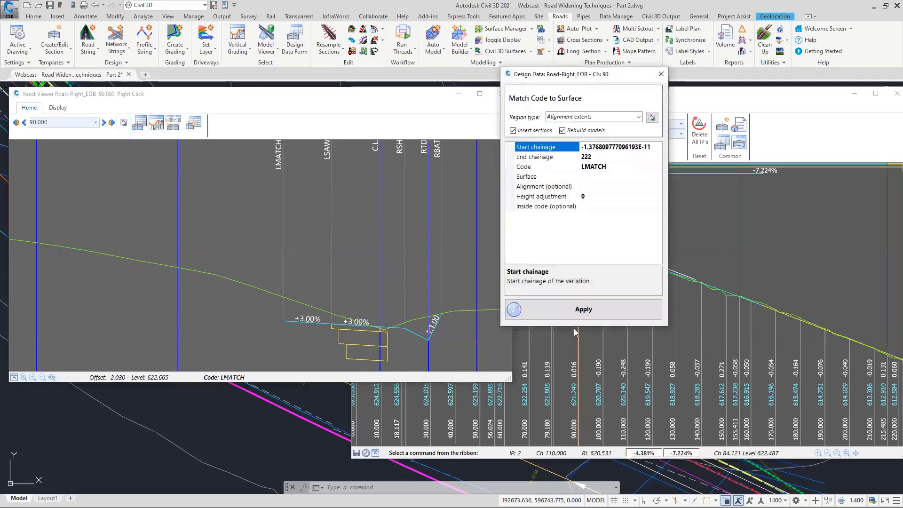
click(620, 178)
click(620, 178)
click(587, 234)
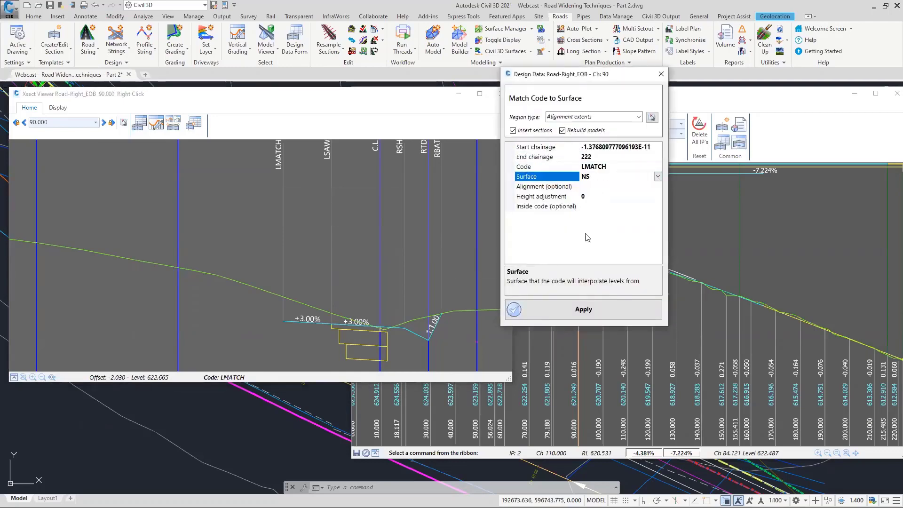
click(644, 187)
click(657, 187)
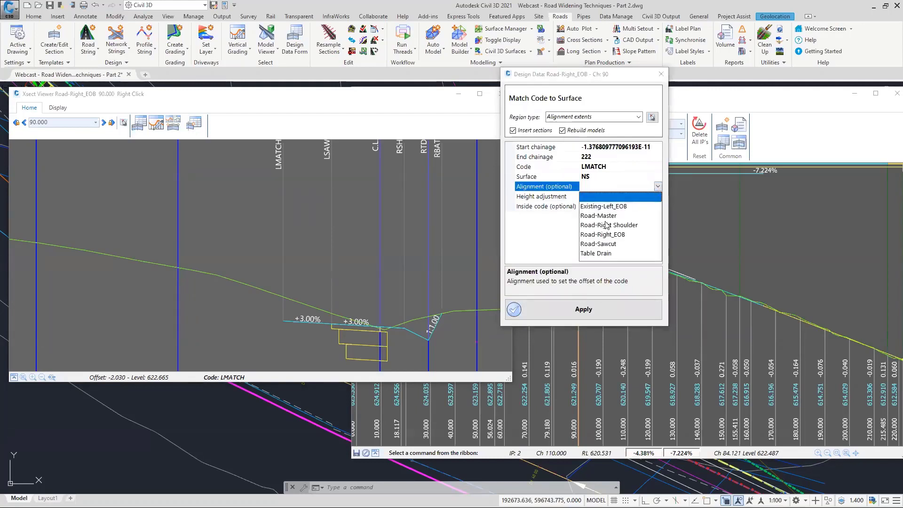
click(607, 218)
click(592, 310)
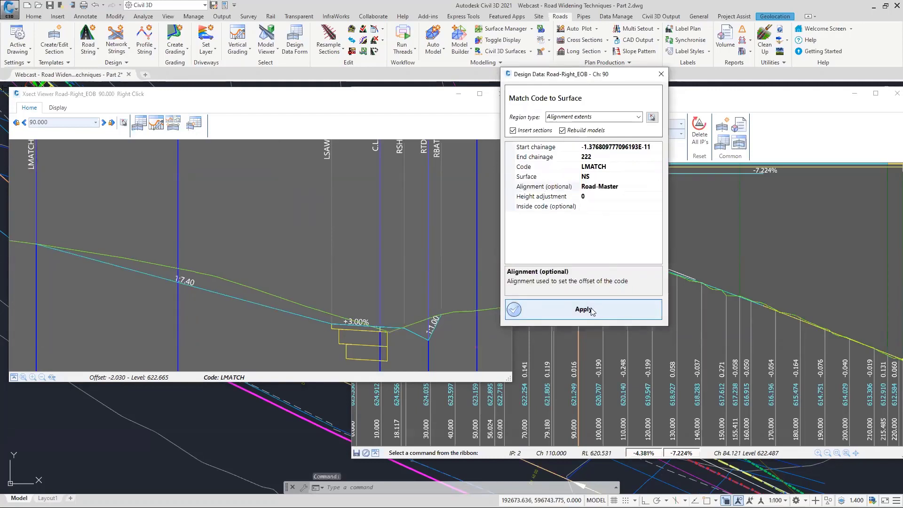
click(661, 75)
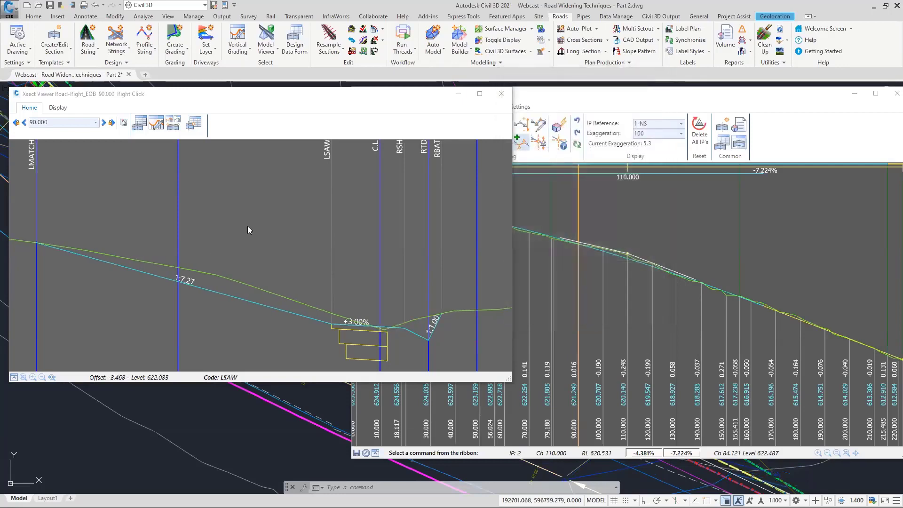
Apply a Match Code to Surface variation to code LSAW over the alignment extents, using surface NS and alignment Road-Sawcut.
right_click(330, 183)
mouse_move(372, 189)
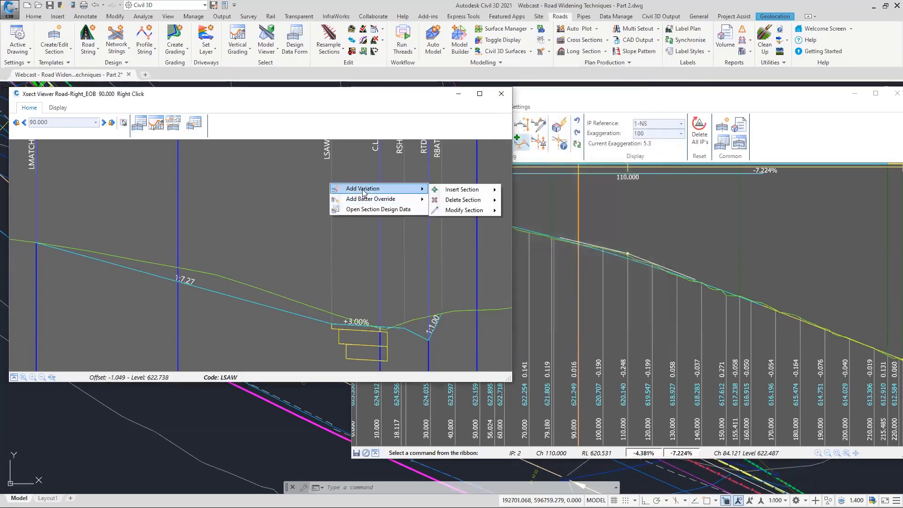
mouse_move(466, 210)
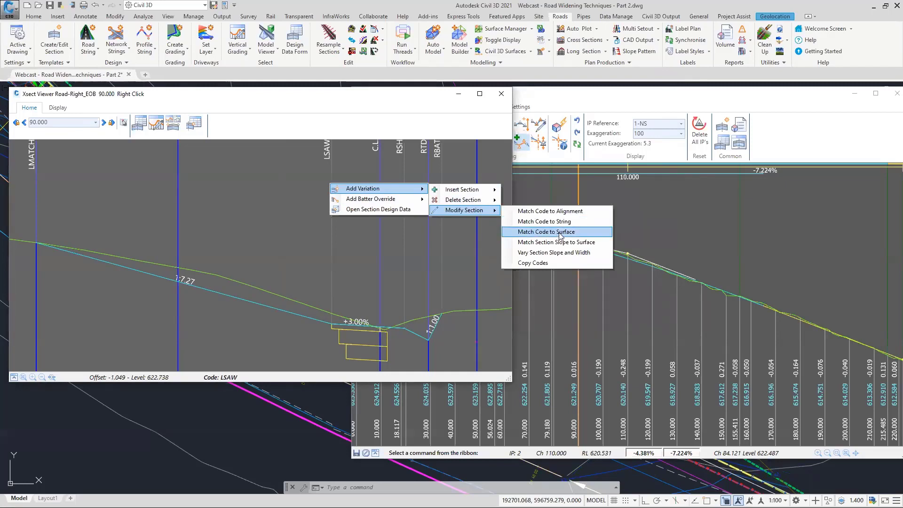
click(585, 232)
click(582, 231)
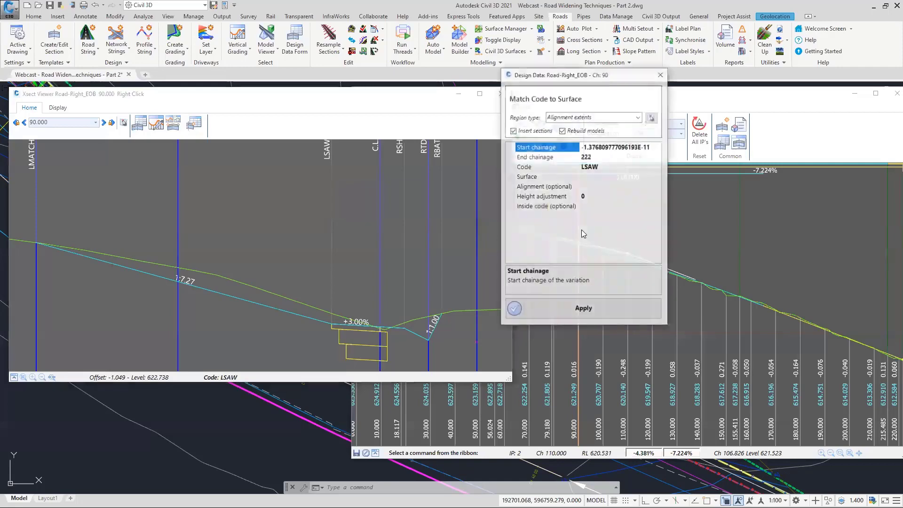
click(625, 177)
click(658, 177)
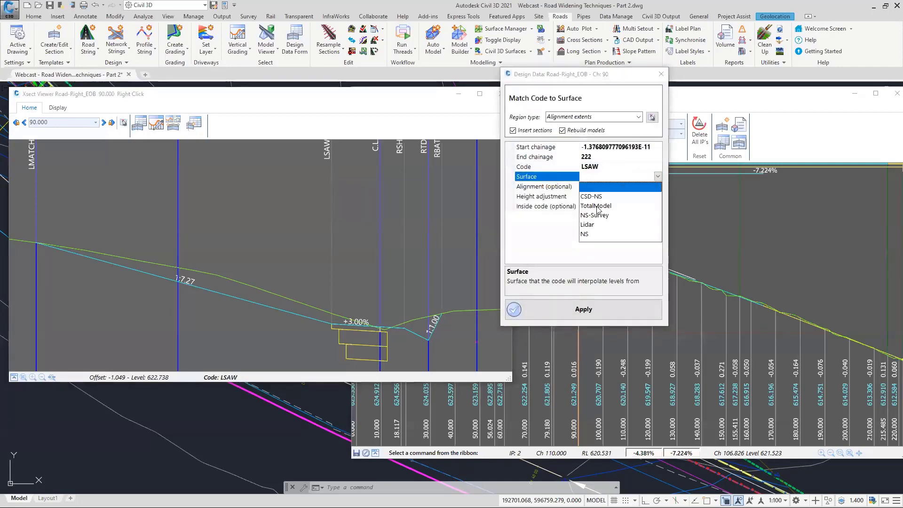
click(590, 235)
click(617, 188)
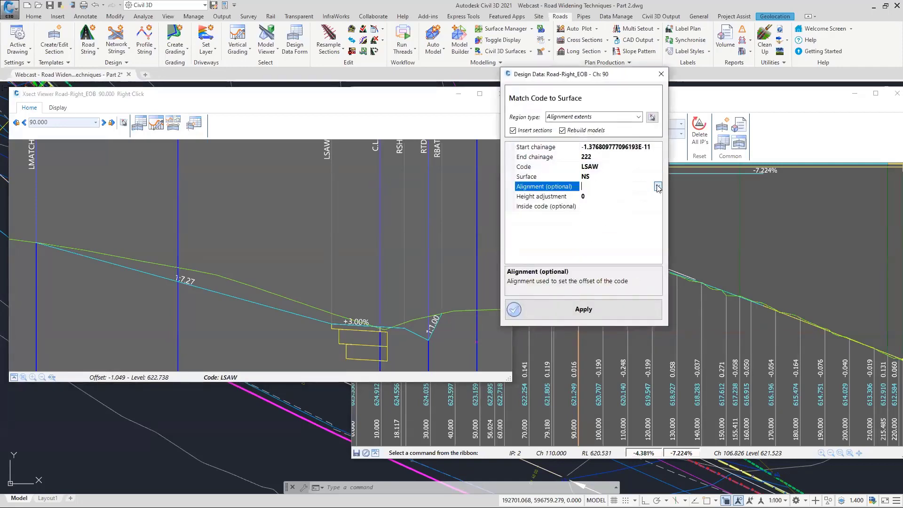
click(658, 186)
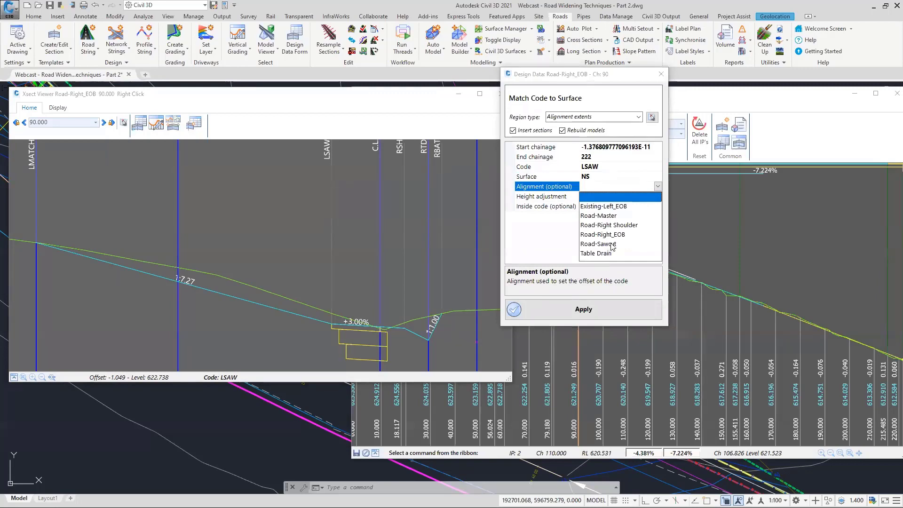
click(610, 244)
click(596, 310)
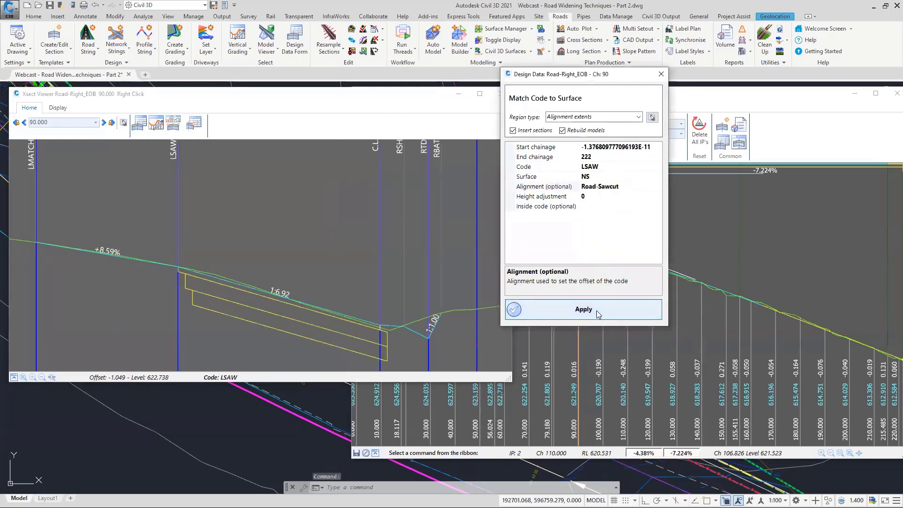
click(661, 73)
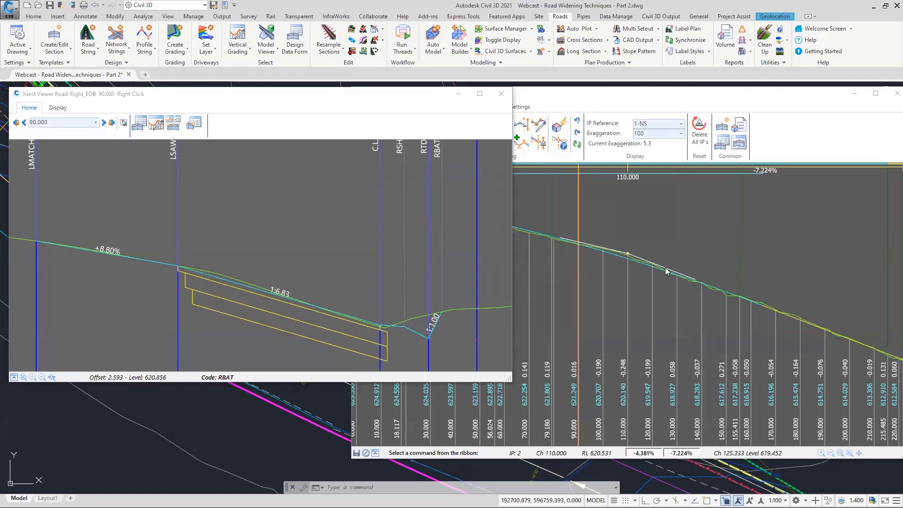
Make the cross-section viewer taller and slightly narrower, and bring it in front of the profile window.
click(508, 379)
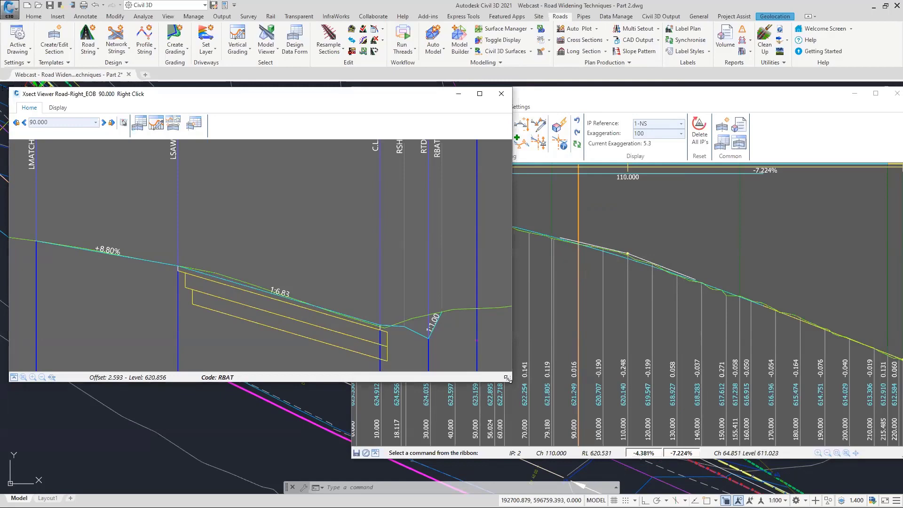
drag(508, 379, 487, 428)
click(631, 101)
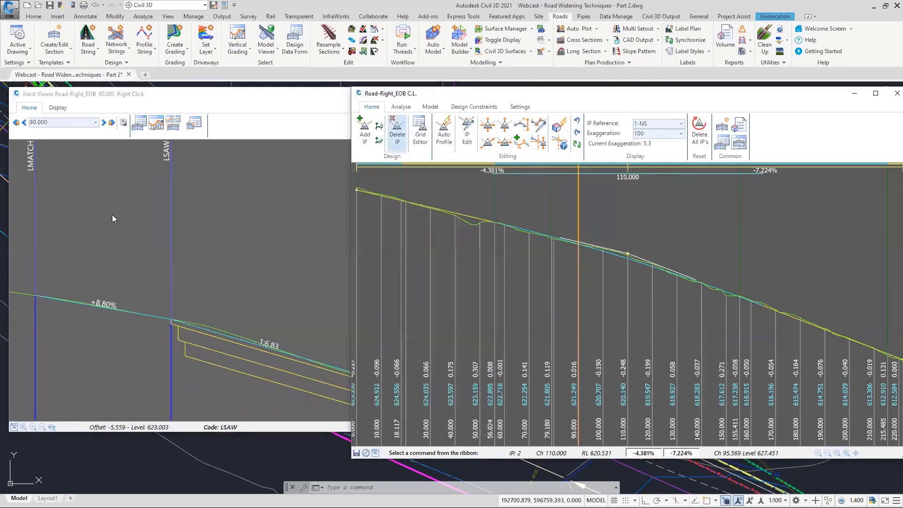
click(296, 97)
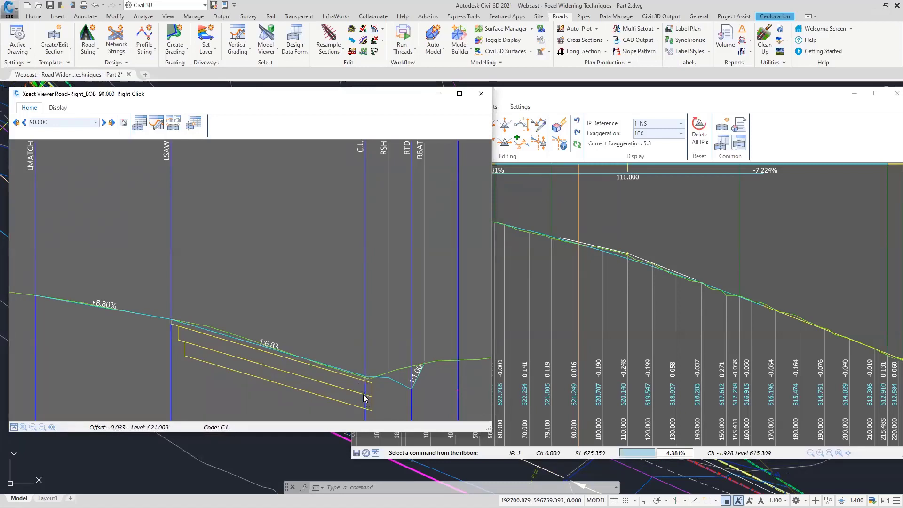
Reset the Road-Right_EOB vertical profile by deleting all its IPs, keeping the profile window beside the cross-section viewer.
click(555, 98)
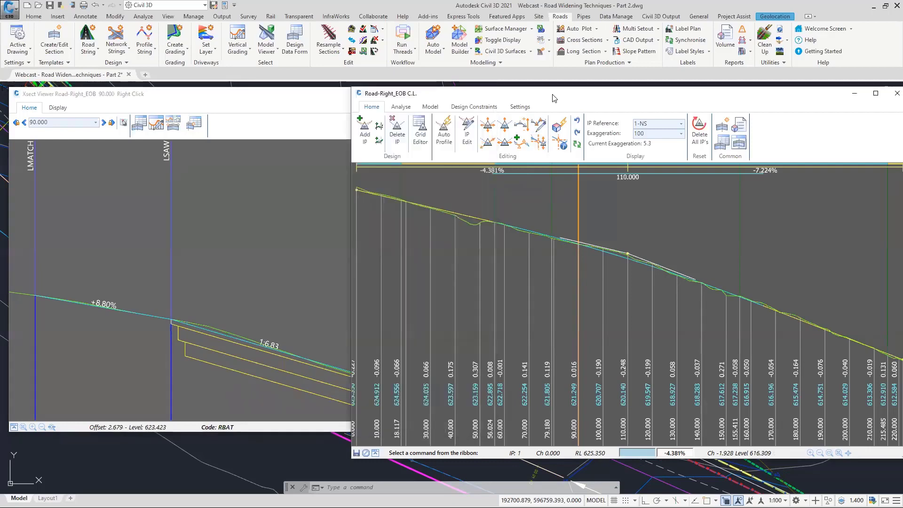
drag(571, 98, 524, 97)
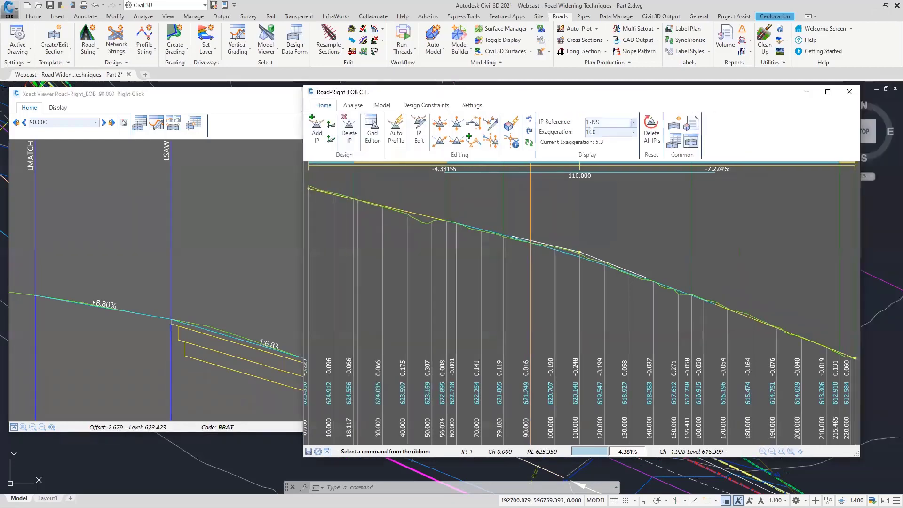
click(652, 127)
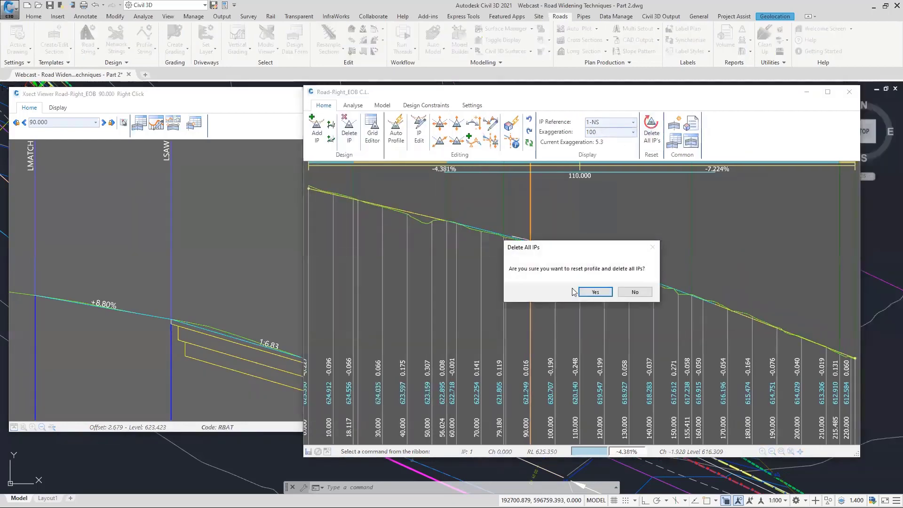
click(595, 291)
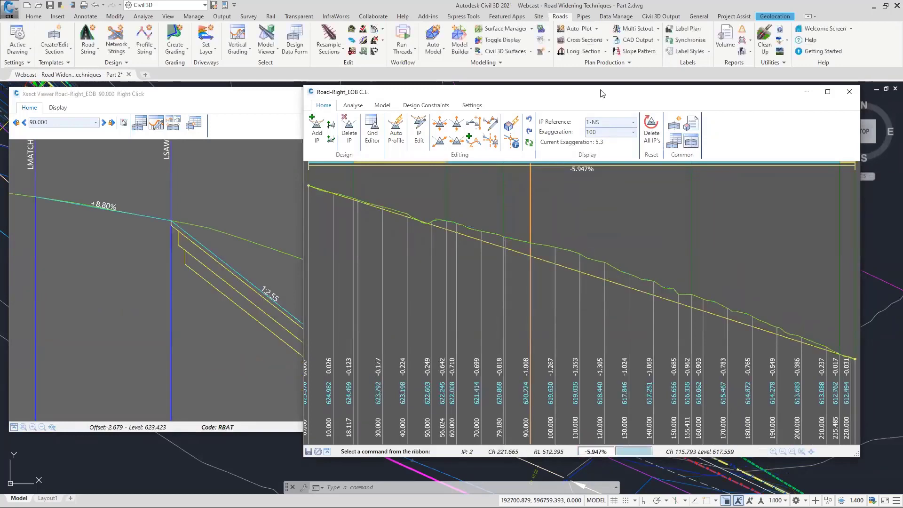
drag(600, 93, 627, 79)
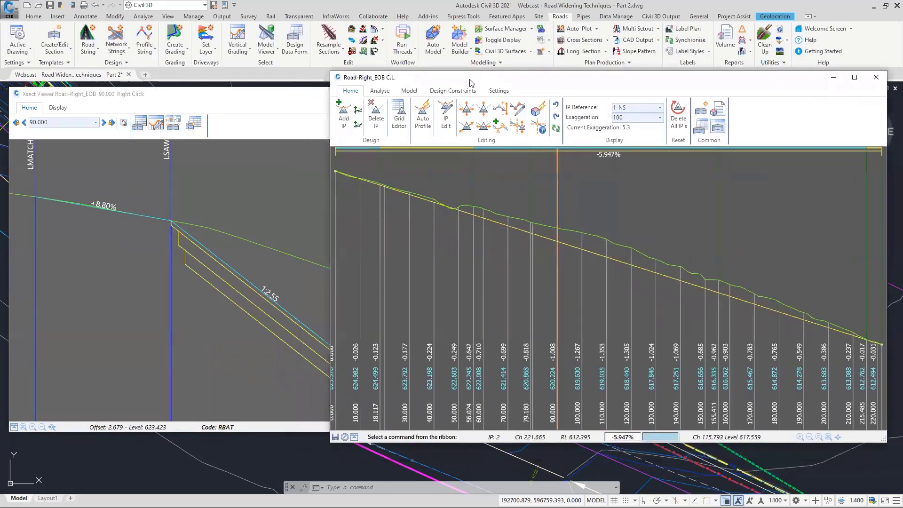
Start a Reference Point auto profile for Road-Right_EOB, taking the reference point from design string Road-Right_EOB at code LMATCH.
click(421, 115)
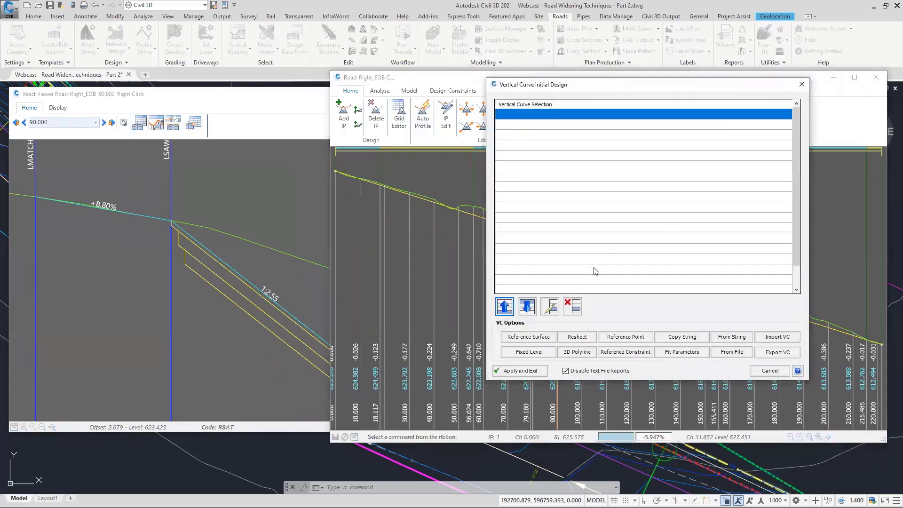
click(642, 338)
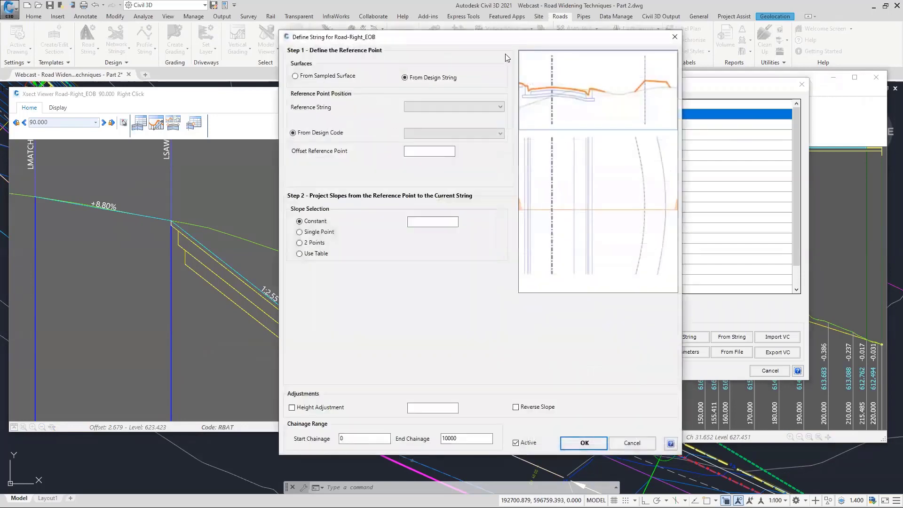
drag(514, 38, 670, 42)
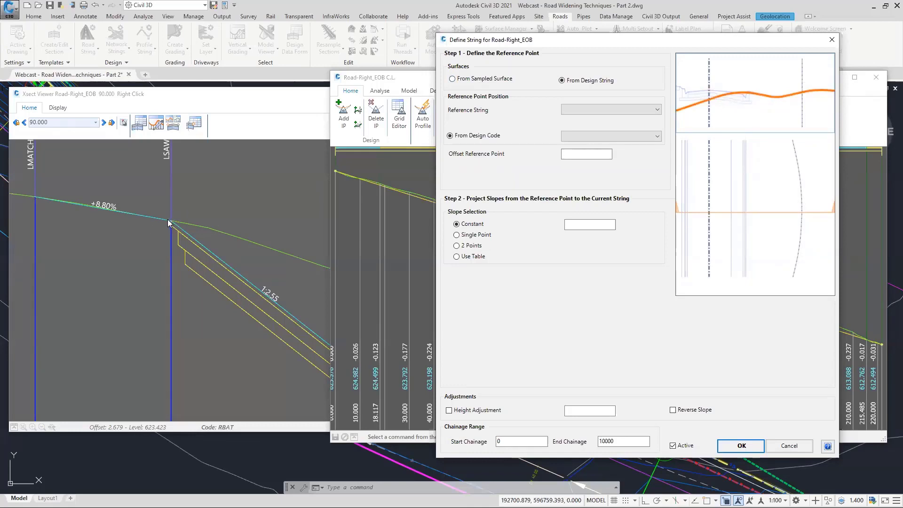
click(590, 110)
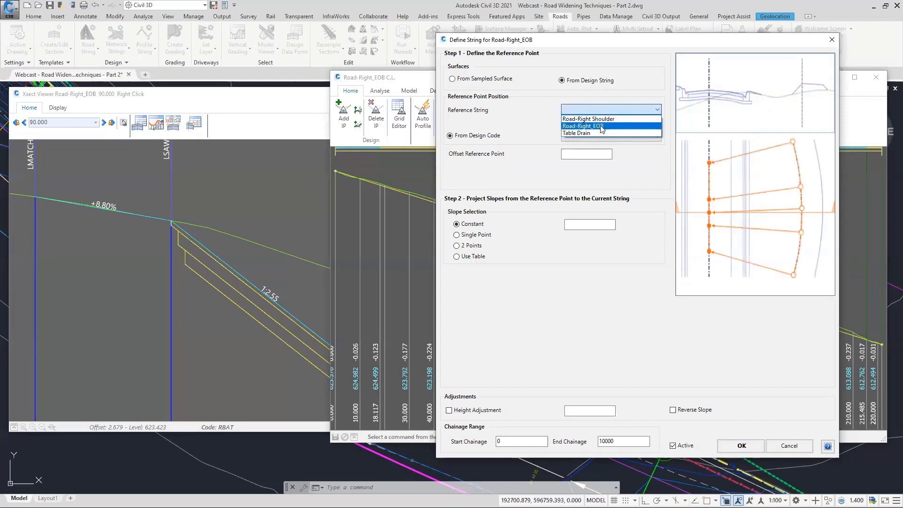
click(600, 127)
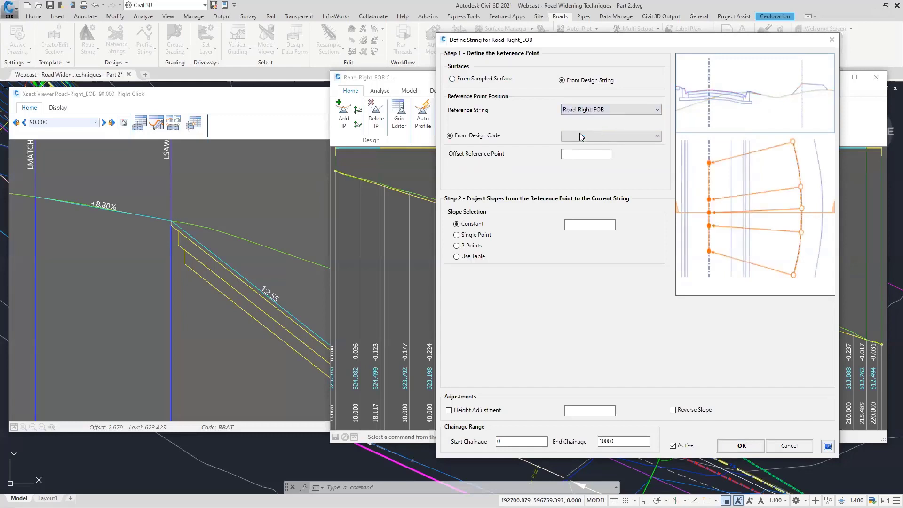
click(581, 136)
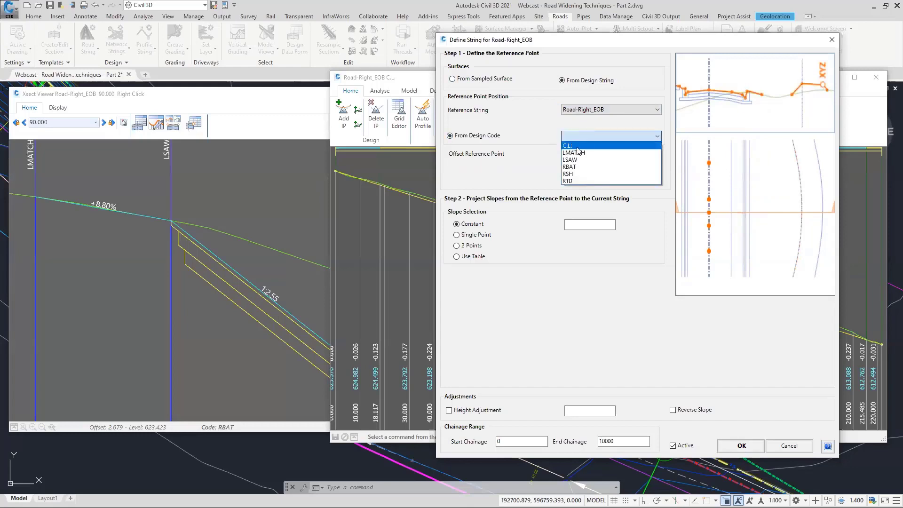
click(578, 153)
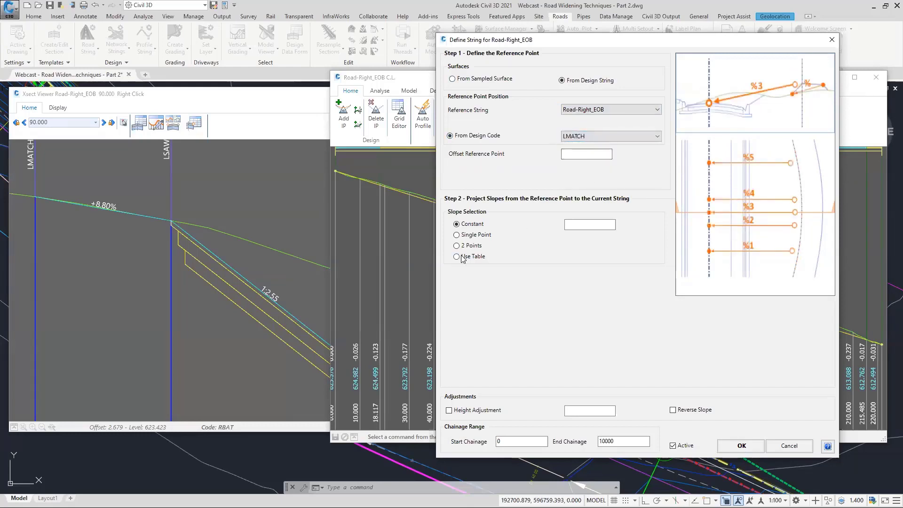
Project the slope from 2 Points, using code LMATCH for Slope Point 1 and LSAW for Slope Point 2, and apply the profile.
click(587, 225)
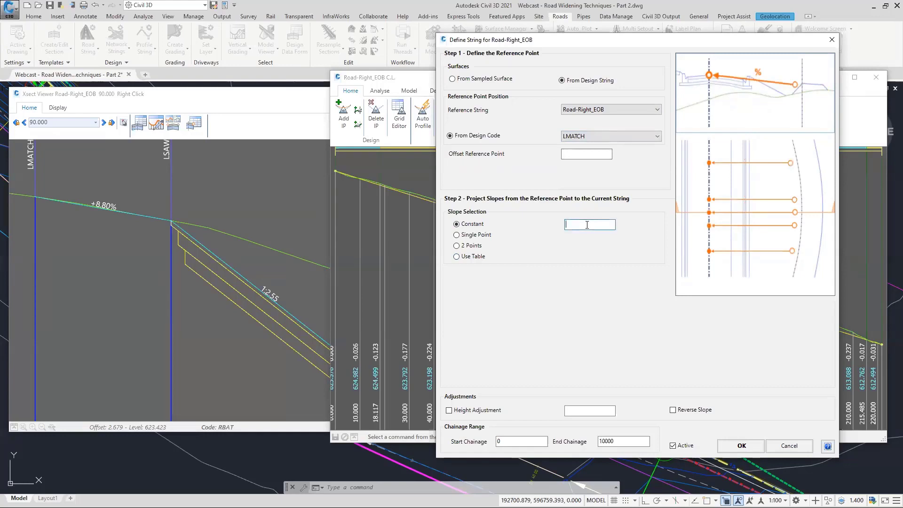
click(457, 246)
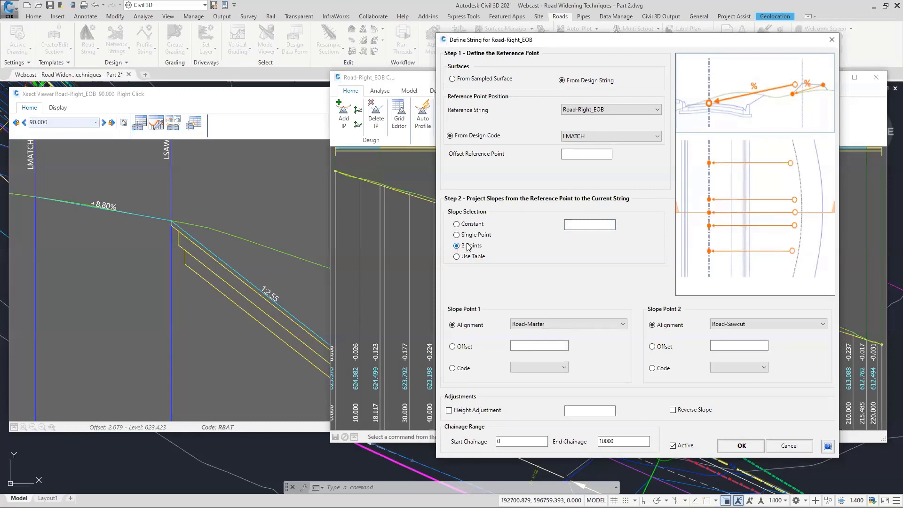
click(453, 369)
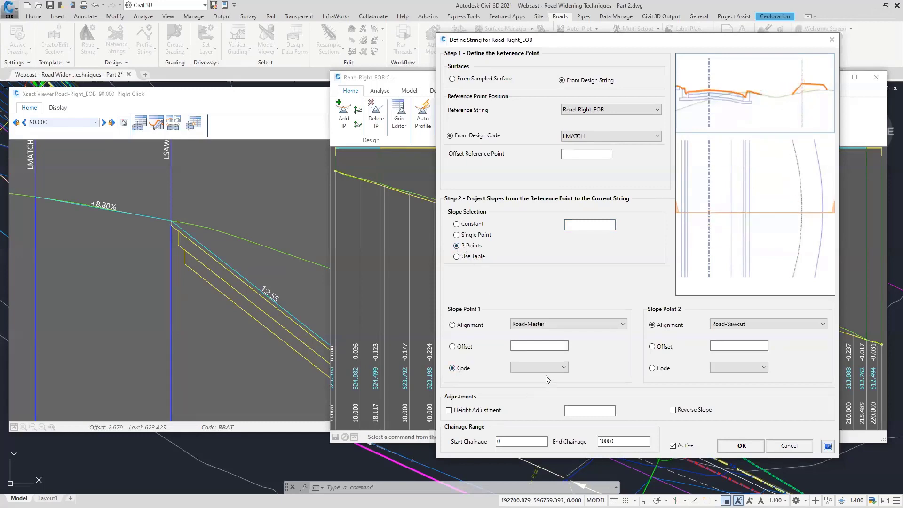
click(541, 368)
click(541, 384)
click(661, 370)
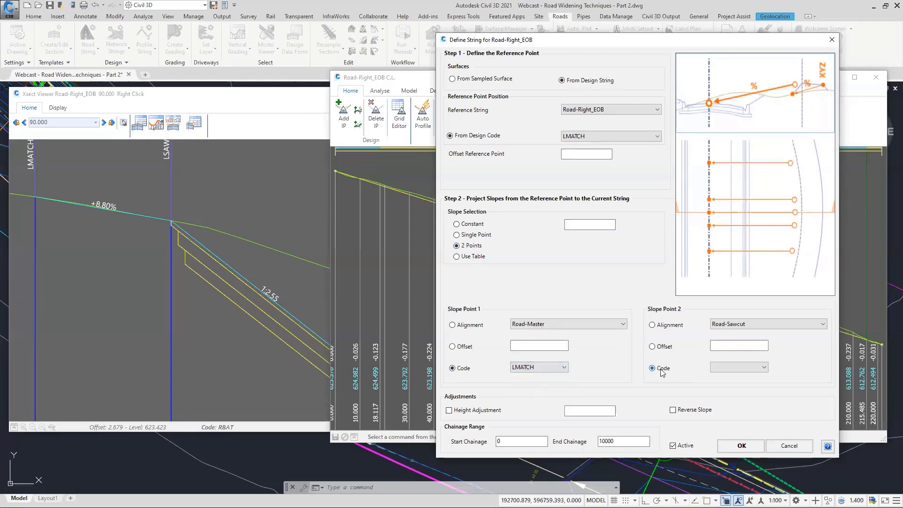
click(733, 368)
click(723, 392)
click(574, 369)
key(ctrl)
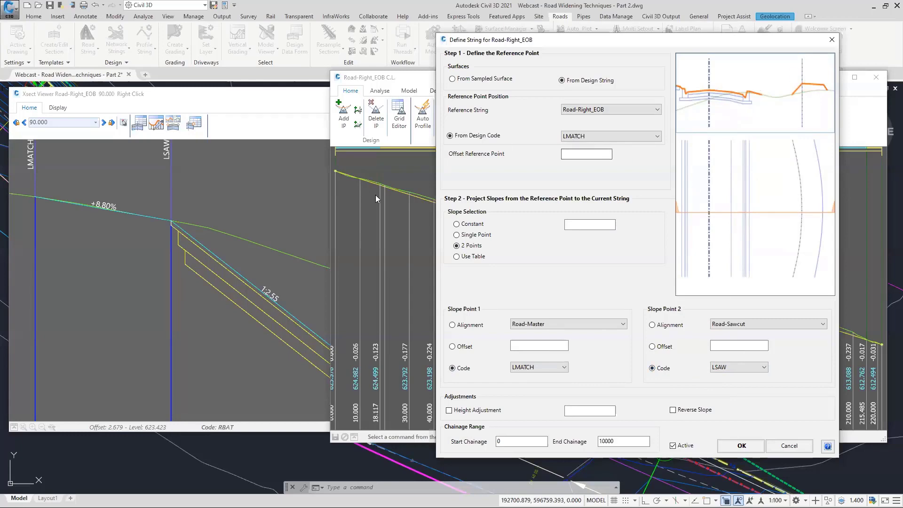
click(734, 448)
click(510, 370)
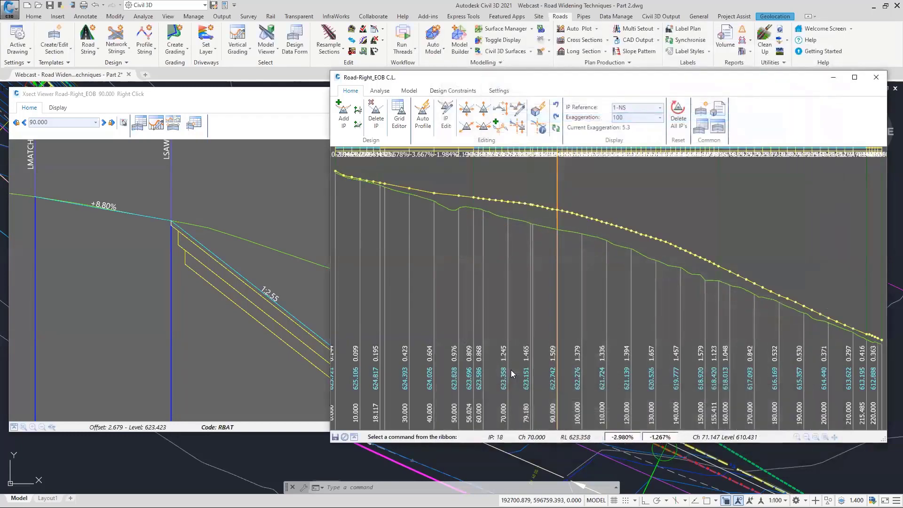
Check the Road-Right_EOB cross section, turn on Reverse Slope in its existing reference point definition, and reapply the profile.
click(198, 99)
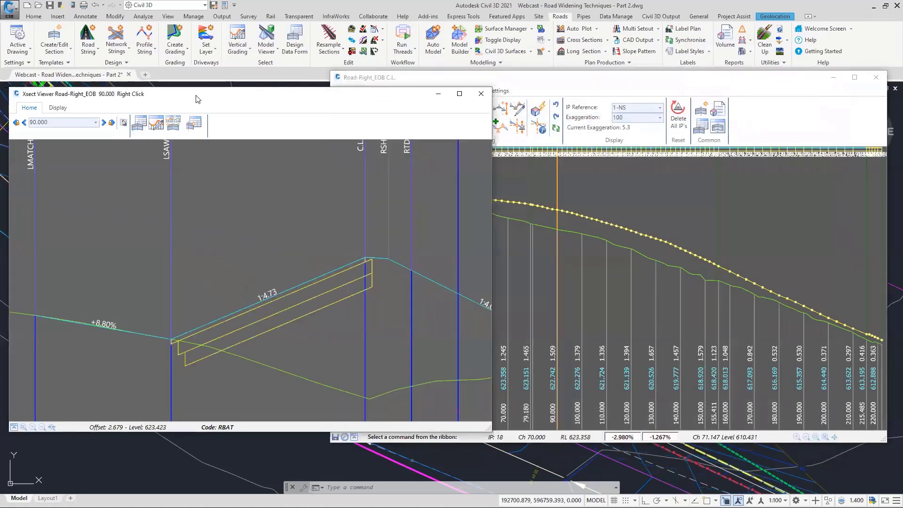
click(506, 82)
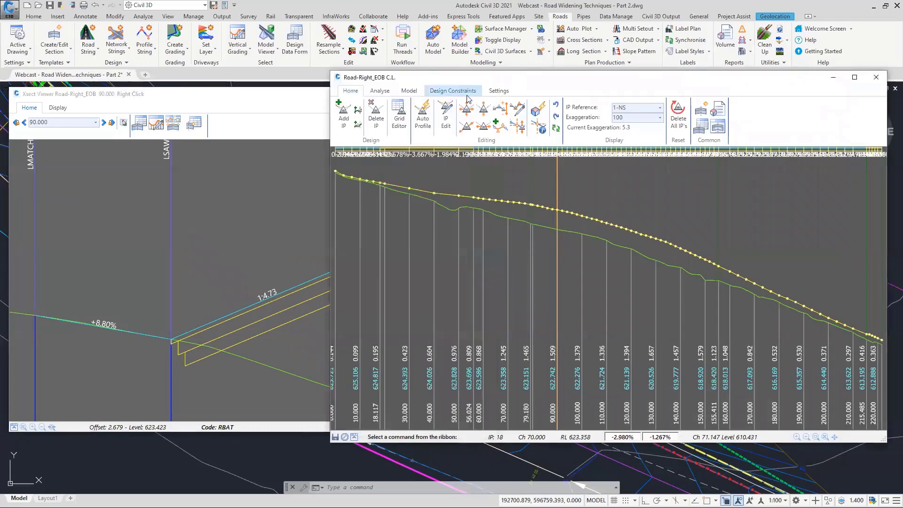
click(429, 117)
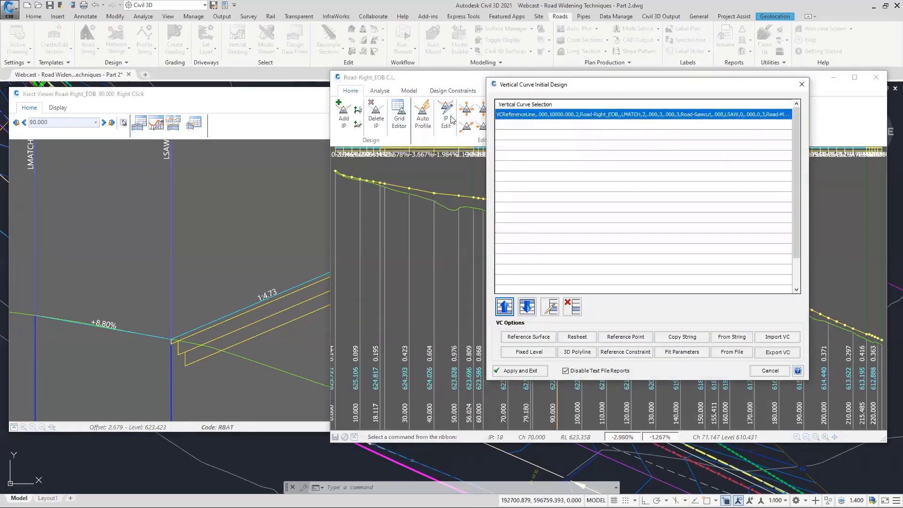
click(551, 306)
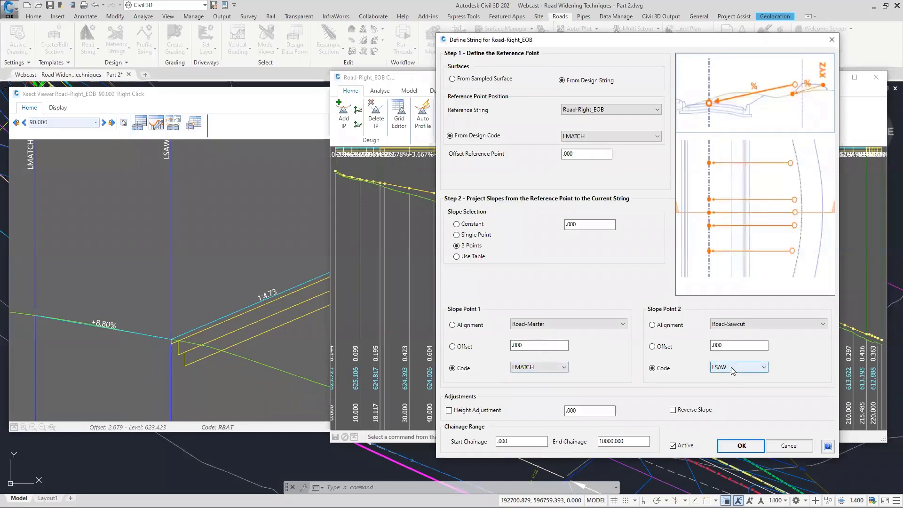
click(673, 410)
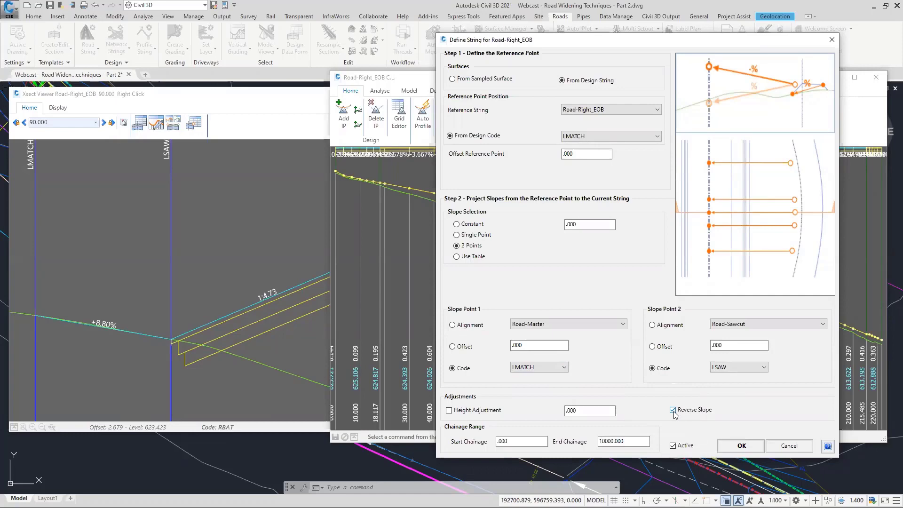
click(745, 445)
click(521, 372)
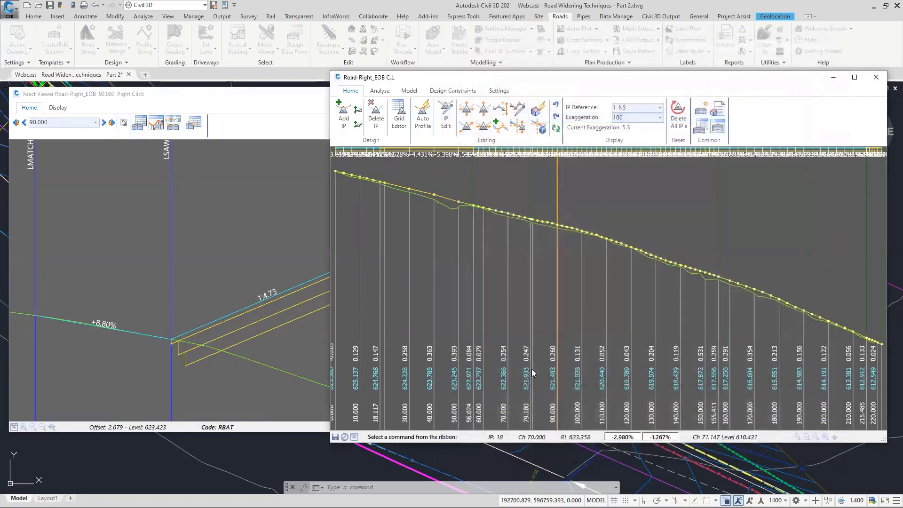
Examine the Road-Right_EOB cross section at chainage 90.000 alongside the regenerated profile and its IP editing tools.
click(219, 95)
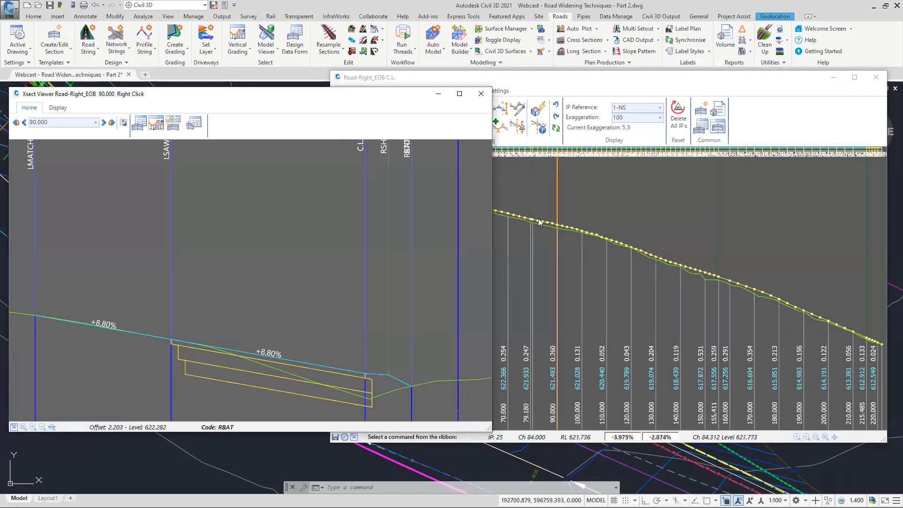
click(592, 90)
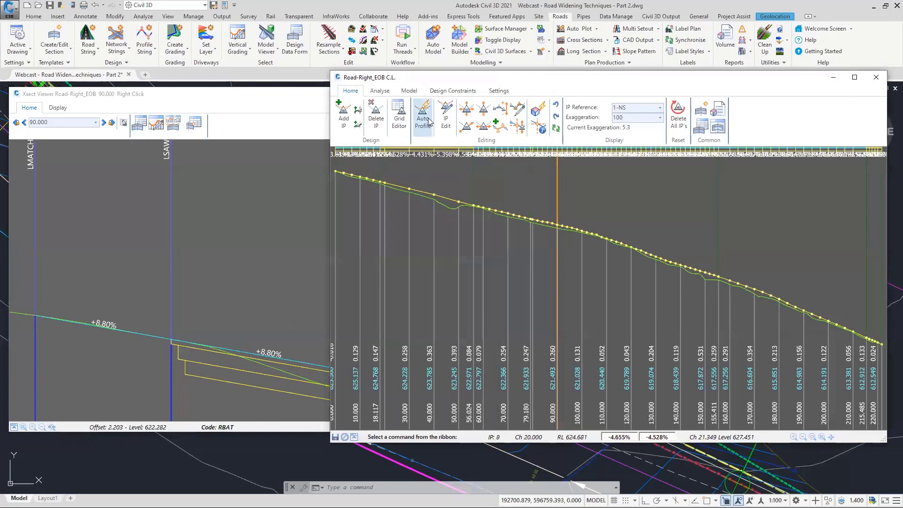
click(445, 115)
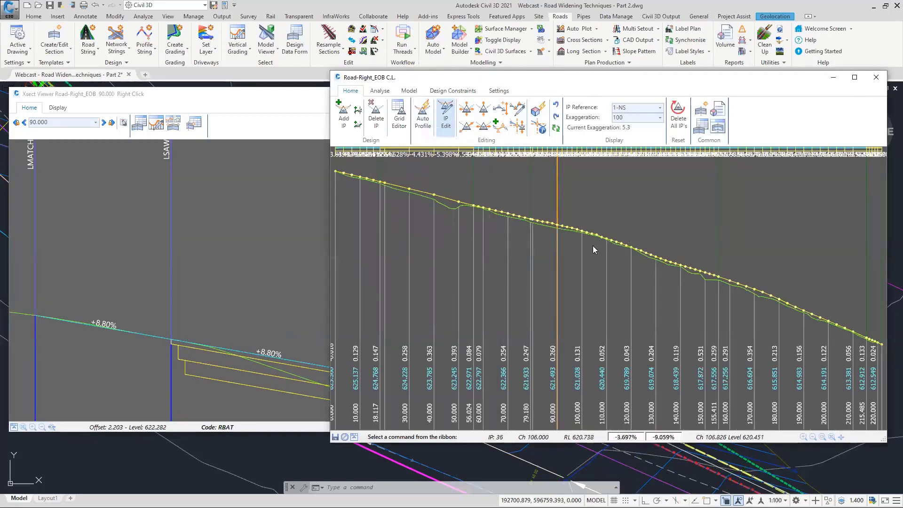
click(483, 126)
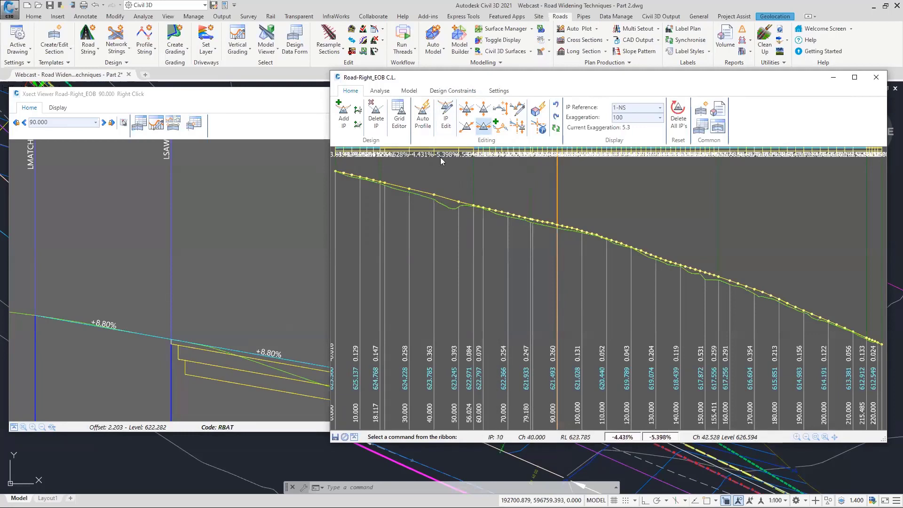
click(344, 117)
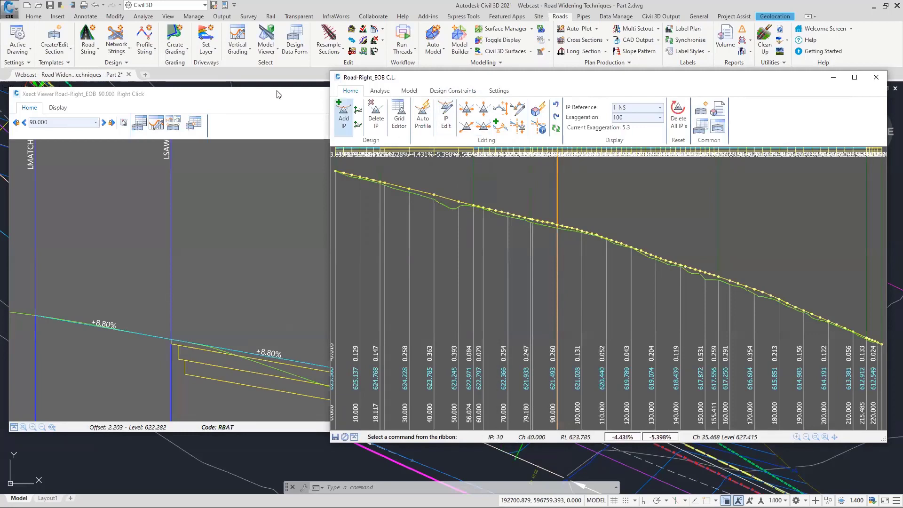
click(278, 94)
click(388, 161)
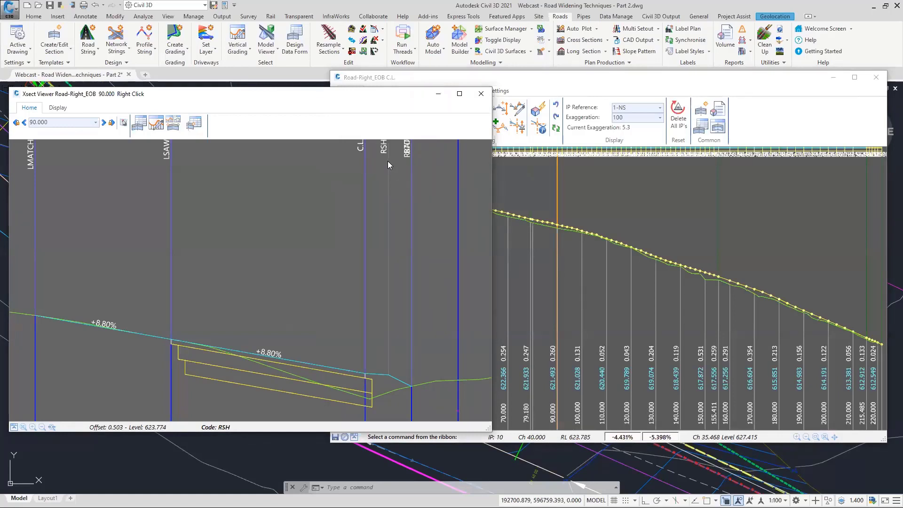
click(275, 353)
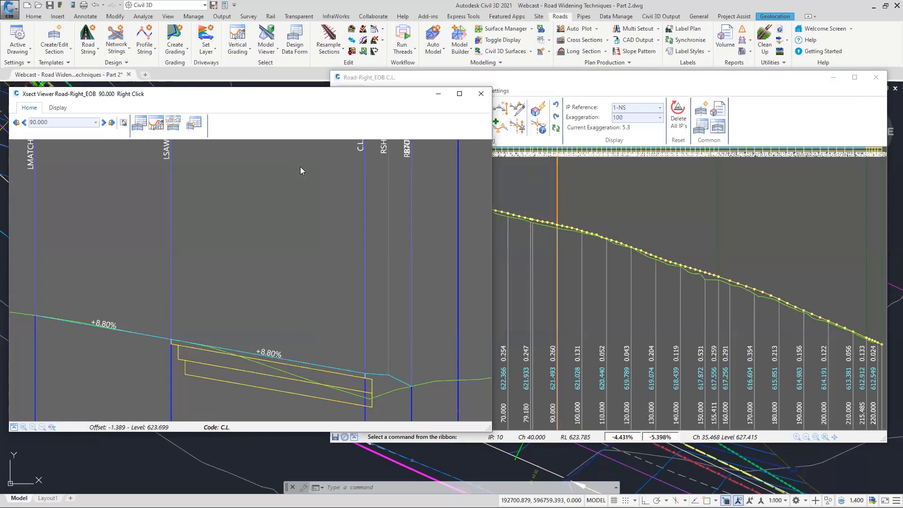
Move the cross-section viewer off the plan and open the vertical profile of the Road-Right Shoulder alignment.
drag(330, 97, 681, 87)
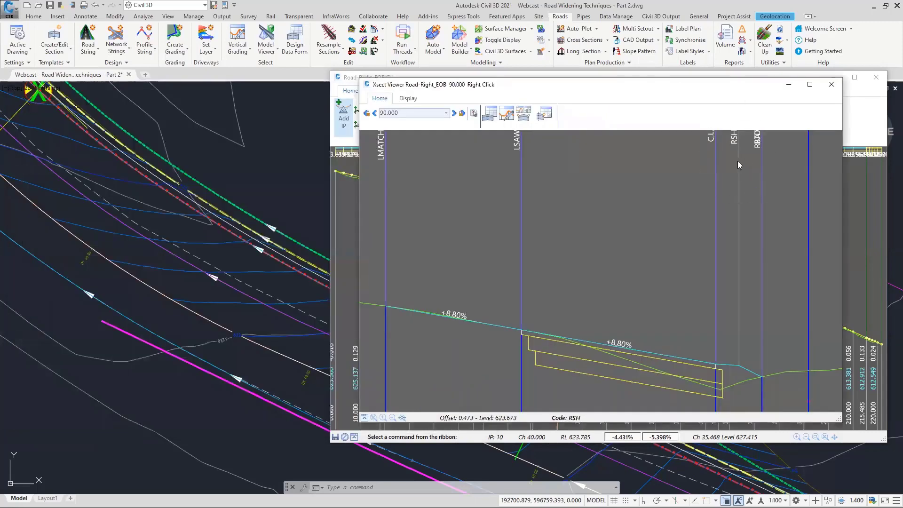
click(234, 40)
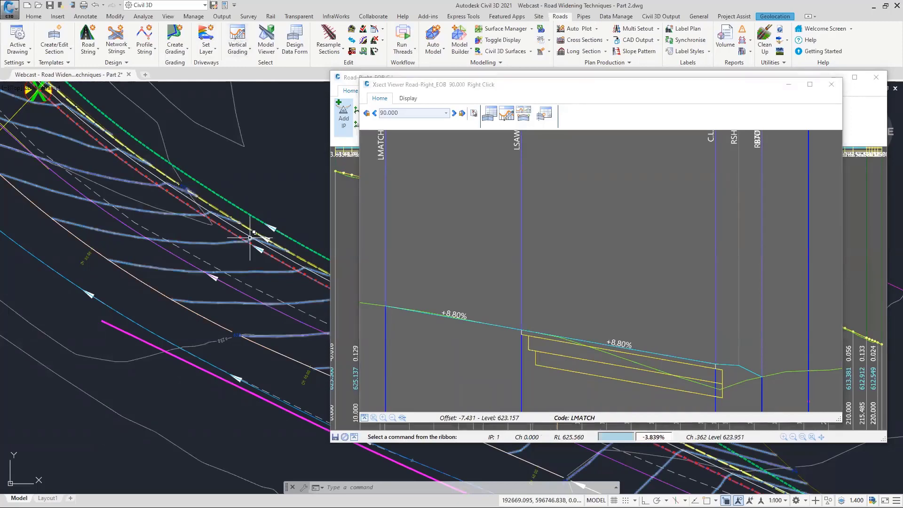
click(226, 216)
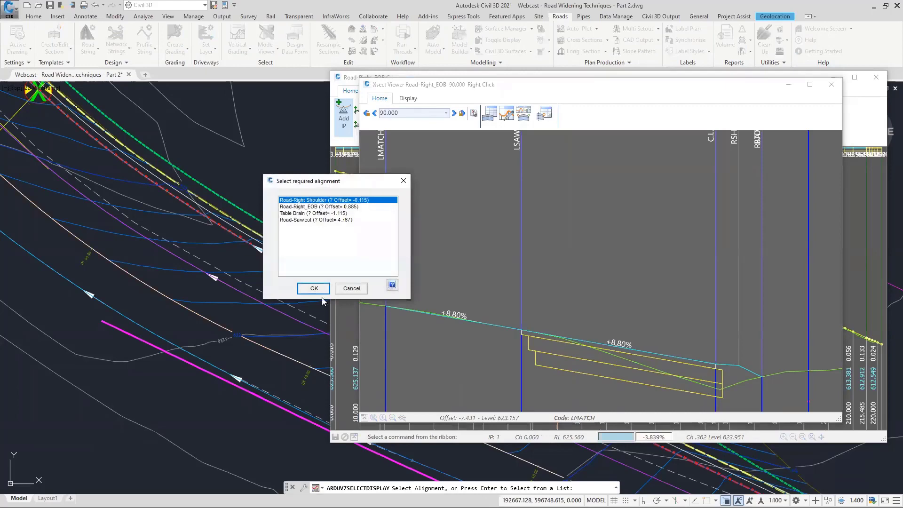
click(312, 287)
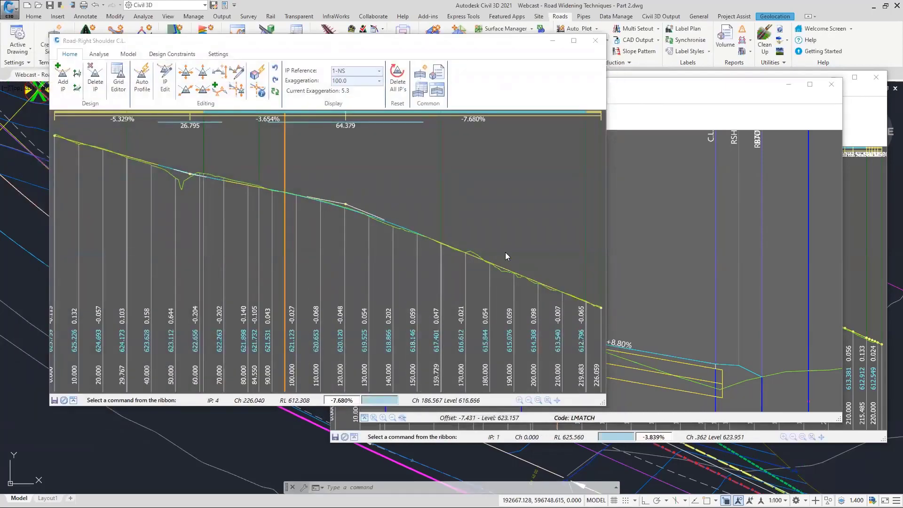
Reposition the Road-Right Shoulder profile window and reset its vertical profile by deleting all IPs.
click(474, 50)
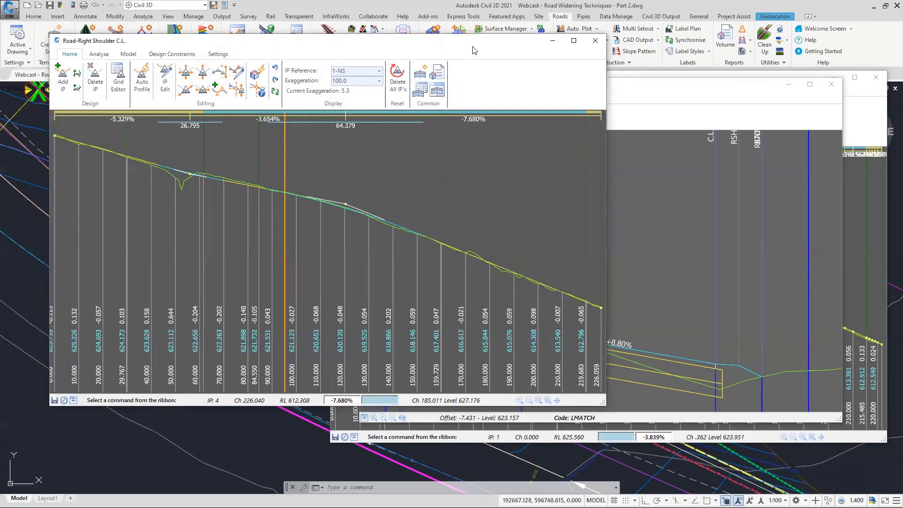
drag(474, 49, 502, 40)
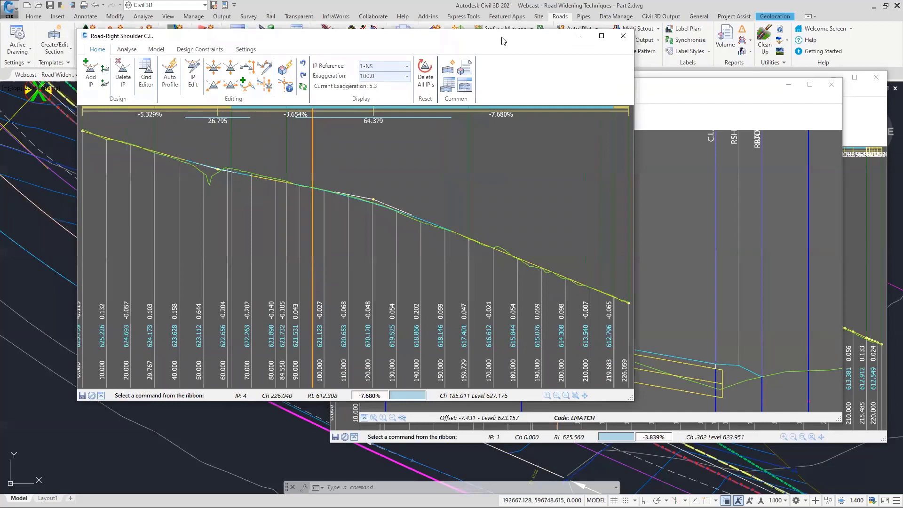
click(425, 73)
click(372, 236)
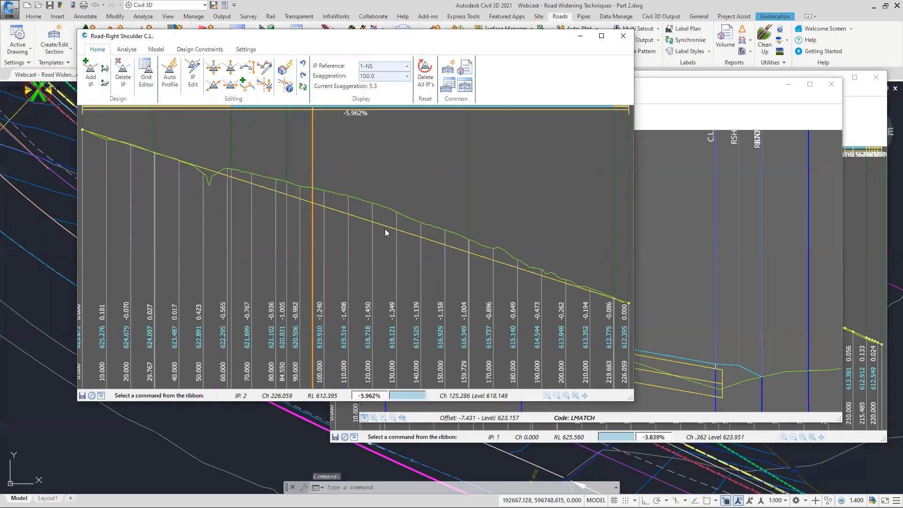
Start a reference point definition for Road-Right Shoulder, using the sampled surface, reference string Road-Right_EOB and the Road-Master alignment.
click(170, 76)
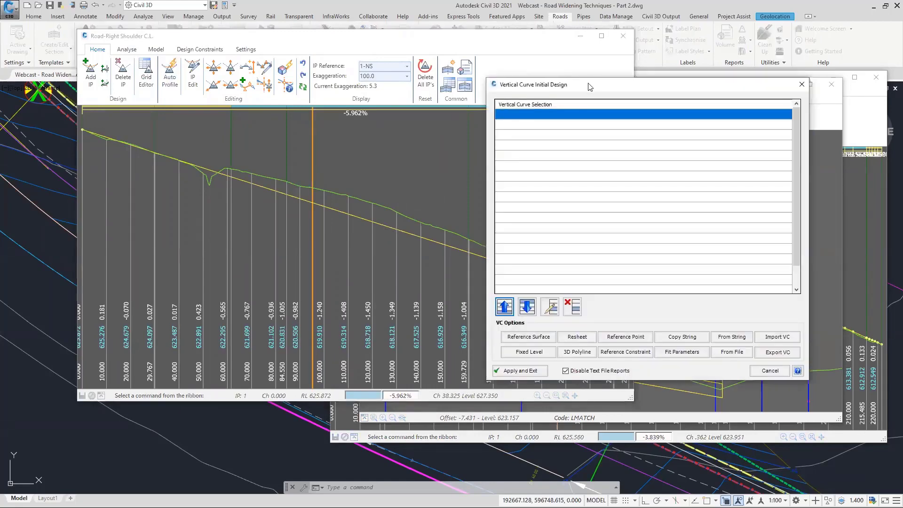
drag(594, 84, 317, 59)
click(348, 312)
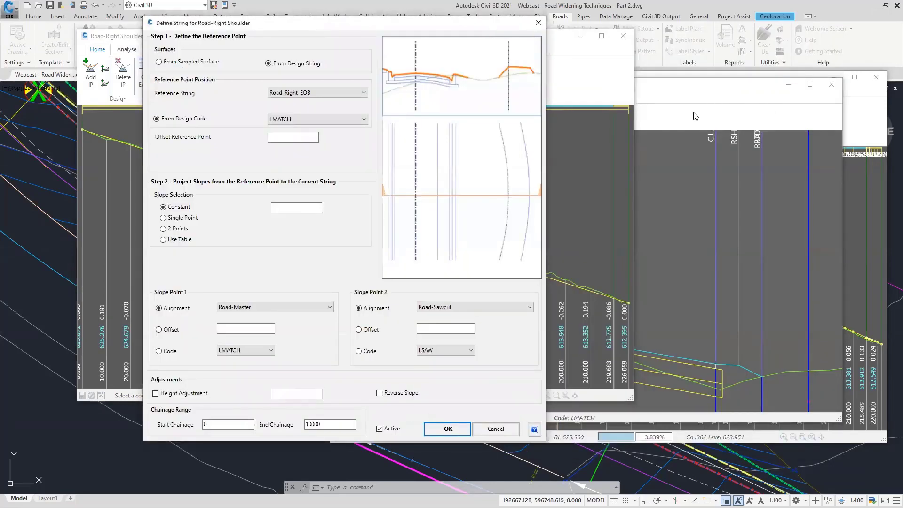
click(188, 65)
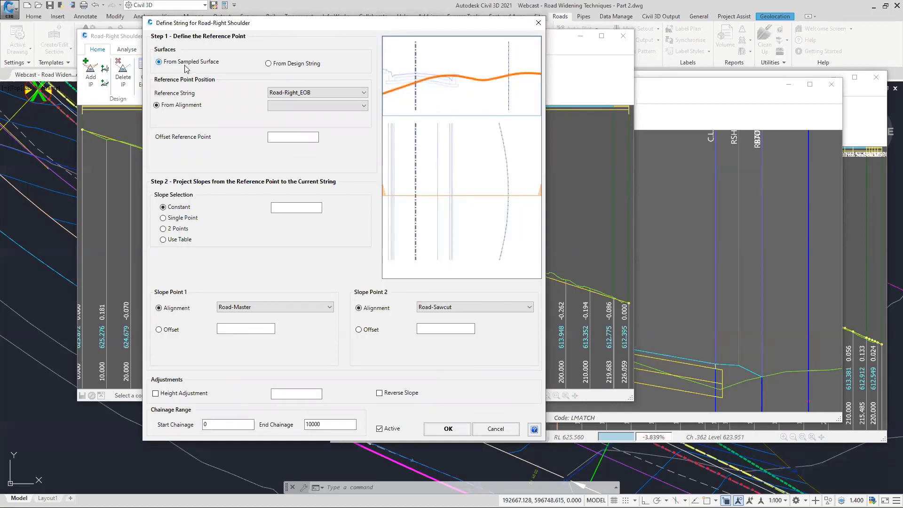
click(659, 265)
click(277, 65)
click(159, 62)
click(306, 93)
click(300, 109)
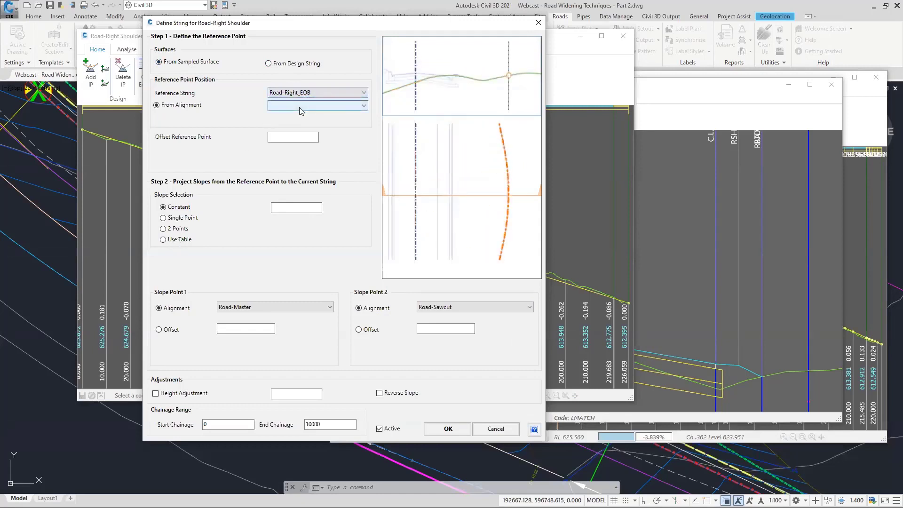
click(305, 105)
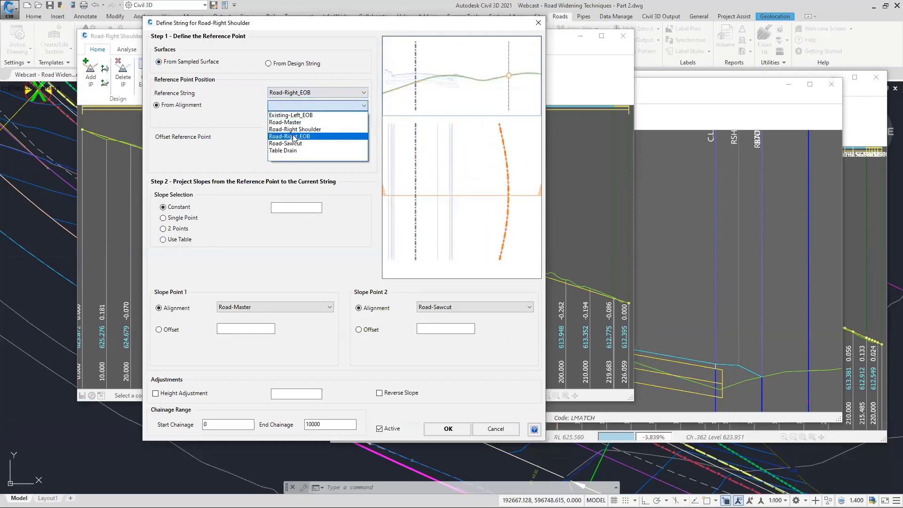
click(295, 122)
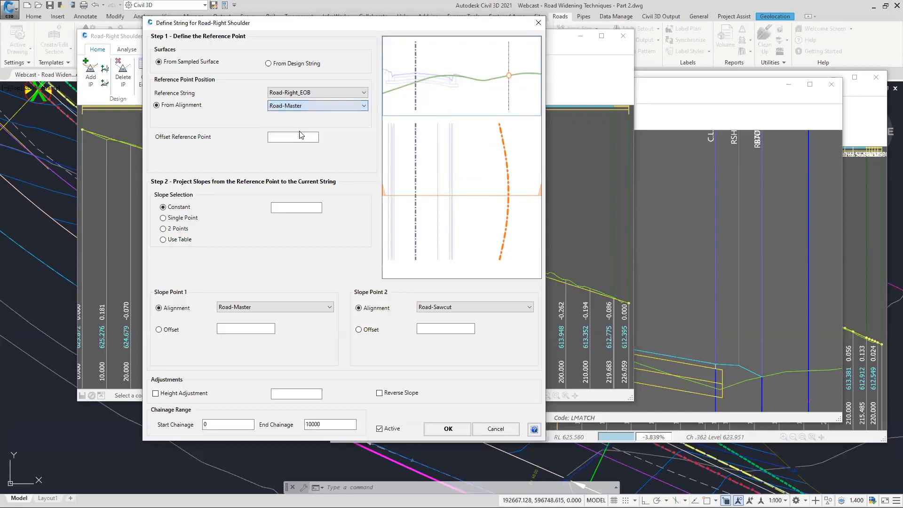
Project the slope by 2 Points from Road-Master and Road-Sawcut, and apply the profile with the uncalculated IP levels removed.
click(162, 229)
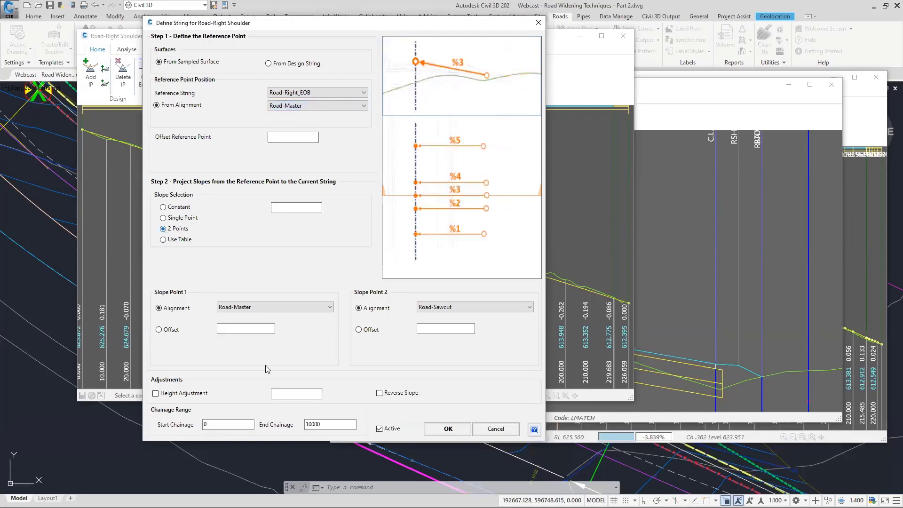
click(254, 310)
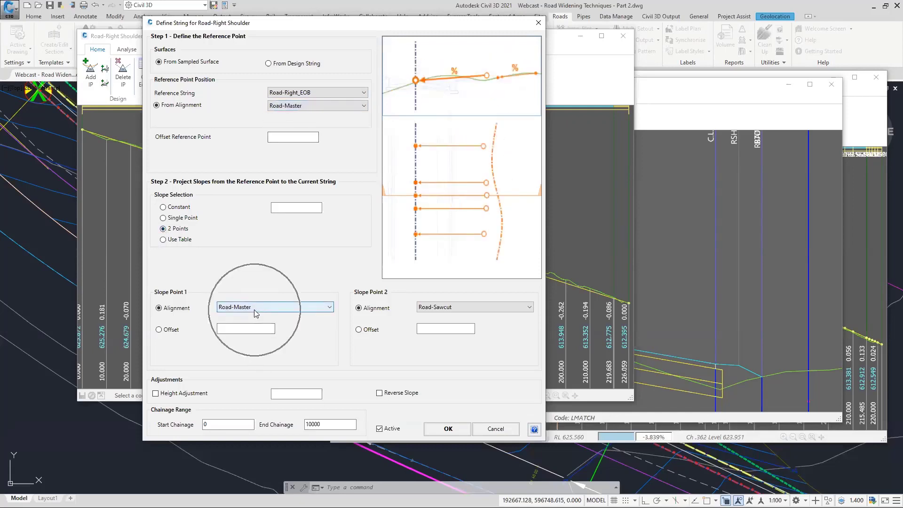
click(463, 308)
click(439, 429)
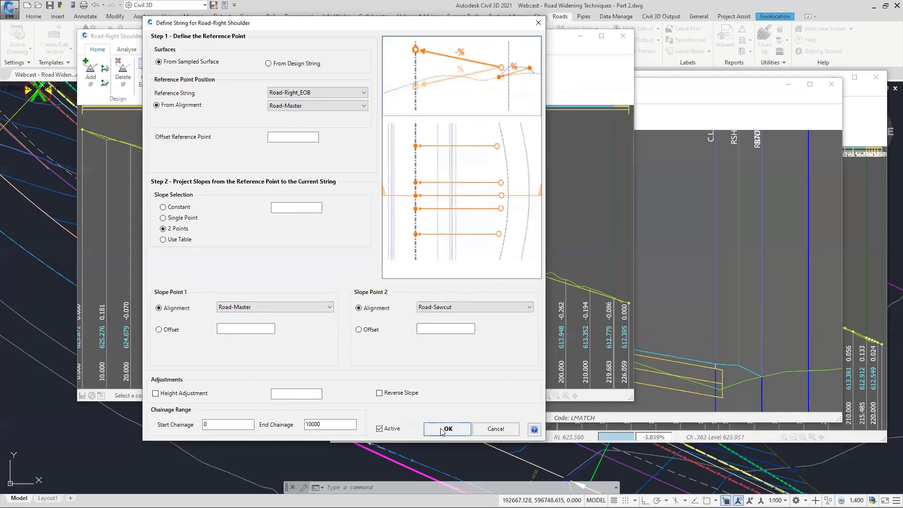
click(258, 347)
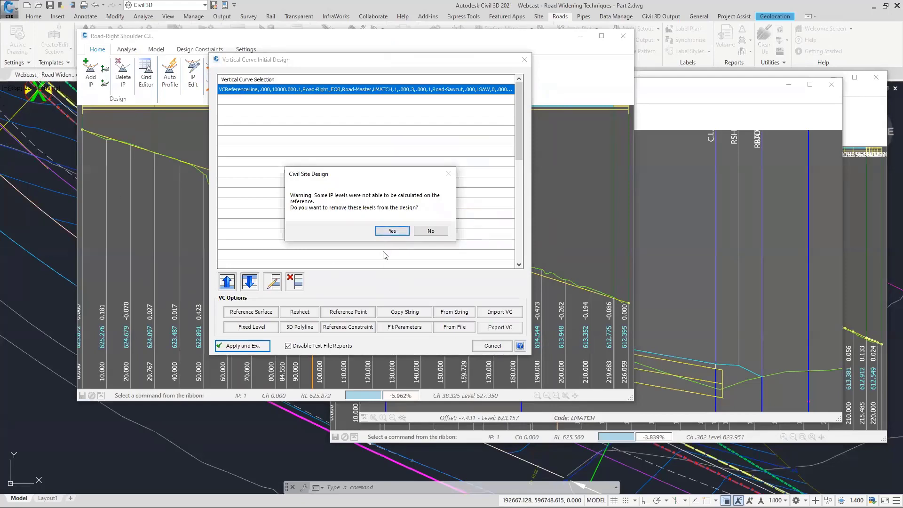
click(391, 230)
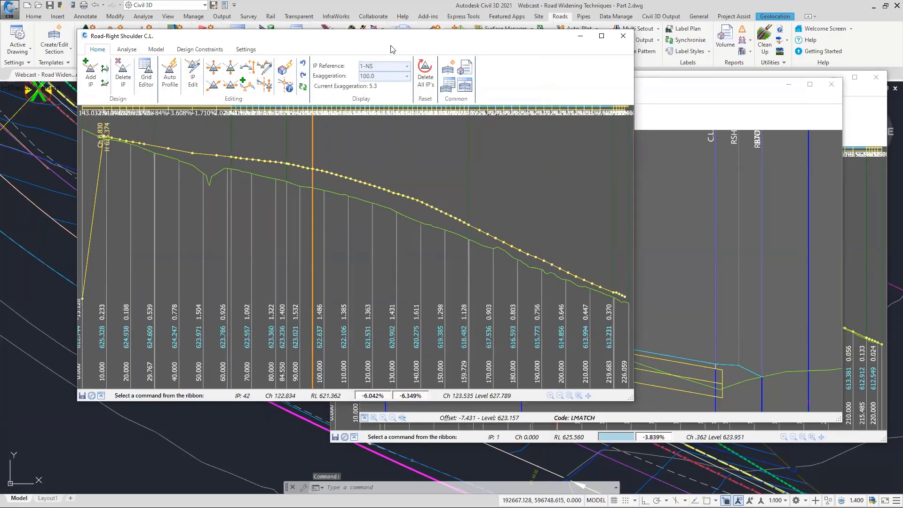
Delete the stray IP at chainage 0.000 of the Road-Right Shoulder profile and move its window clear of the cross-section viewer.
drag(390, 49, 374, 101)
click(106, 127)
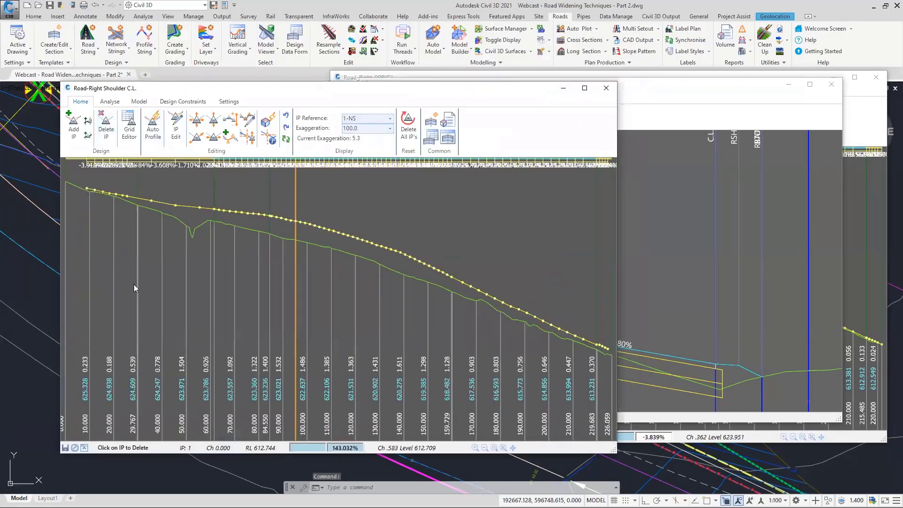
drag(284, 91, 242, 88)
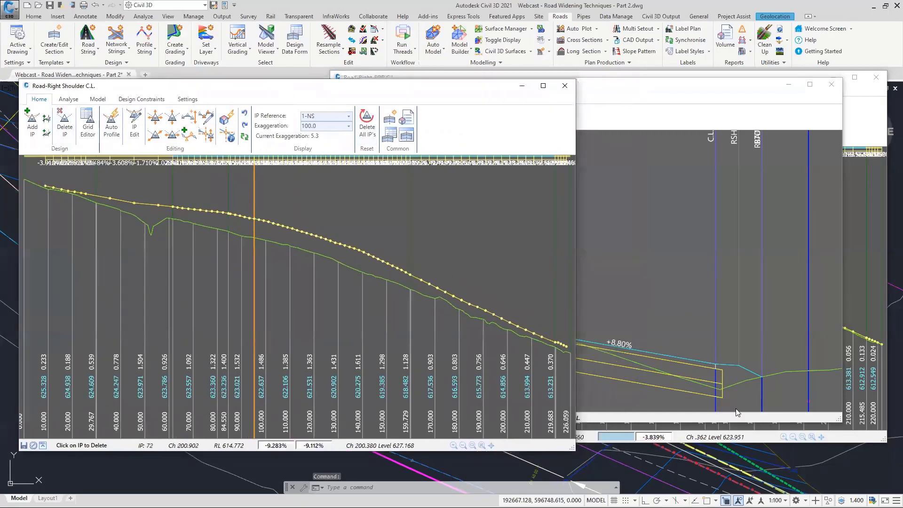
In the Road-Right_EOB cross section, match code RSH to the Road-Right Shoulder string over the alignment extents with the changeOffsetandLevel method.
right_click(739, 335)
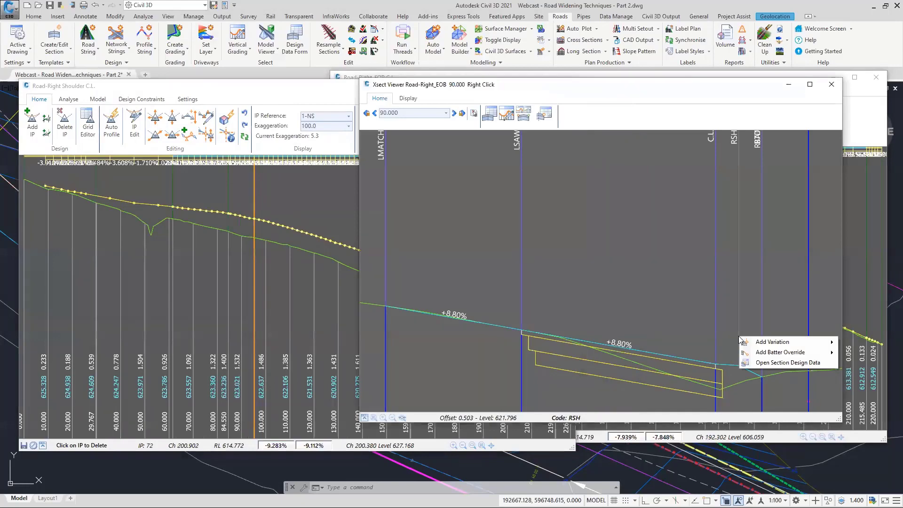
click(585, 86)
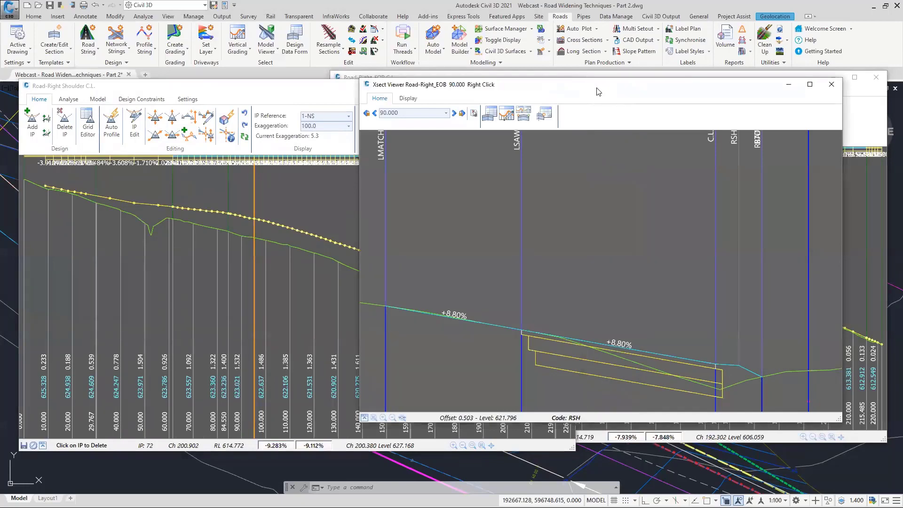
drag(599, 91, 518, 71)
right_click(659, 187)
mouse_move(669, 194)
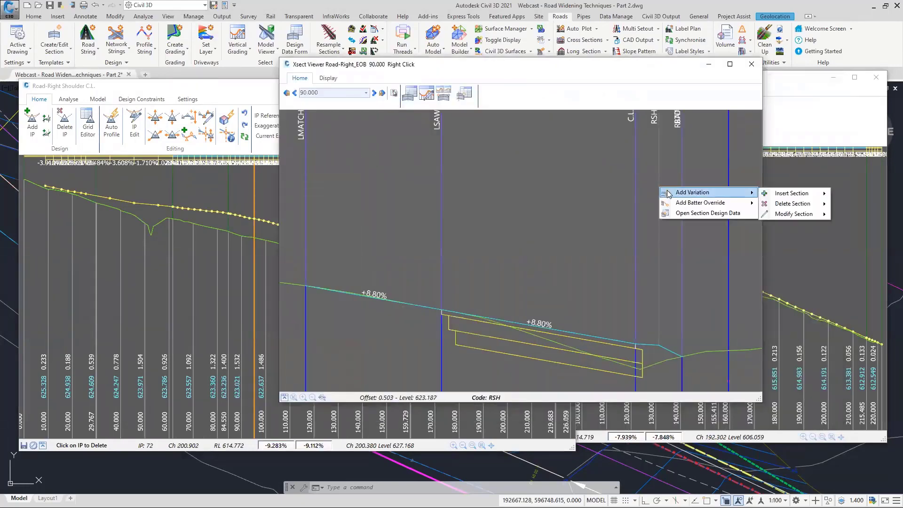
mouse_move(789, 215)
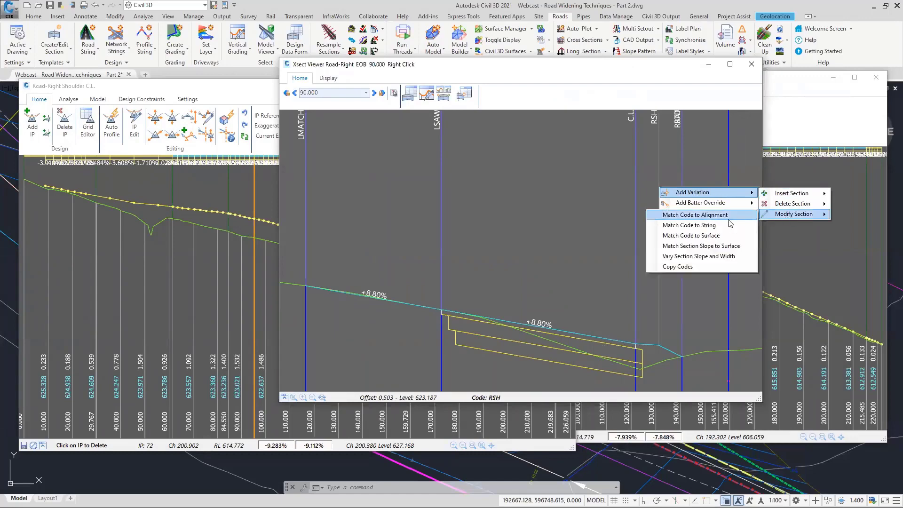
click(708, 225)
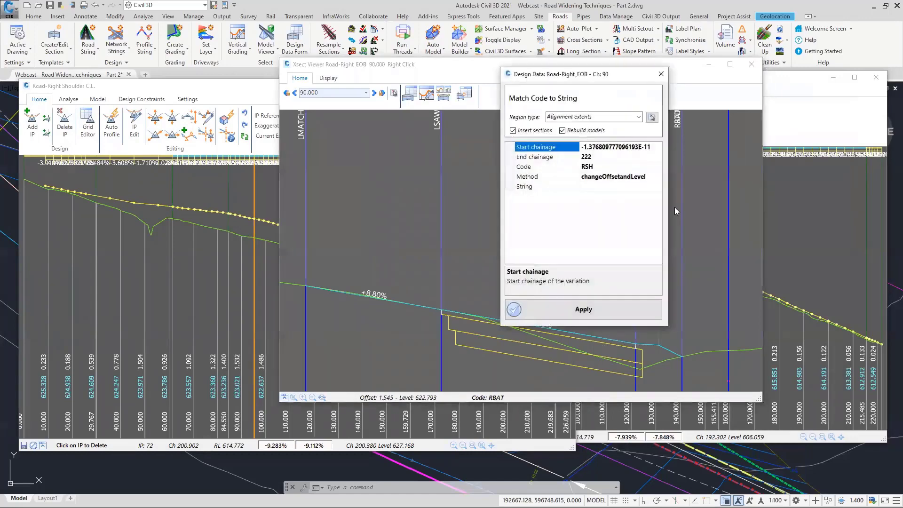
click(657, 187)
click(657, 187)
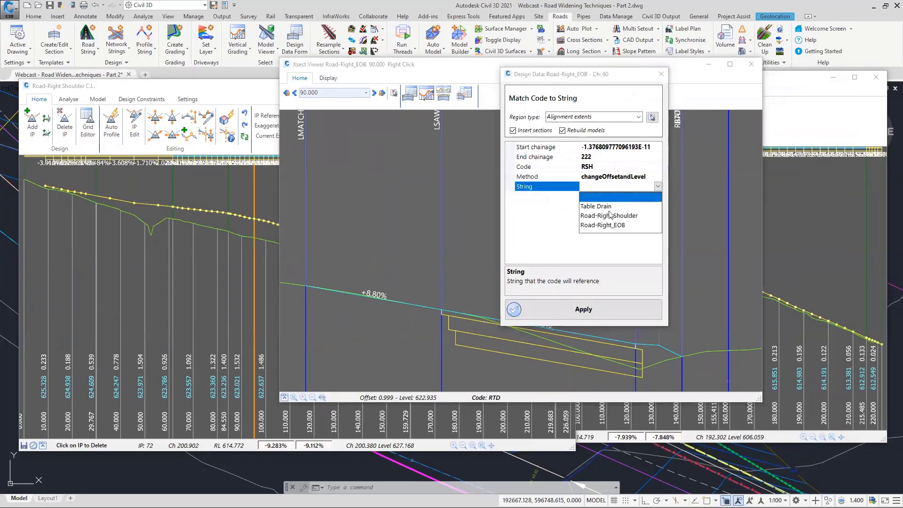
click(611, 216)
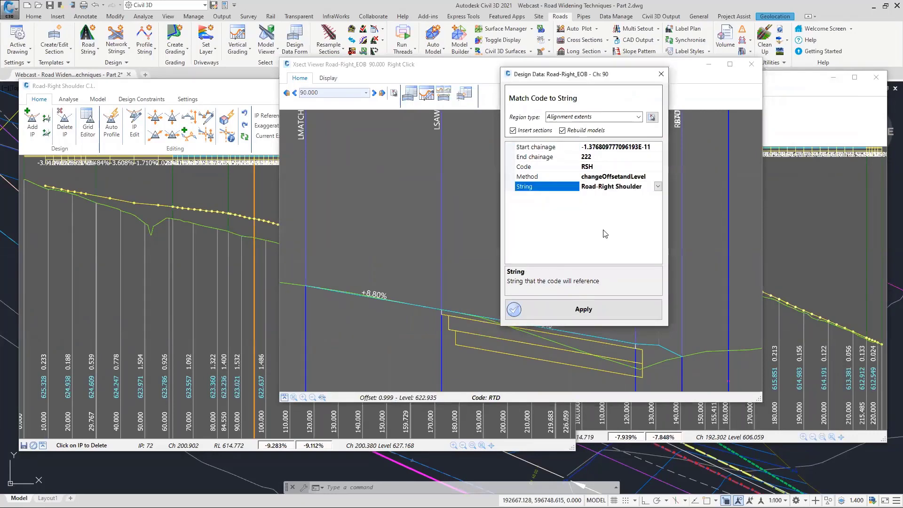
click(563, 313)
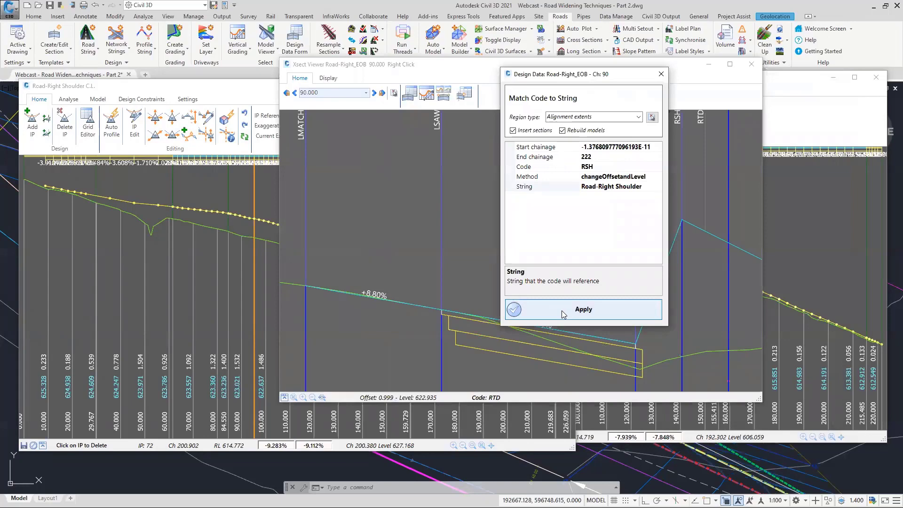
click(661, 74)
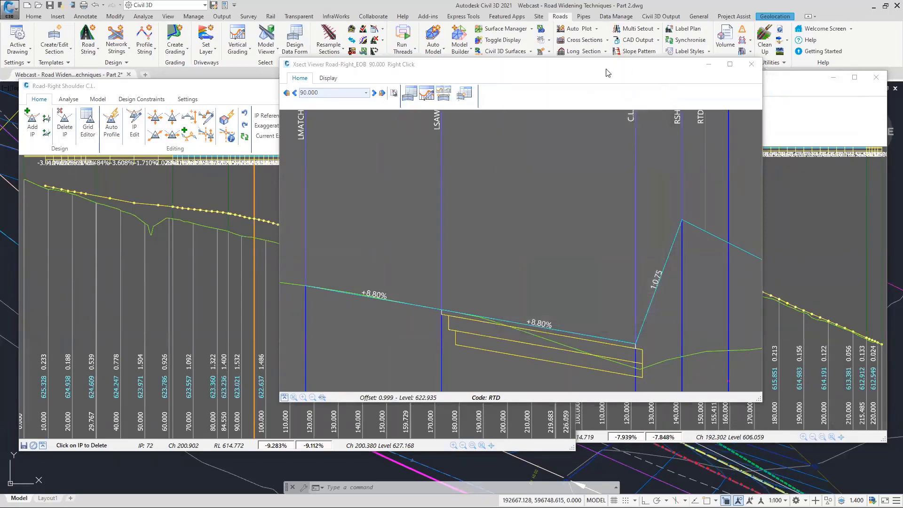
Turn on Reverse Slope in the Road-Right Shoulder reference point definition and reapply the profile, removing the uncalculated IP levels.
drag(616, 72, 735, 67)
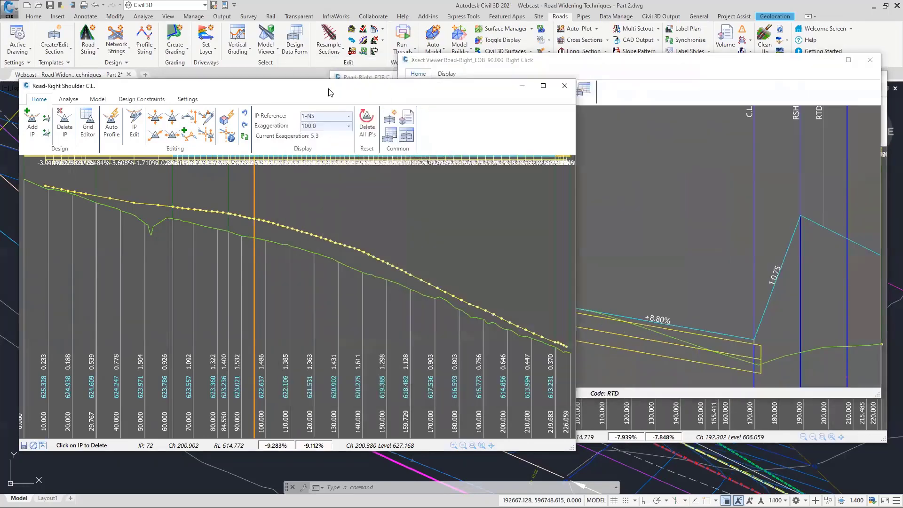
click(111, 128)
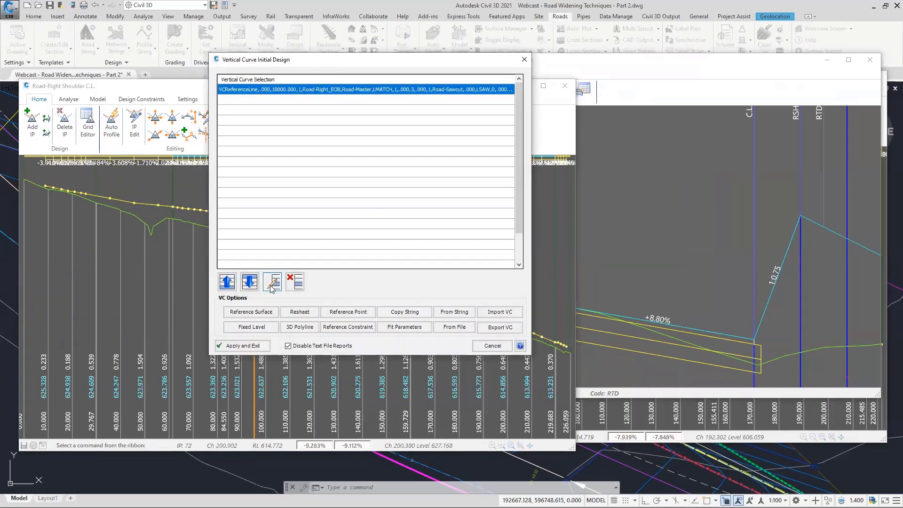
click(272, 282)
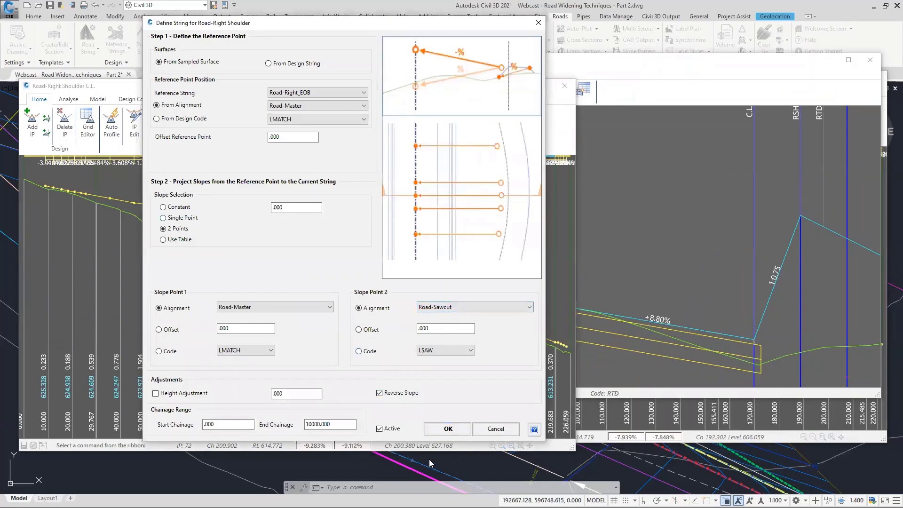
click(448, 429)
click(260, 346)
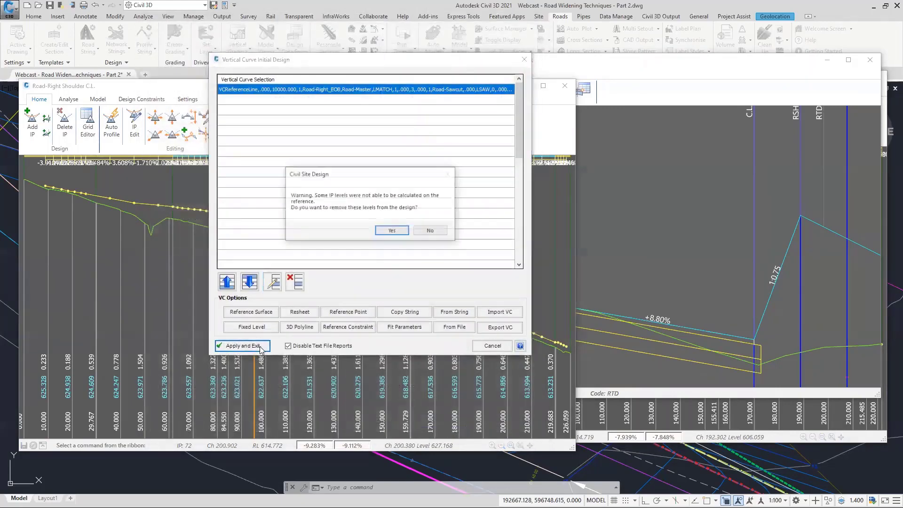
click(397, 233)
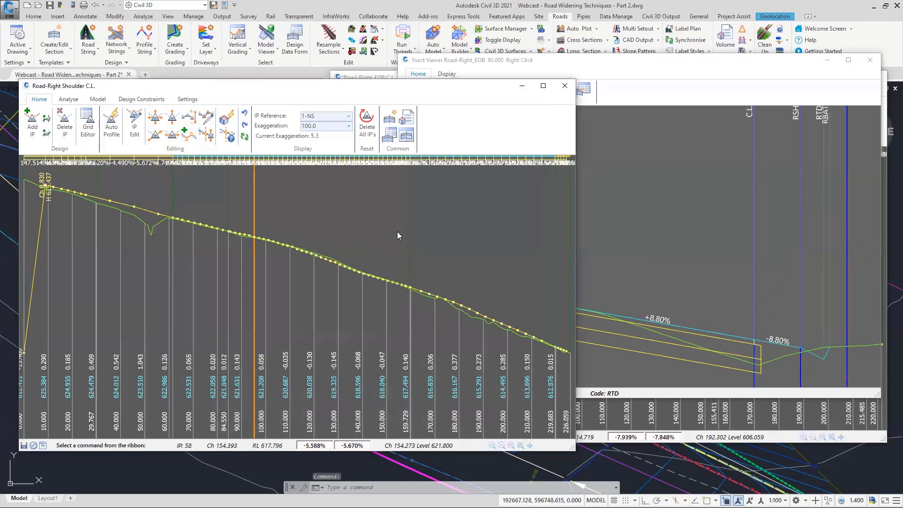
Delete the stray IP at chainage 0.000 of the regenerated Road-Right Shoulder profile and close its profile window.
click(65, 125)
click(26, 360)
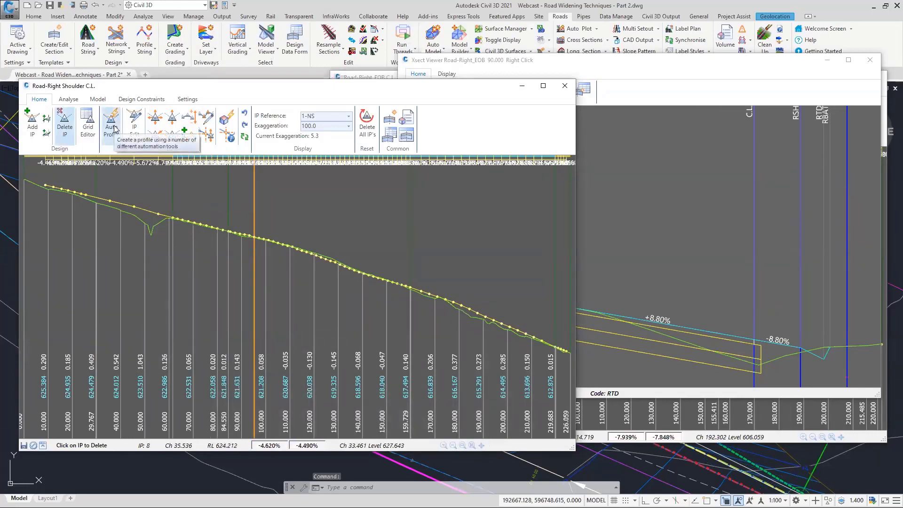
click(32, 231)
click(564, 367)
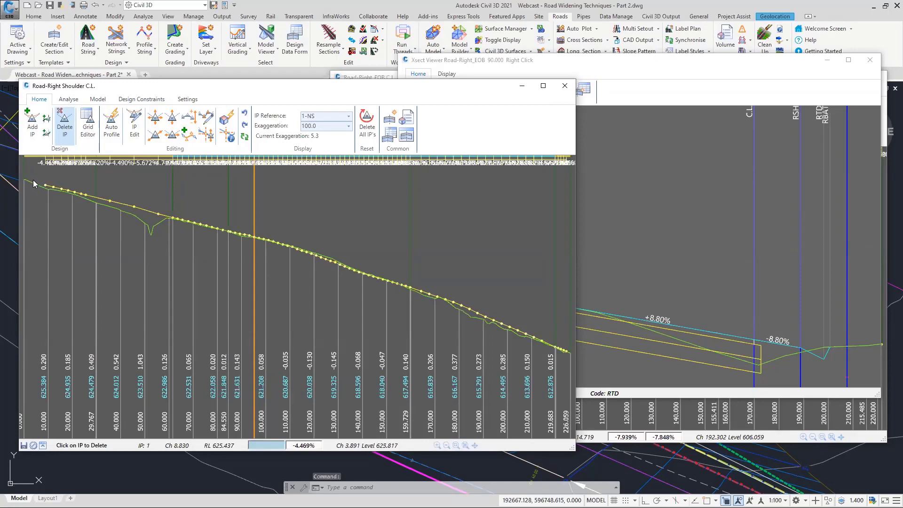
click(565, 86)
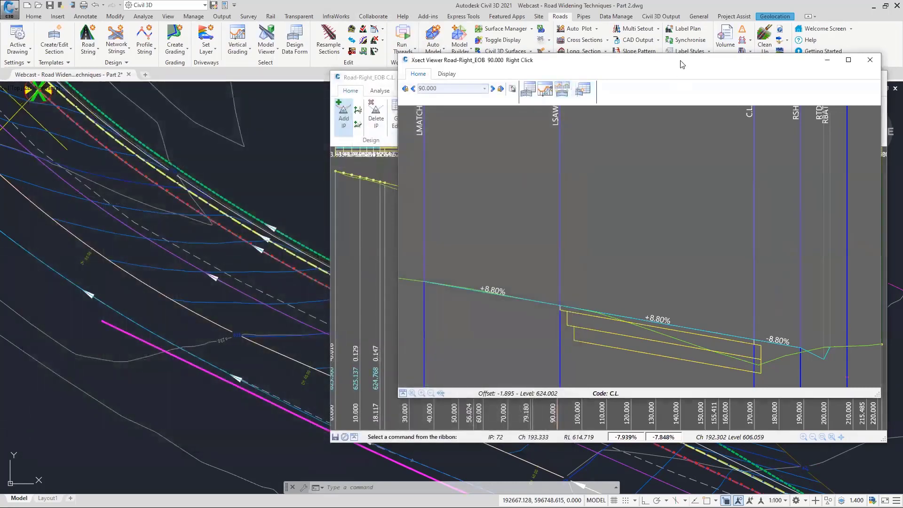
Close the Road-Right_EOB profile window and reposition the cross-section viewer over the plan to show the shoulder and drain codes.
drag(682, 64, 299, 65)
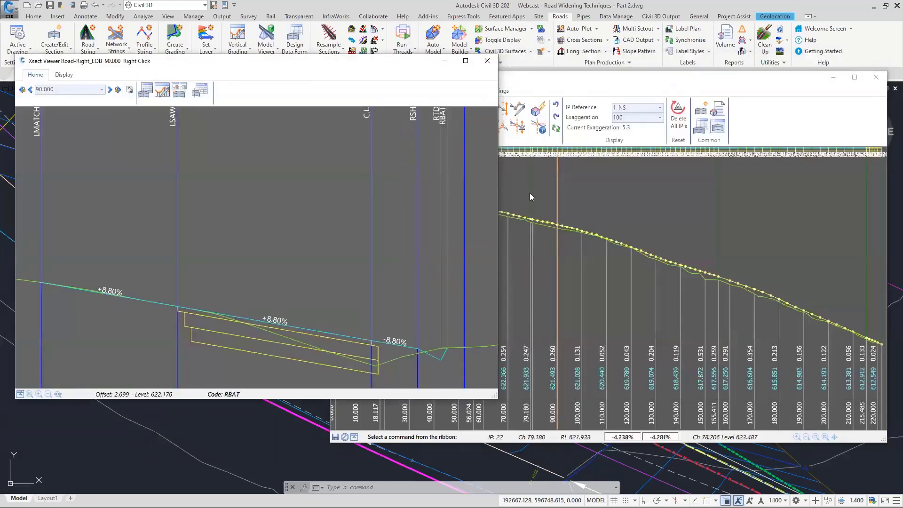
click(560, 80)
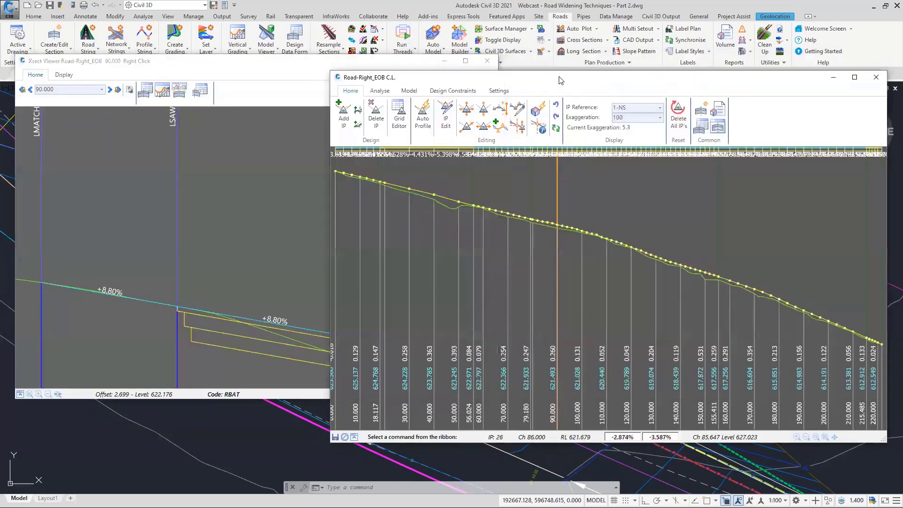
click(876, 78)
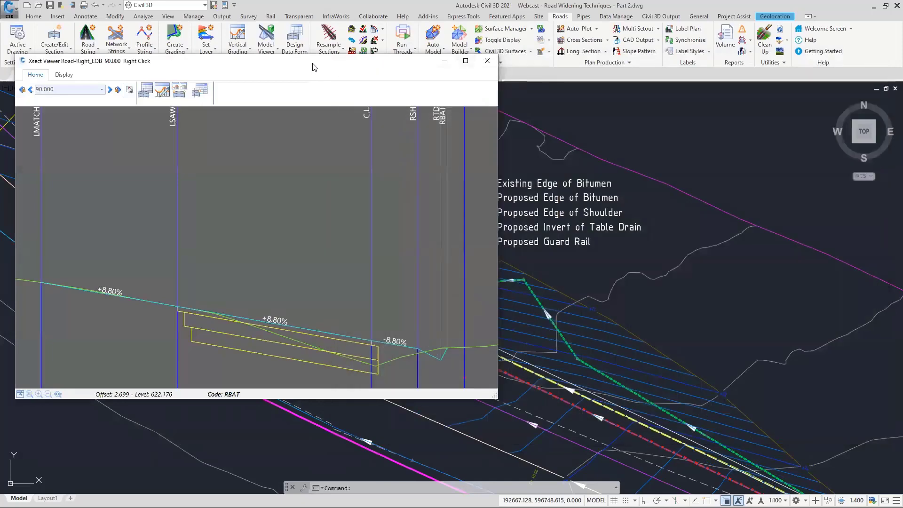
drag(315, 67, 319, 100)
click(468, 411)
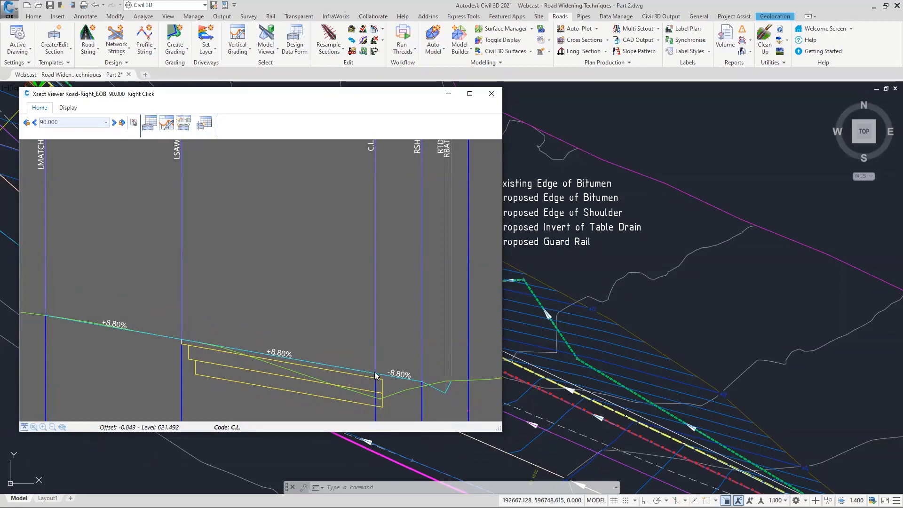
Open the Table Drain profile's initial vertical design, check the existing reference line definition and delete it.
click(242, 36)
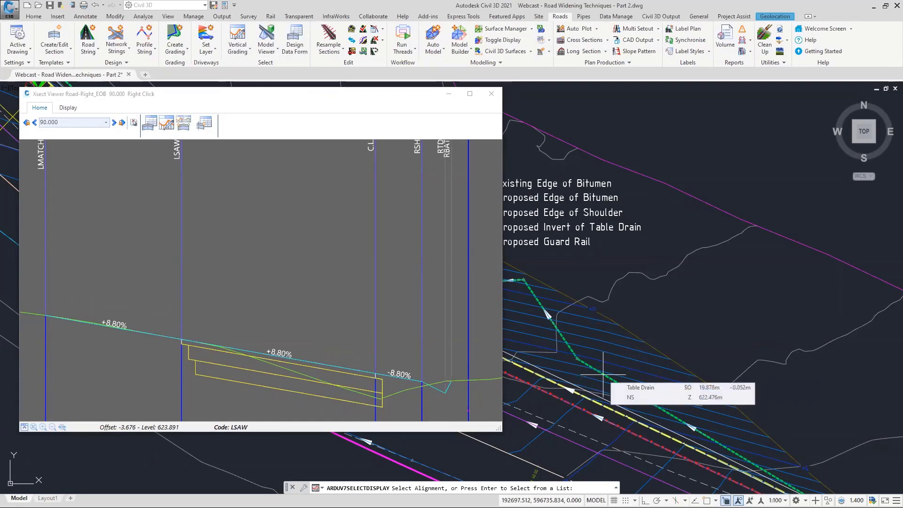
click(603, 375)
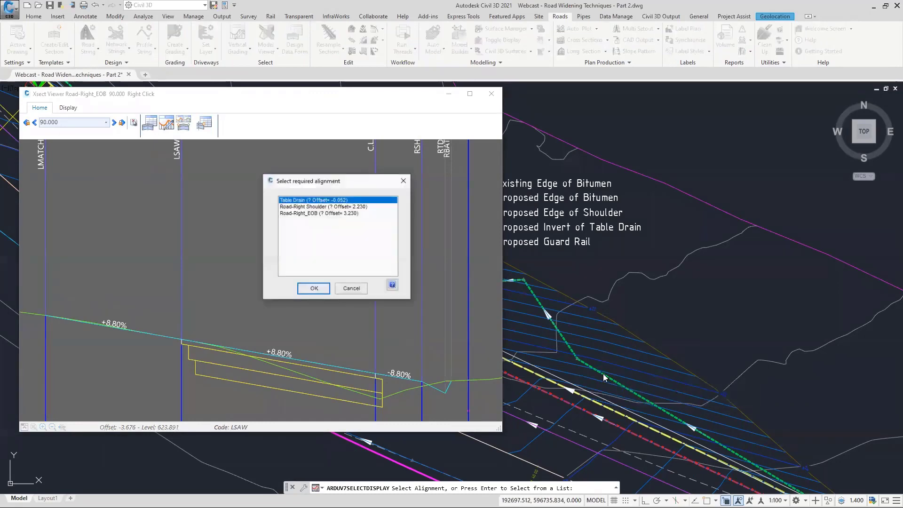
click(314, 287)
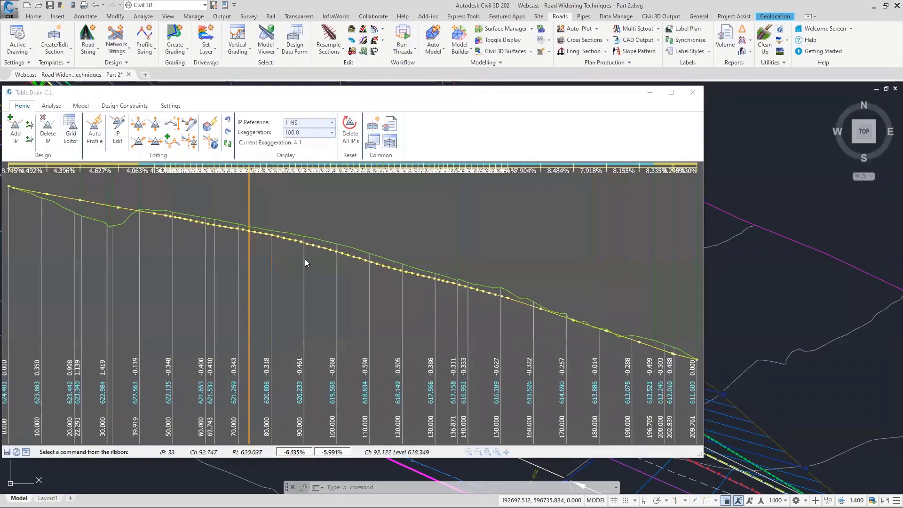
click(96, 137)
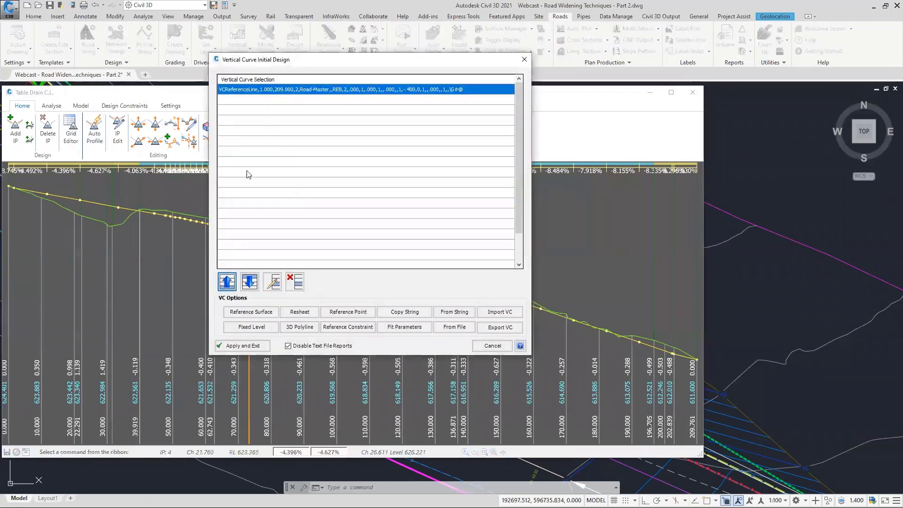
click(269, 285)
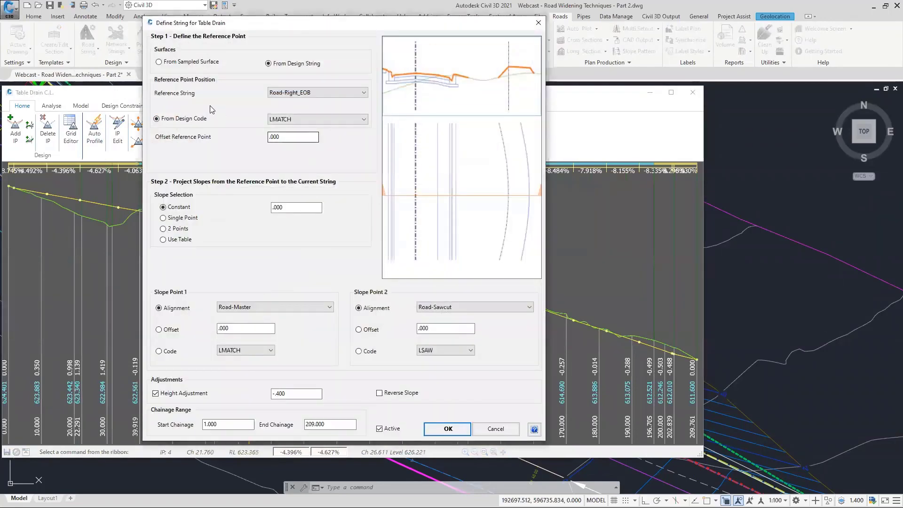
click(538, 23)
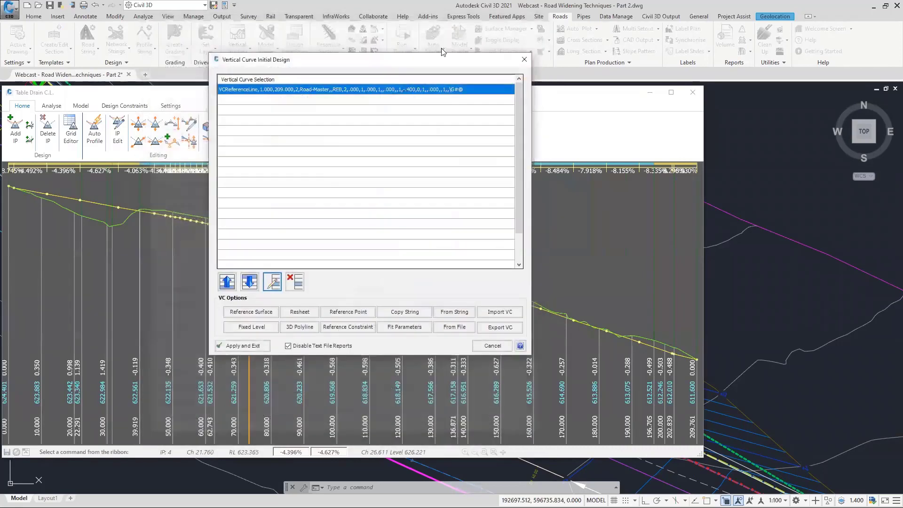
click(295, 282)
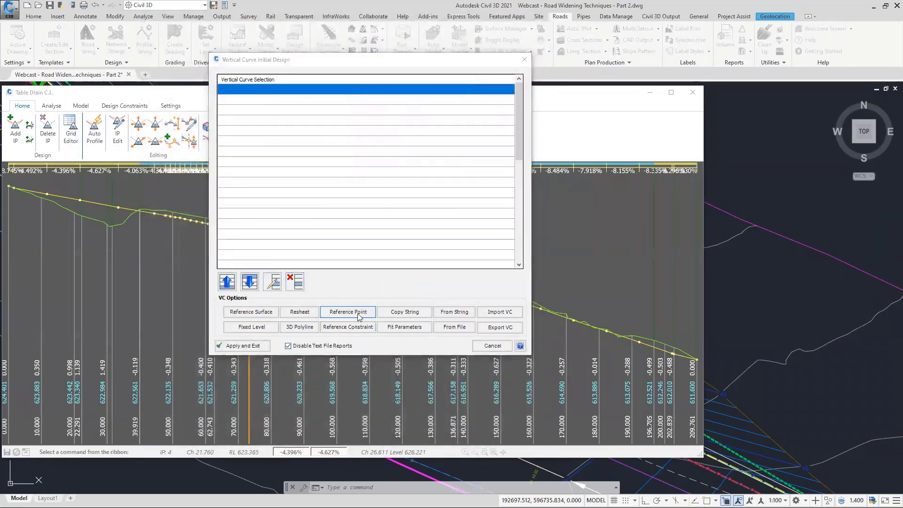
Add a Table Drain reference point from design string Road-Right_EOB at code C.L. with a constant slope of 0.
click(348, 312)
click(298, 93)
click(297, 109)
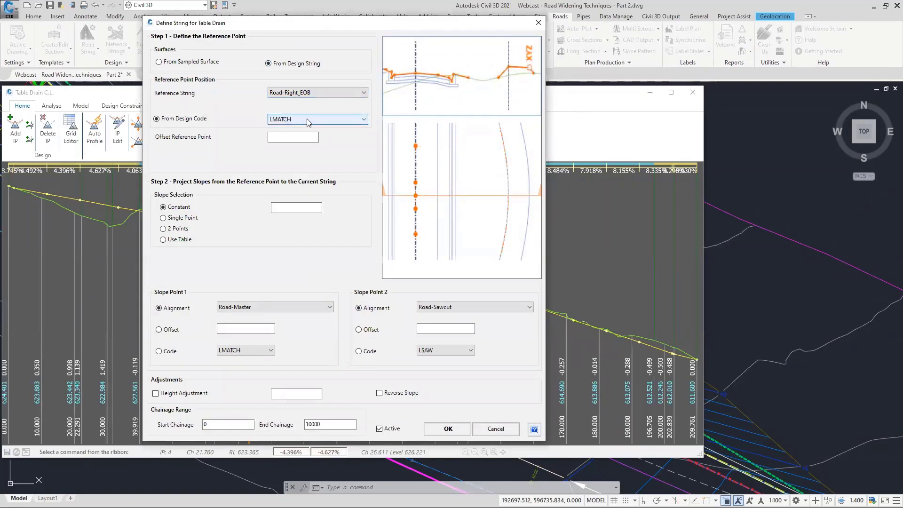
click(292, 119)
click(282, 129)
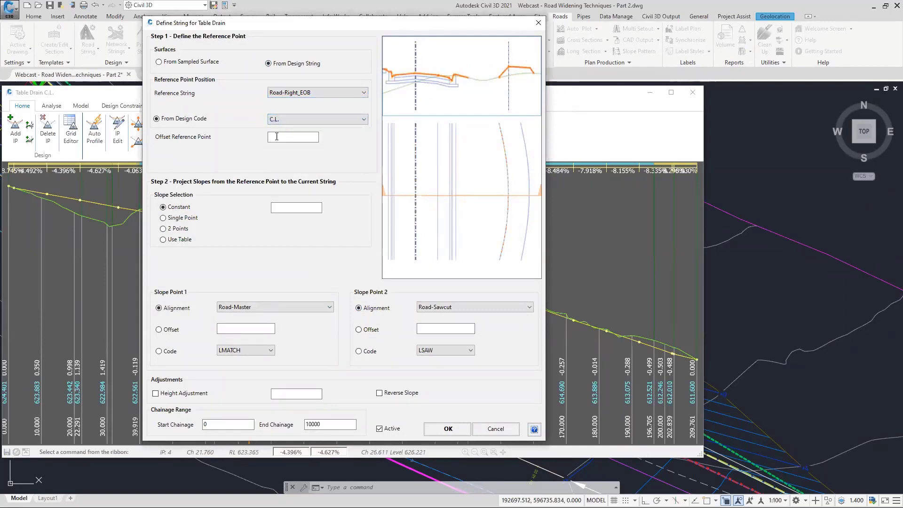
click(286, 207)
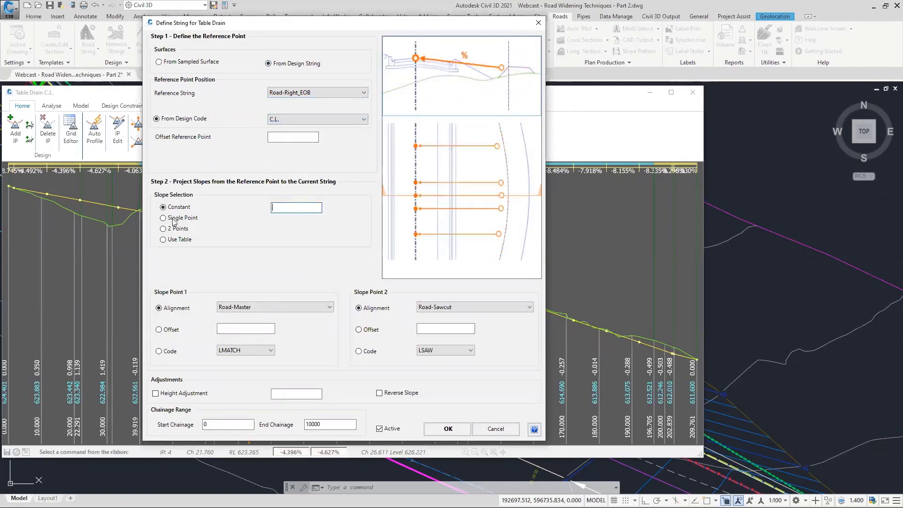
text(0)
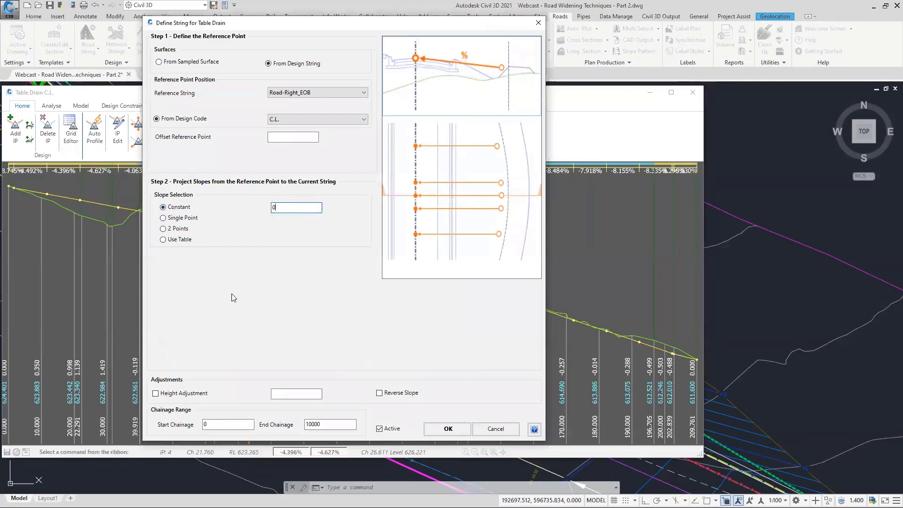
Give the Table Drain reference point a height adjustment of -0.4, apply the profile design and close the profile window.
click(180, 394)
click(291, 393)
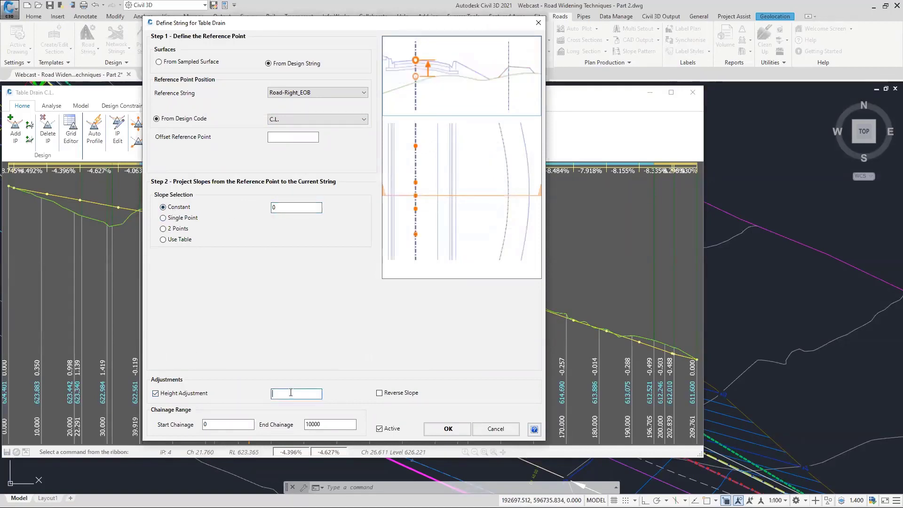
text(-.4)
click(448, 428)
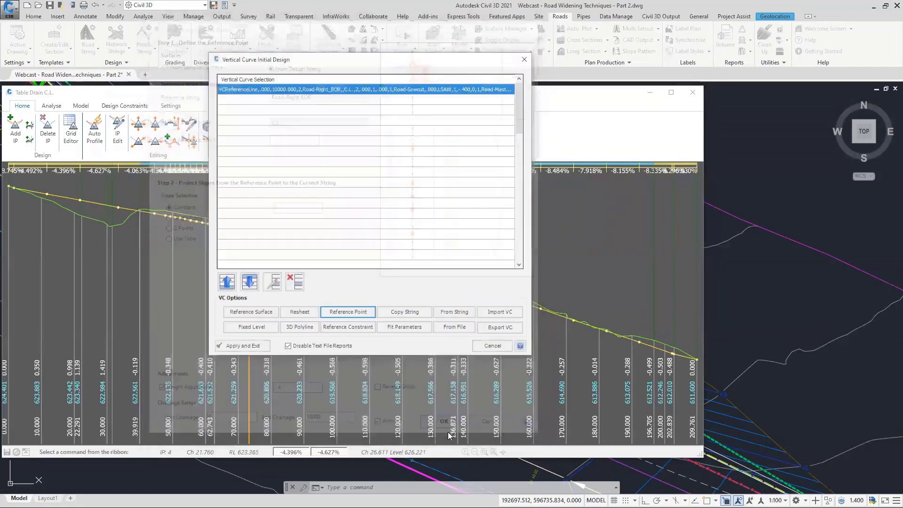
click(250, 347)
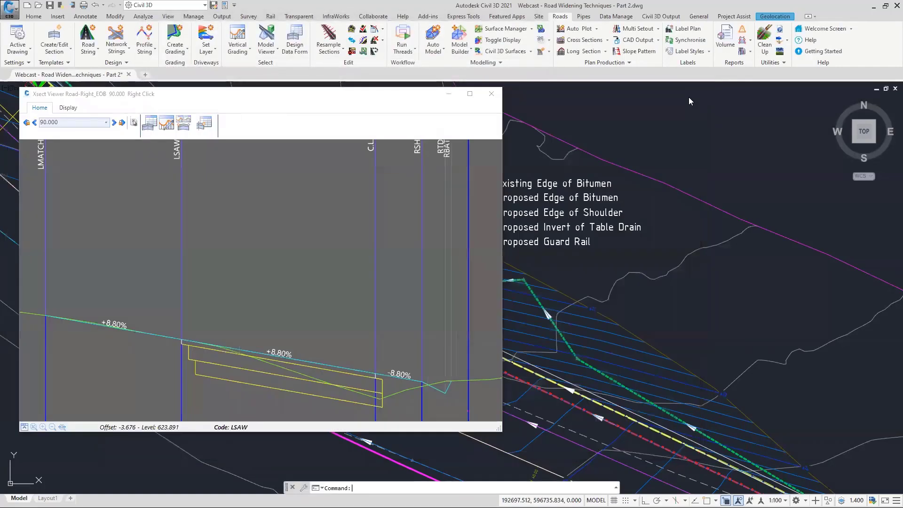
click(693, 92)
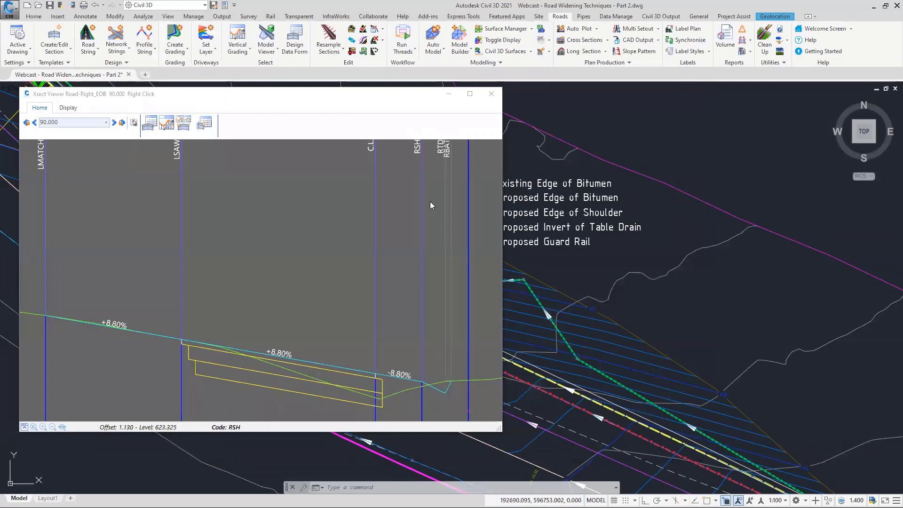
In the Road-Right_EOB cross section, match code RTD to the Table Drain string over the alignment extents with the holdSlopeChangeOffset method.
right_click(445, 204)
mouse_move(489, 209)
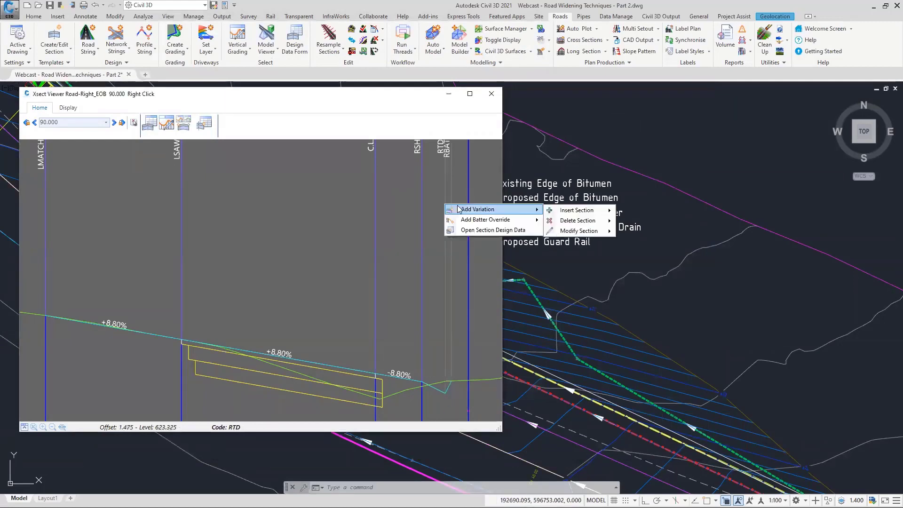
mouse_move(606, 215)
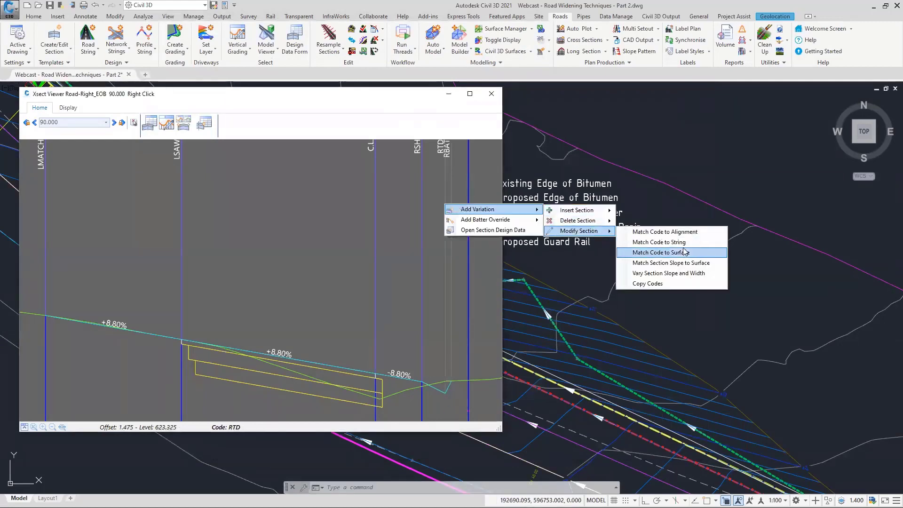
click(649, 245)
click(652, 176)
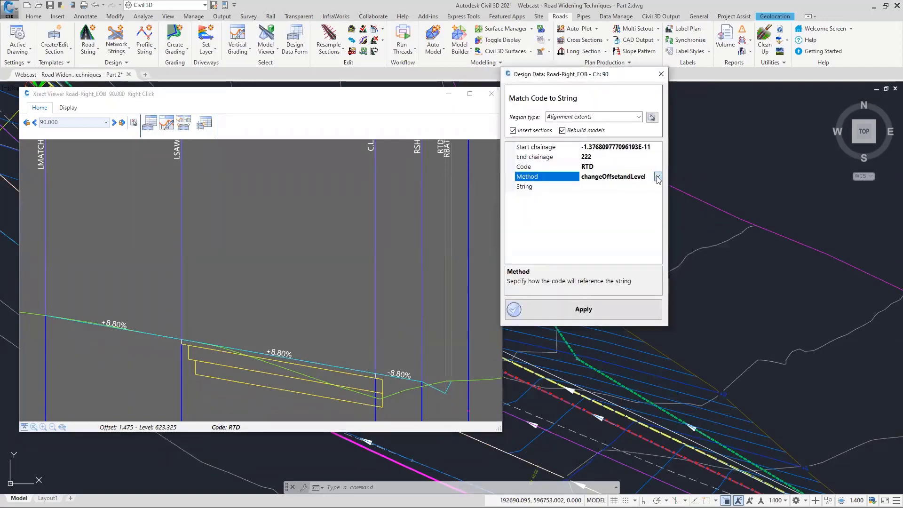
click(658, 176)
click(611, 216)
click(611, 187)
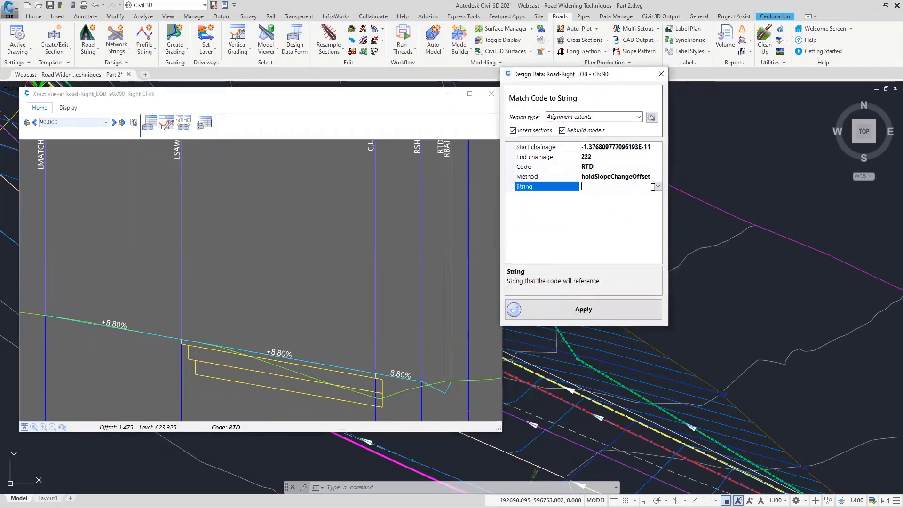
click(658, 186)
click(603, 207)
click(592, 309)
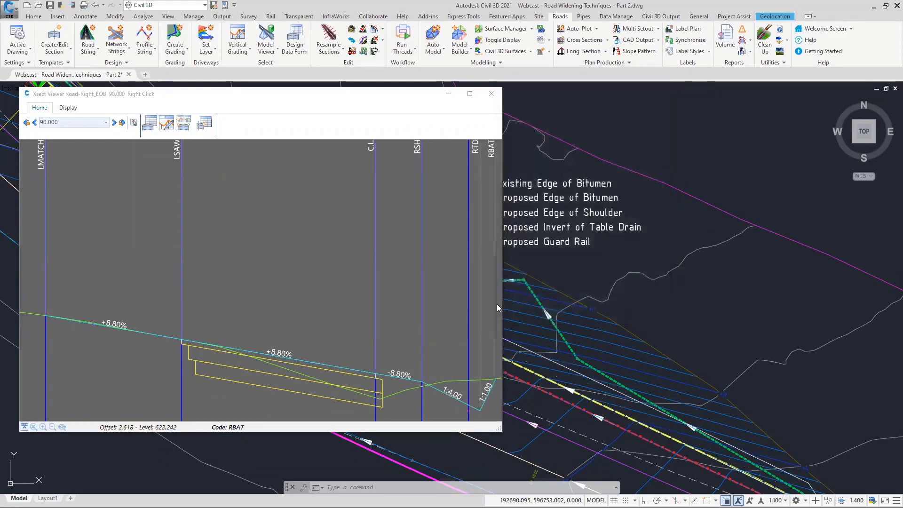
Move the Road-Right_EOB cross-section viewer aside and close it to show the full plan.
drag(397, 99, 447, 91)
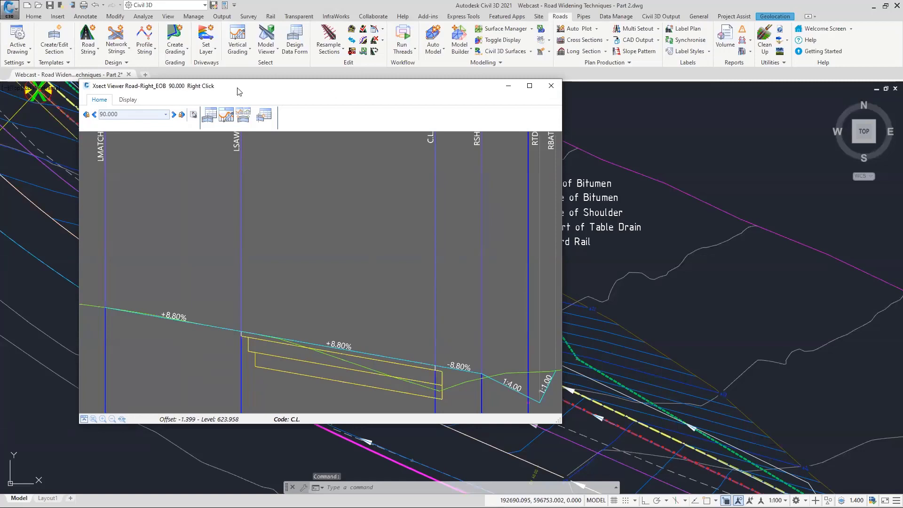
drag(231, 93, 176, 99)
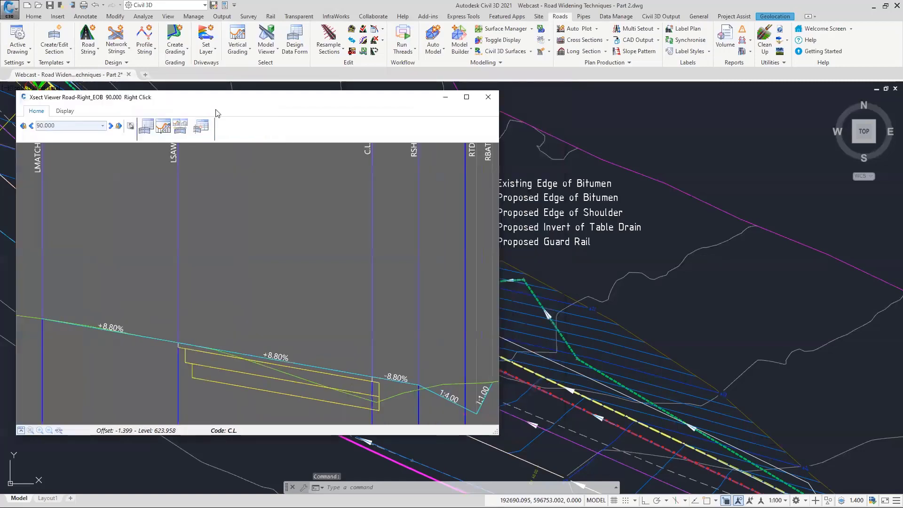
click(488, 97)
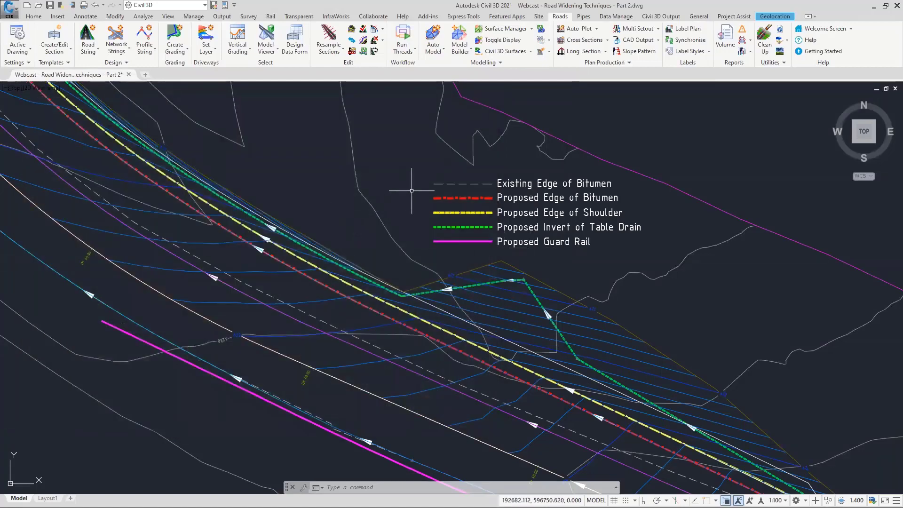
Generate a cross-section plot preview for the Road-Right_EOB alignment using its selected sampled sections.
click(583, 40)
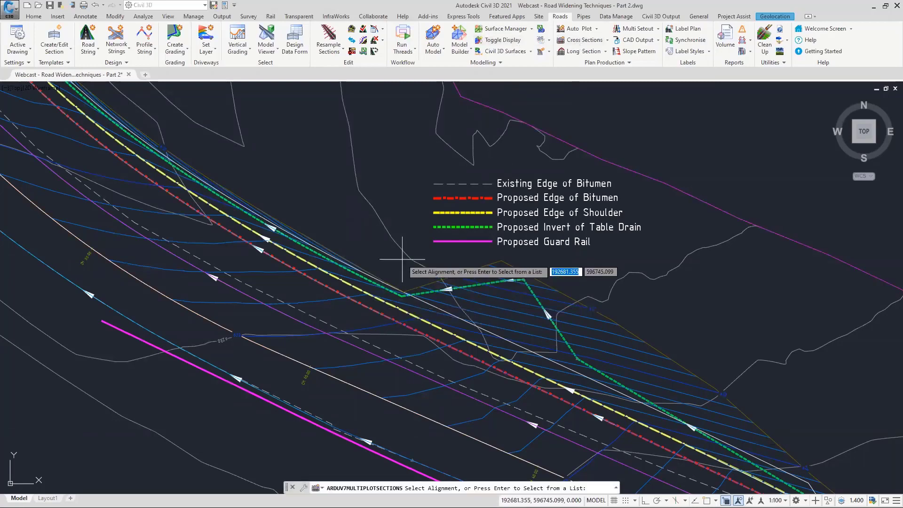
click(272, 258)
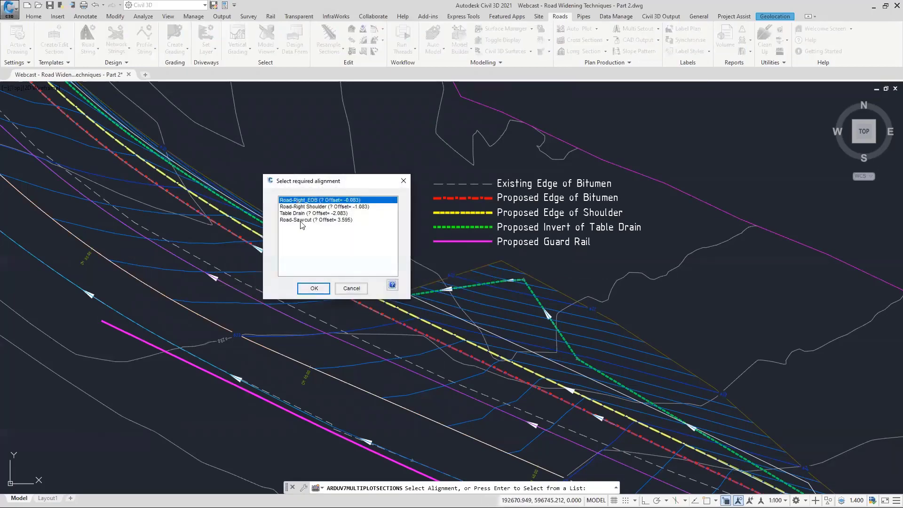
click(314, 286)
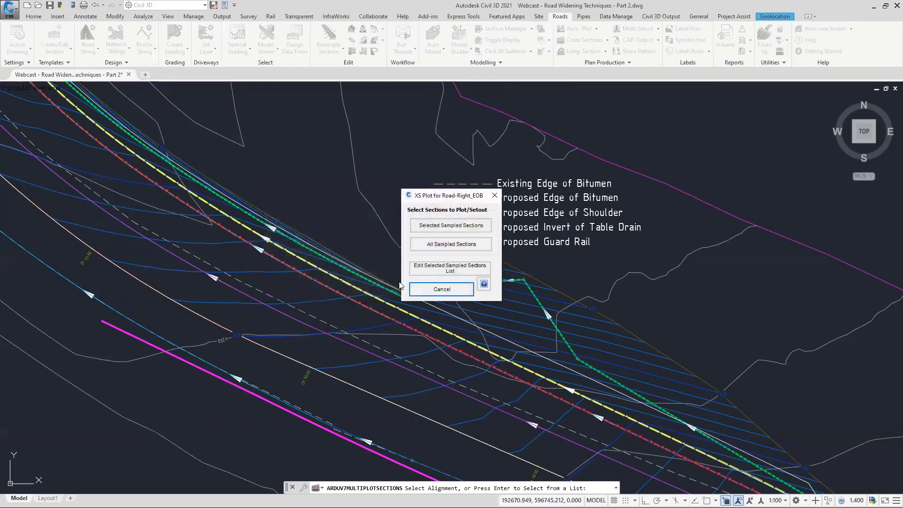
click(431, 228)
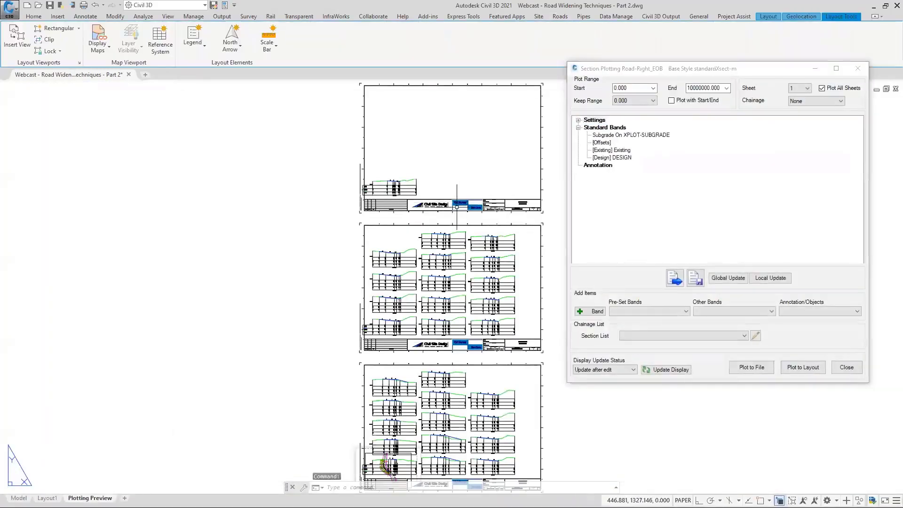
Delete the plan viewport overlapping the cross sections on the Plotting Preview sheet.
scroll(227, 238, up, 5)
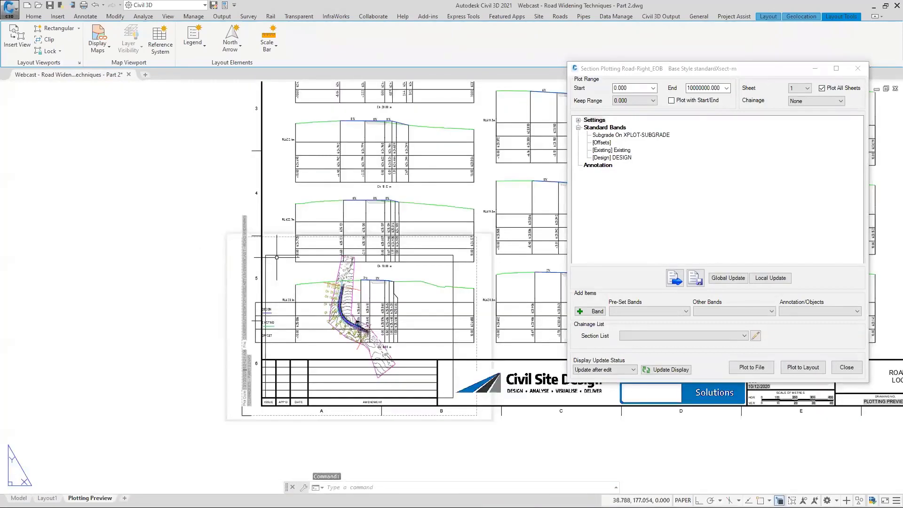
scroll(282, 257, up, 3)
click(249, 251)
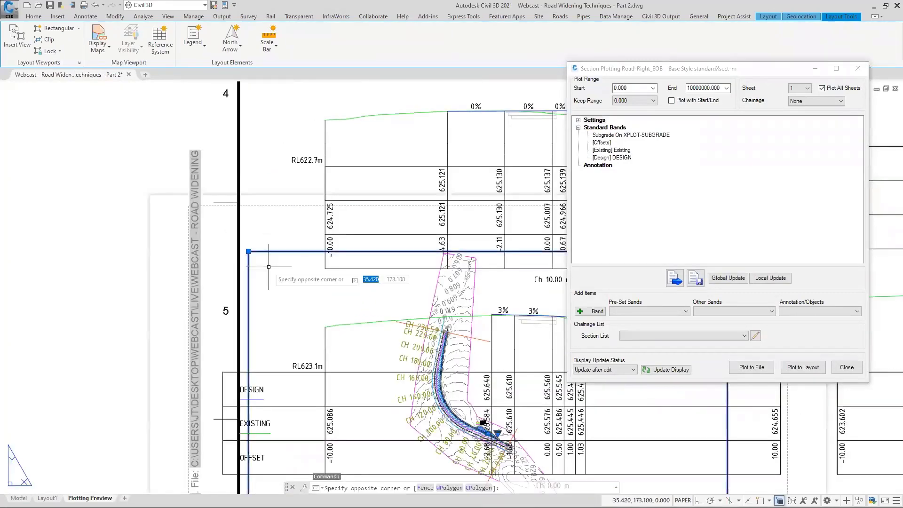
click(282, 246)
key(Delete)
Review the plotted cross sections and load the Webcast.xsectplt section plot style.
middle_drag(409, 202, 182, 321)
scroll(183, 320, down, 3)
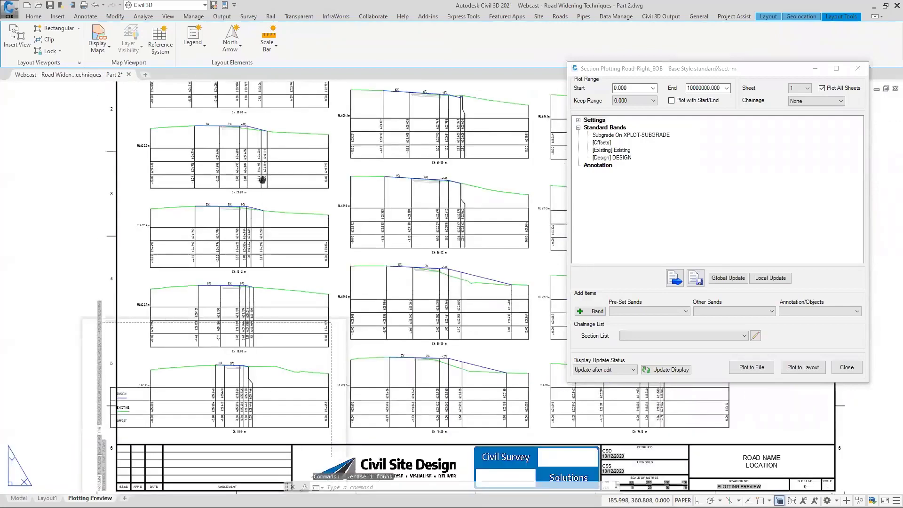
scroll(385, 228, up, 2)
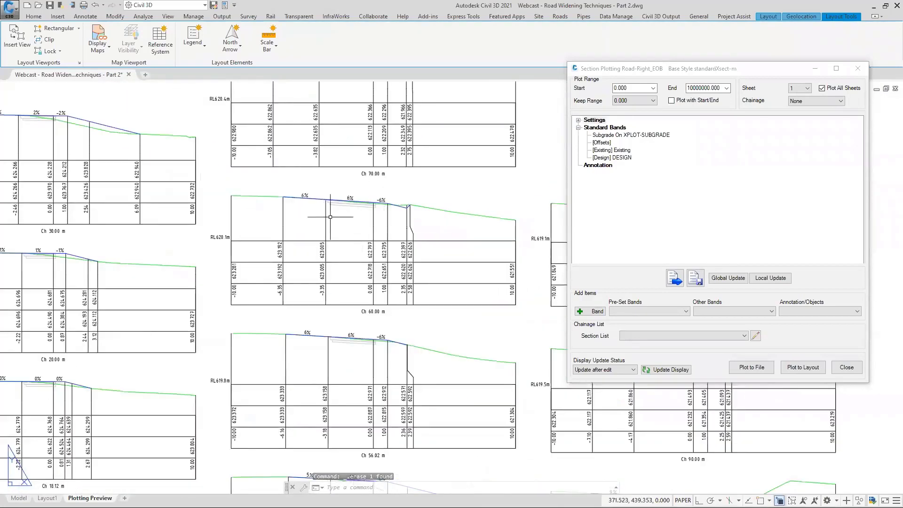
scroll(382, 212, down, 2)
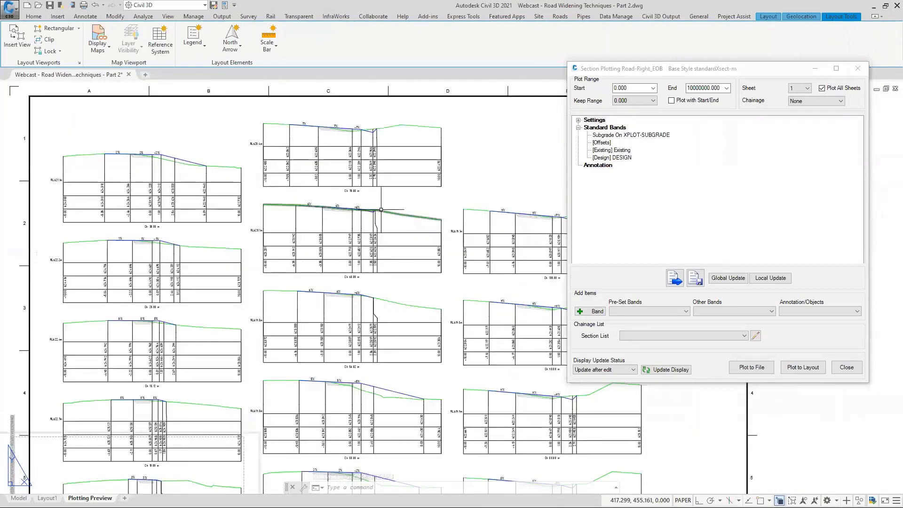
click(676, 279)
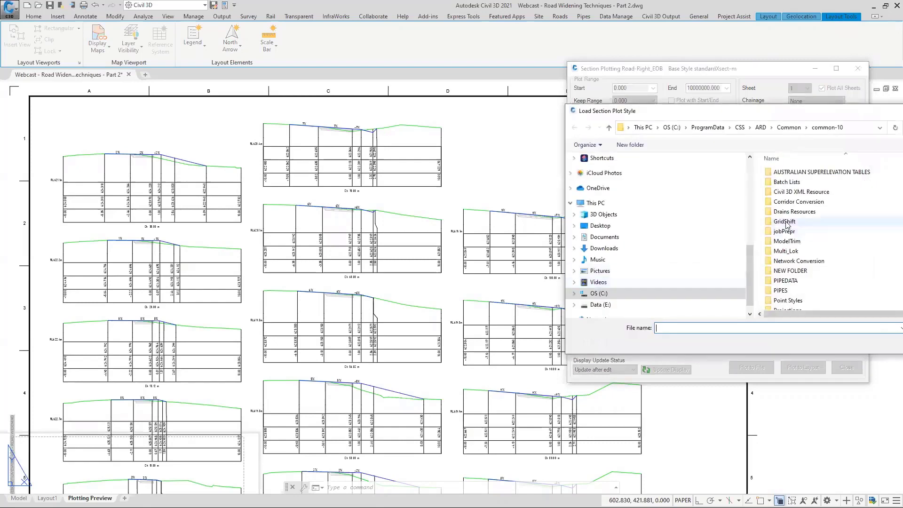
click(795, 304)
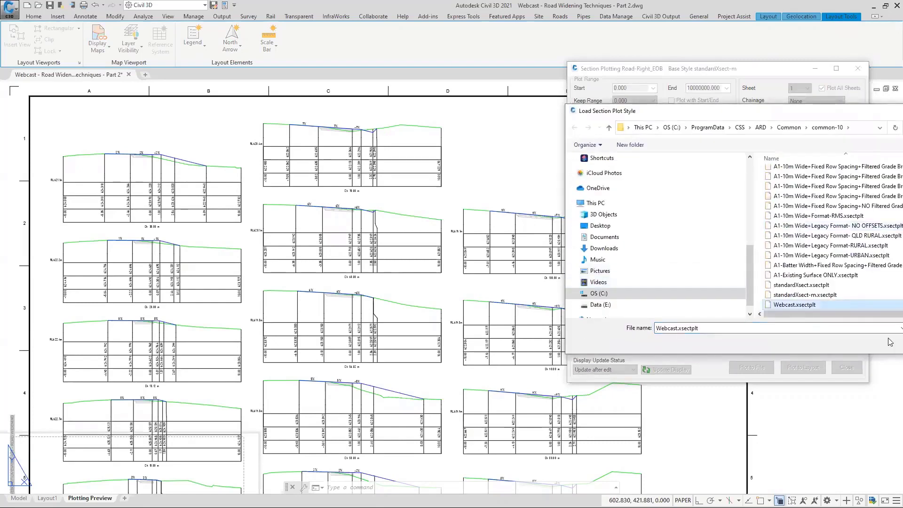
key(Return)
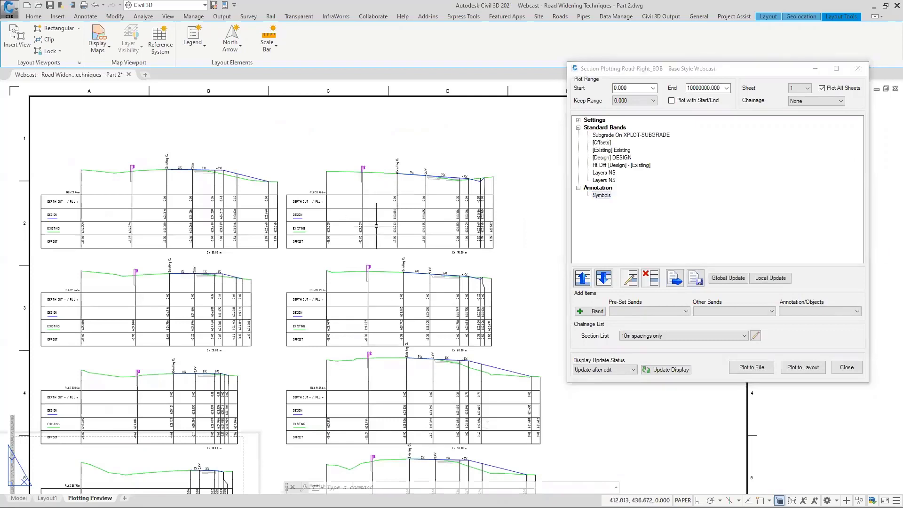
Delete the LMATCH leg from the left side of the Local Road - Left Sawcut & Right Drain template.
scroll(435, 186, up, 2)
scroll(367, 176, down, 2)
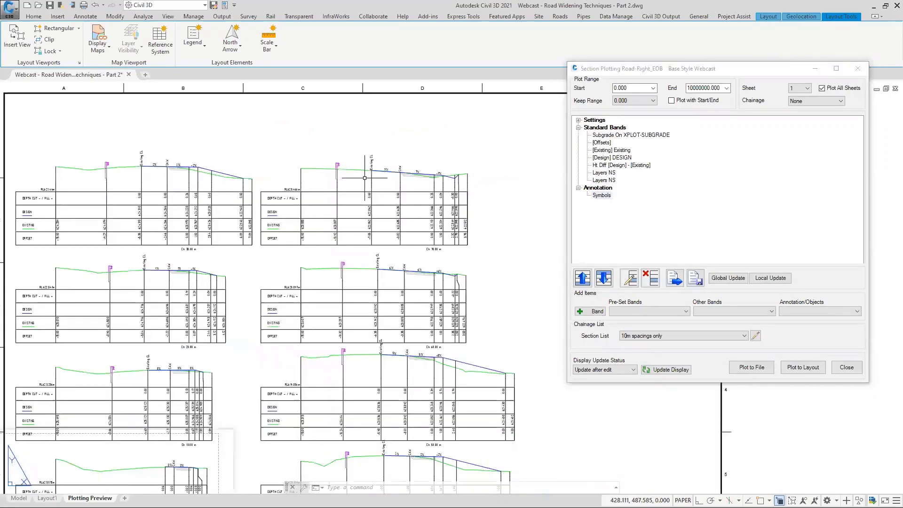
middle_drag(113, 269, 201, 244)
scroll(143, 258, up, 2)
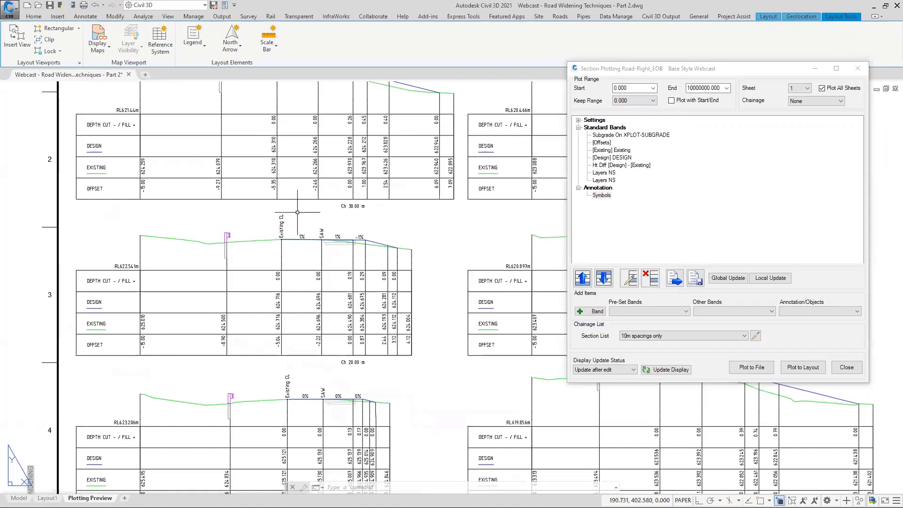
scroll(295, 224, up, 2)
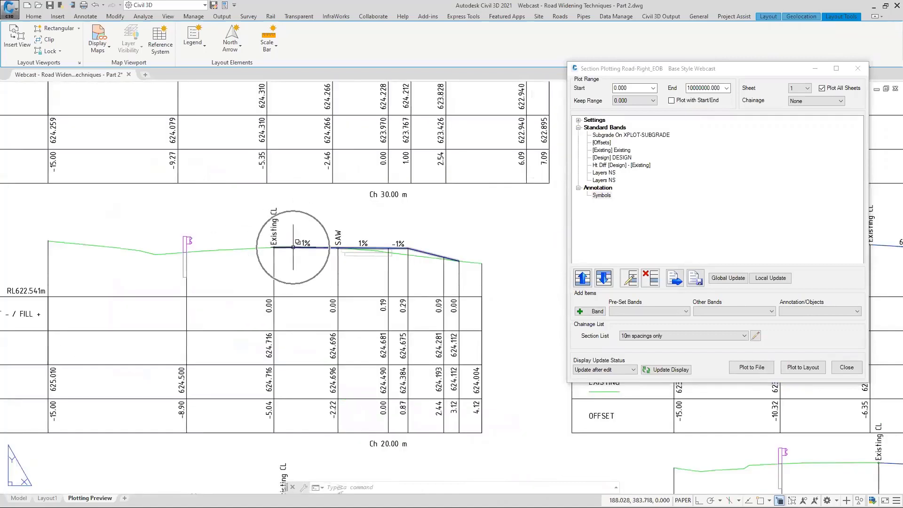
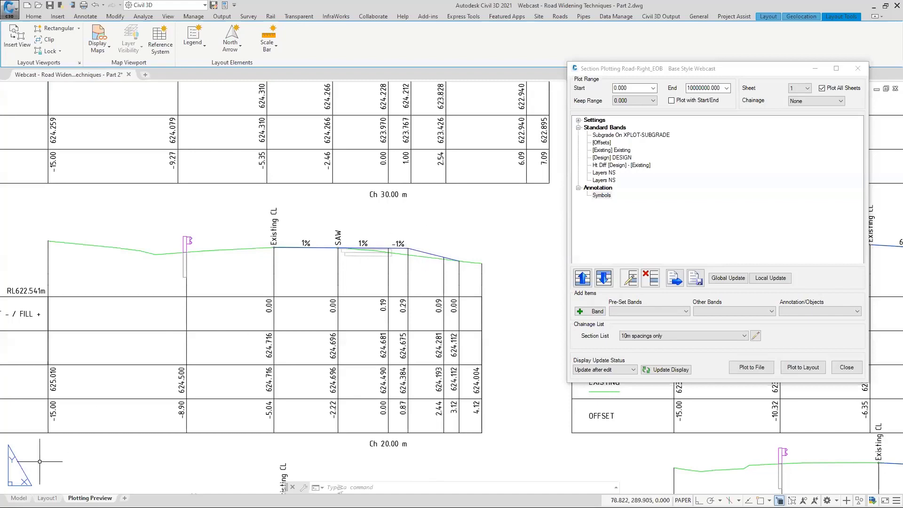
click(19, 498)
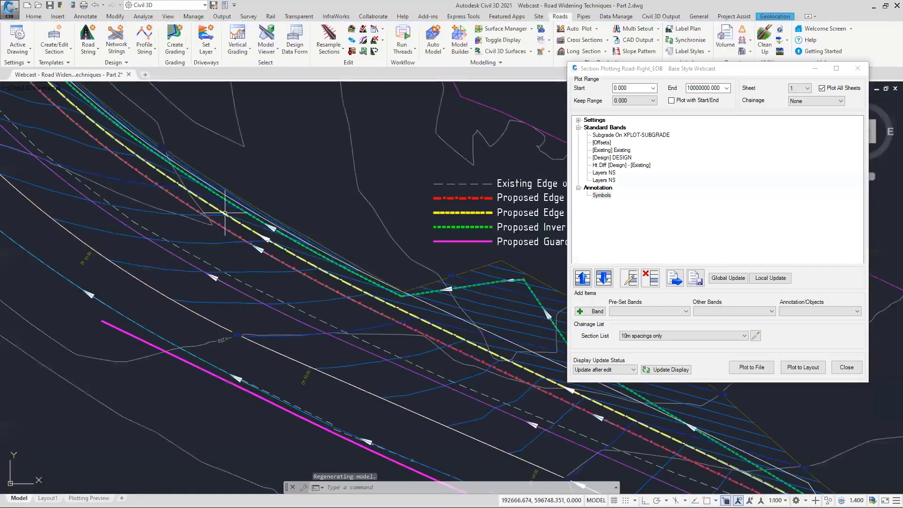
click(58, 36)
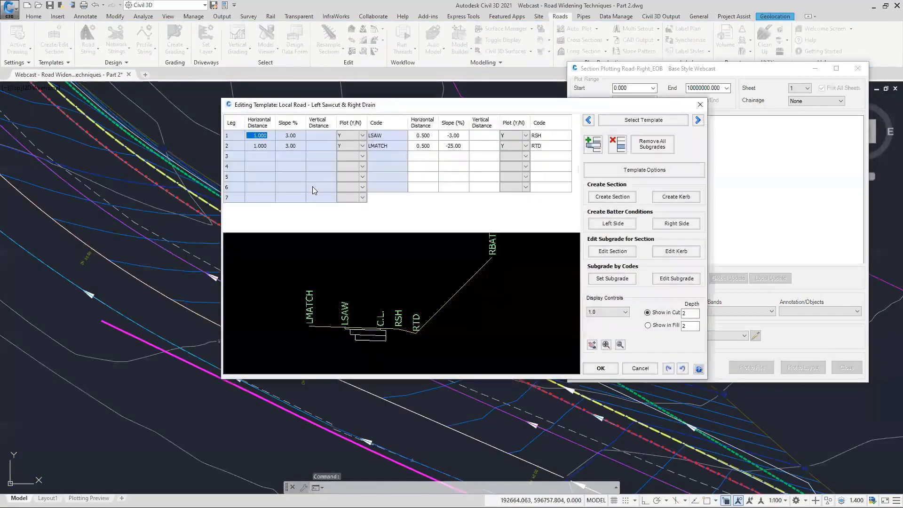
click(265, 146)
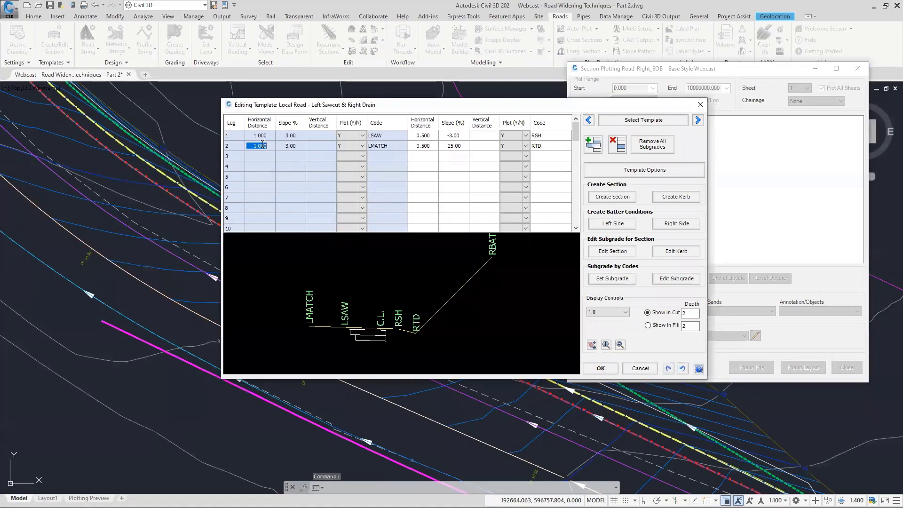
click(618, 144)
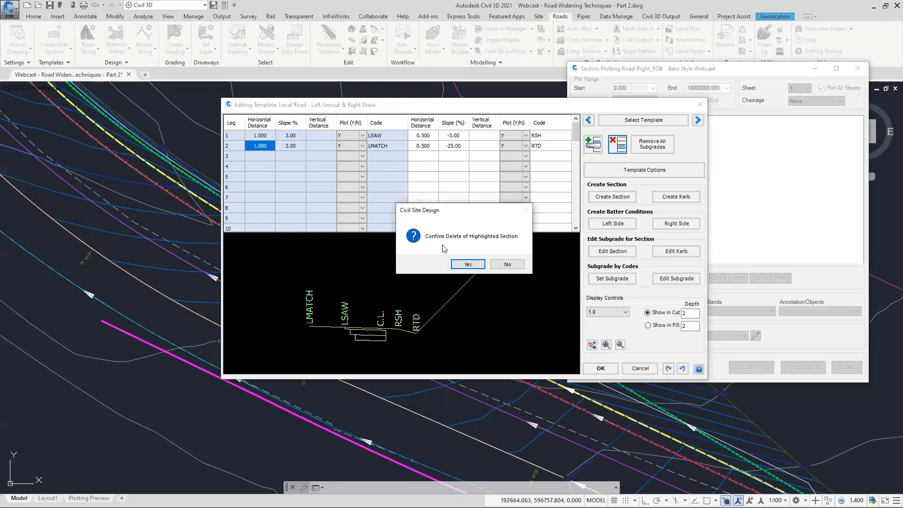
click(466, 265)
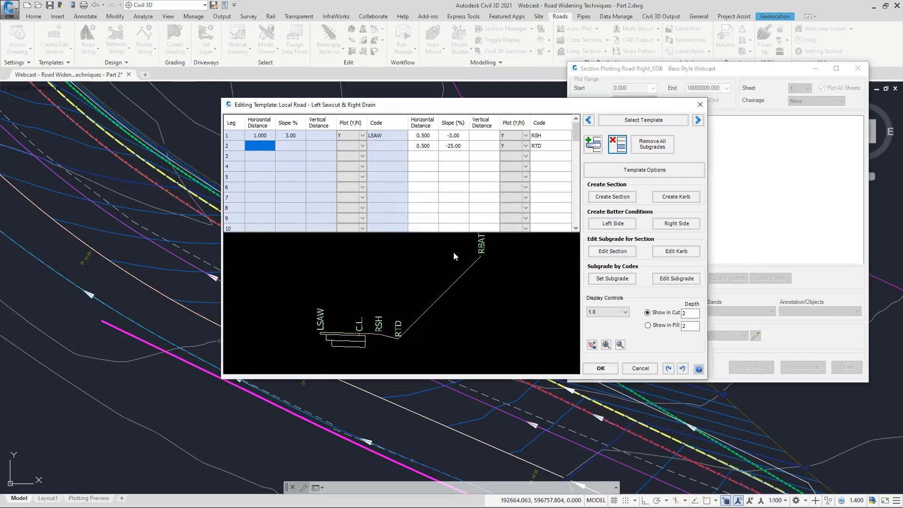
click(602, 369)
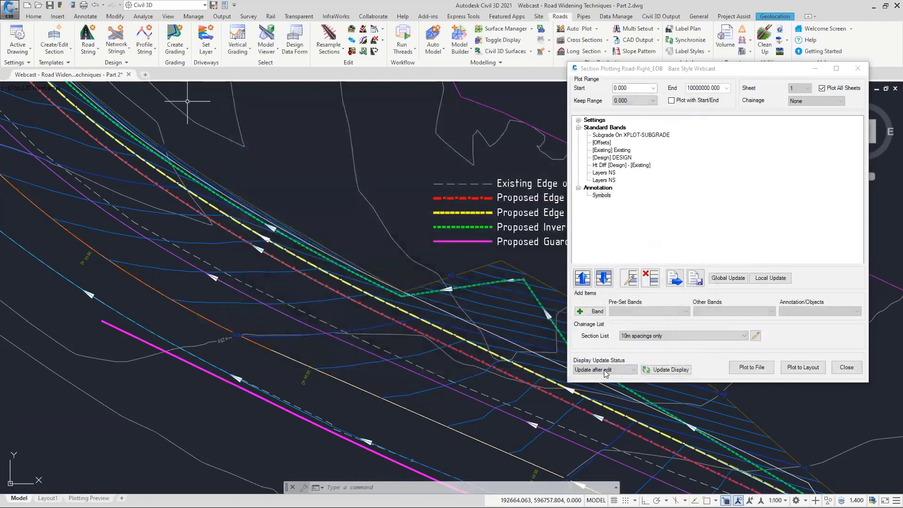
Refresh the plotted cross sections to reflect the edited template and check the design line at Ch 20.00 and Ch 30.00.
click(660, 371)
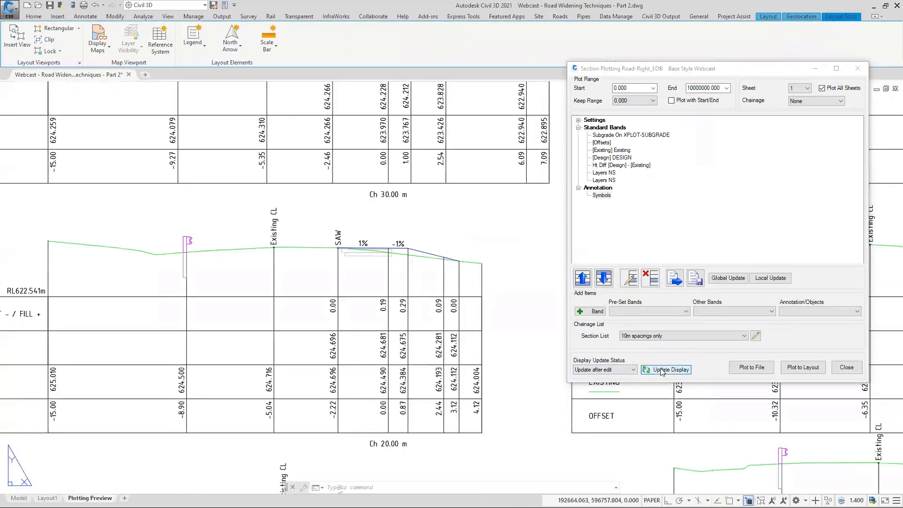
click(661, 371)
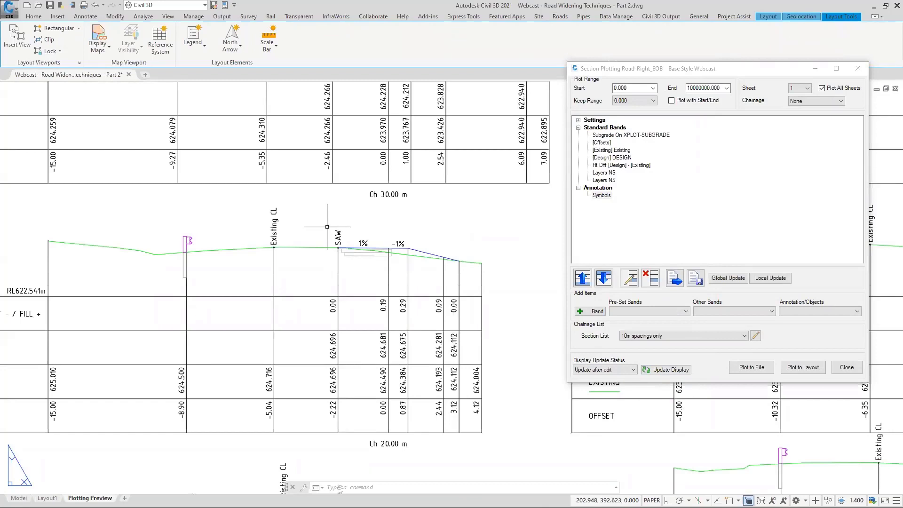
scroll(327, 226, down, 3)
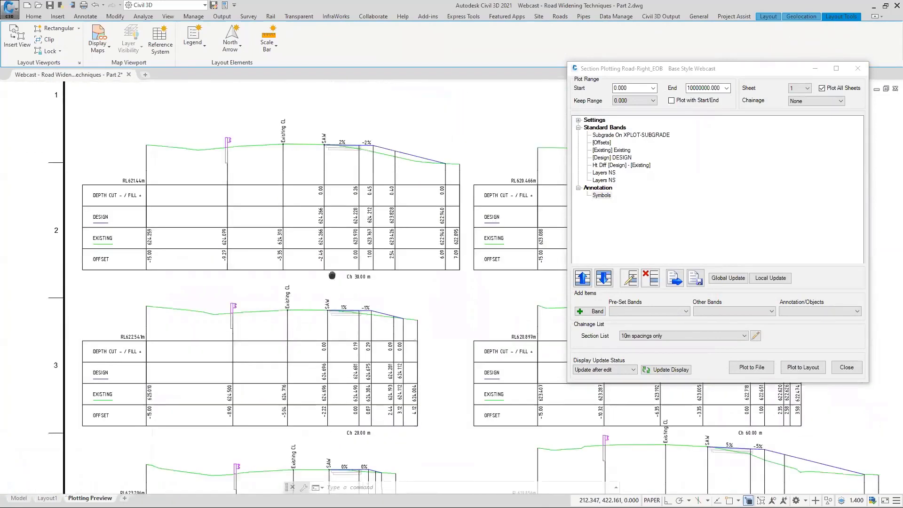
scroll(288, 210, up, 2)
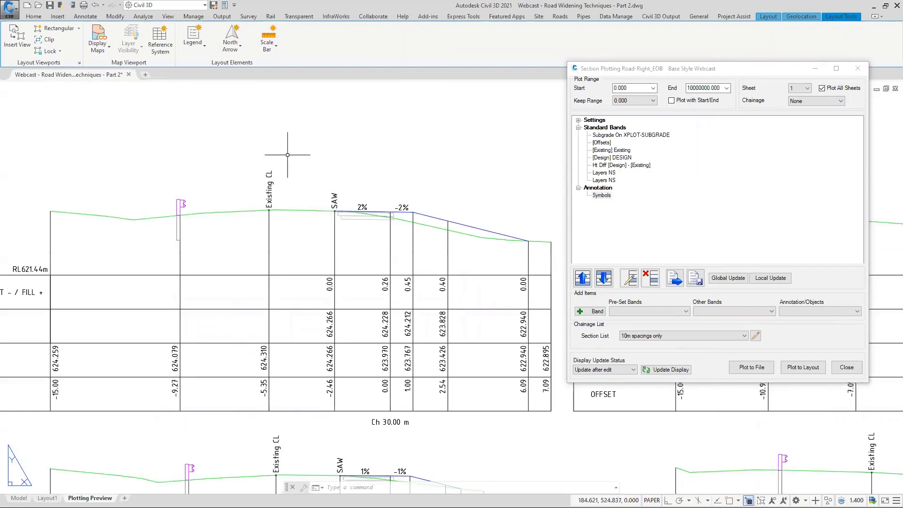
scroll(286, 157, down, 2)
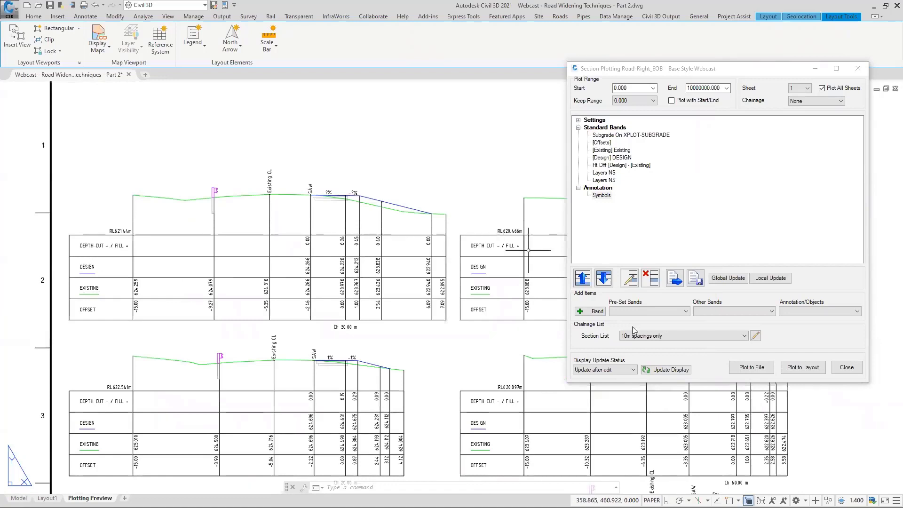
Review the pre-set band types and the default end offsets in the basic plot settings, leaving the settings without changes.
click(649, 312)
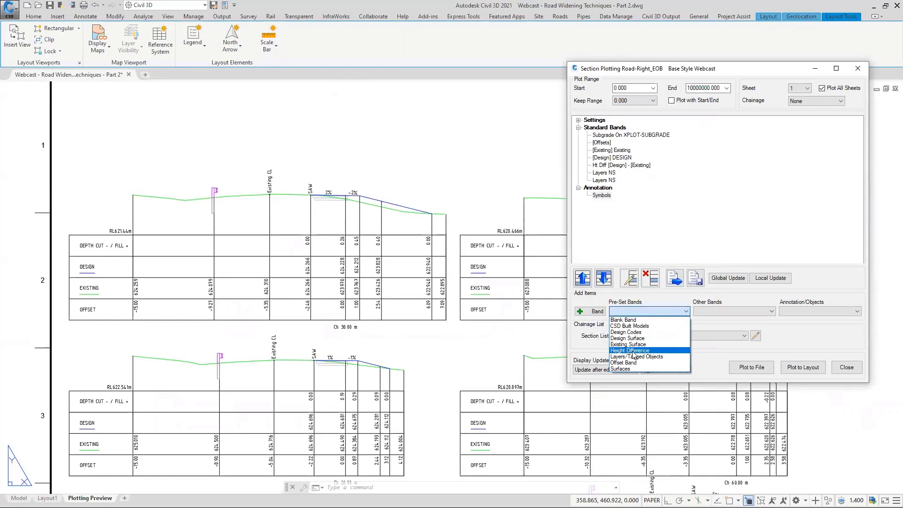
click(608, 166)
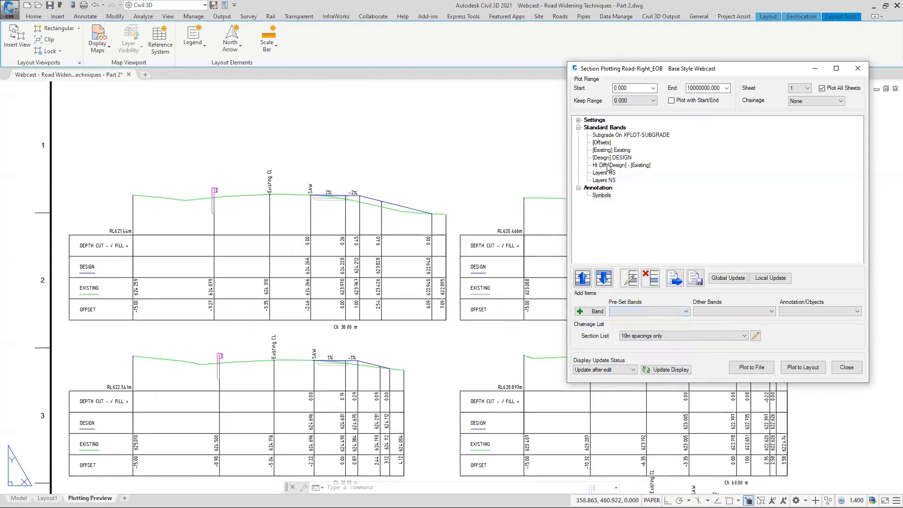
click(620, 168)
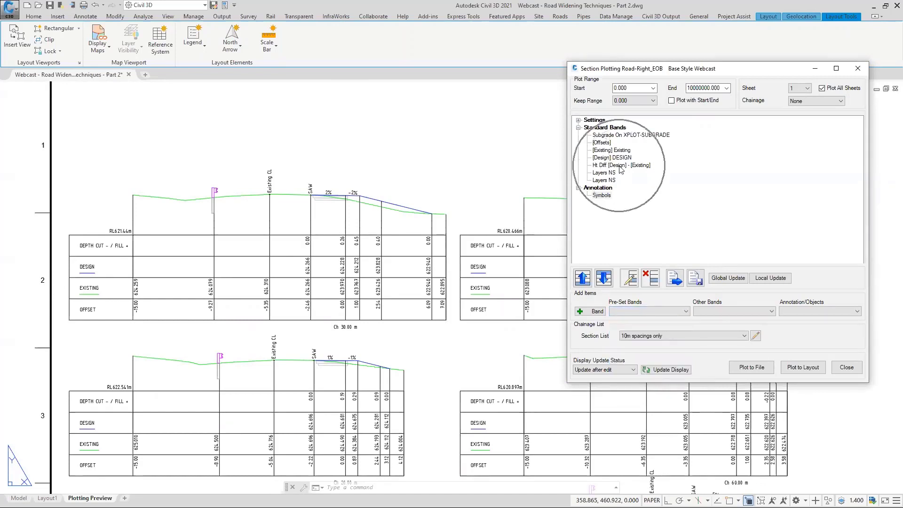
click(579, 120)
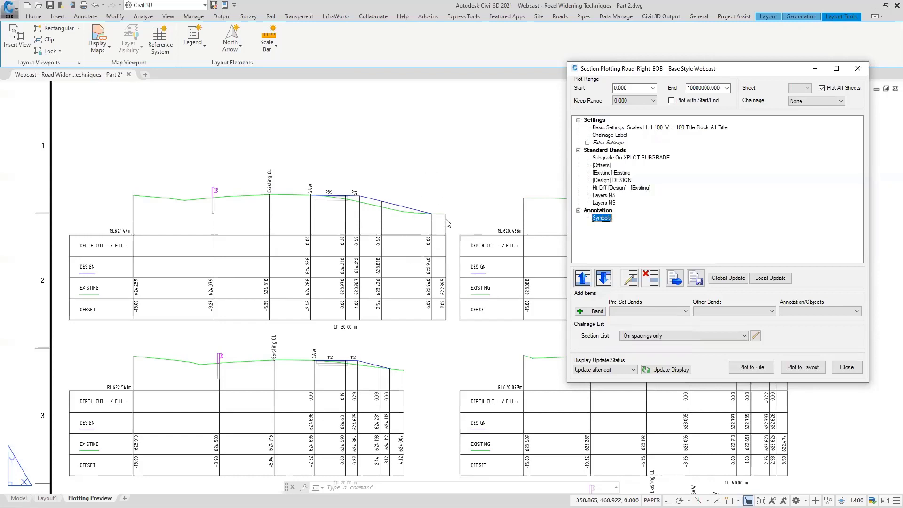
double_click(656, 128)
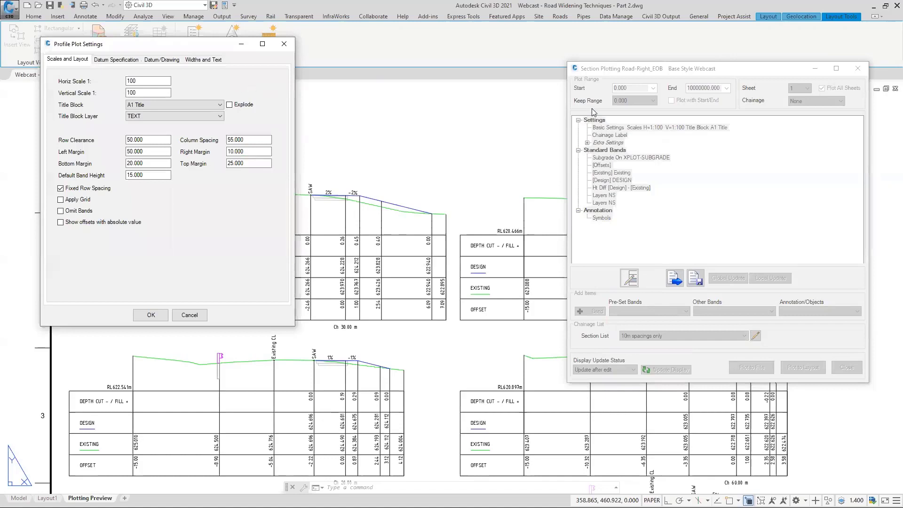
click(198, 60)
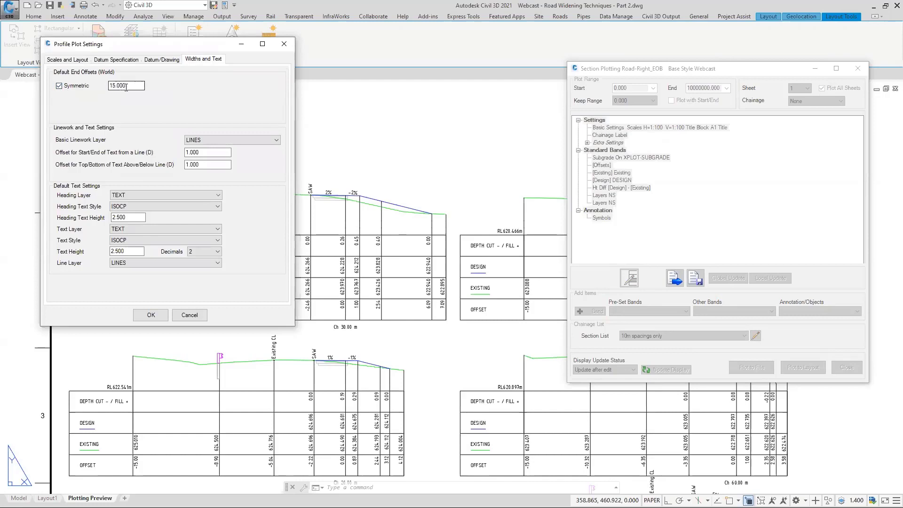
click(190, 314)
Examine the section width controls for the batter offsets applied to the right-side linework and text.
click(588, 143)
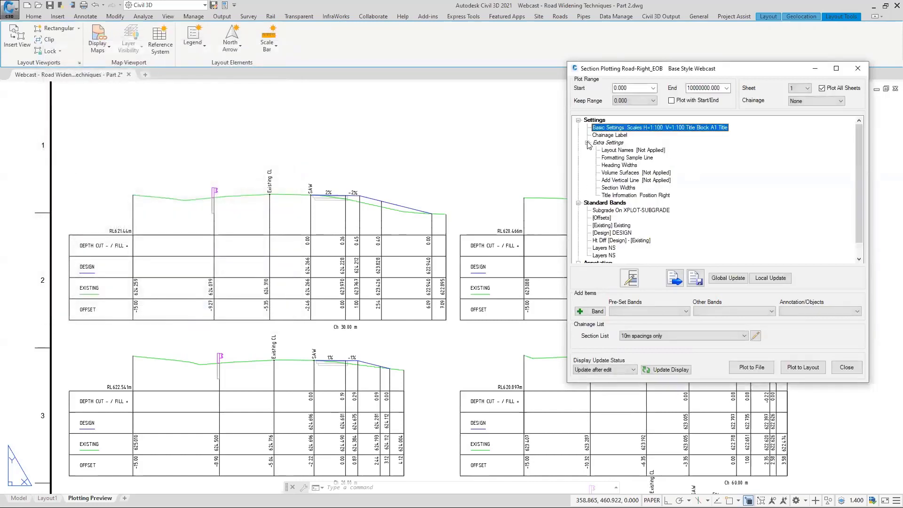
double_click(616, 187)
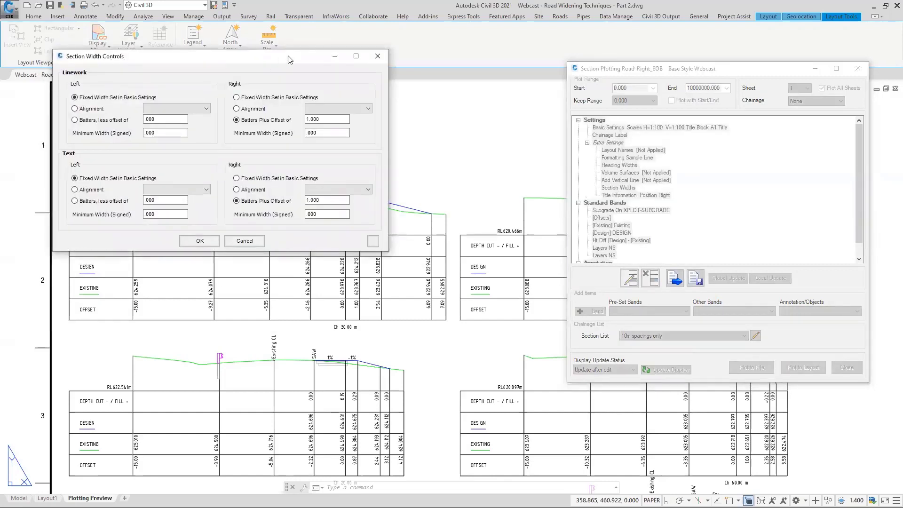
drag(289, 59, 582, 56)
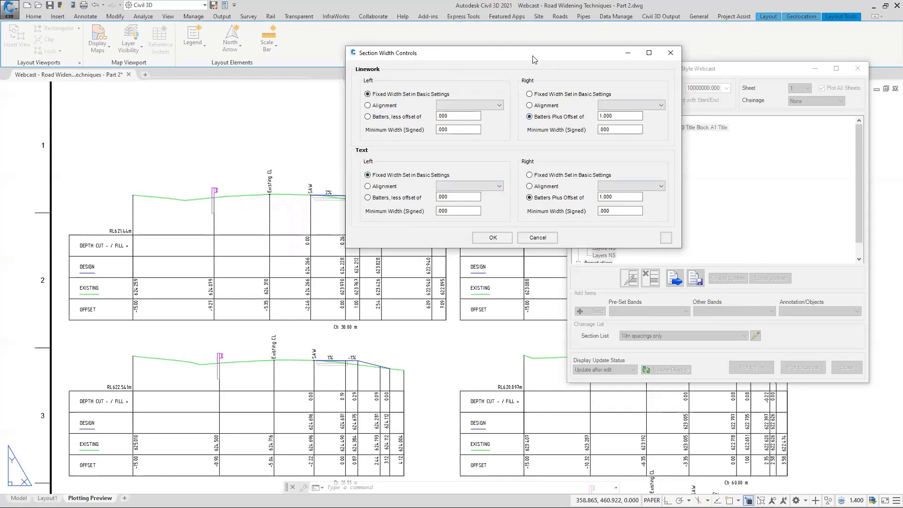
drag(533, 58, 661, 42)
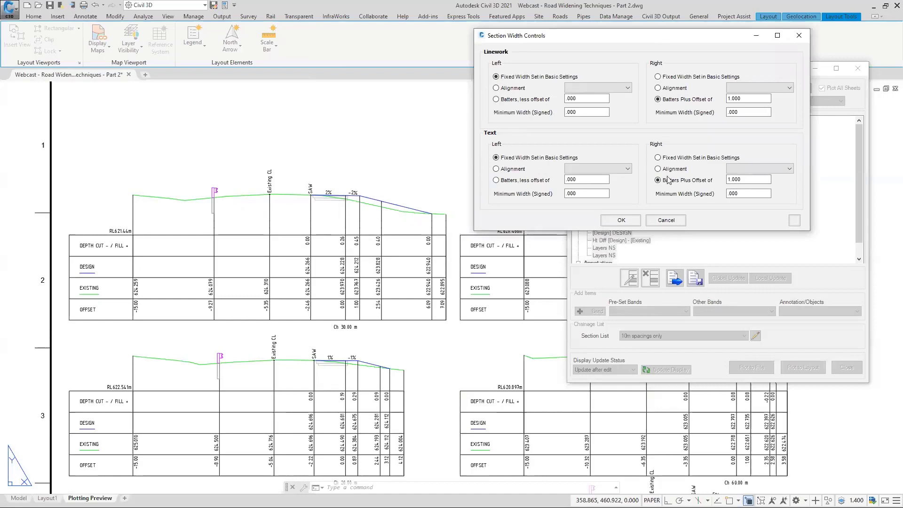
double_click(736, 99)
double_click(741, 179)
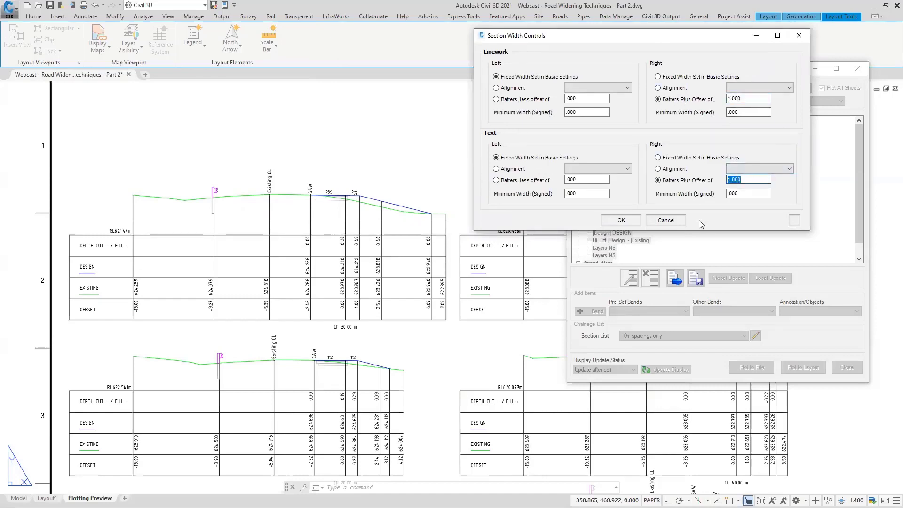
click(621, 220)
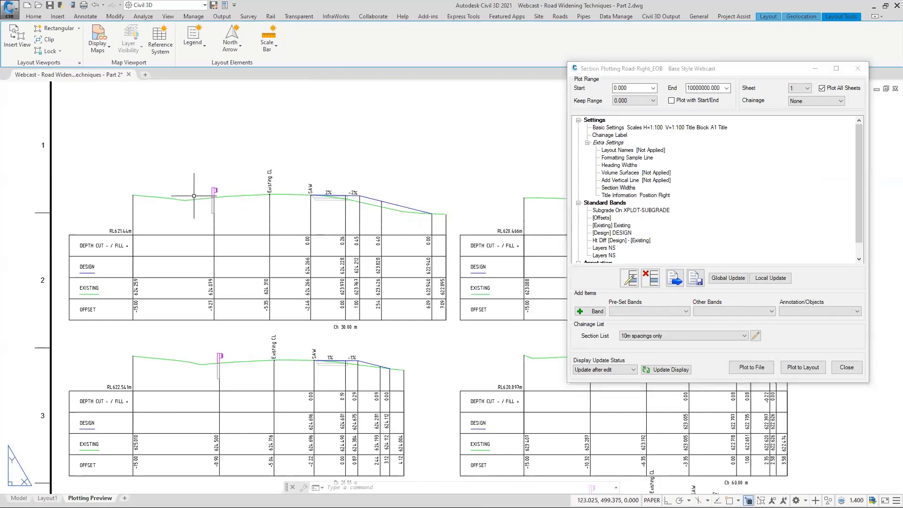
Inspect the guard rail, Existing CL and SAW annotations on the Ch 30.00 section and the pre-set band types.
scroll(194, 196, up, 2)
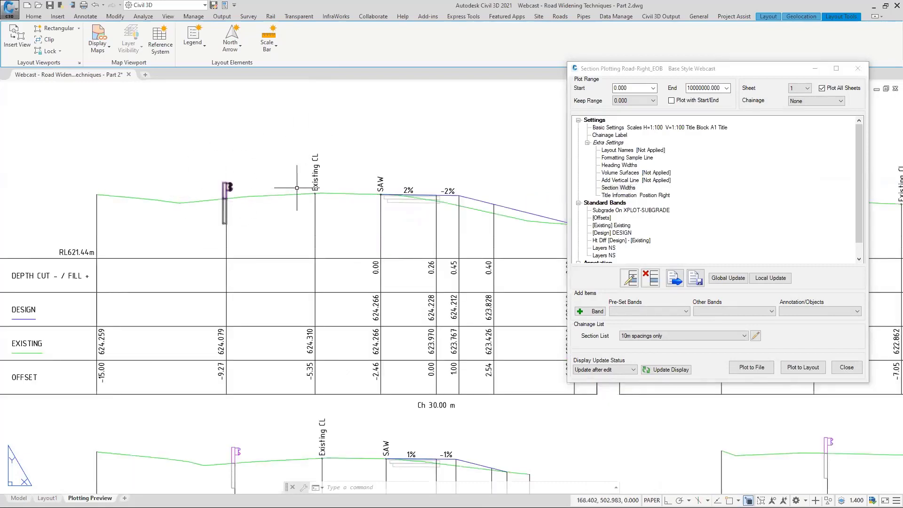
click(315, 186)
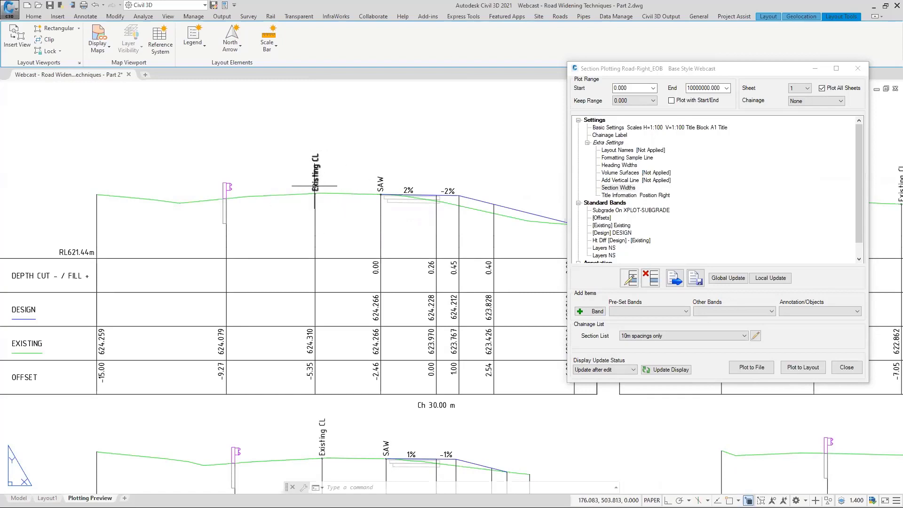
click(381, 188)
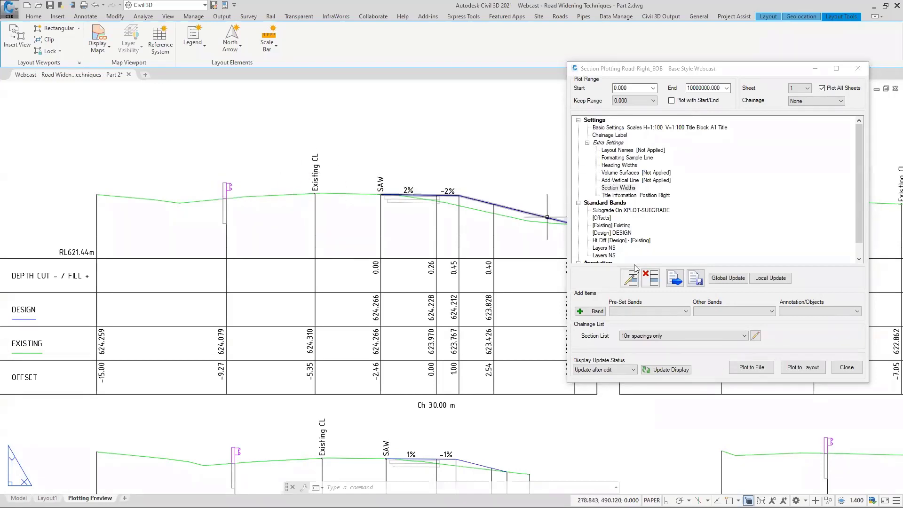
click(650, 312)
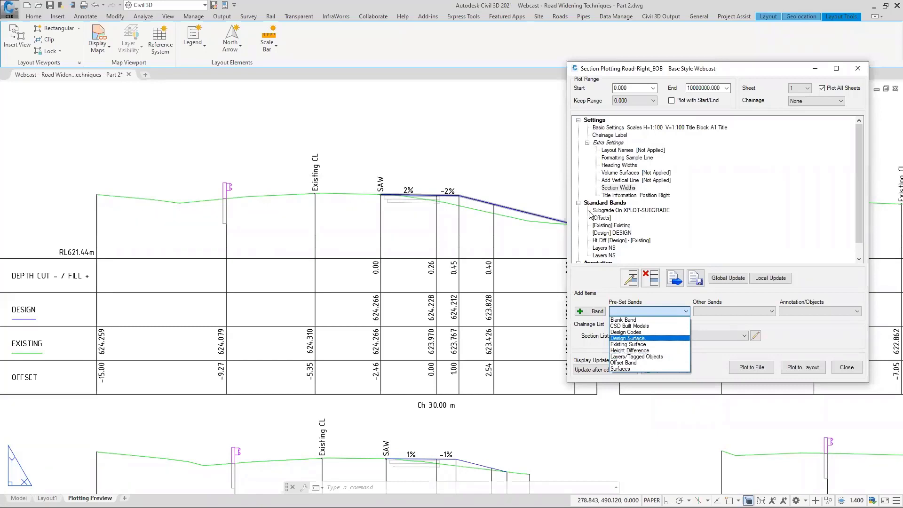
click(685, 70)
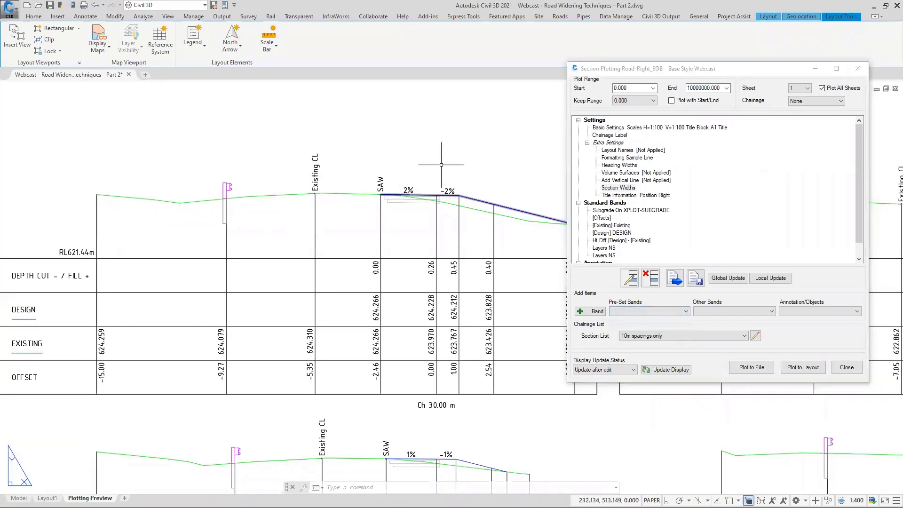
Switch to the model view and open the Tag Objects tool for the cross sections.
click(19, 498)
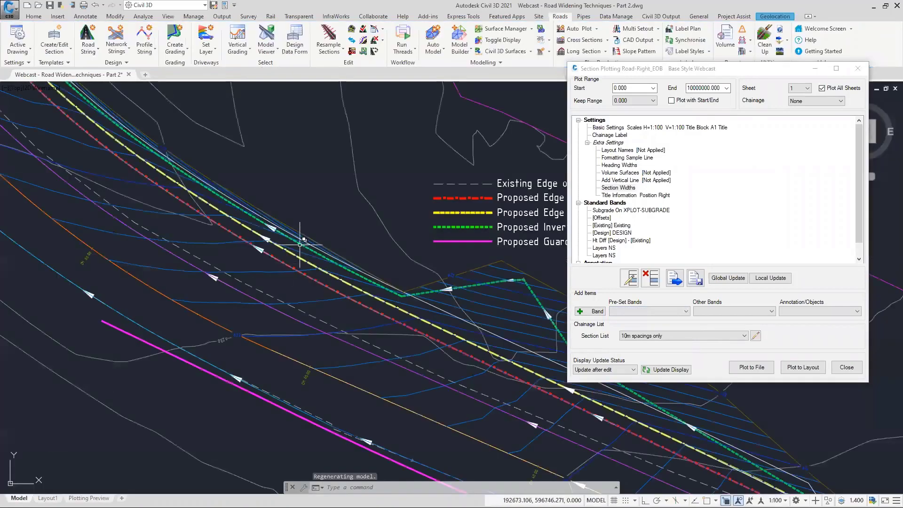
scroll(207, 176, down, 3)
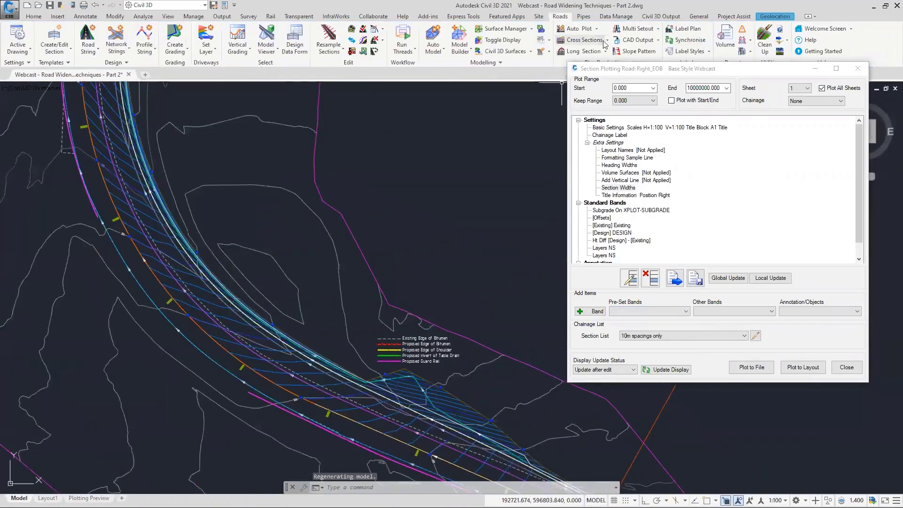
click(608, 41)
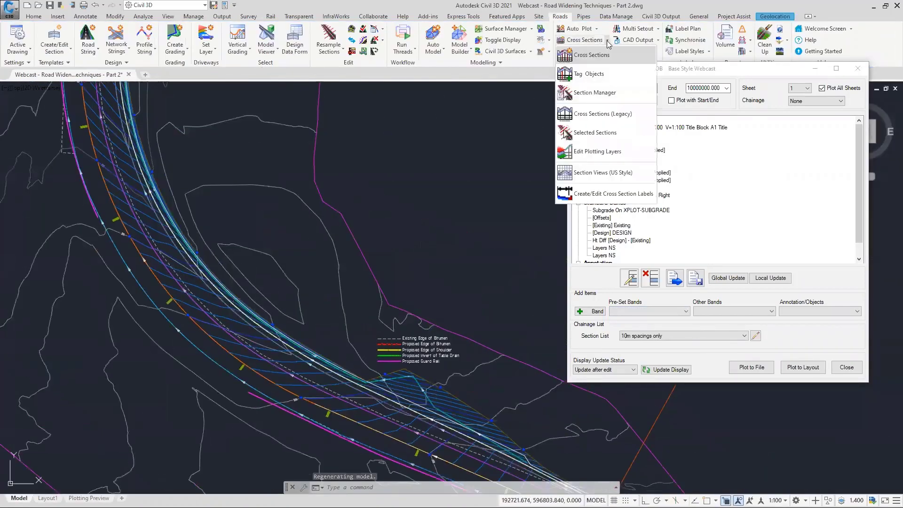
click(591, 75)
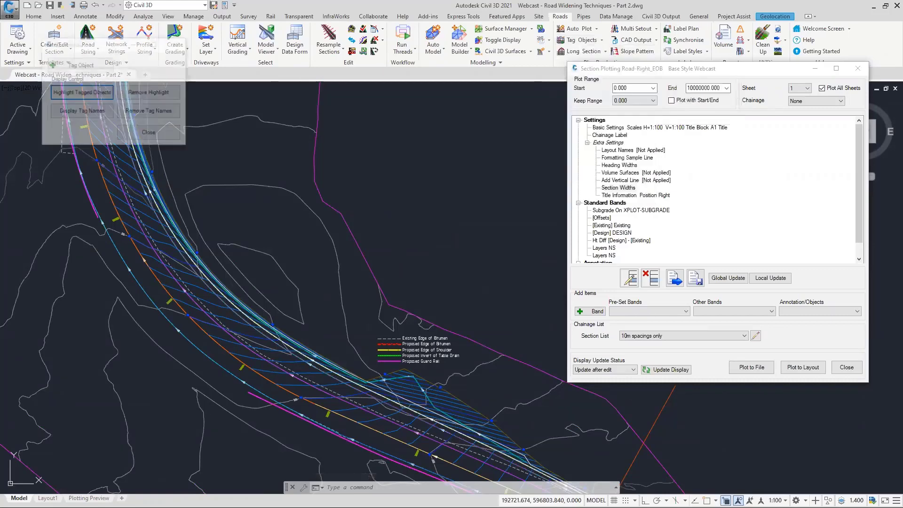
drag(117, 49, 416, 110)
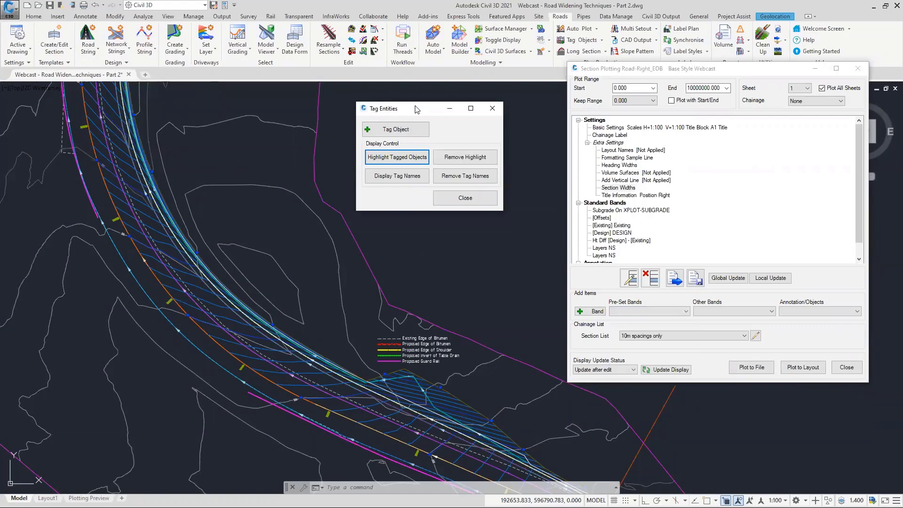
Check the tags assigned to the two magenta guard rail lines along the road, keeping both tag names.
click(407, 135)
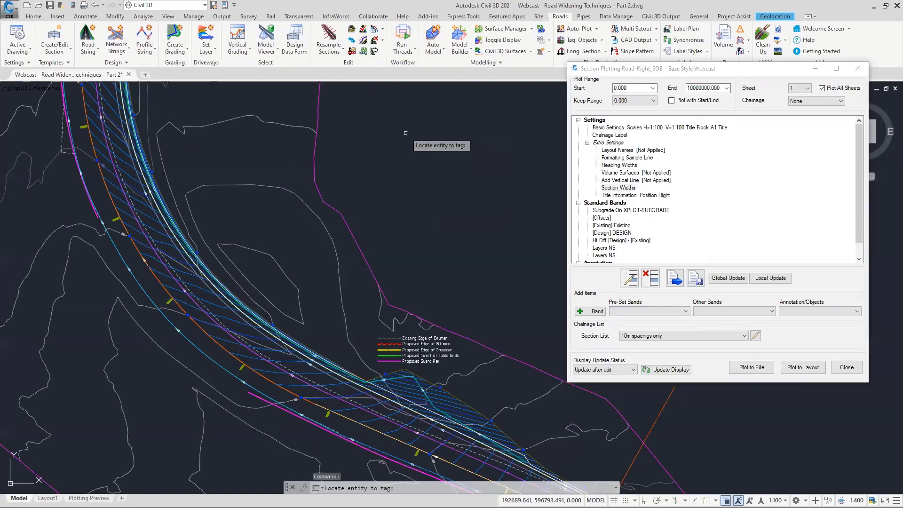
scroll(107, 225, up, 3)
click(106, 210)
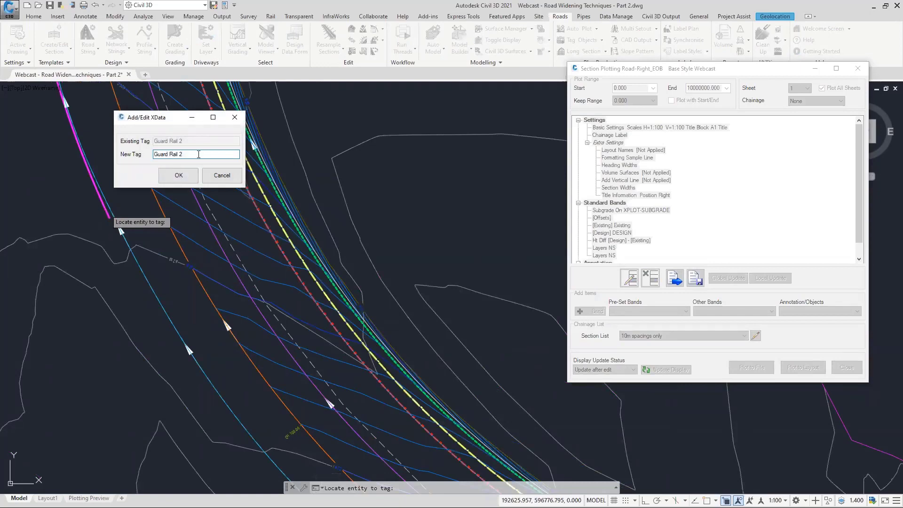
drag(198, 154, 156, 163)
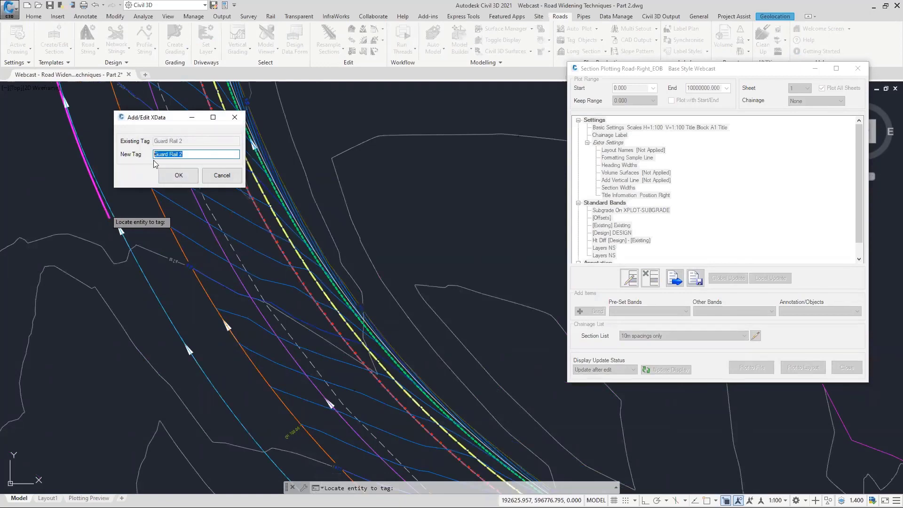
click(218, 183)
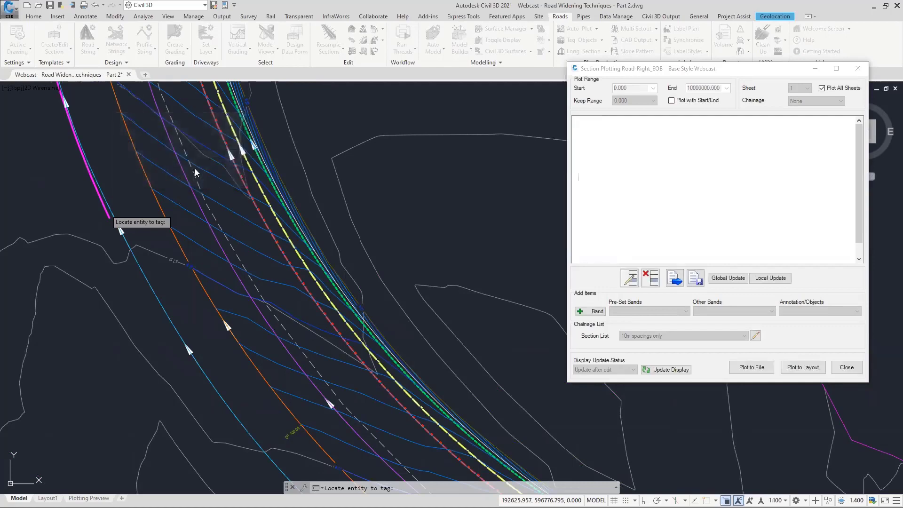
scroll(241, 272, up, 4)
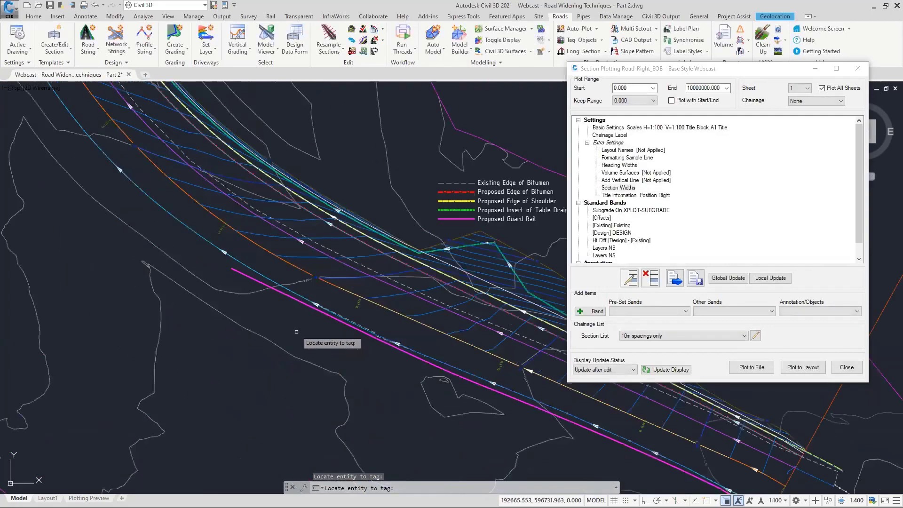
click(300, 301)
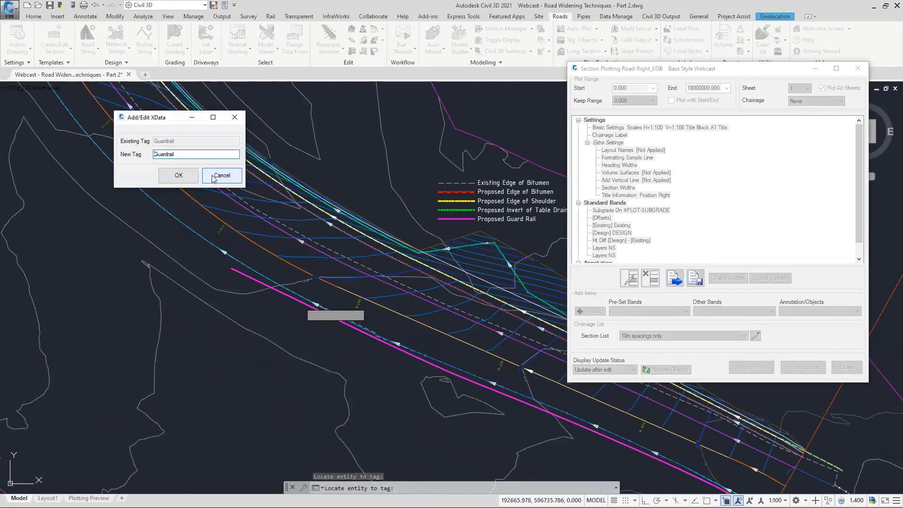
click(179, 175)
key(Escape)
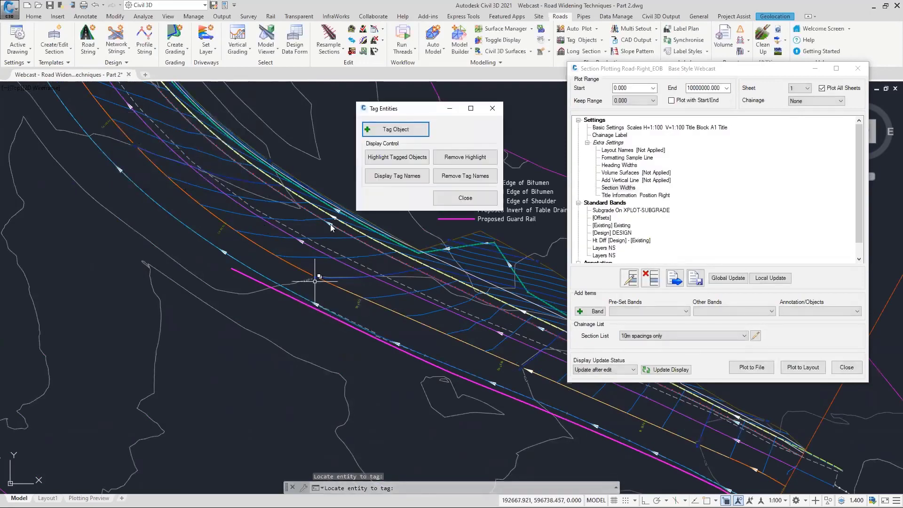
Highlight the tagged objects and display their tag names in the model, then remove the names and close the tagging tool.
click(410, 159)
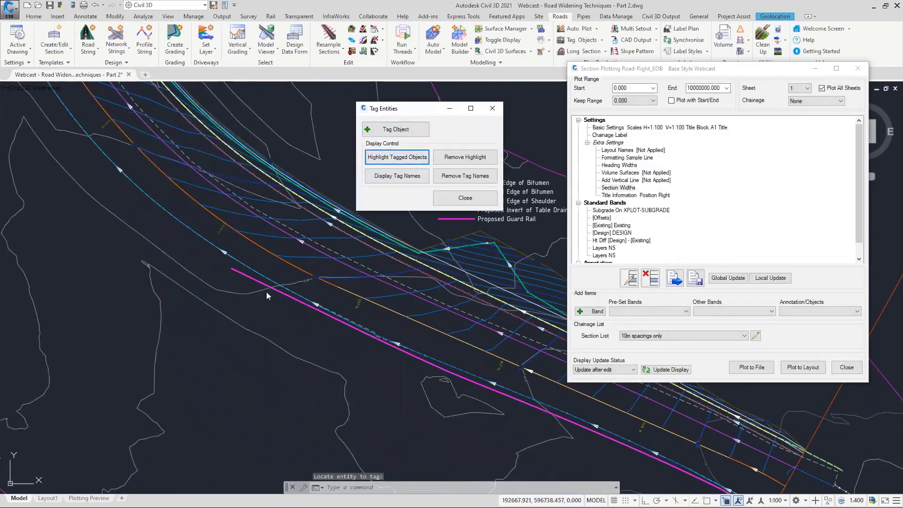
scroll(259, 299, up, 5)
scroll(260, 299, down, 5)
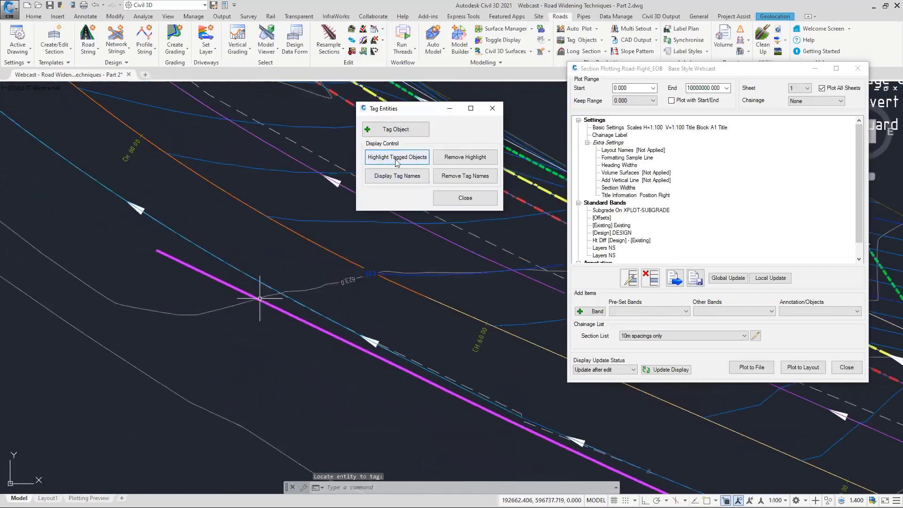
click(398, 181)
scroll(307, 300, down, 5)
scroll(598, 434, up, 5)
scroll(598, 434, down, 5)
click(471, 178)
click(465, 198)
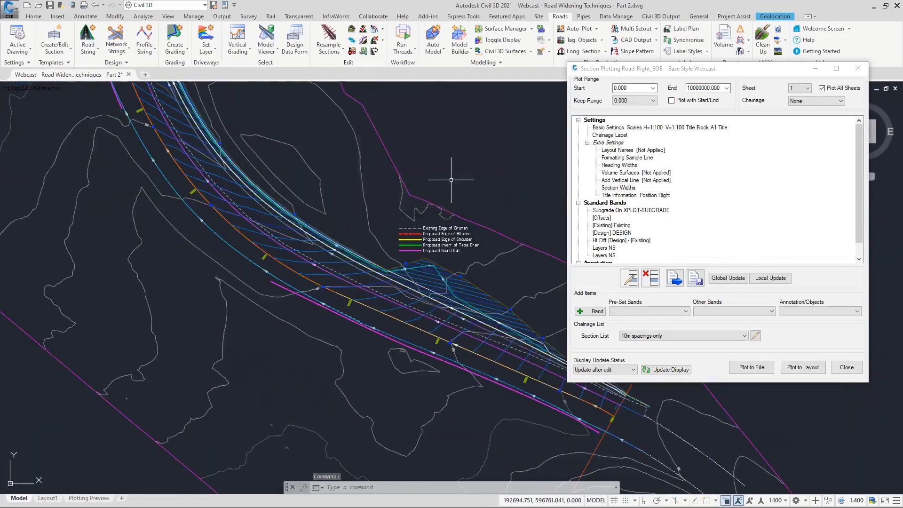
Update the plotted cross section display and open the first Layers NS band for editing.
scroll(347, 270, up, 2)
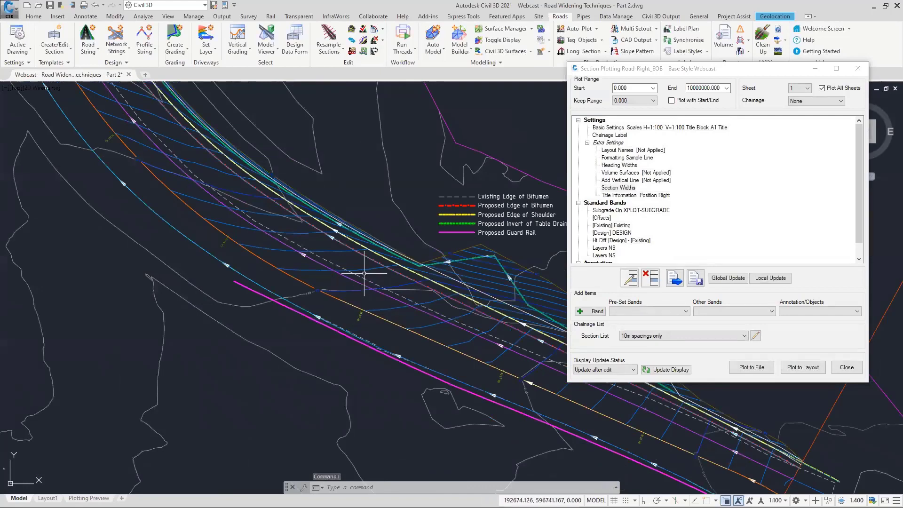
click(668, 370)
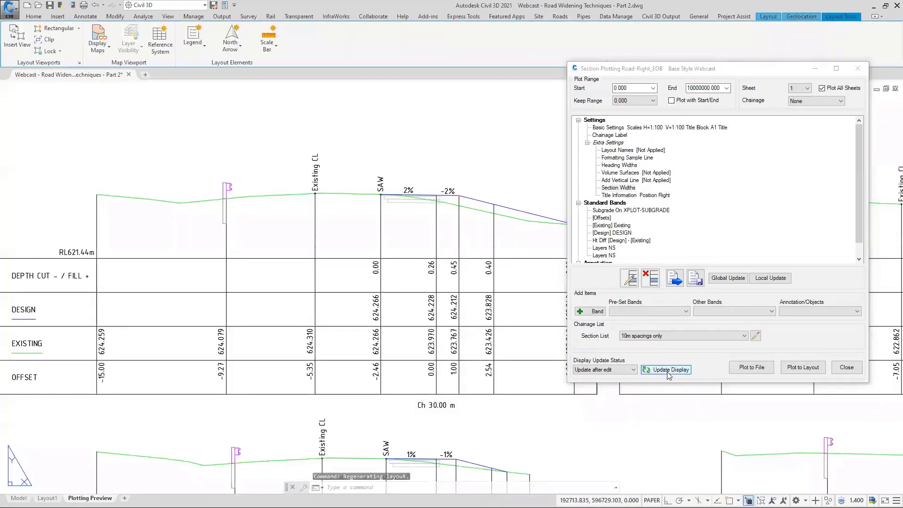
click(649, 312)
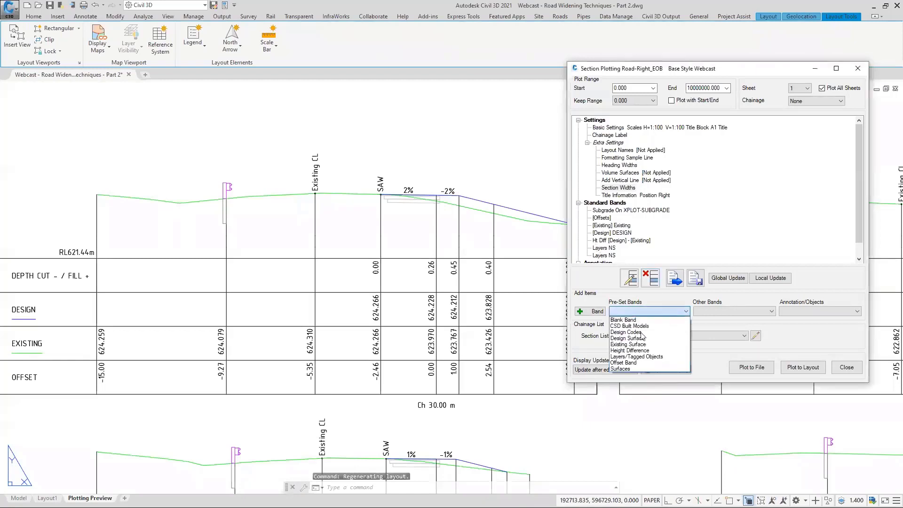
click(598, 249)
double_click(597, 248)
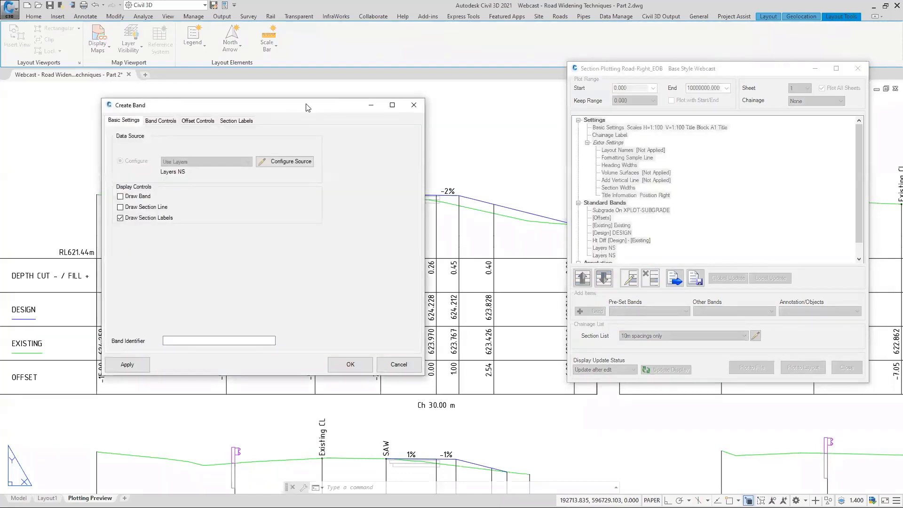
drag(309, 107, 739, 65)
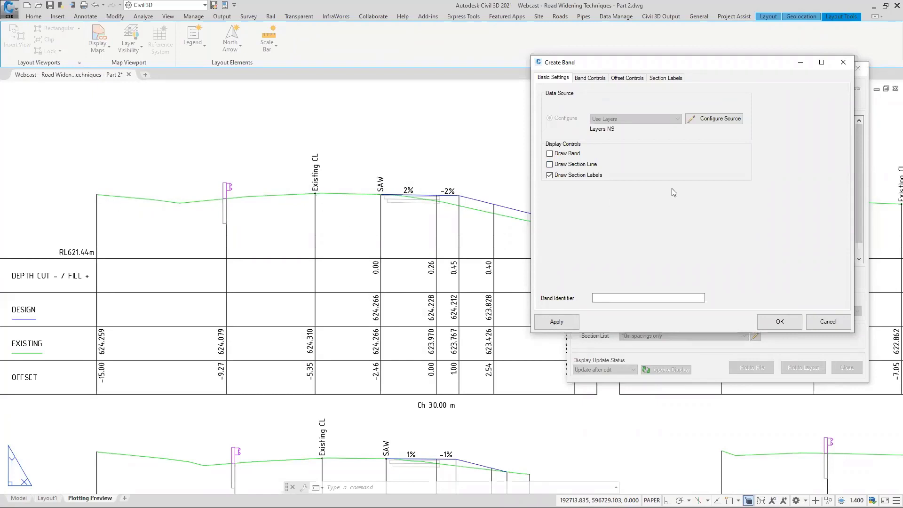
key(ctrl)
Examine the tag and layer selection options in the band's source configuration, keeping Tags Only (Layers ignored).
click(712, 121)
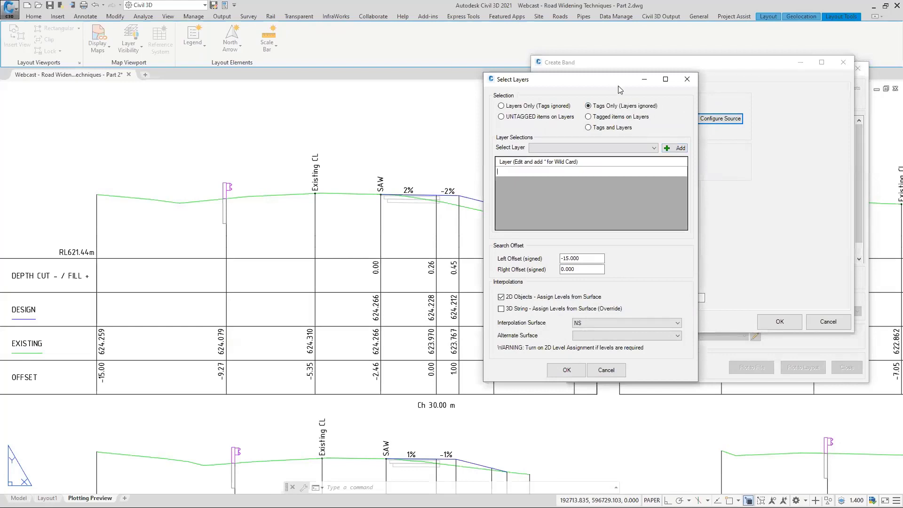
drag(620, 90, 726, 147)
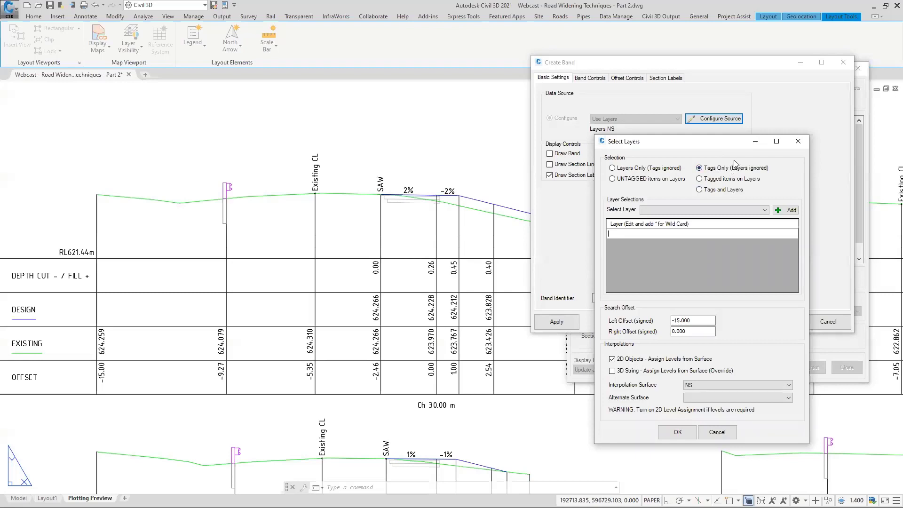
click(717, 180)
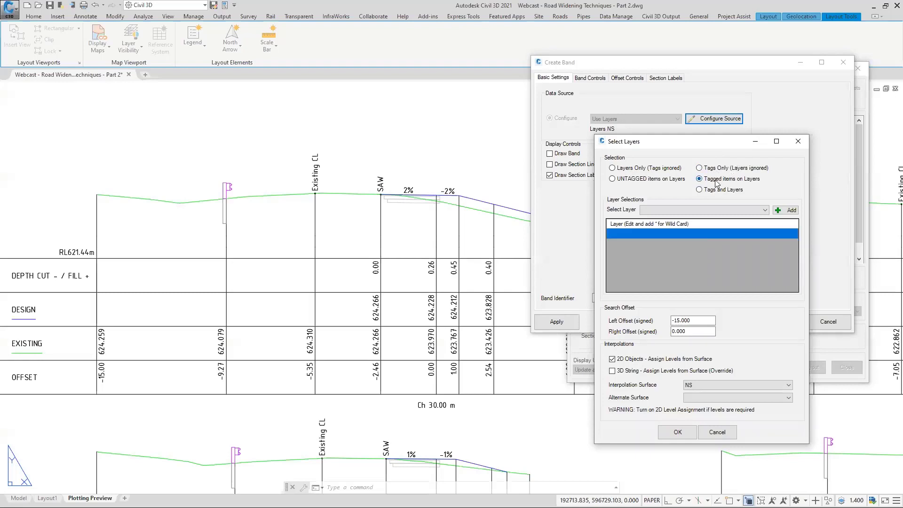
click(717, 168)
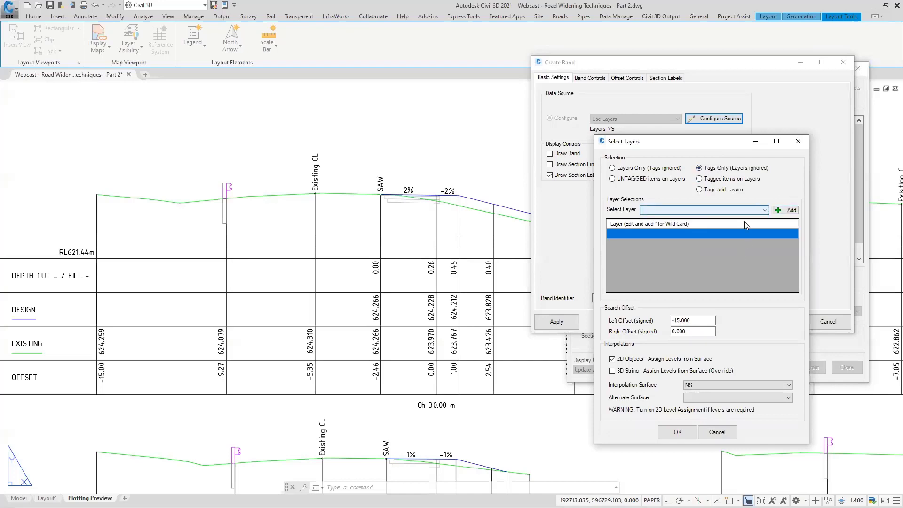
Try a right search offset of 15 in the band's source configuration and clear the entry.
drag(713, 320, 669, 317)
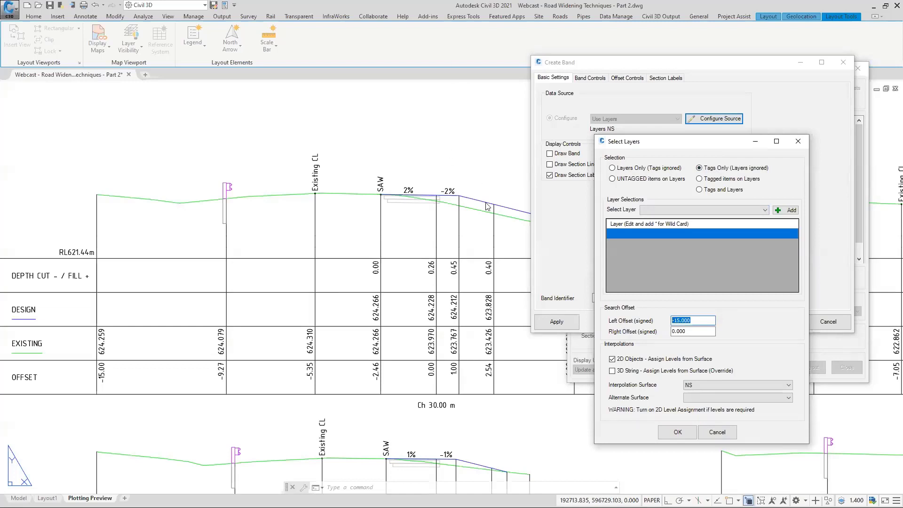
click(689, 332)
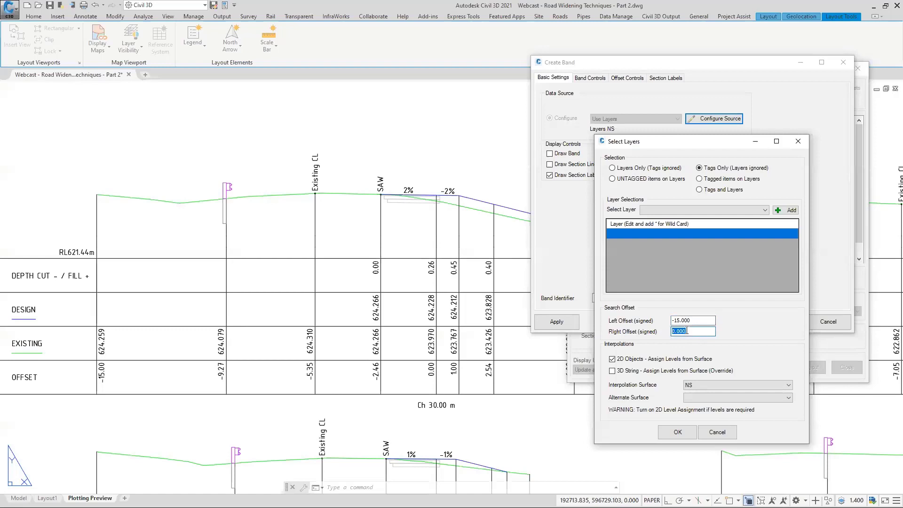
text(15)
key(BackSpace)
key(BackSpace)
double_click(703, 321)
click(710, 321)
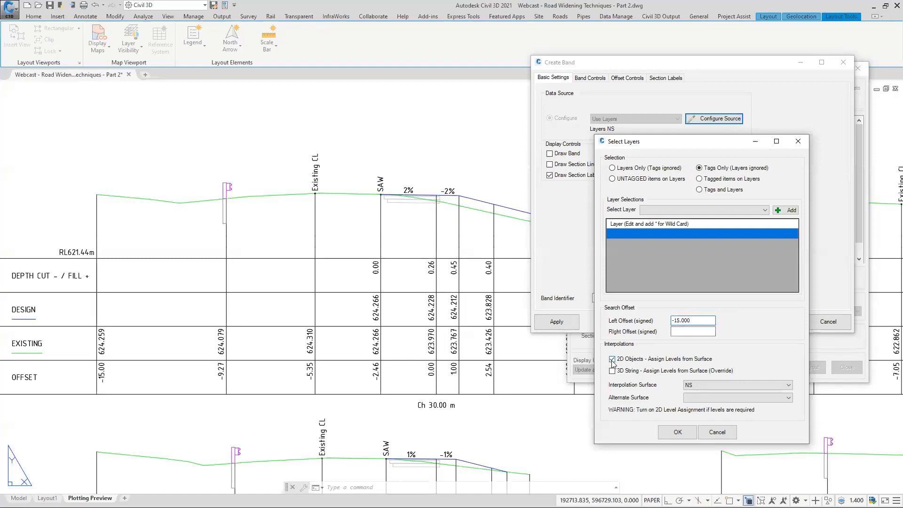
Review the interpolation and alternate surface choices for the tagged objects and leave the source configuration without saving.
click(712, 386)
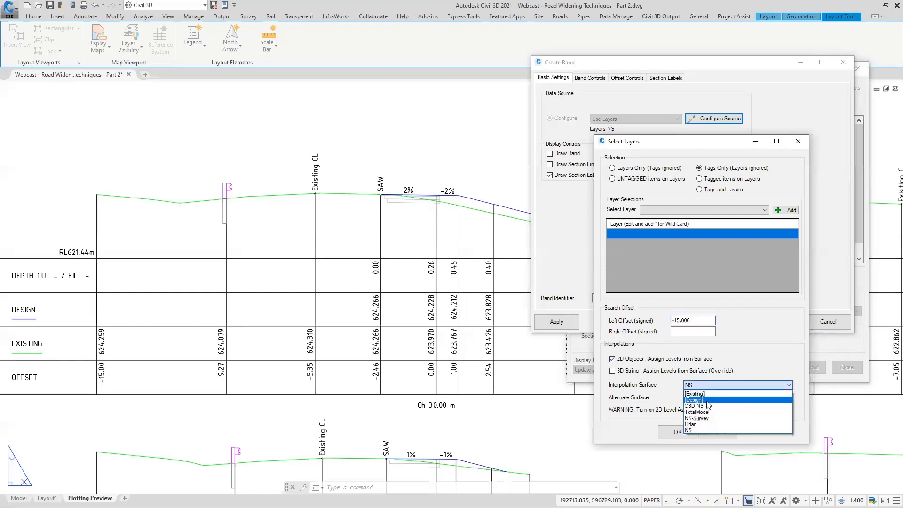
click(767, 347)
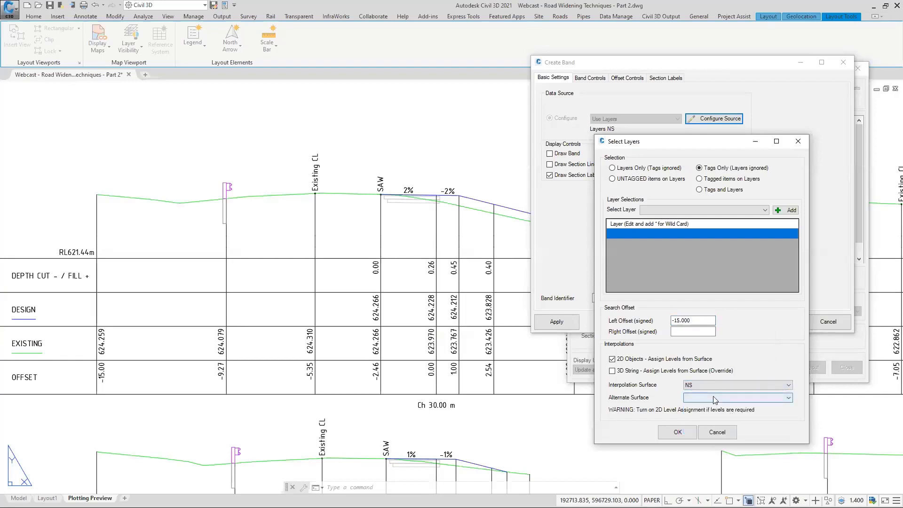
click(751, 400)
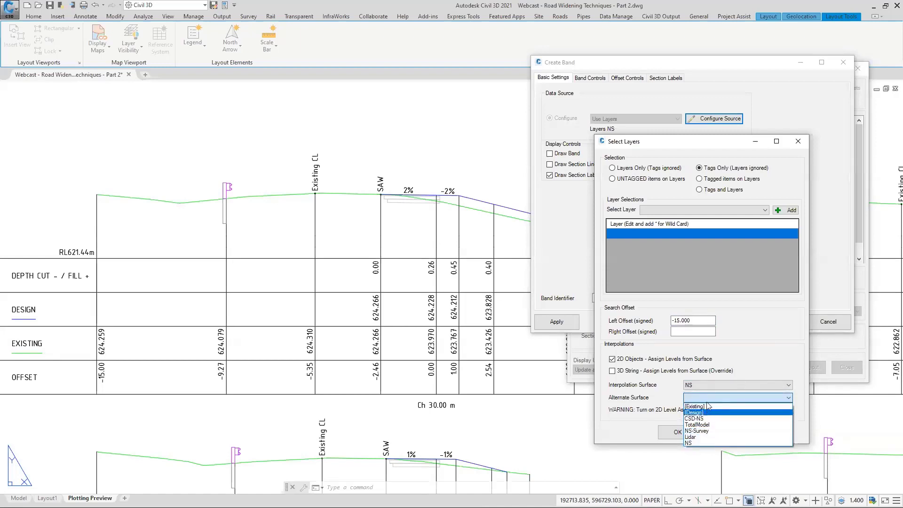
click(749, 356)
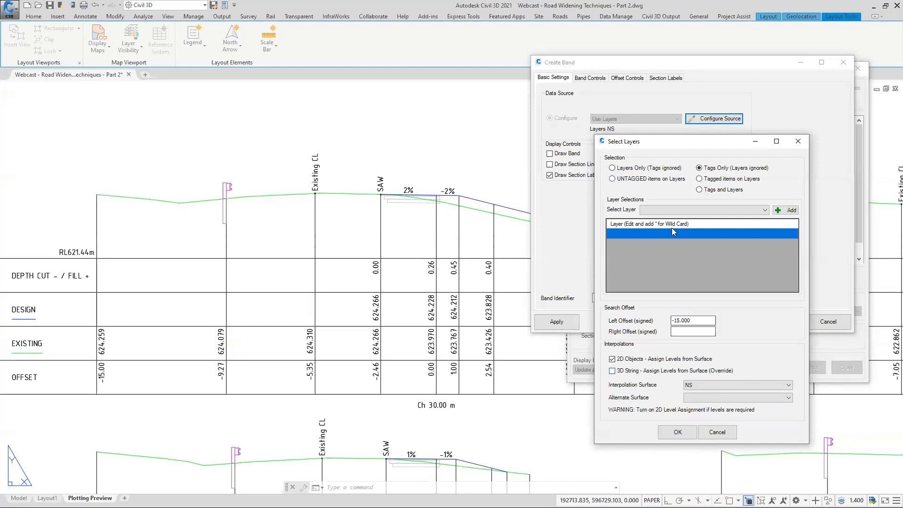
click(712, 433)
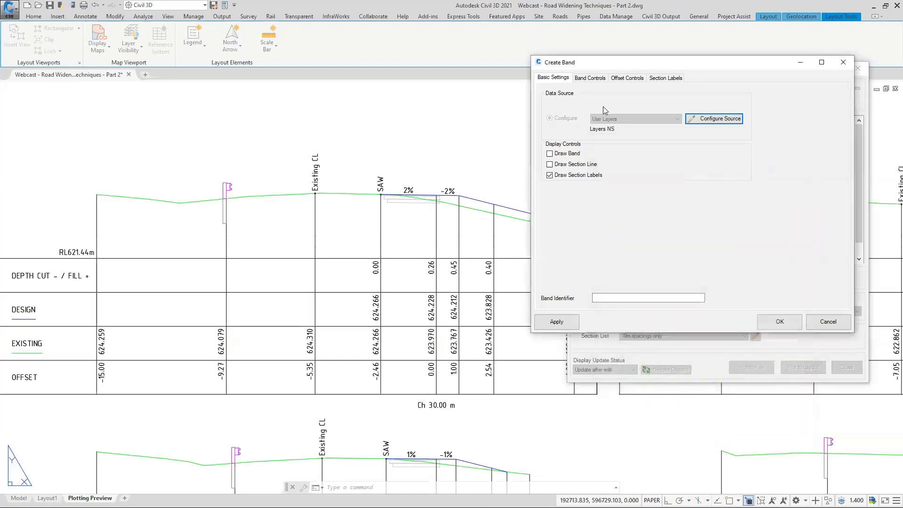
Examine the Layers NS band's border override, offset controls and section label style settings.
click(588, 79)
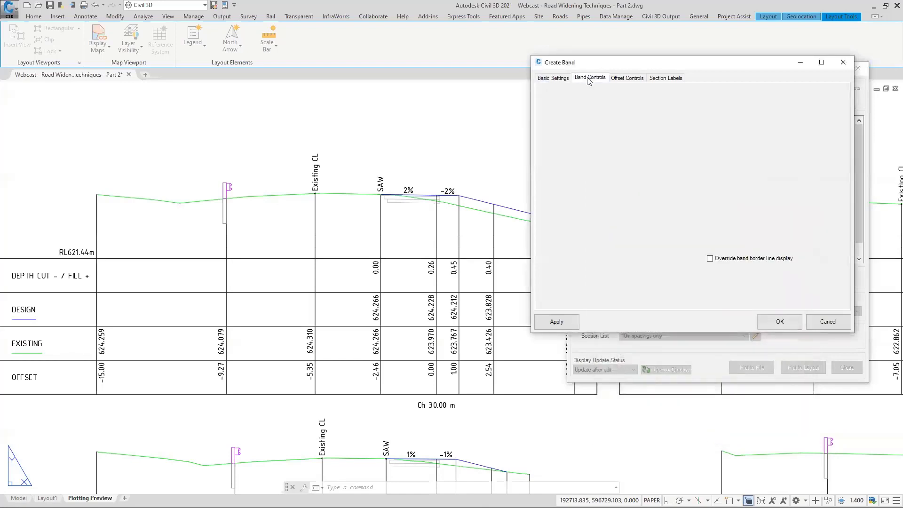
click(622, 81)
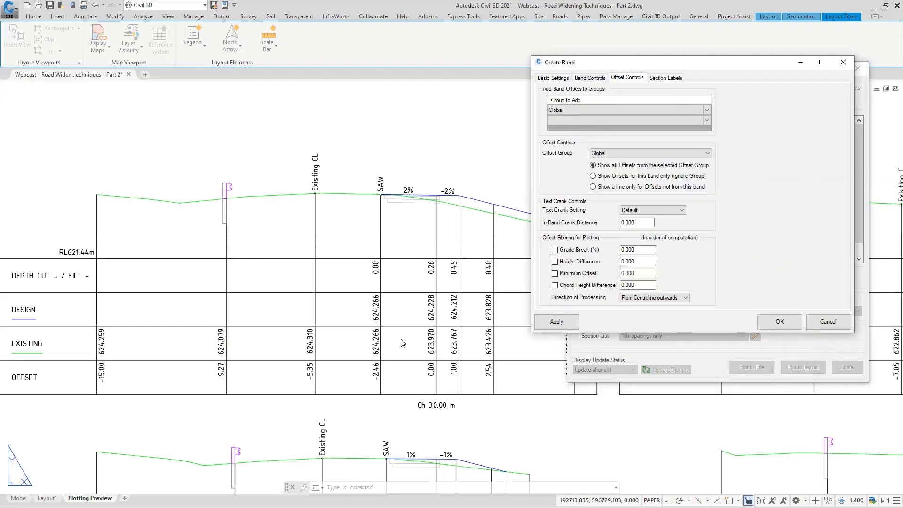
click(669, 79)
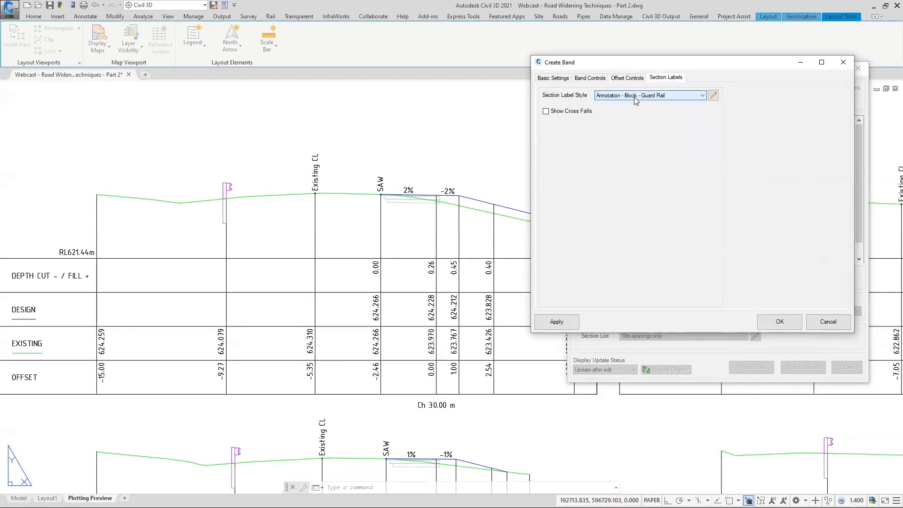
Change the guard rail Layers NS band's section label style to Annotation - Block - Fence and apply it to the sections.
click(559, 78)
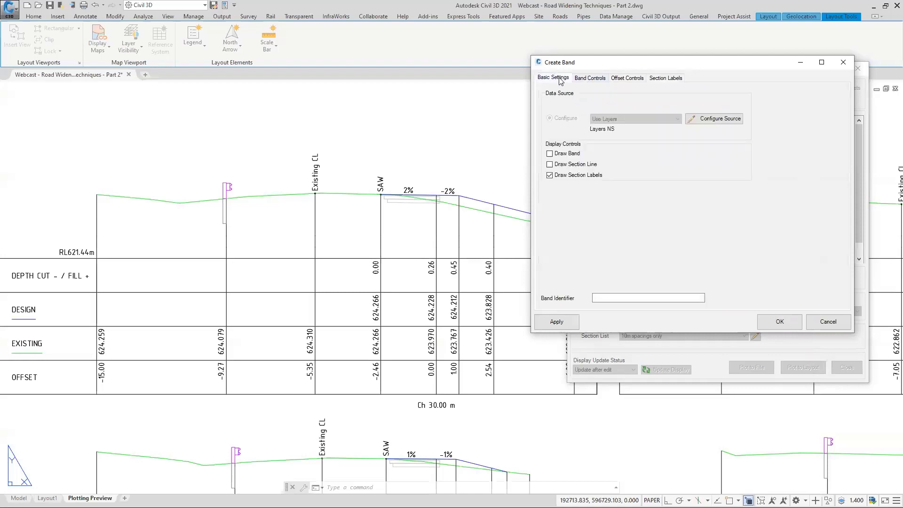
click(665, 79)
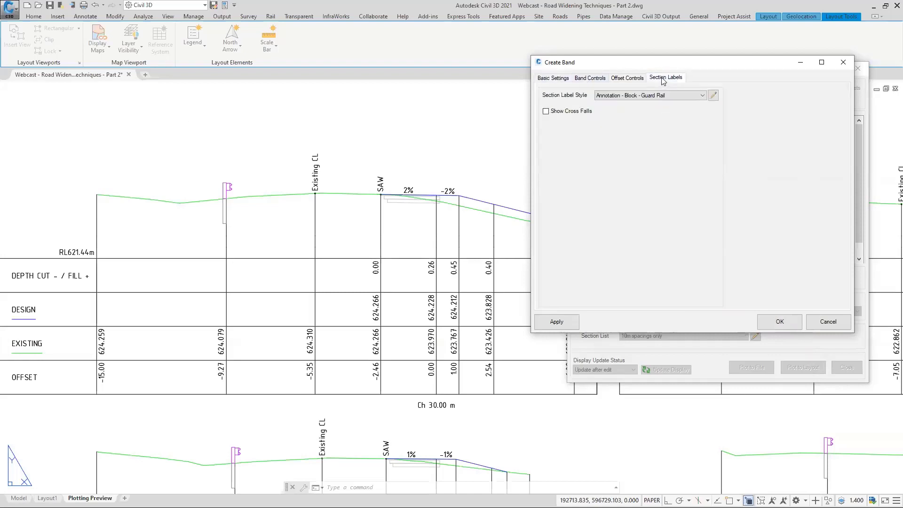
click(670, 96)
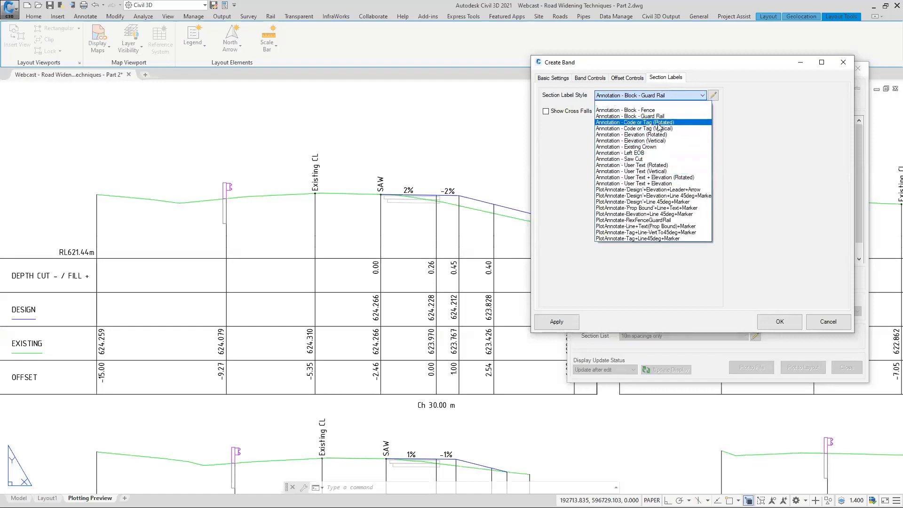
click(647, 111)
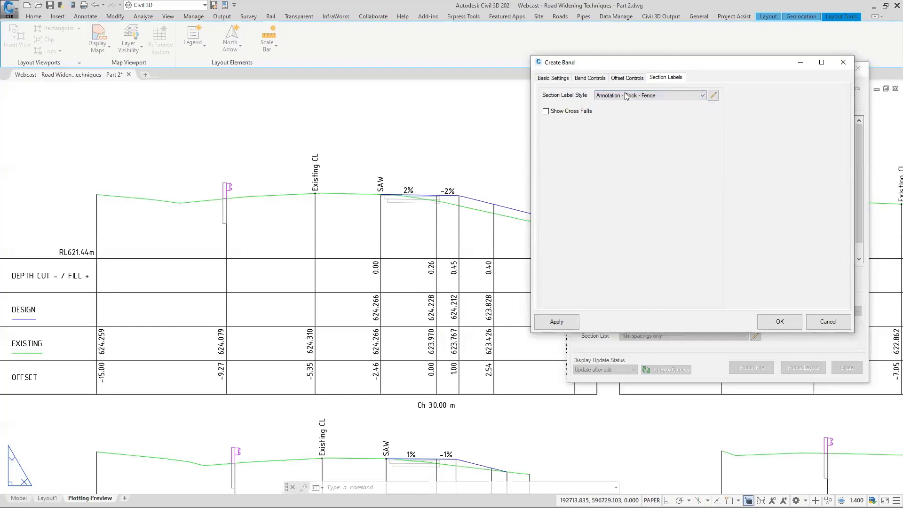
click(556, 322)
click(555, 323)
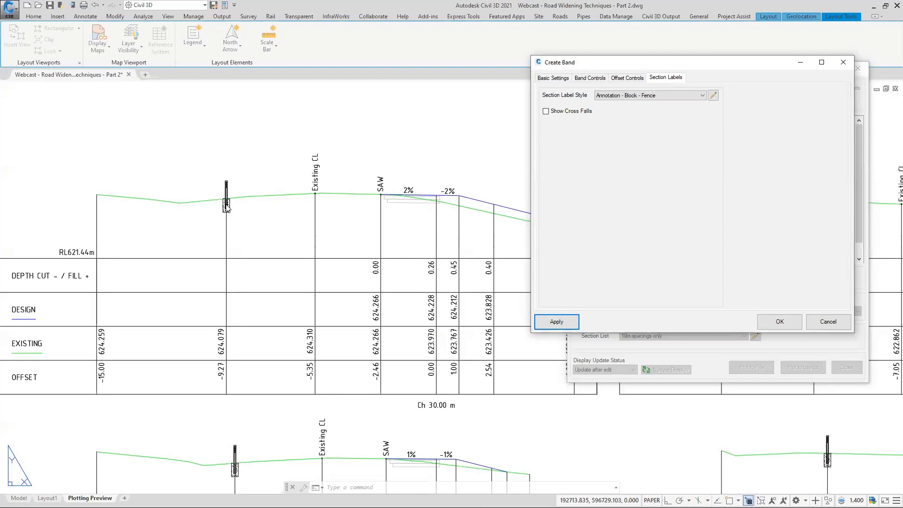
Set the band's section label style back to Annotation - Block - Guard Rail and open that style's plotting items.
click(668, 95)
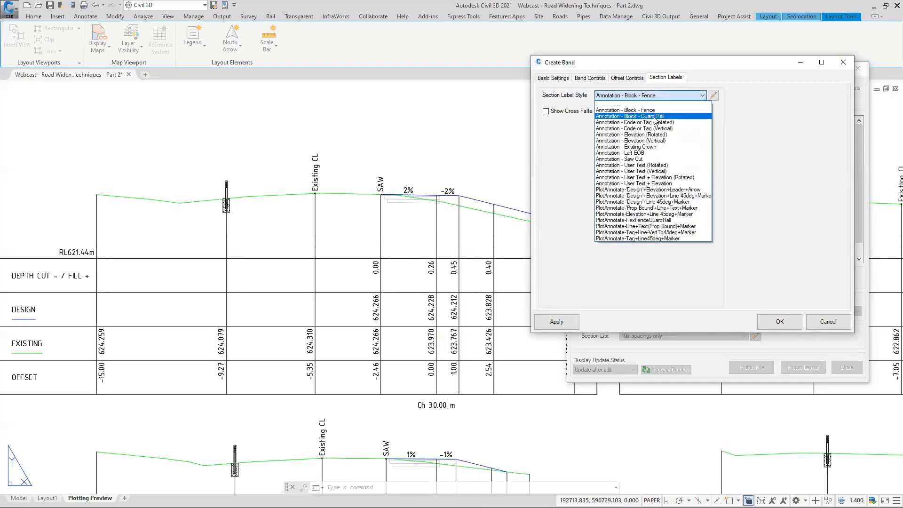
click(655, 117)
click(712, 95)
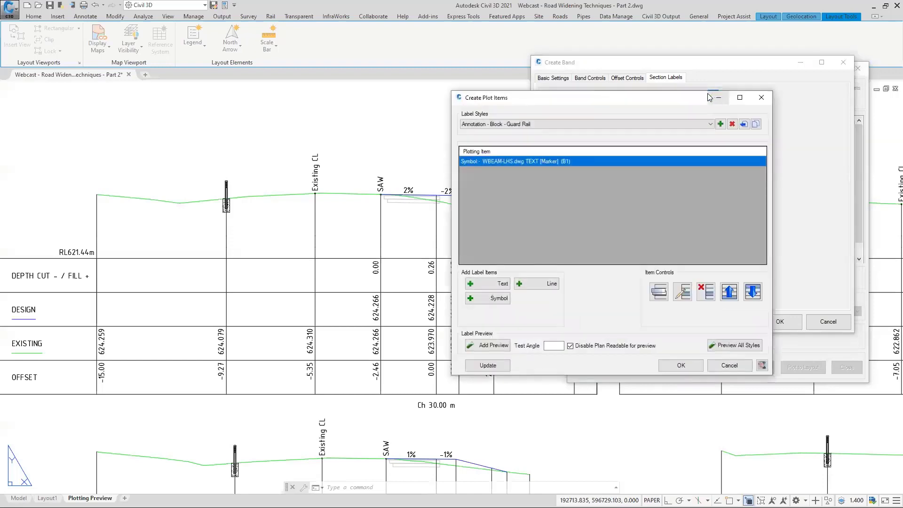
click(648, 125)
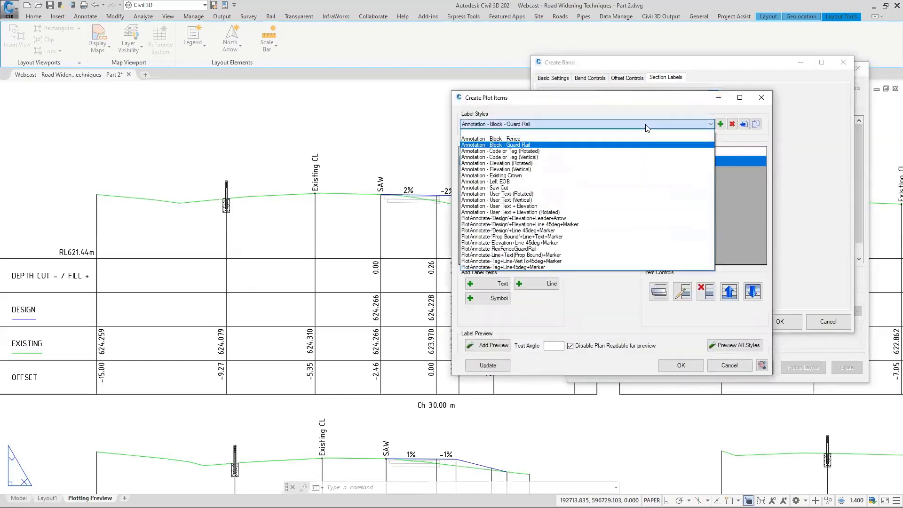
click(510, 146)
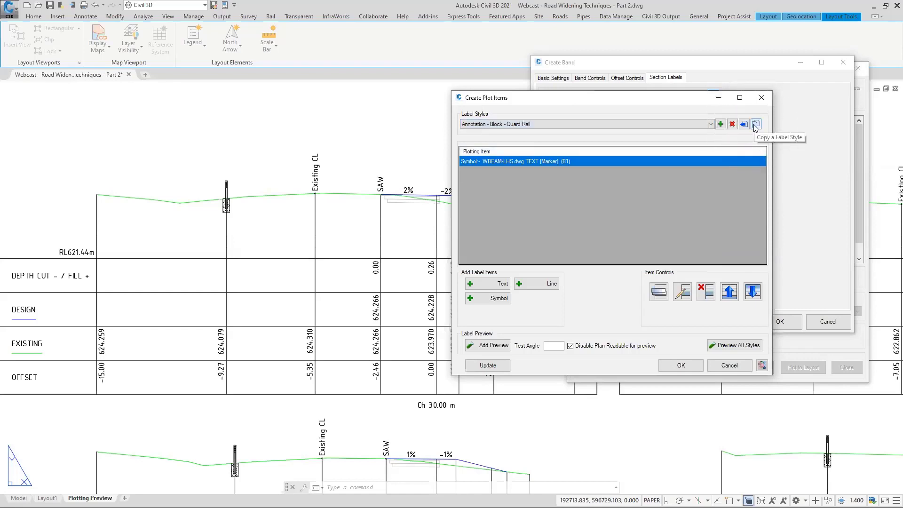
click(537, 124)
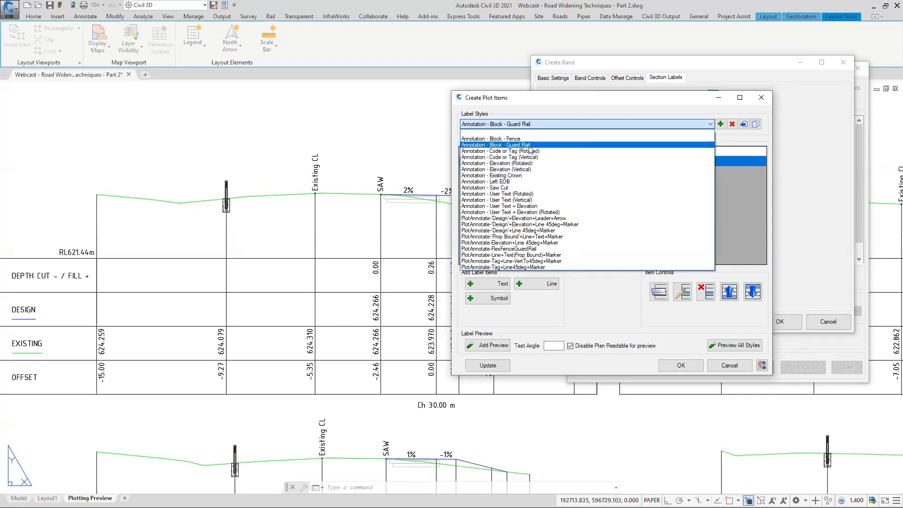
click(532, 145)
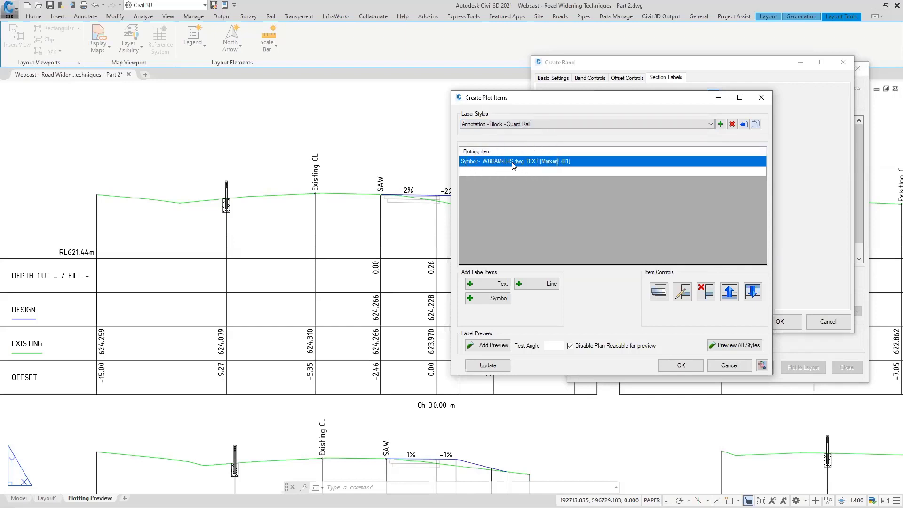
Examine the WBEAM-LHS.dwg symbol's block choices and its X and Y scale settings in the guard rail label style.
double_click(513, 162)
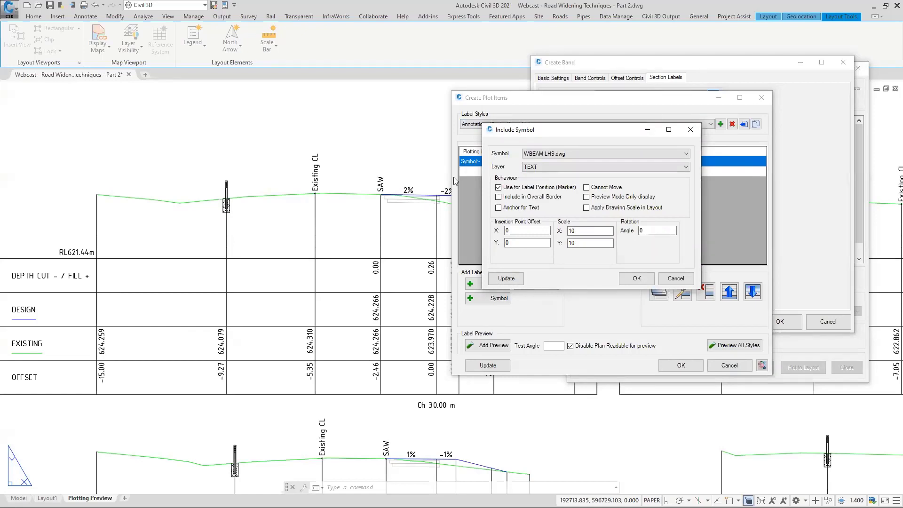
click(645, 154)
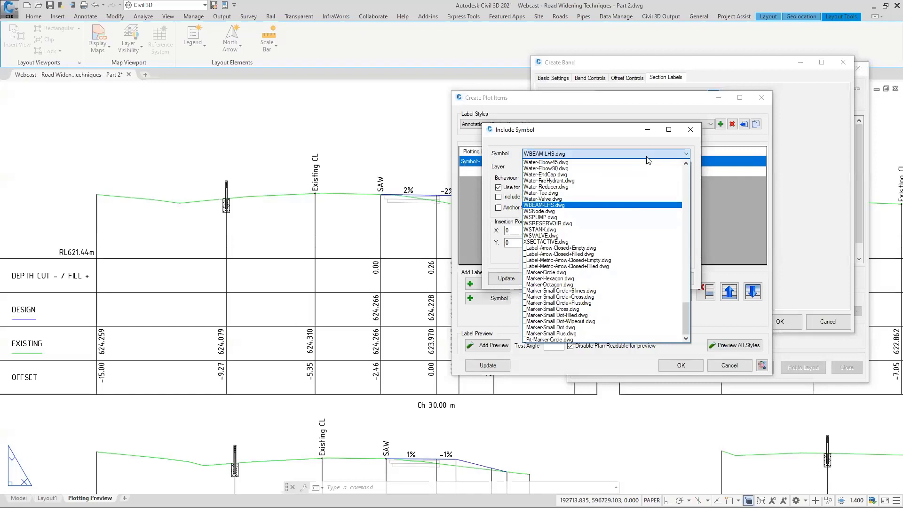
drag(684, 326, 669, 182)
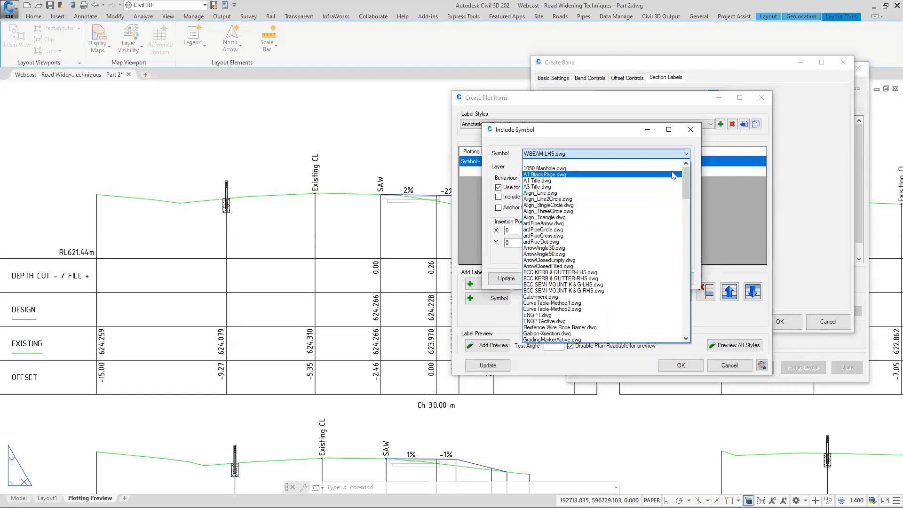
click(565, 155)
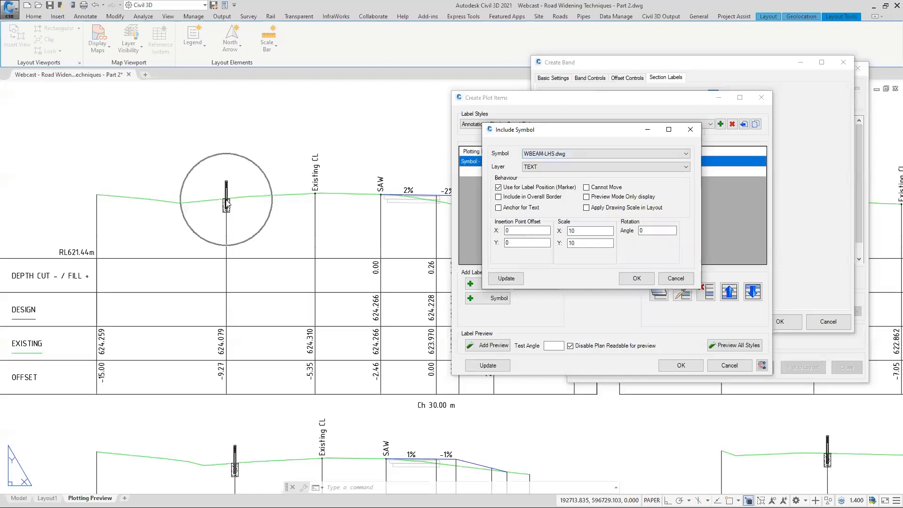
mouse_move(568, 231)
mouse_down()
mouse_move(594, 232)
mouse_move(565, 247)
mouse_up()
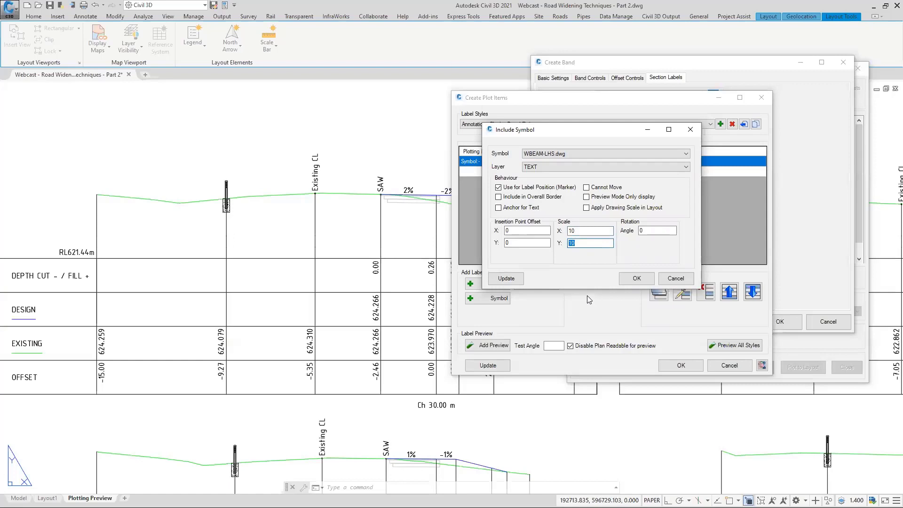
click(635, 278)
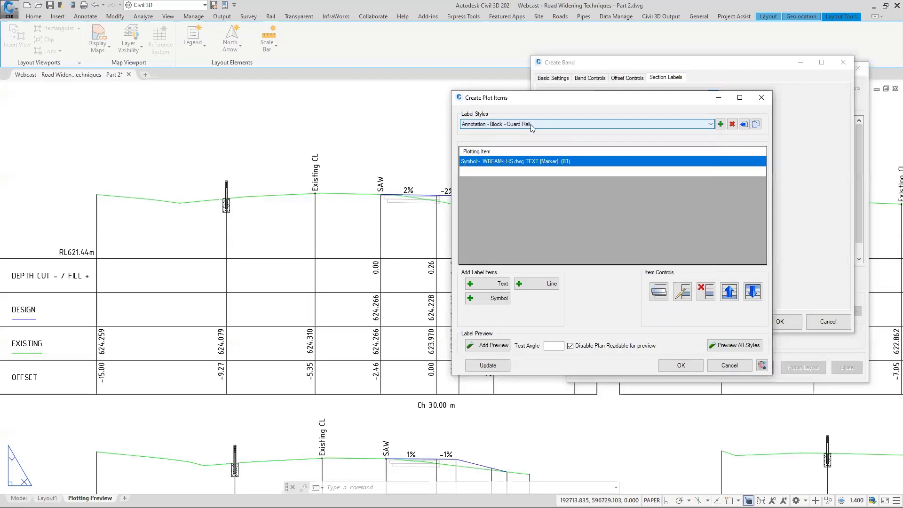
Accept the guard rail label style, apply it to the plotted sections and close the band's settings.
click(680, 365)
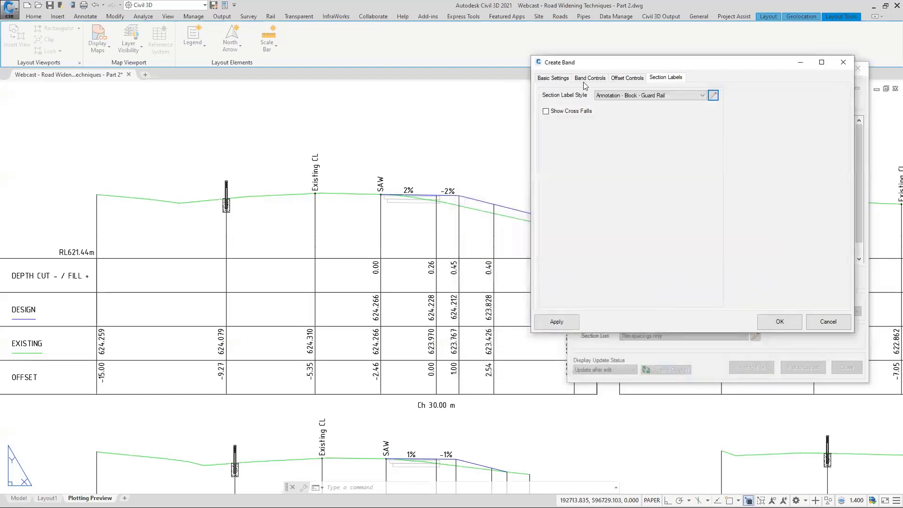
click(565, 328)
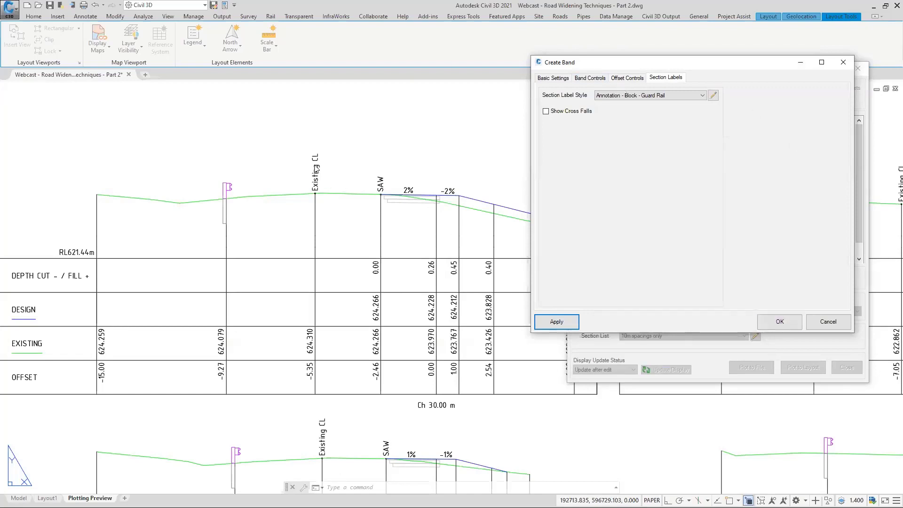
click(777, 322)
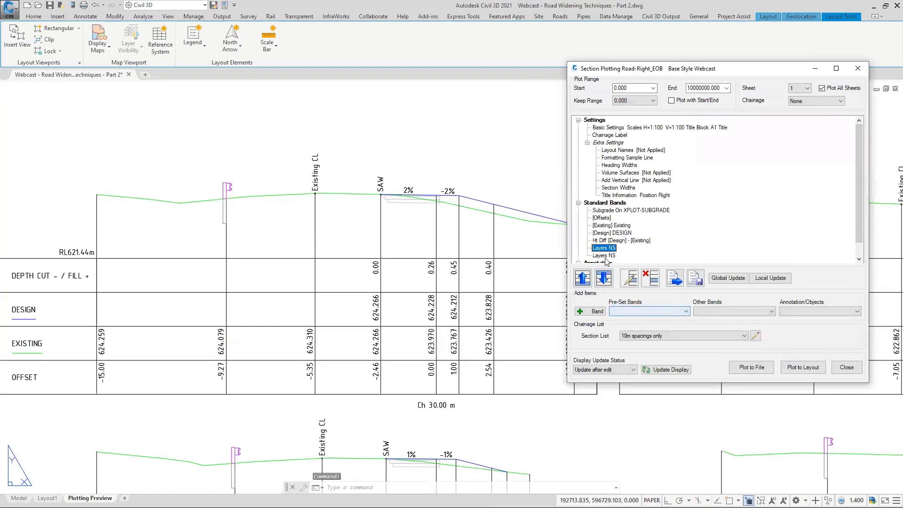
Check the pre-set band types, and open the source configuration of the last Layers NS band in the standard bands.
click(651, 313)
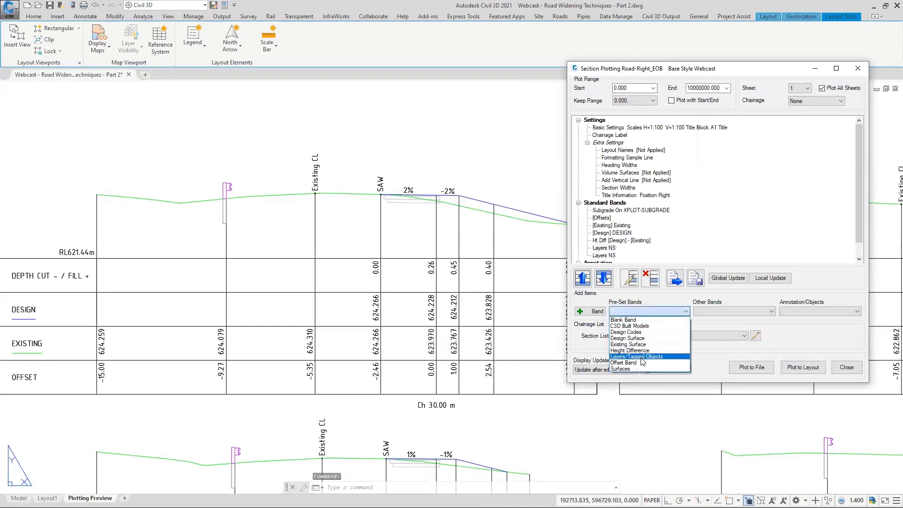
click(602, 257)
click(602, 257)
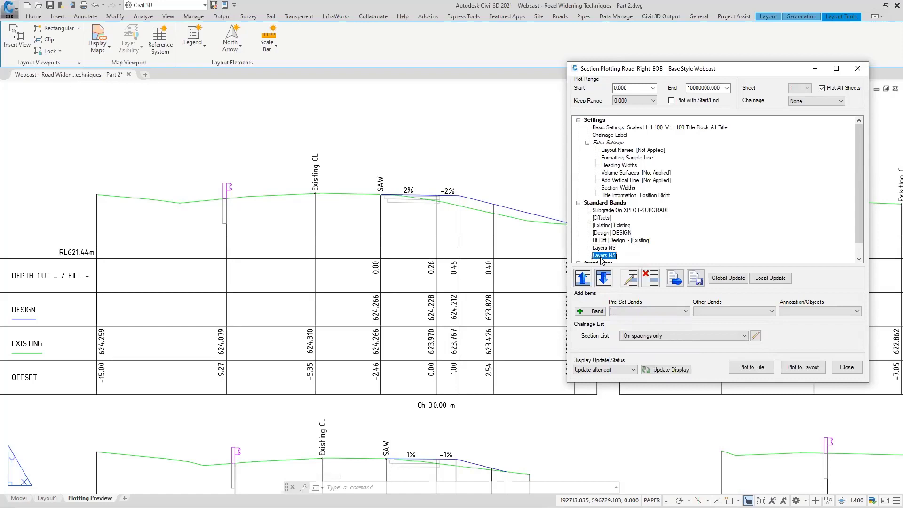
double_click(602, 257)
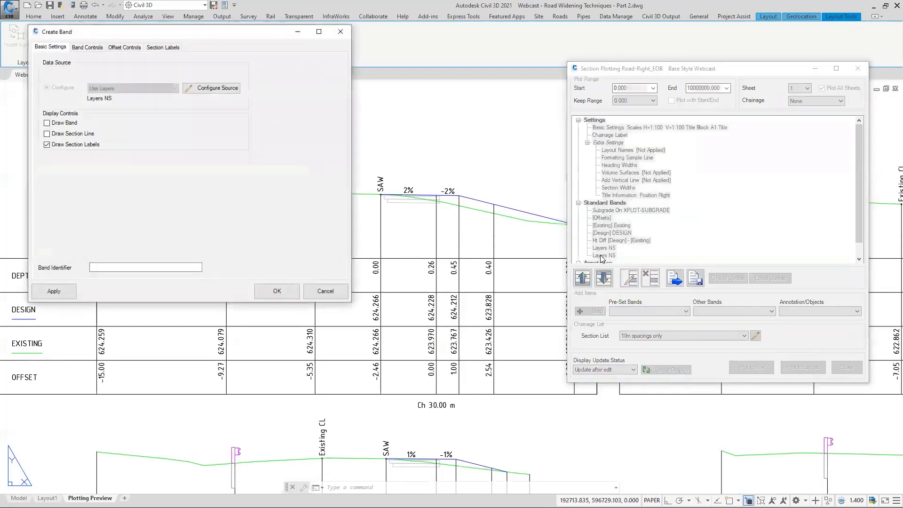
drag(223, 38, 606, 62)
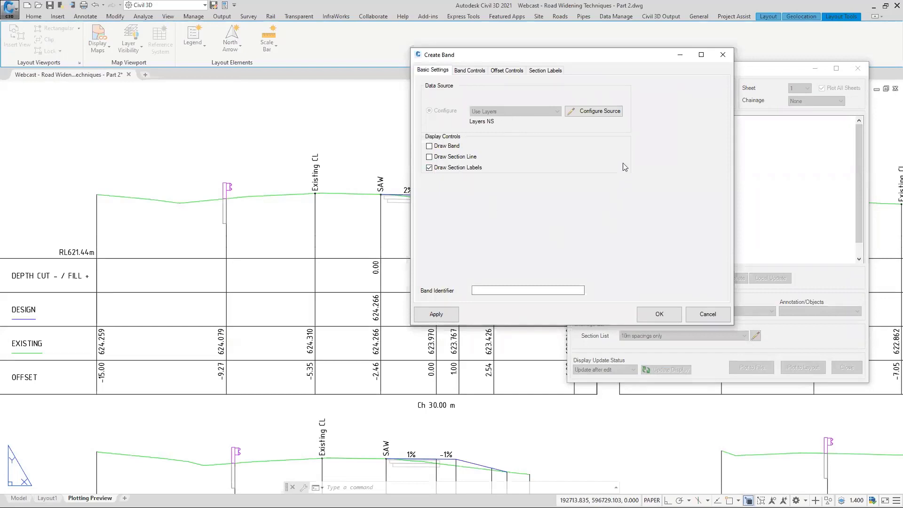
click(602, 112)
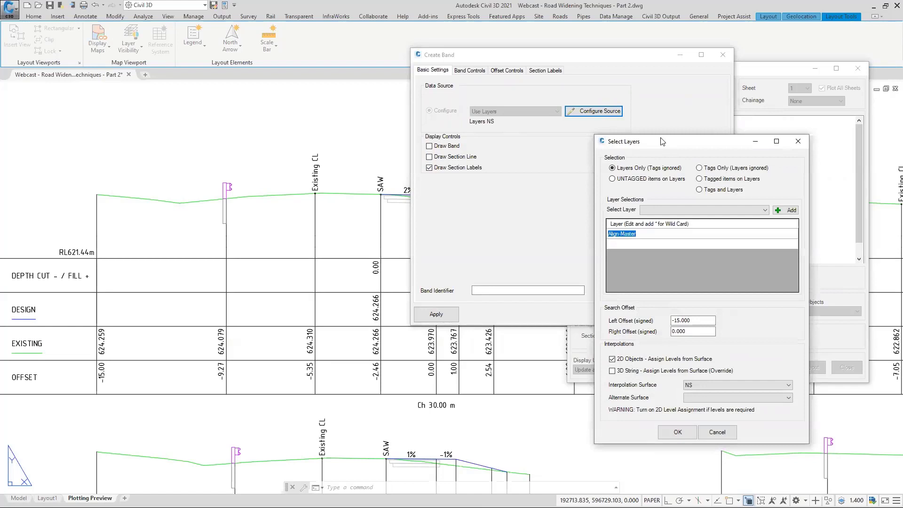
Examine the Align-Master layer selection, search offsets and interpolation surface in the source configuration, and leave it without saving.
drag(663, 141, 483, 41)
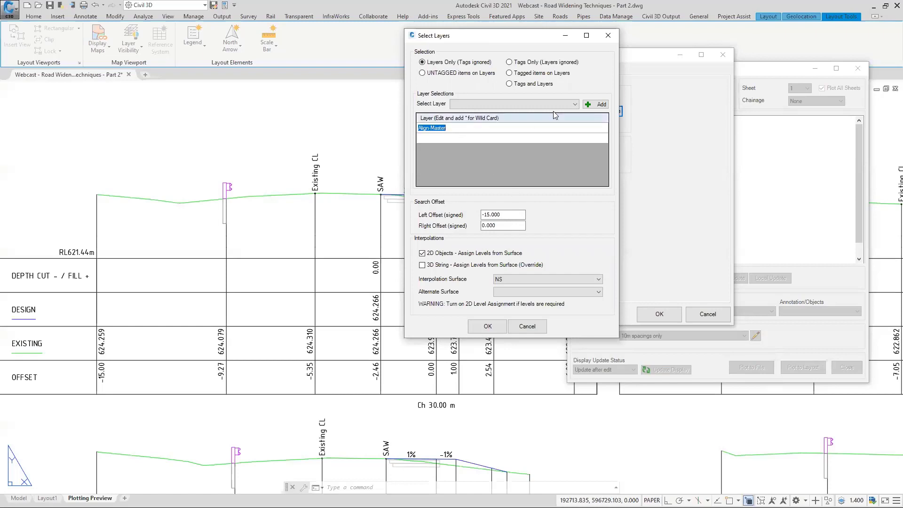
click(512, 104)
click(468, 111)
key(Tab)
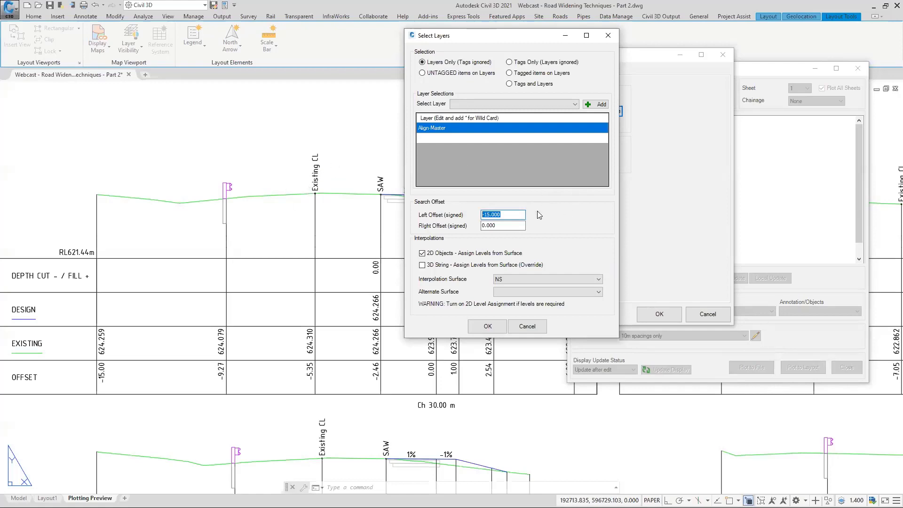
click(508, 280)
click(508, 281)
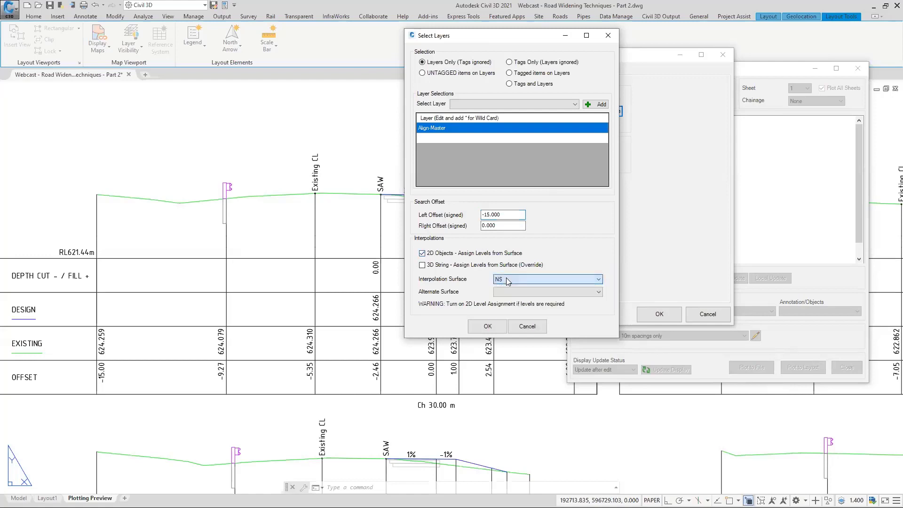
click(528, 326)
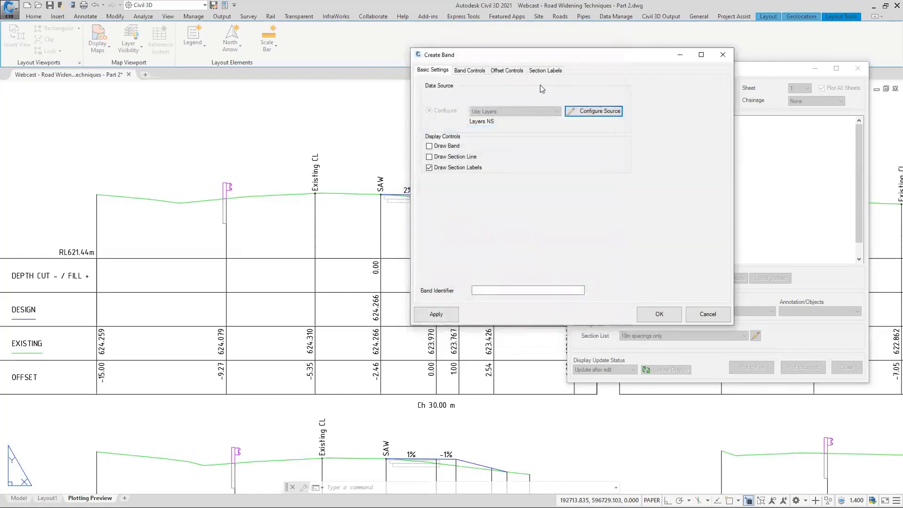
Change the Align-Master band's section label style to Annotation - Elevation (Vertical) and apply it to the sections.
click(537, 71)
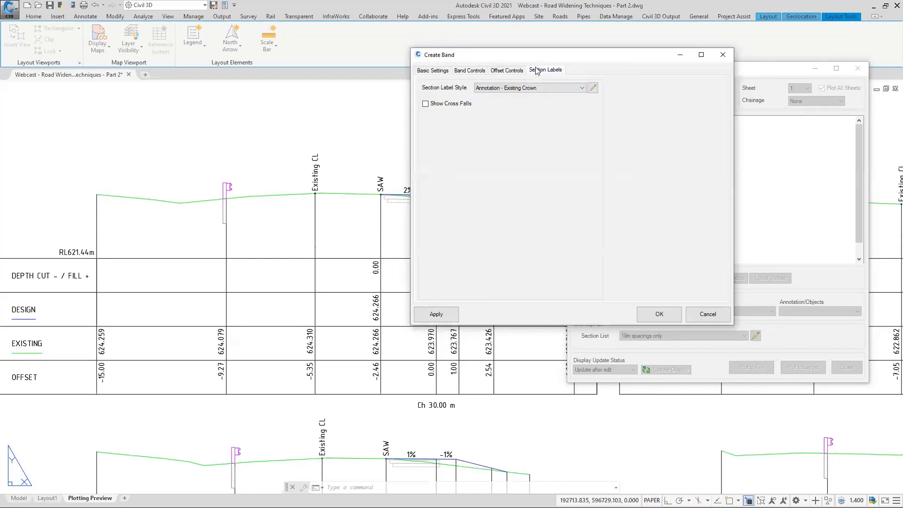
click(580, 91)
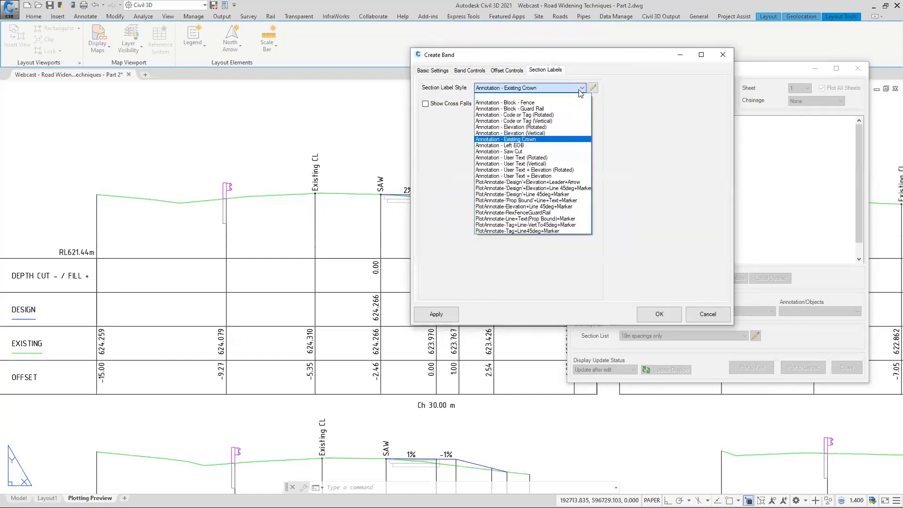
click(537, 134)
click(436, 314)
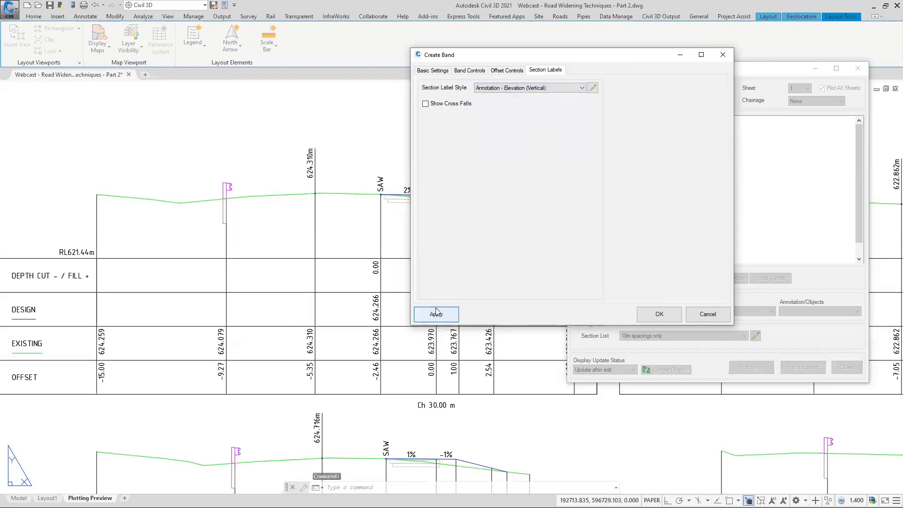
Set the band's section label style back to Annotation - Existing Crown and apply it to the sections.
click(540, 94)
click(517, 140)
click(445, 318)
Examine the symbol, line and text items of the Annotation - Elevation (Vertical) label style, leaving its line and text settings unchanged.
click(593, 87)
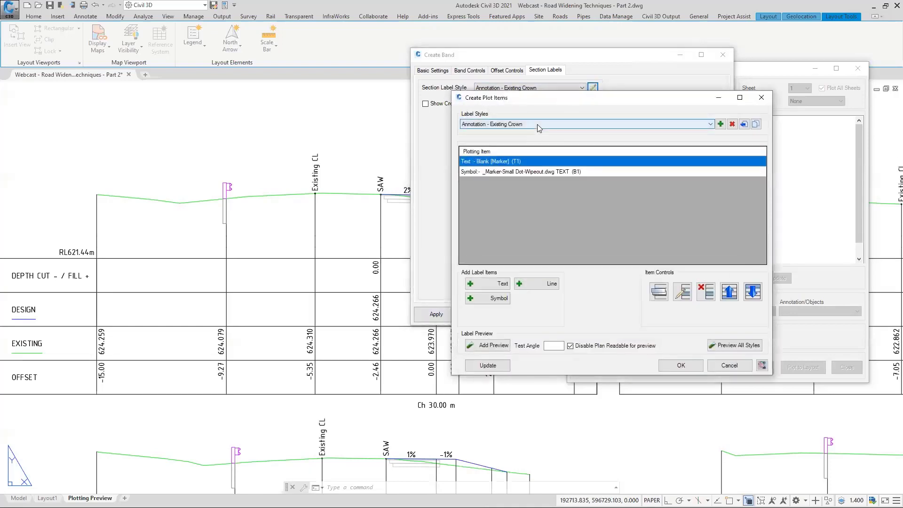
click(538, 124)
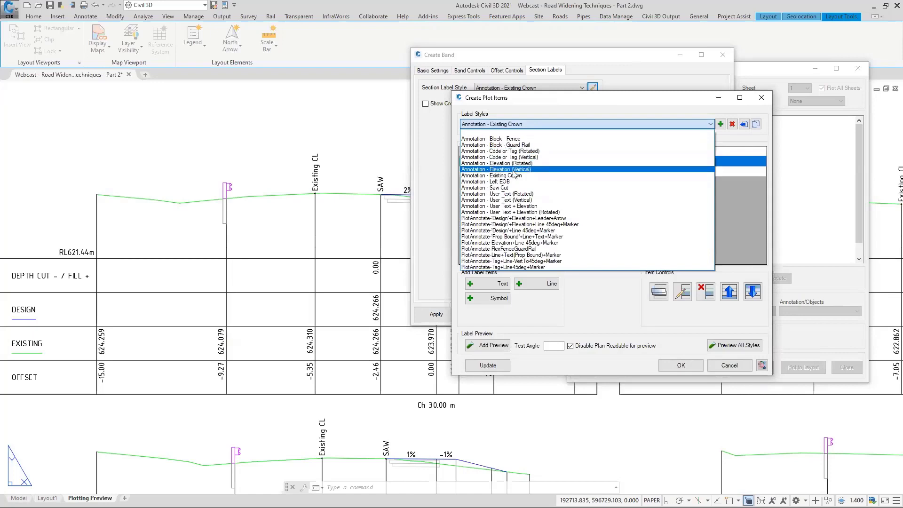
click(539, 166)
click(494, 174)
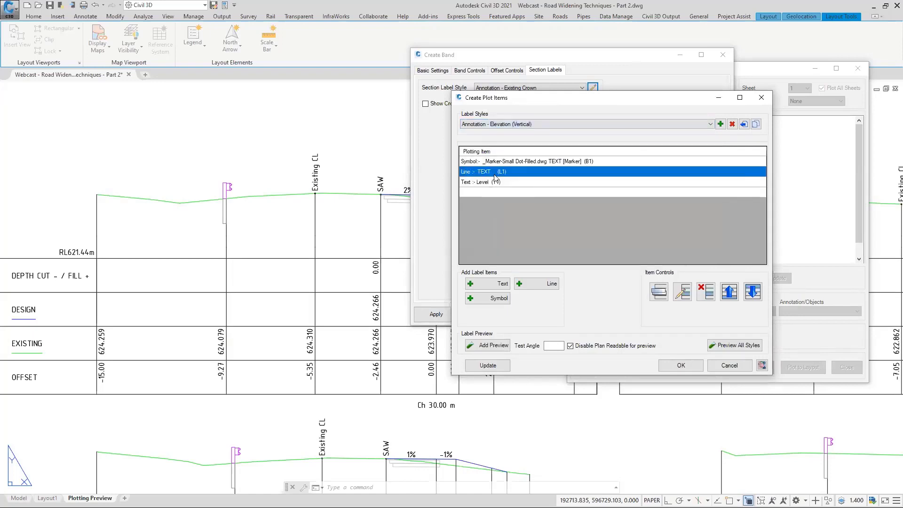
click(487, 161)
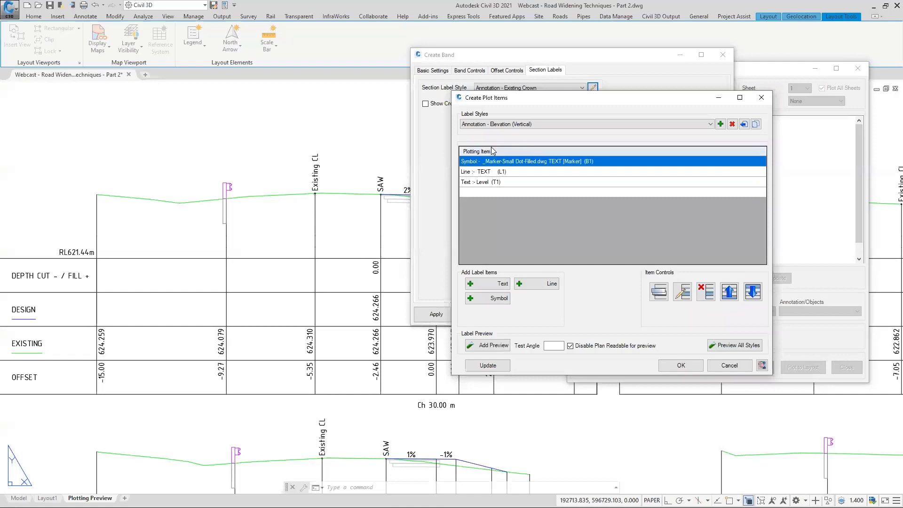
double_click(494, 172)
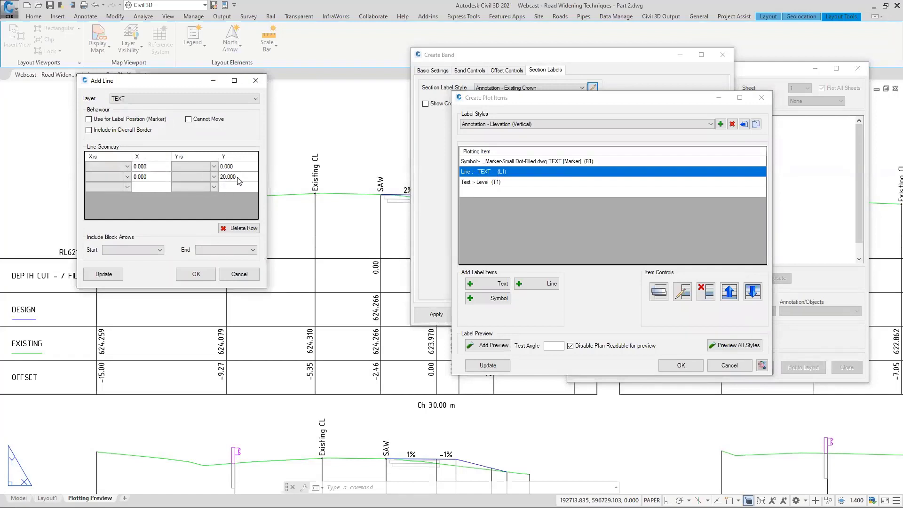
click(235, 275)
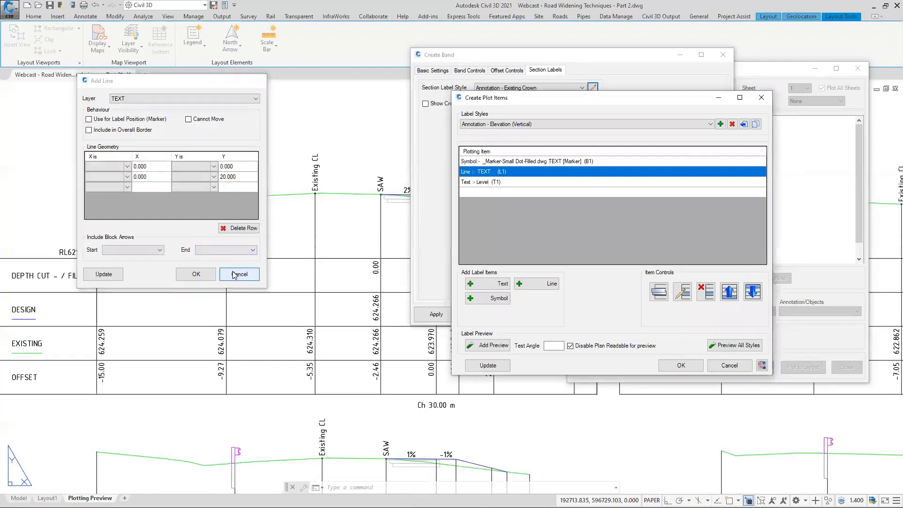
double_click(482, 183)
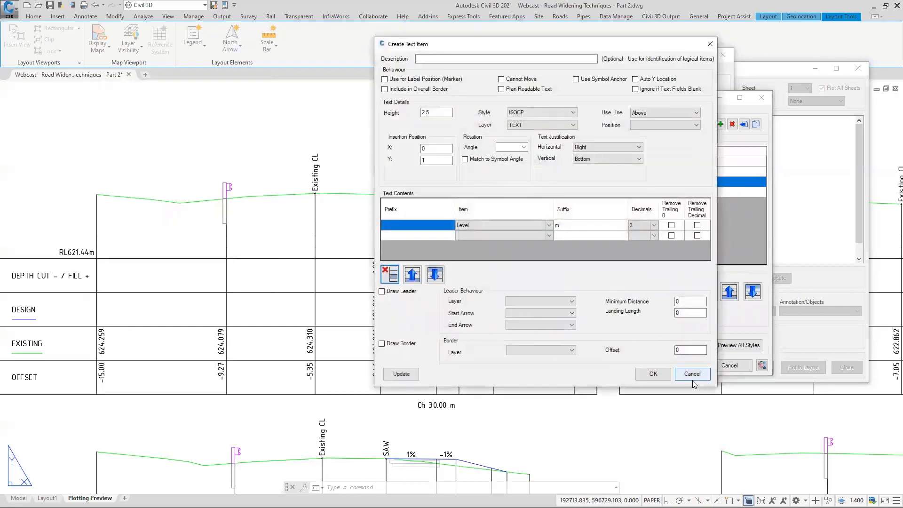
click(692, 376)
Open the text item of the Annotation - Existing Crown label style and check its text height, rotation angle and prefix.
click(523, 124)
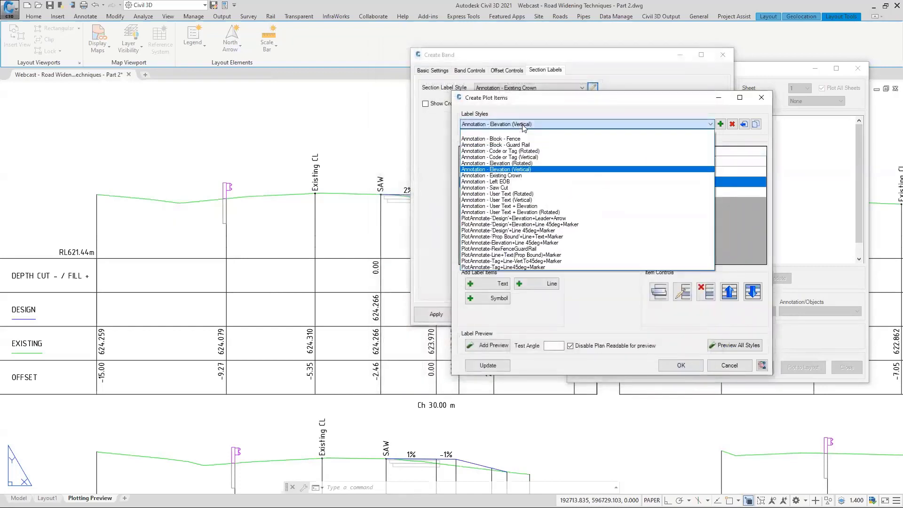
click(499, 174)
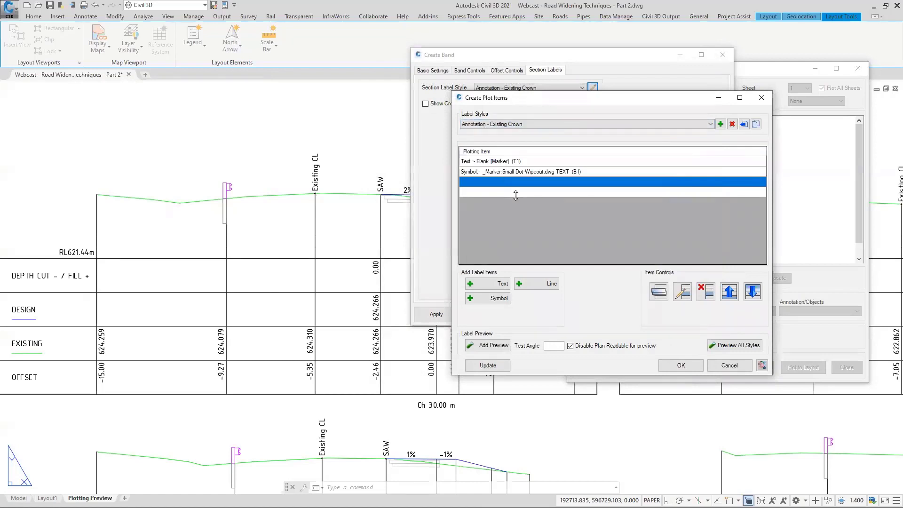
double_click(502, 163)
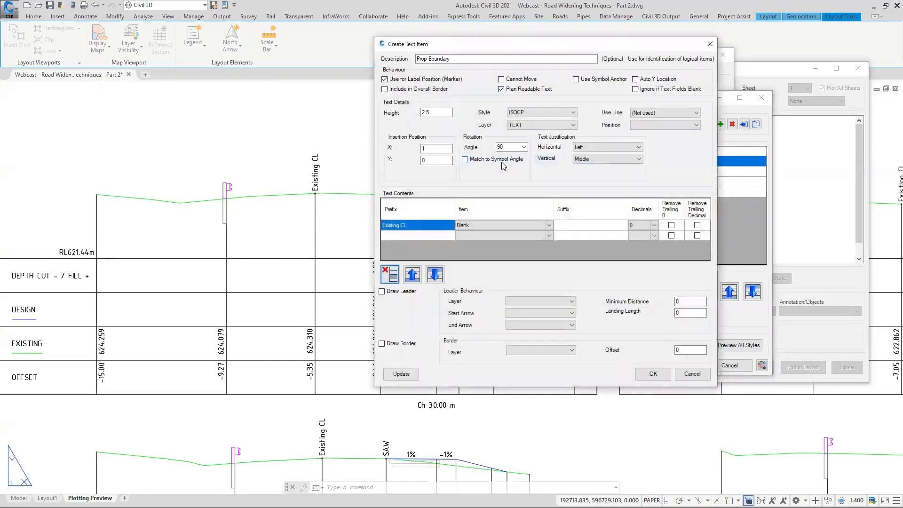
double_click(435, 112)
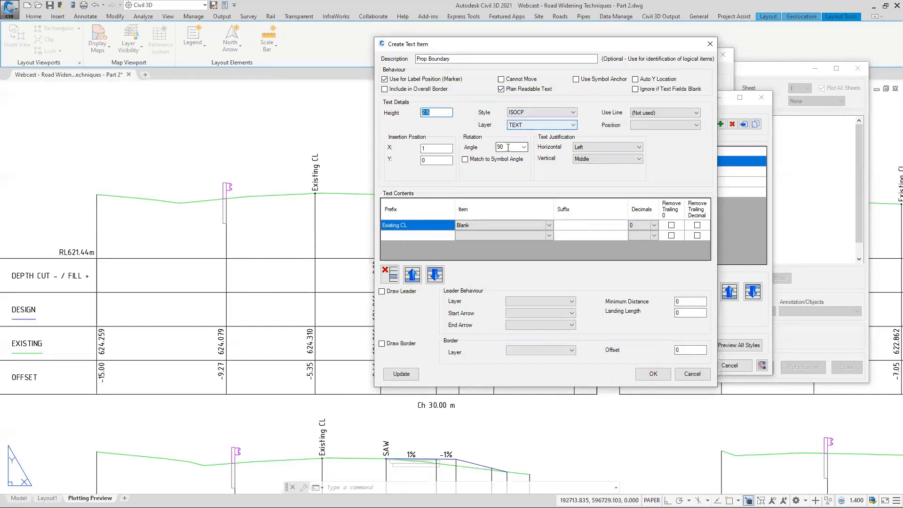
drag(514, 147, 497, 149)
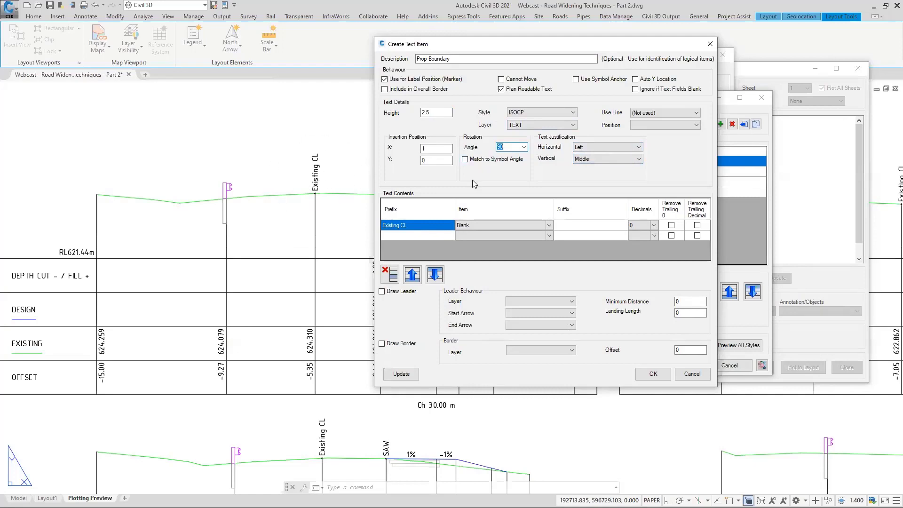
click(419, 225)
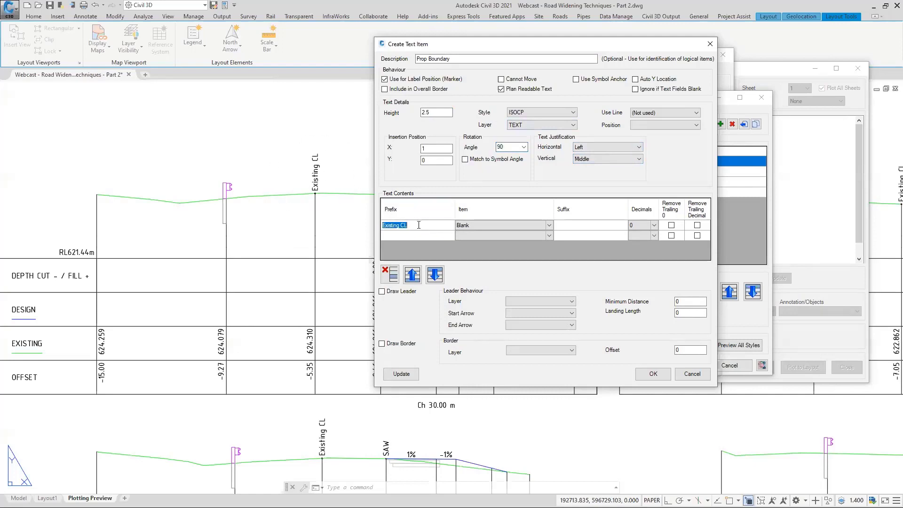
Set the Existing Crown text item to Level, add a trailing space to its Existing CL prefix, and update the section labels.
click(539, 226)
click(539, 226)
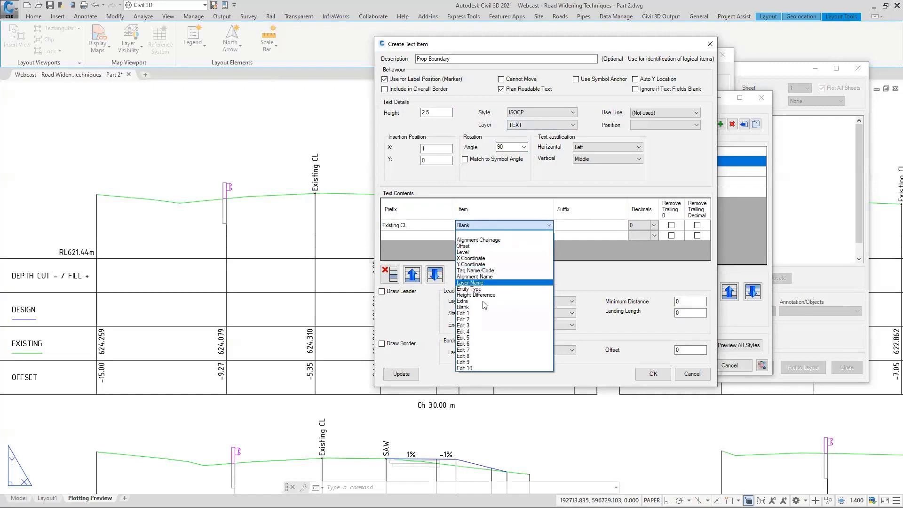
click(476, 252)
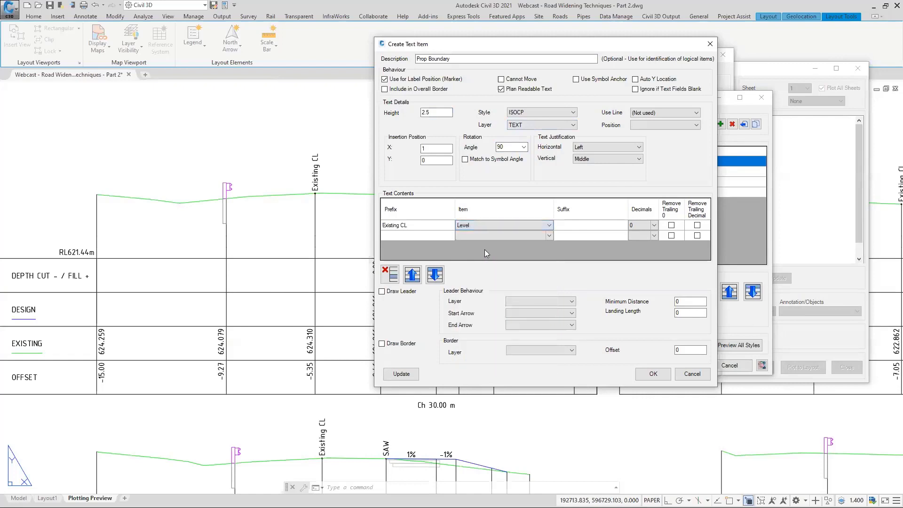
click(429, 225)
click(429, 226)
click(653, 374)
click(486, 365)
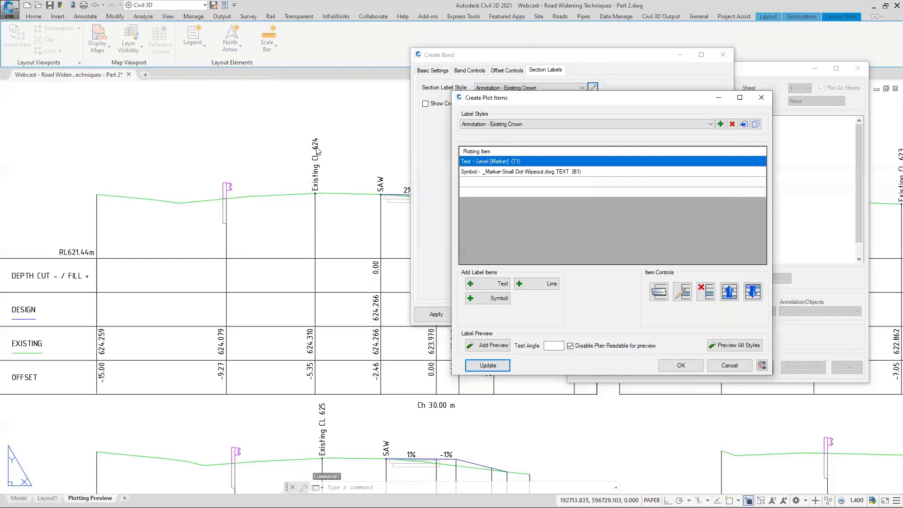
Add the suffix m to the Existing Crown text item, and save the label style and the Layers NS band.
double_click(499, 163)
click(654, 225)
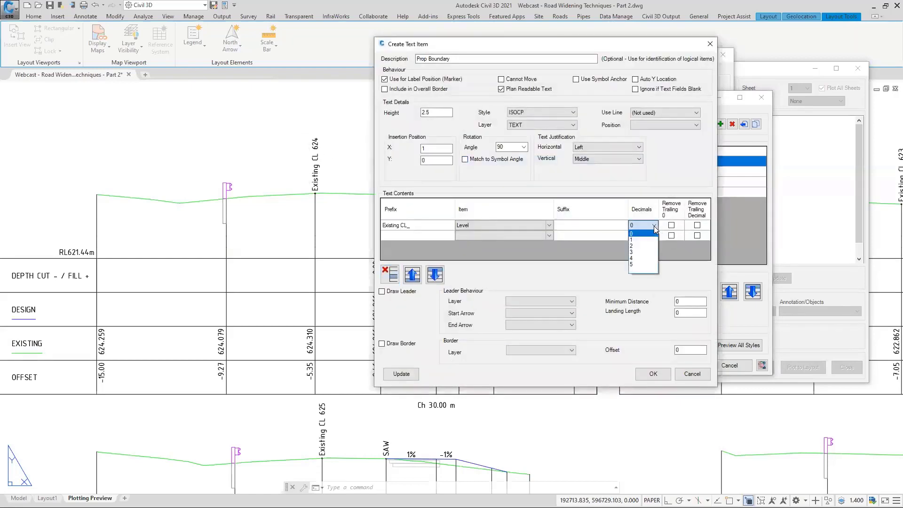
click(590, 228)
click(590, 225)
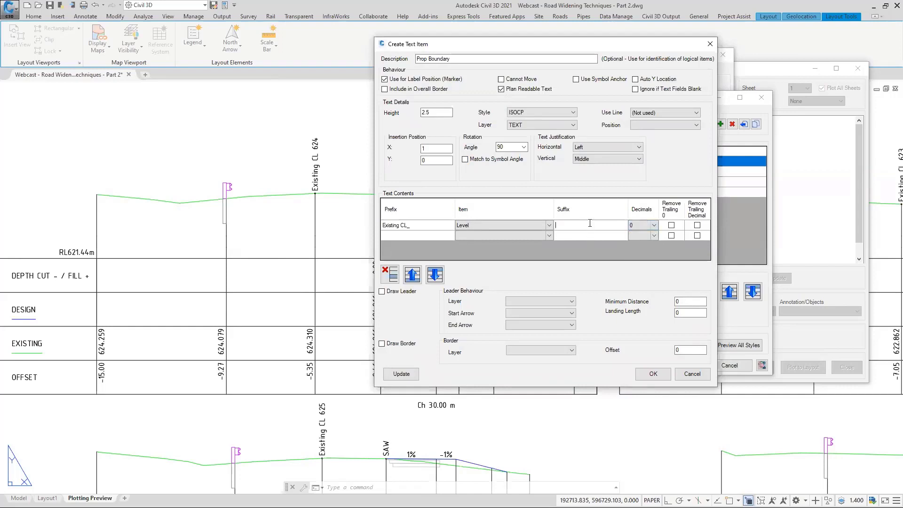
text(m)
click(653, 374)
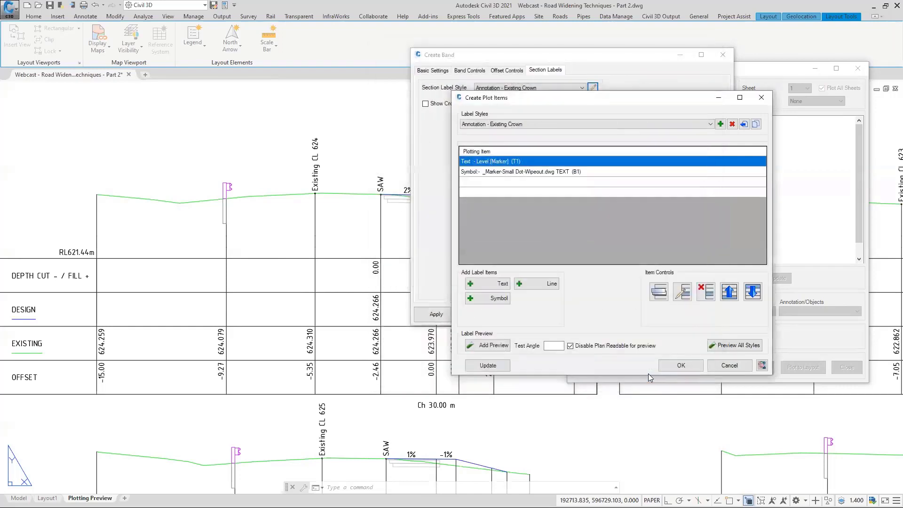
click(672, 367)
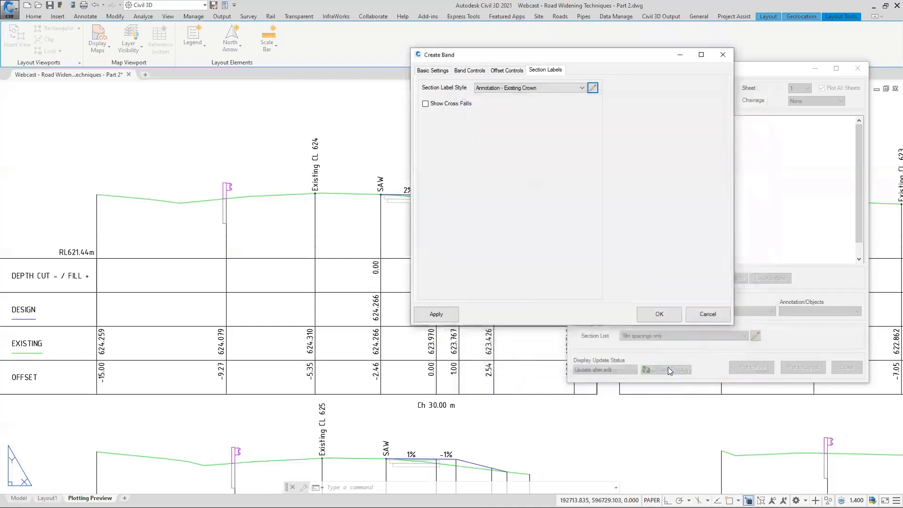
click(659, 314)
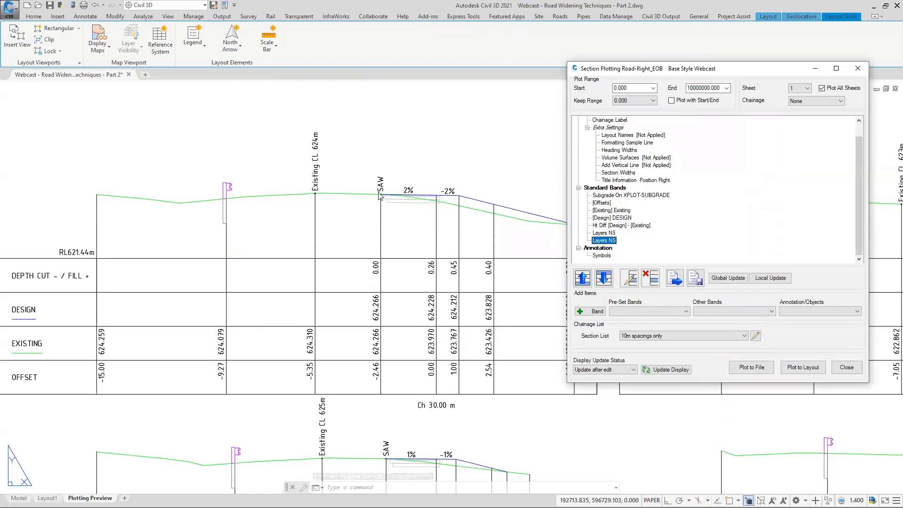
Check the available annotation object types, and open the existing Symbols annotation clear of the plotted sections.
click(797, 311)
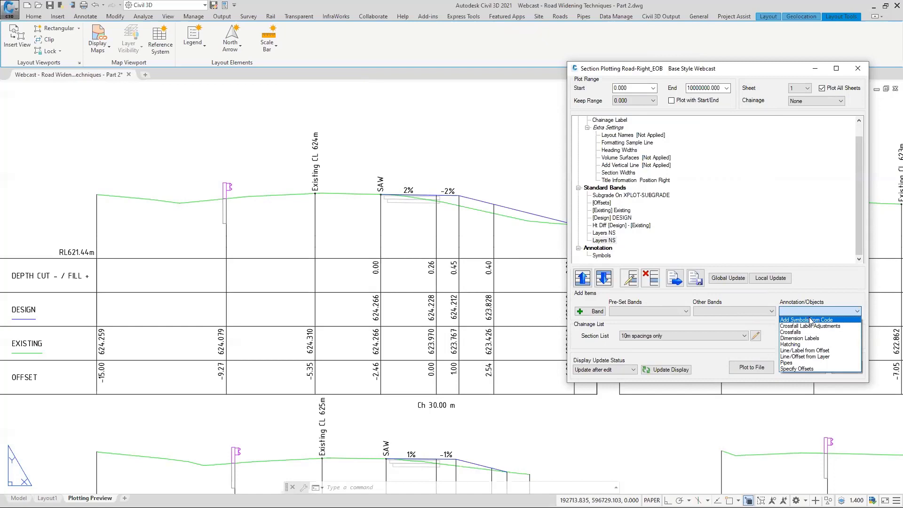
click(602, 256)
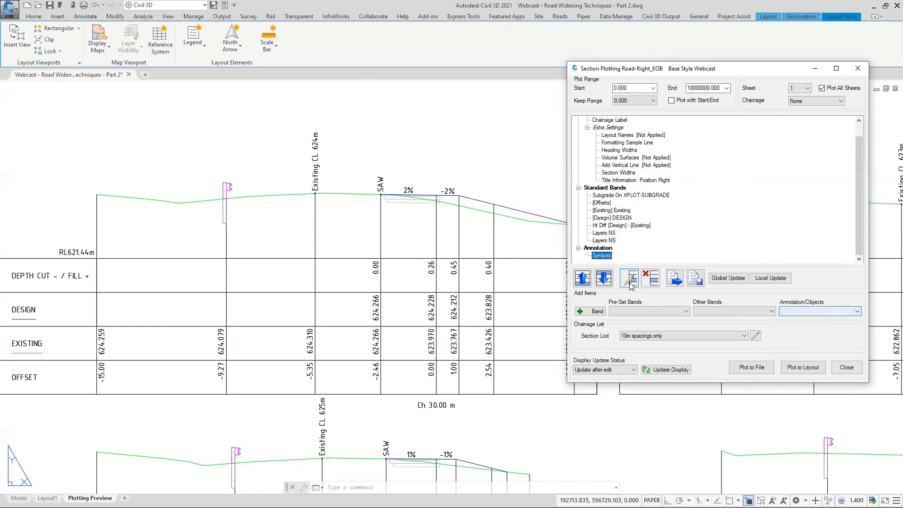
double_click(605, 258)
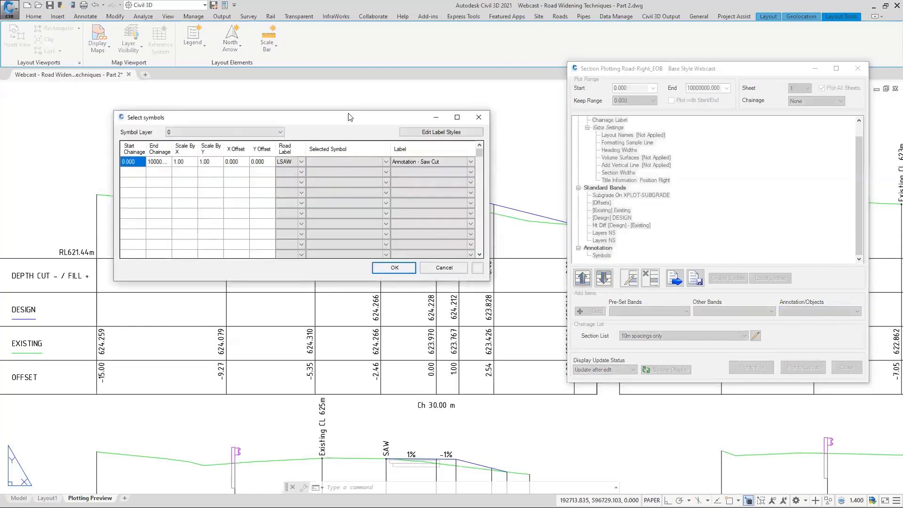
drag(352, 120, 742, 37)
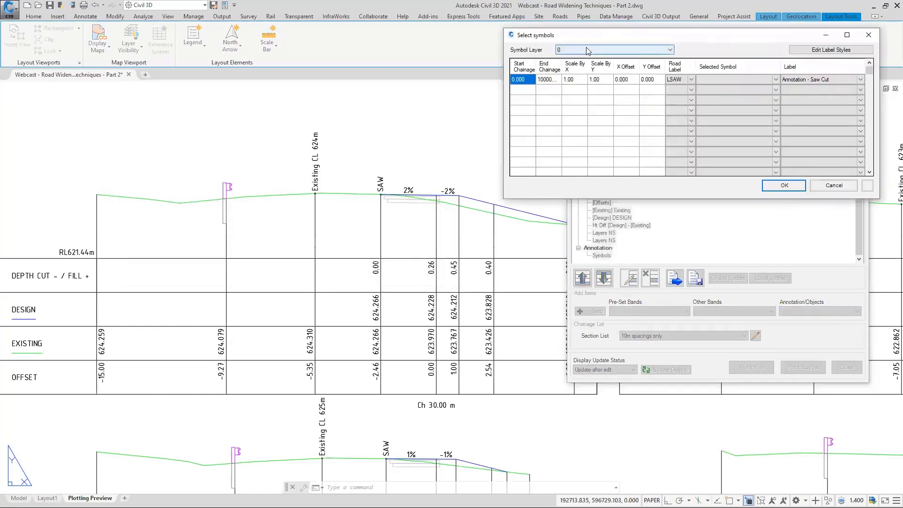
Examine the LSAW symbol row's end chainage, scale, offset, road label choices and available label styles.
click(552, 80)
click(552, 80)
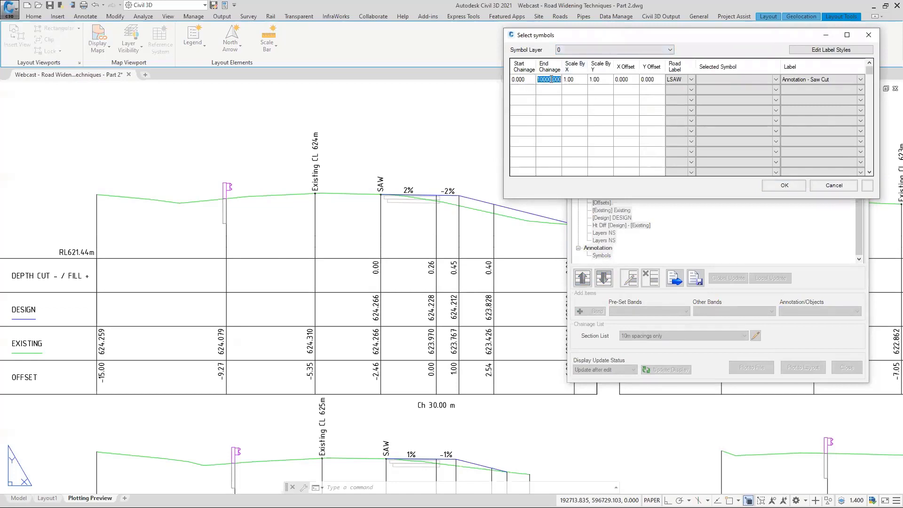
click(596, 80)
click(623, 79)
click(691, 80)
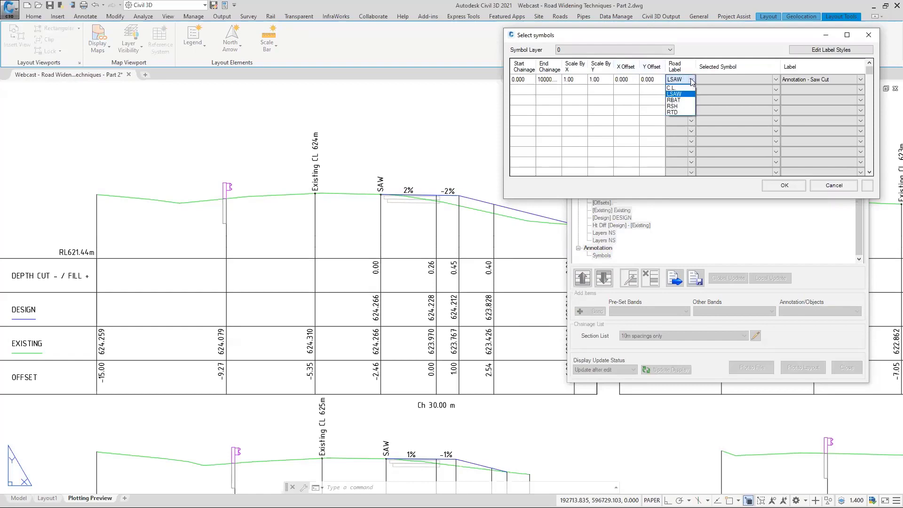
click(691, 81)
click(860, 80)
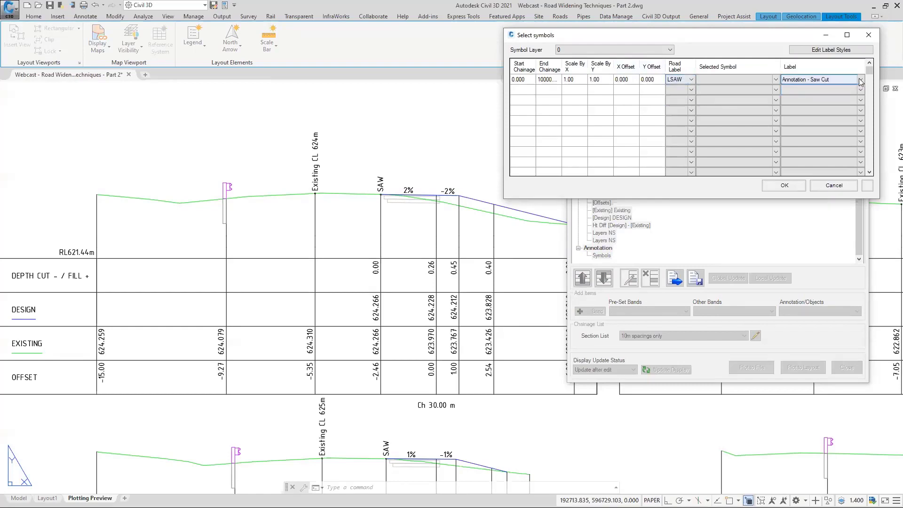
click(860, 80)
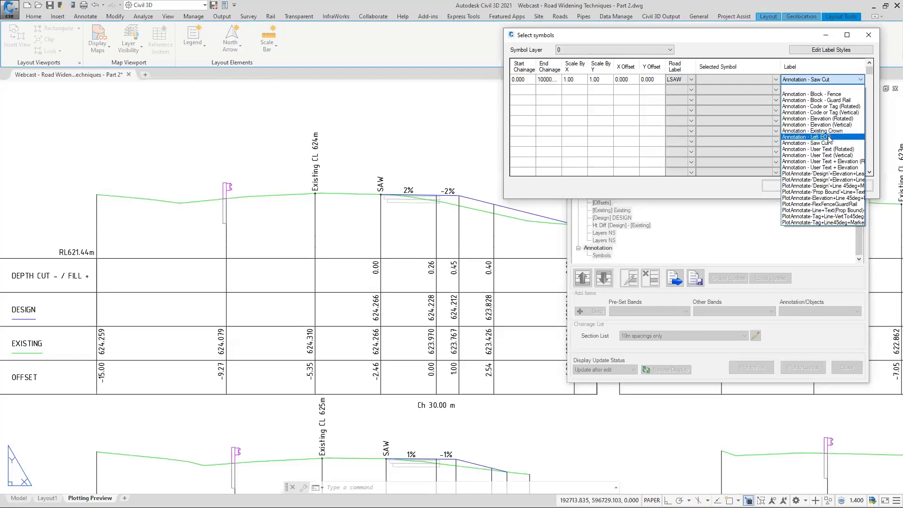
click(744, 45)
click(688, 119)
Set the road label of the Annotation - Saw Cut symbol row to RSH and apply it to the sections.
click(691, 79)
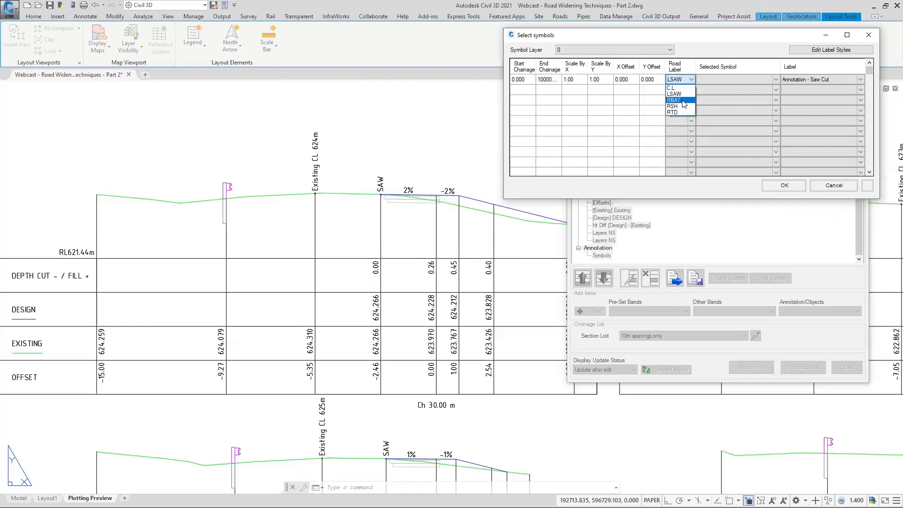
click(683, 101)
click(784, 185)
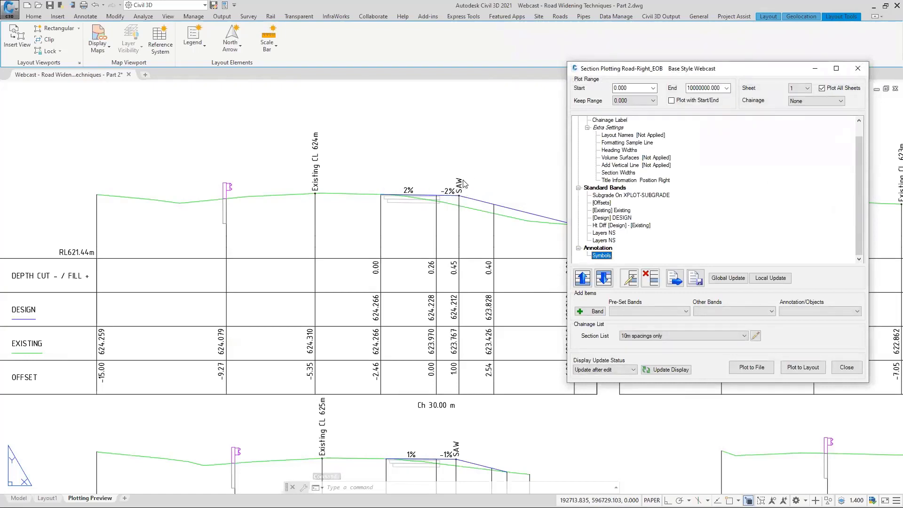
Close the section plotting settings for Road-Right_EOB and return to the road design in model space.
click(845, 368)
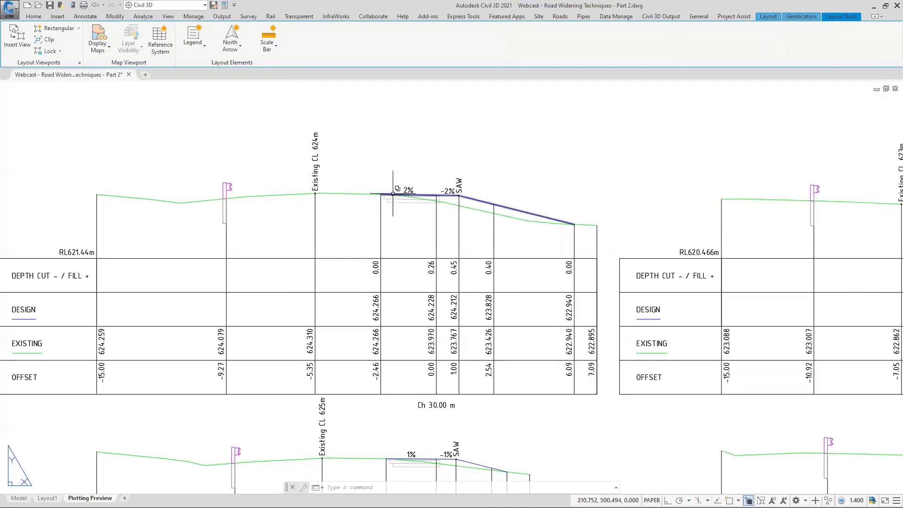
scroll(393, 193, down, 2)
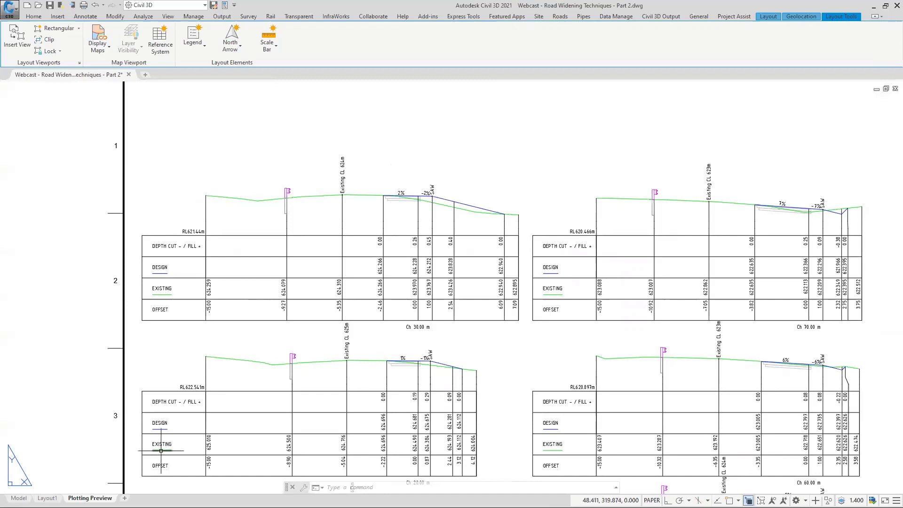
click(18, 497)
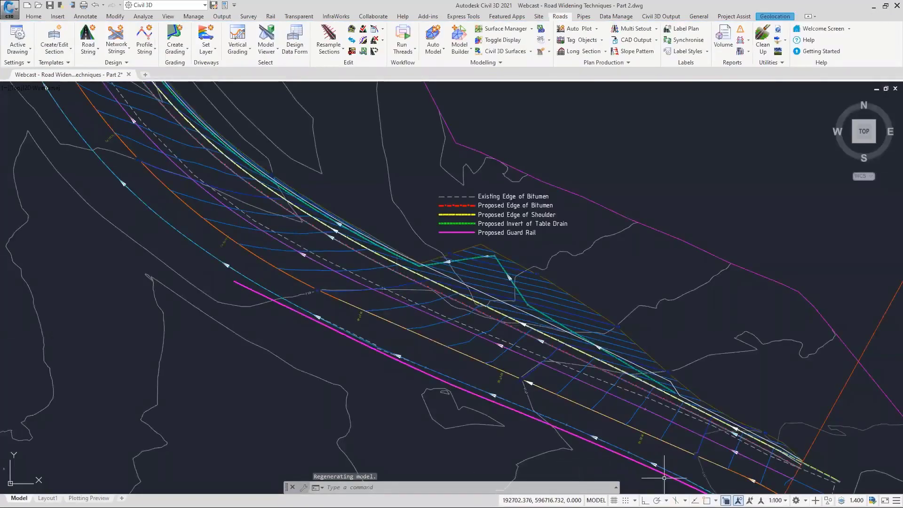
Switch to the already open Model Viewer window to display the road model in 3D.
click(264, 36)
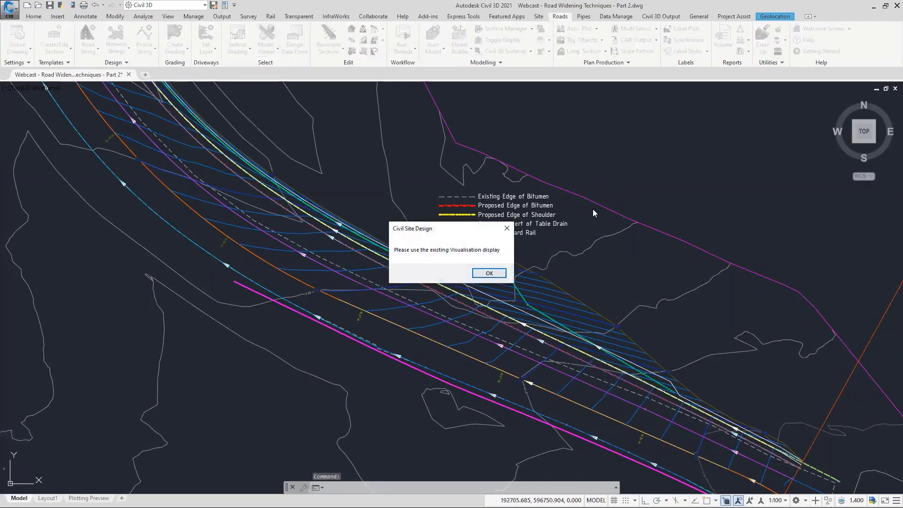
click(491, 274)
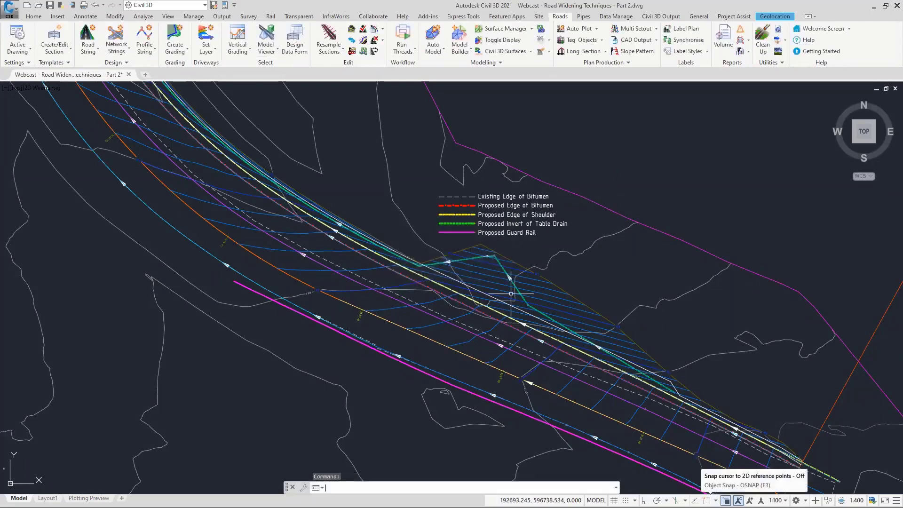
key(super)
mouse_move(652, 499)
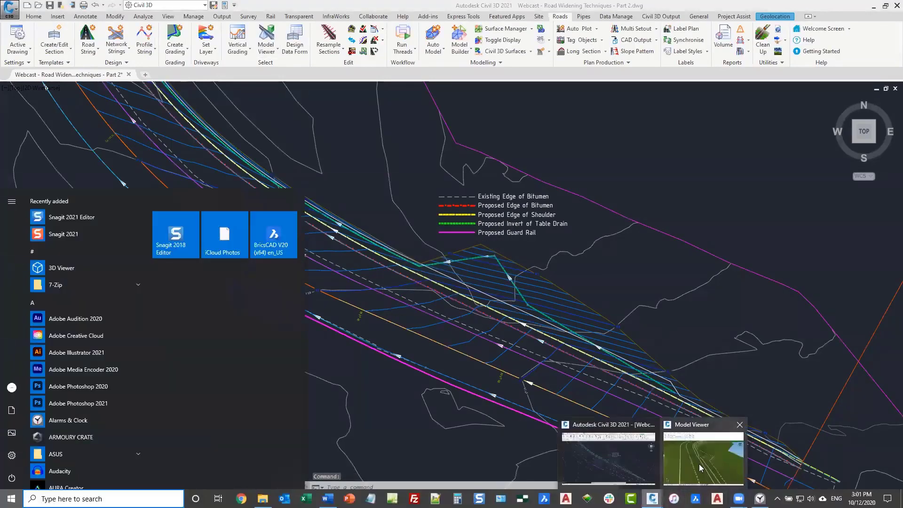
click(705, 463)
Examine the widened pavement, shoulder and table drain in 3D along the Road-Right_EOB curve.
scroll(597, 302, up, 5)
middle_drag(633, 226, 604, 264)
drag(649, 200, 612, 248)
scroll(612, 248, up, 3)
middle_drag(612, 249, 598, 244)
drag(599, 244, 496, 235)
scroll(583, 287, up, 3)
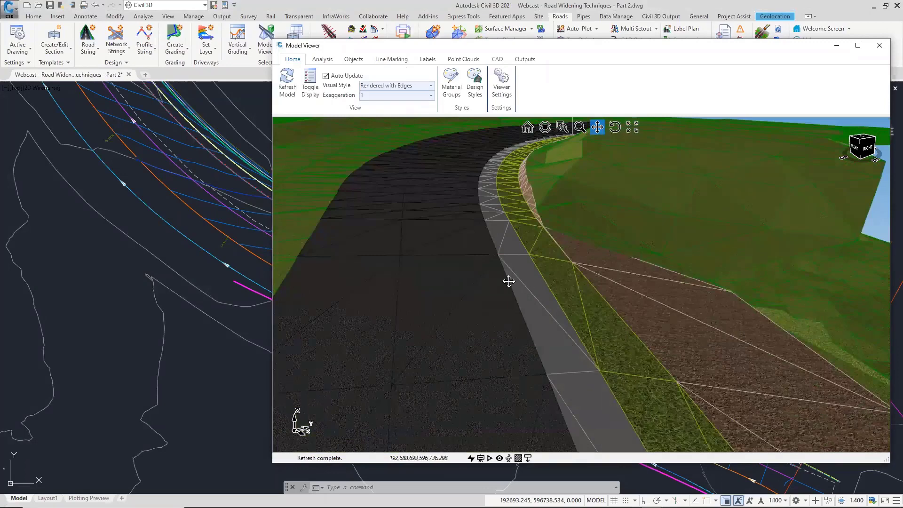
middle_drag(499, 280, 526, 276)
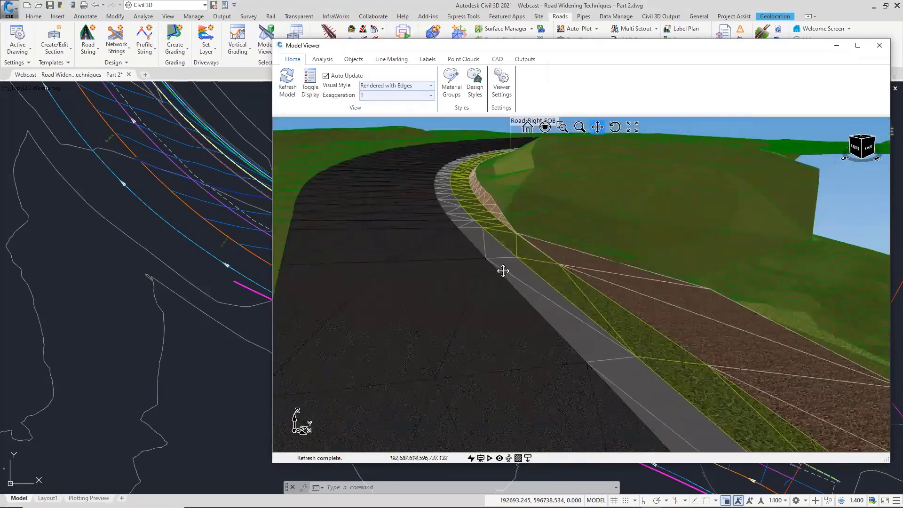
Turn on contour display for the TotalModel surface in the 3D view.
click(309, 97)
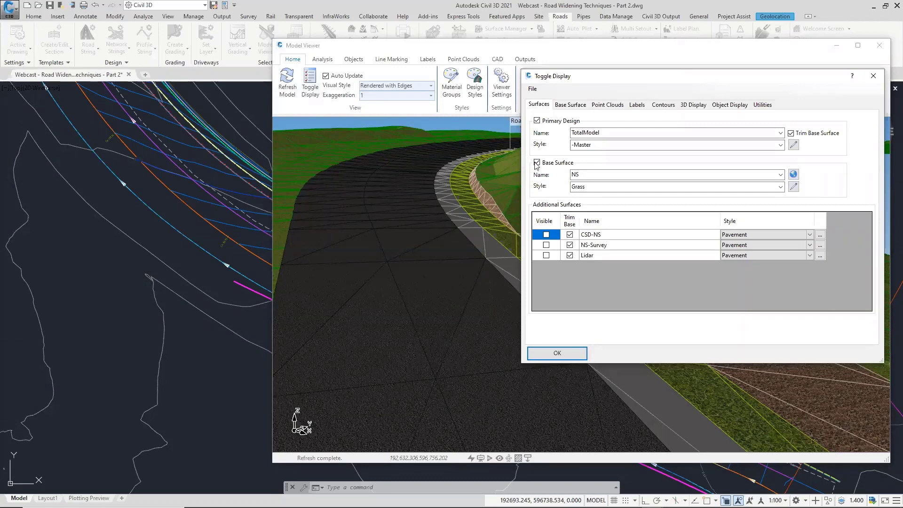
click(668, 105)
click(563, 179)
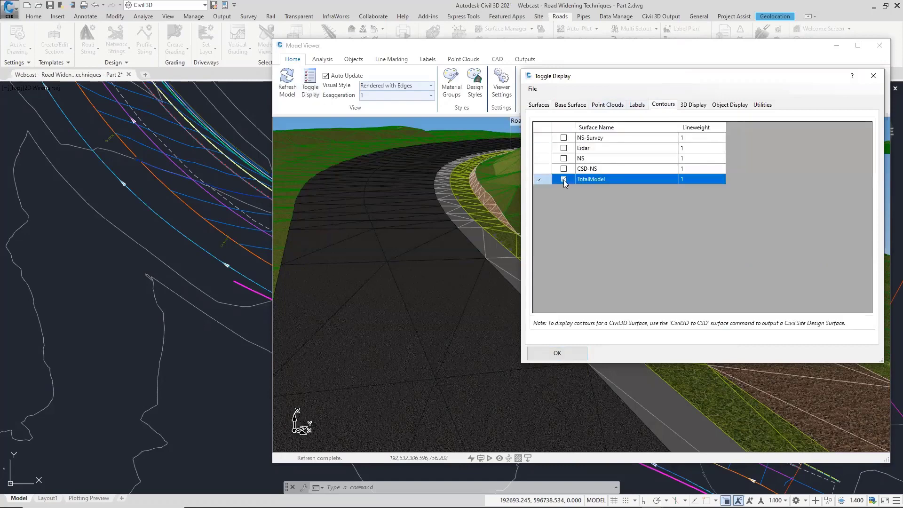
click(558, 354)
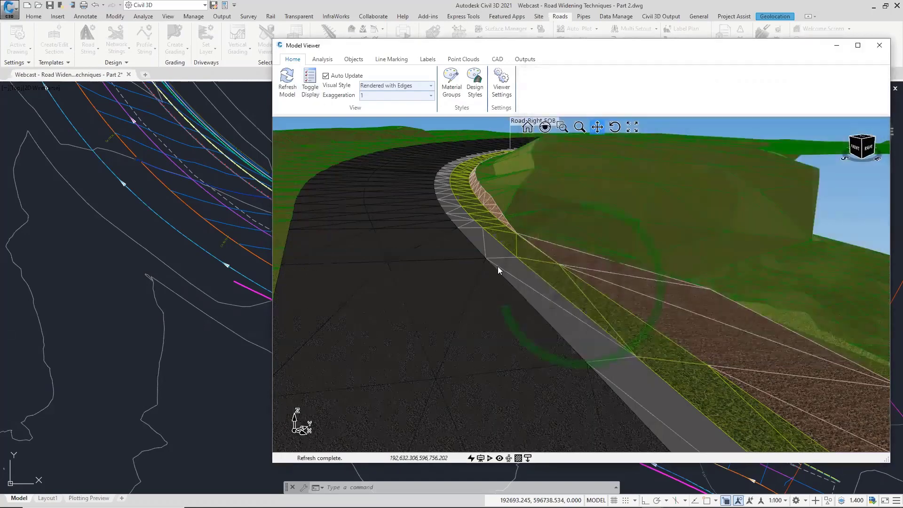
Examine the contours and surface level differences along the road edge in 3D, and close the Model Viewer.
mouse_move(489, 266)
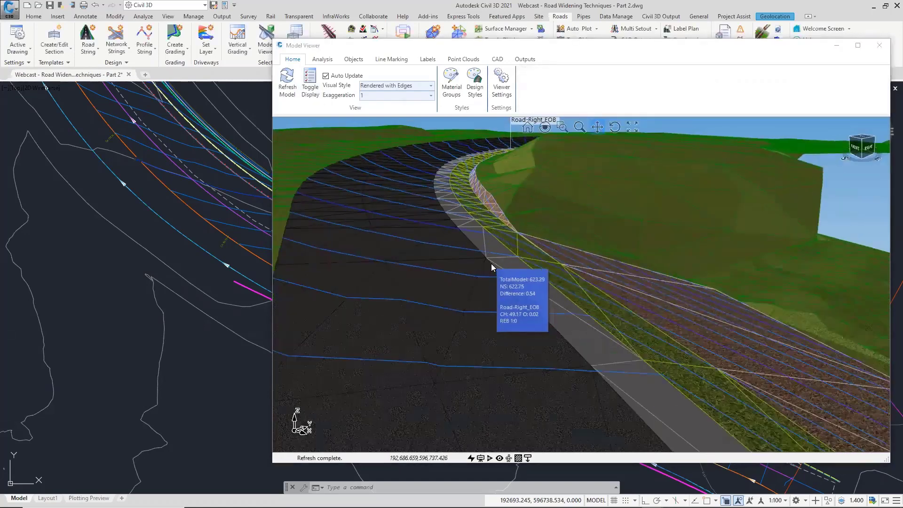
scroll(491, 263, down, 1)
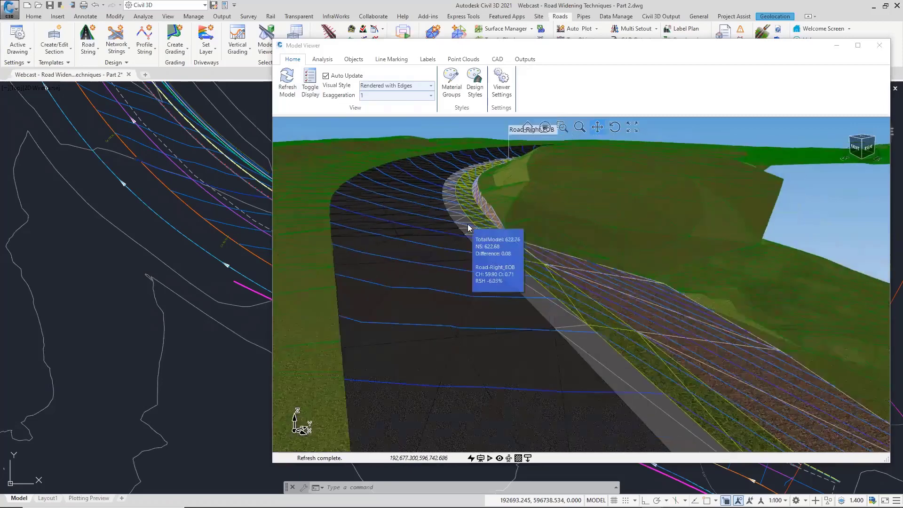
drag(550, 47, 485, 43)
middle_drag(467, 282, 419, 262)
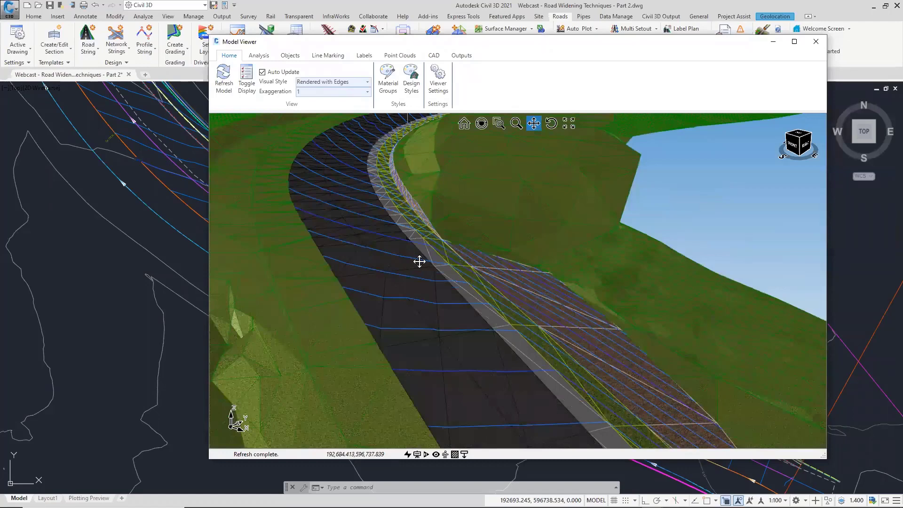
mouse_move(433, 262)
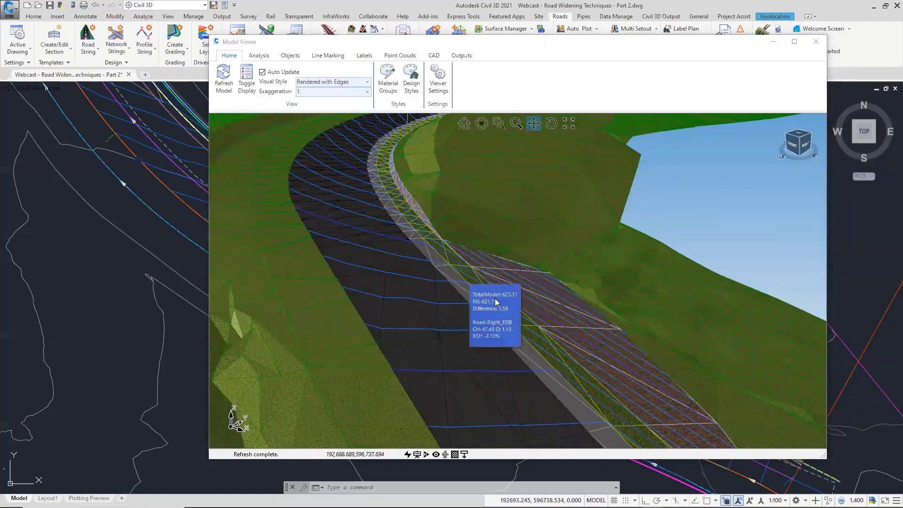
mouse_move(486, 317)
middle_down()
mouse_move(458, 306)
mouse_move(483, 331)
middle_up()
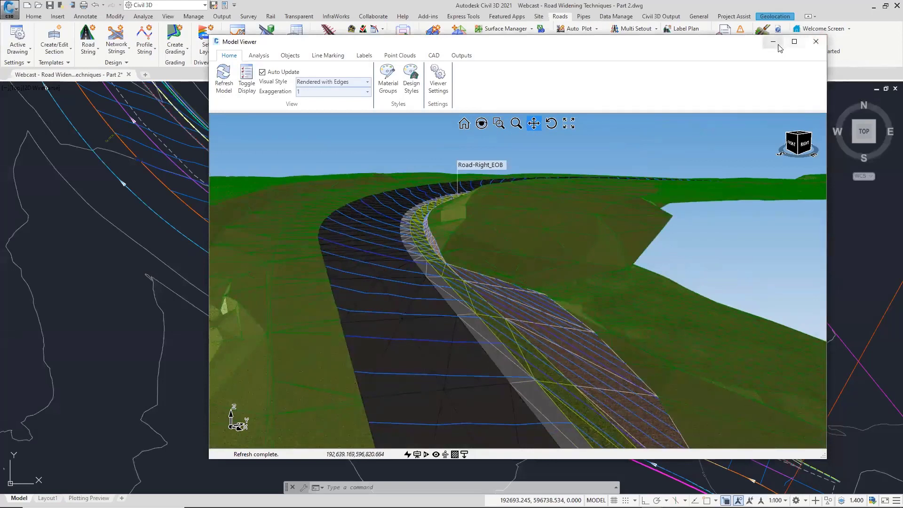
click(816, 41)
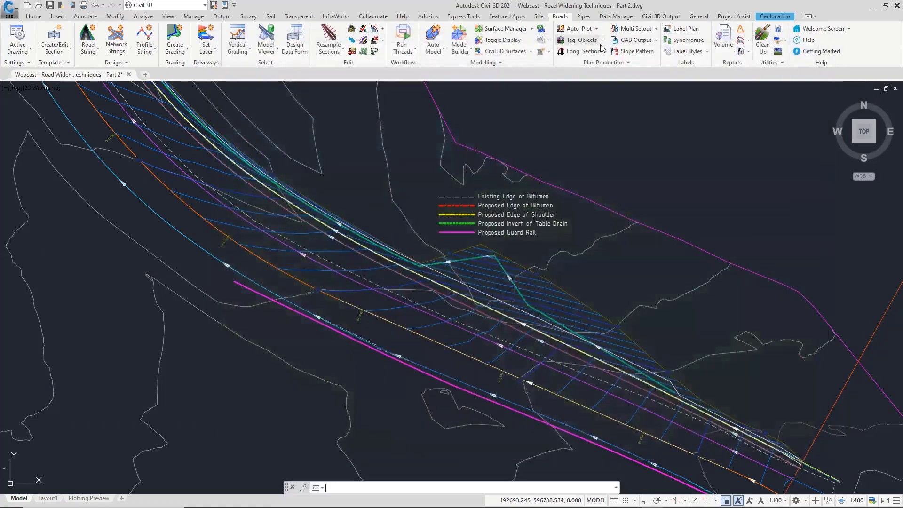
Reopen cross section plotting for the Road-Right_EOB alignment.
click(602, 45)
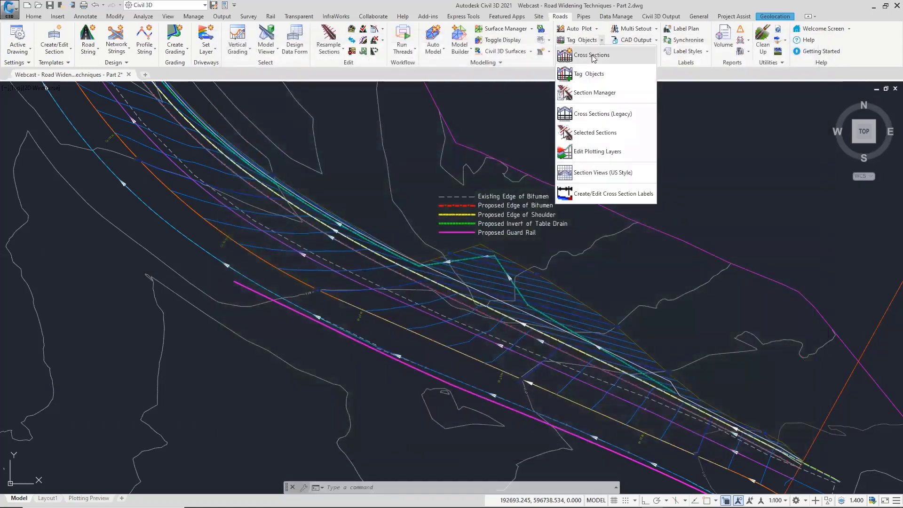
click(576, 60)
key(Return)
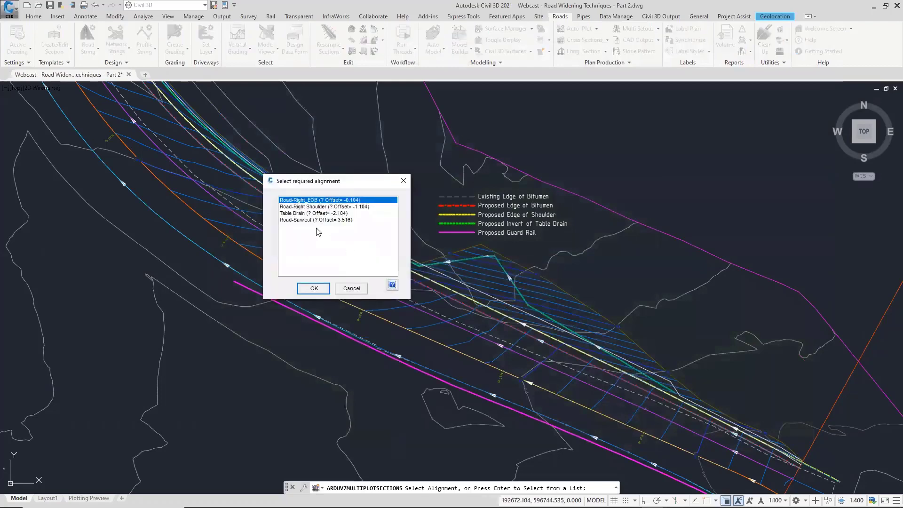
click(310, 289)
click(438, 226)
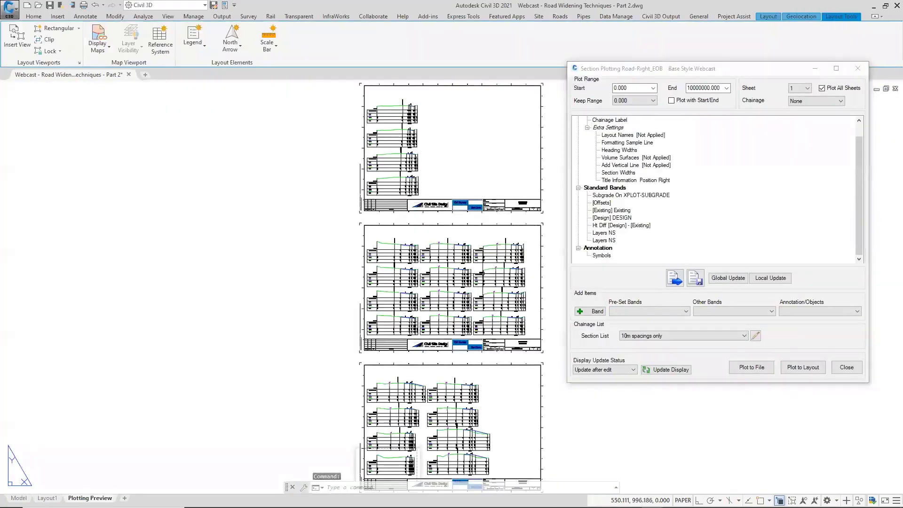
Review the slope, existing crown and SAW annotations on the plotted cross sections, and close the section plotting settings.
scroll(520, 268, up, 8)
scroll(521, 268, up, 3)
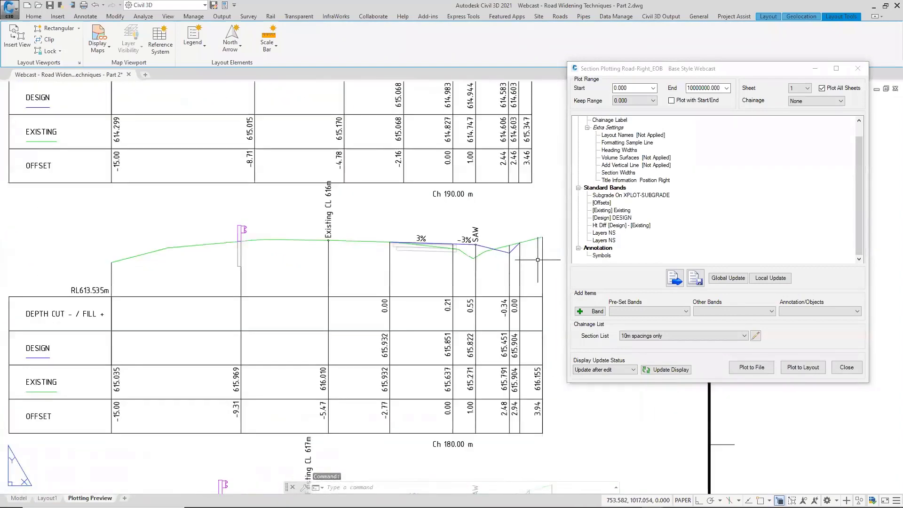
click(602, 255)
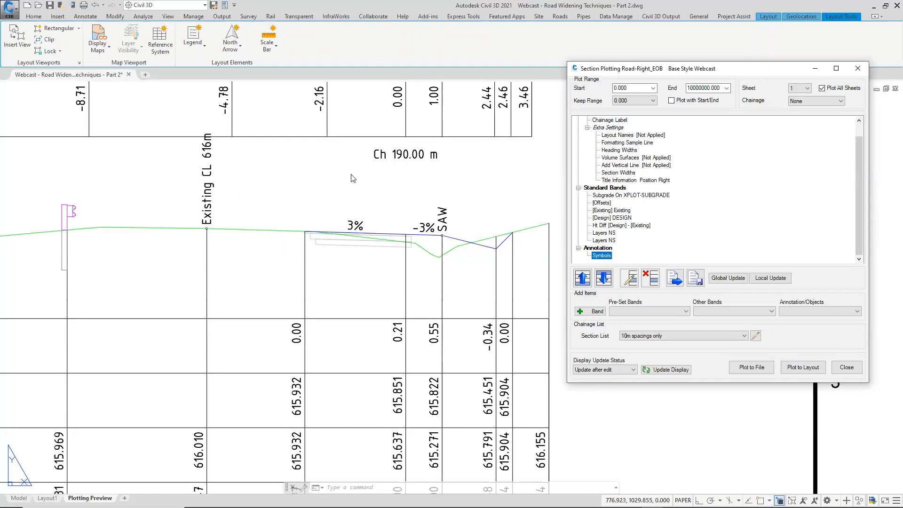
scroll(363, 192, down, 4)
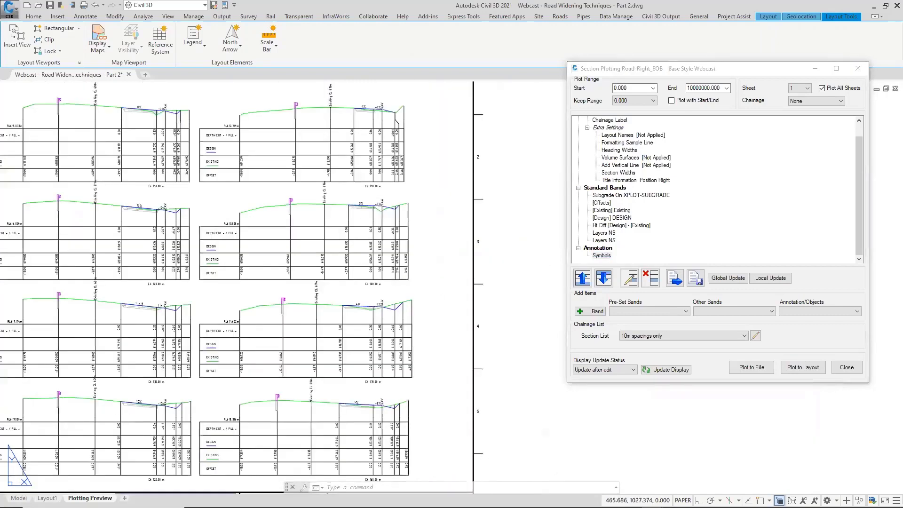
middle_drag(149, 202, 280, 201)
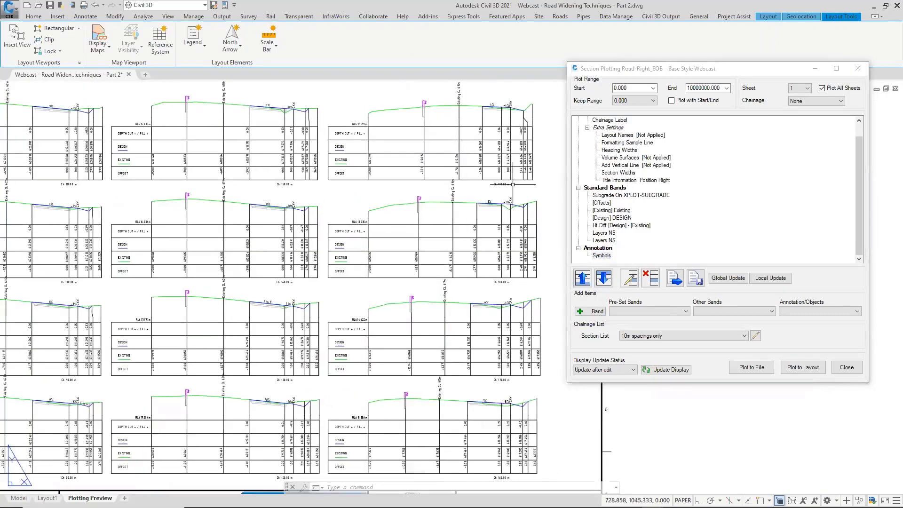
click(858, 68)
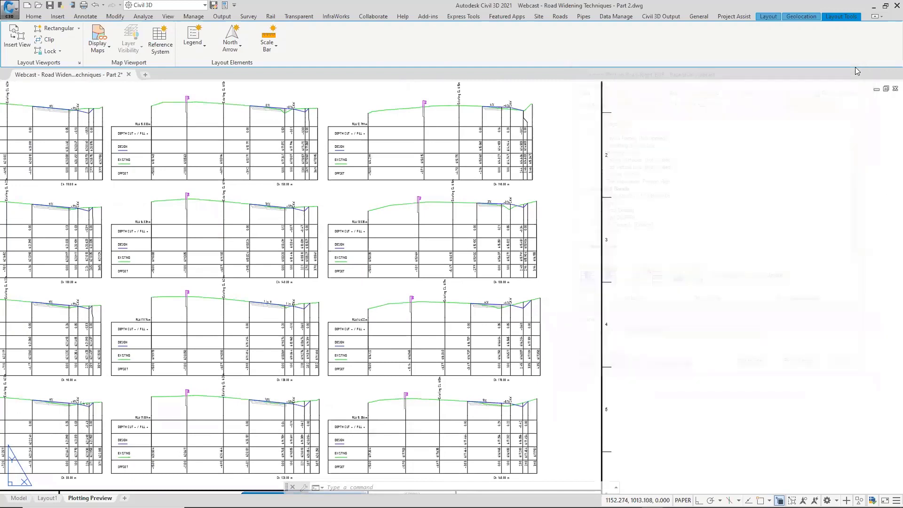